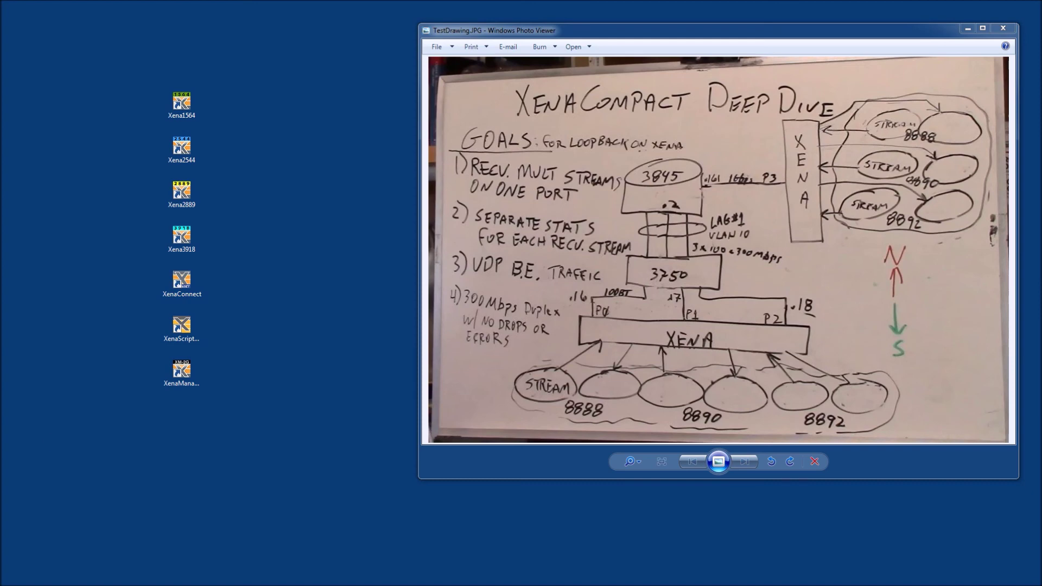
Launch XenaManager and reserve Chassis 0
double_click(187, 373)
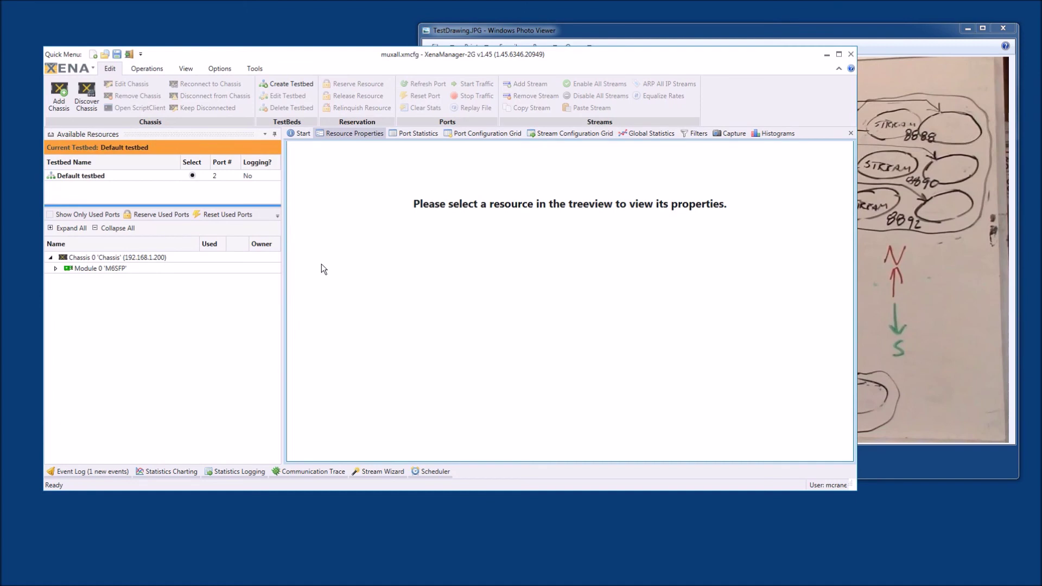
click(87, 257)
right_click(89, 260)
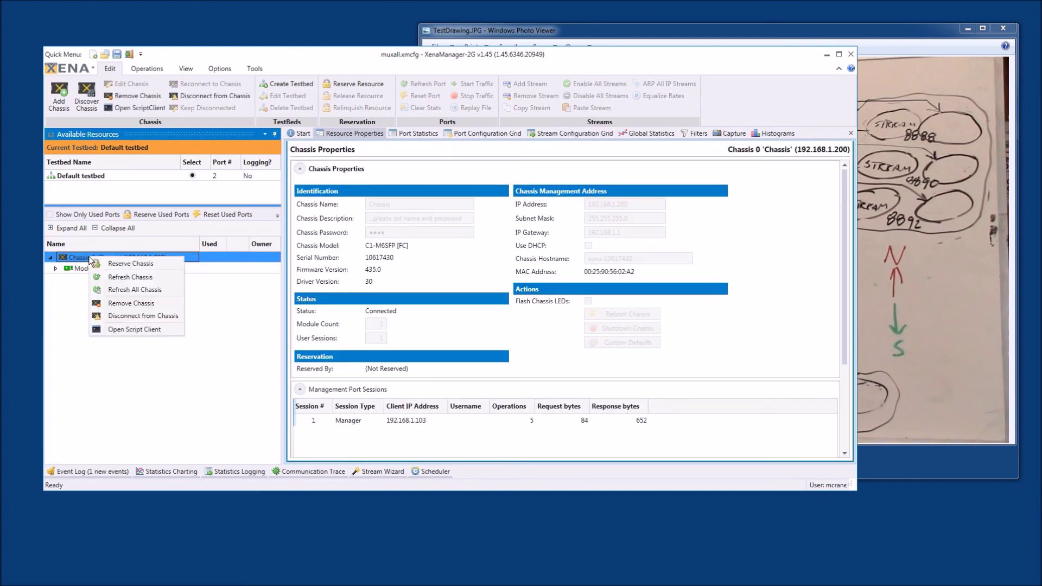
click(132, 262)
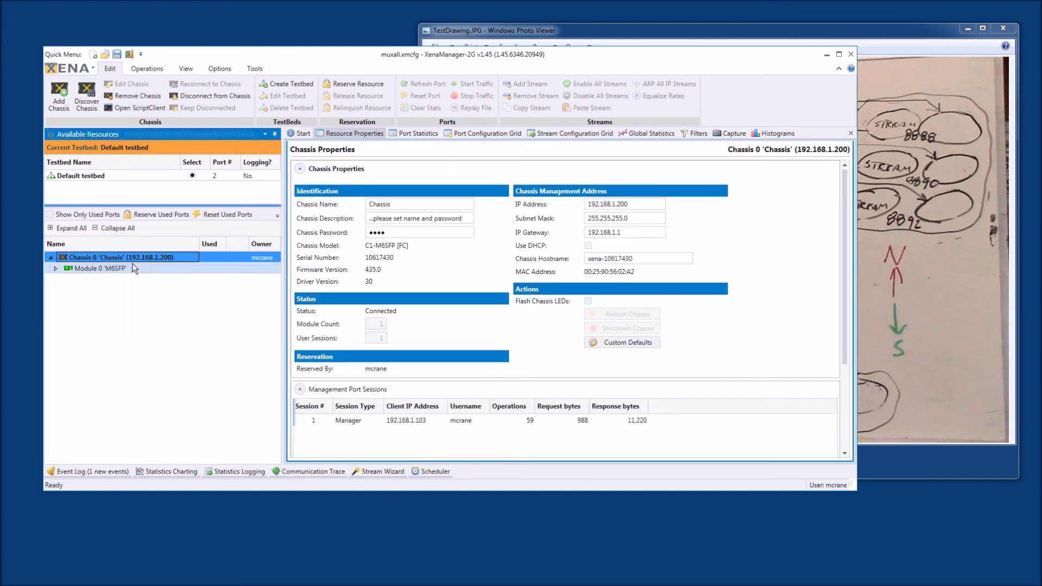
Expand Module 0 'M6SFP' and reserve its Port 0 and Port 1
click(56, 268)
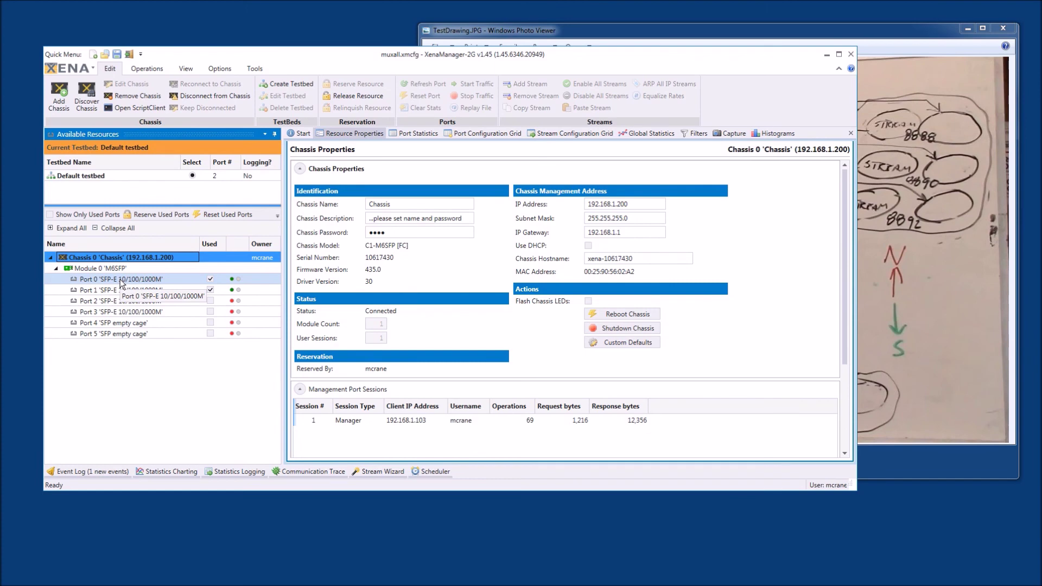
click(120, 279)
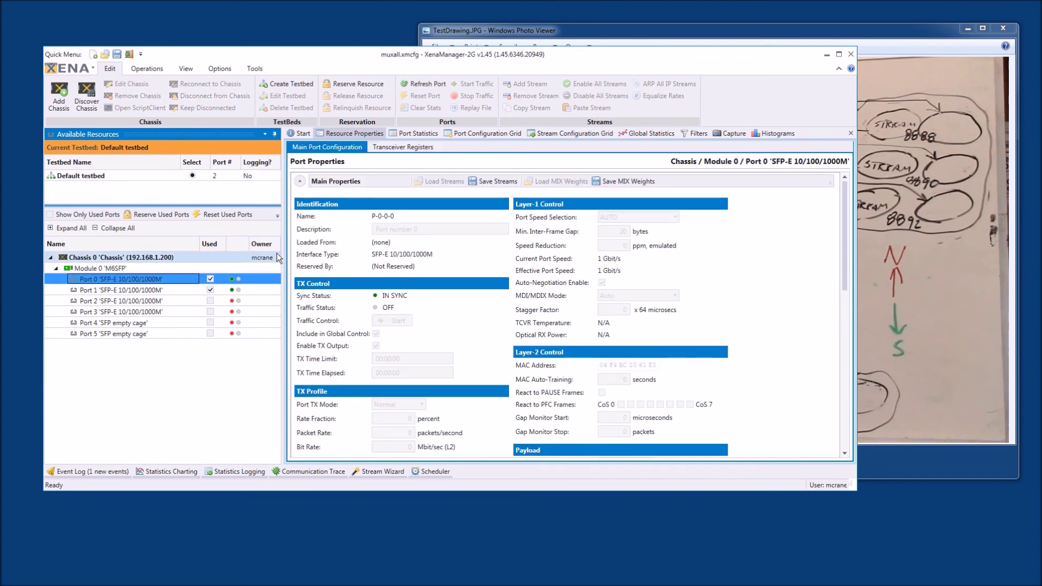
right_click(163, 277)
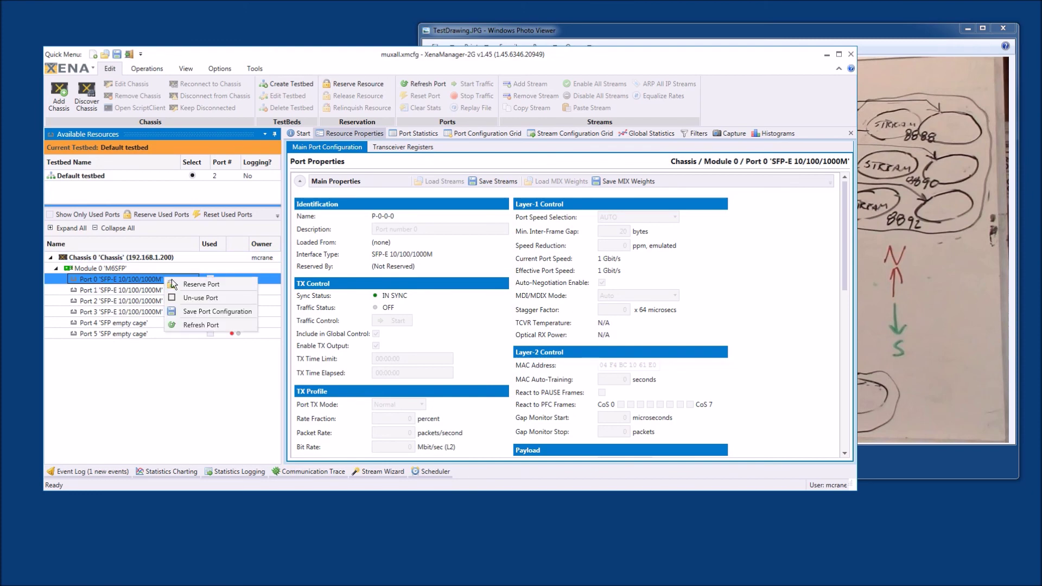
click(196, 283)
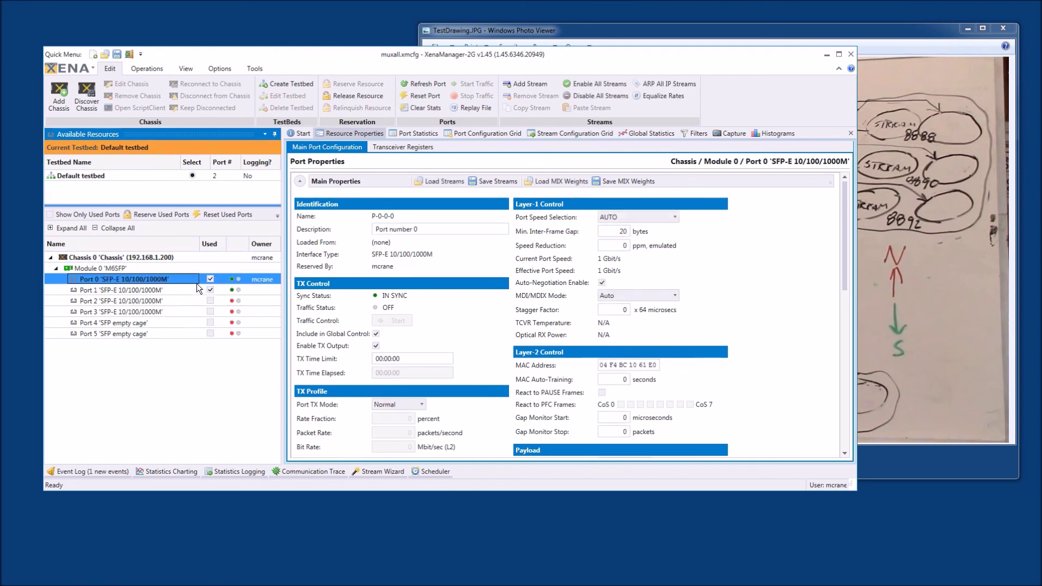
click(142, 290)
right_click(142, 289)
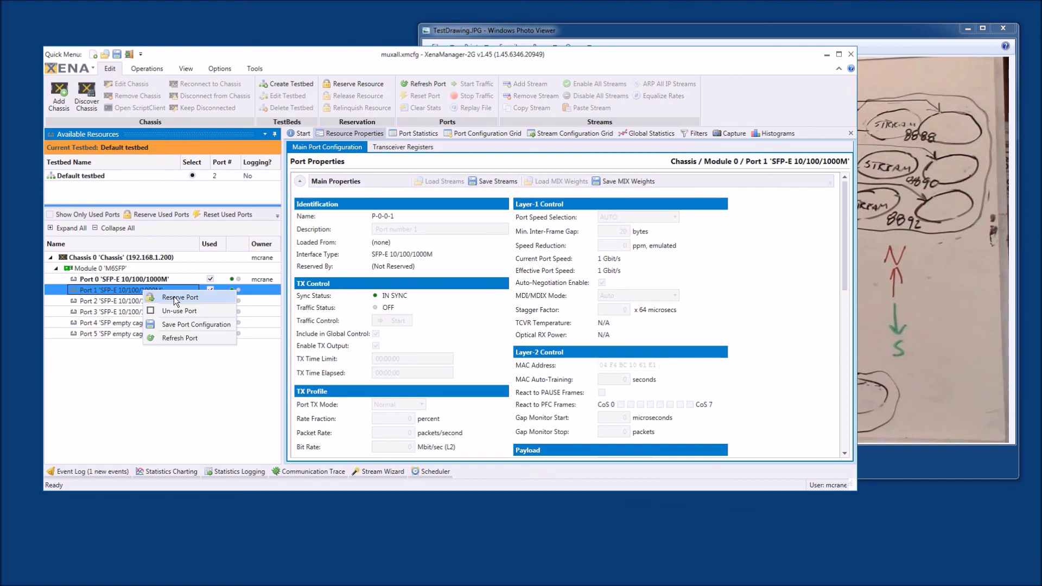
click(174, 297)
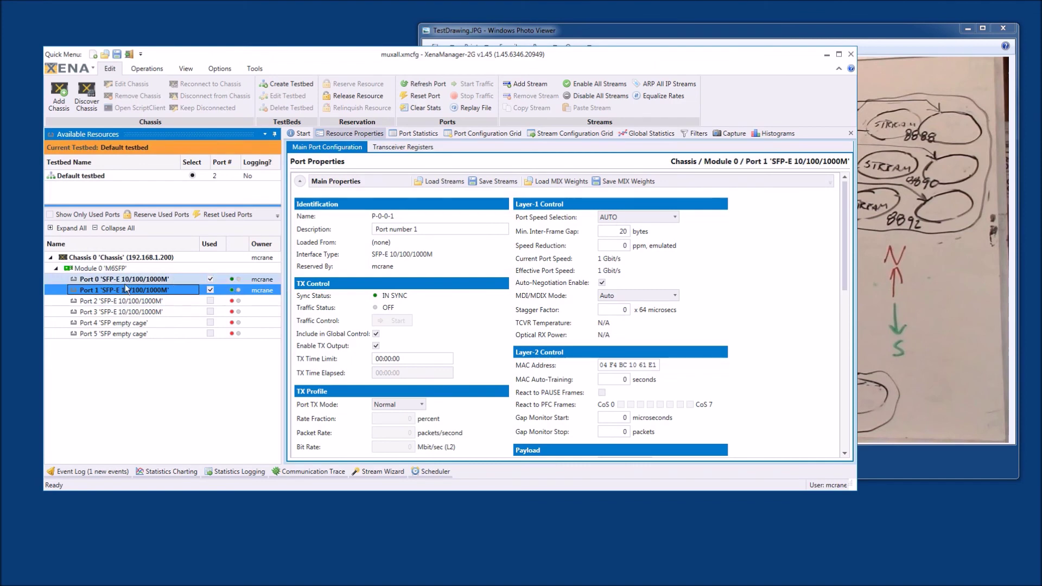
Review Port 0's main port configuration, including its Layer-1, Layer-2, loopback and IPv4/IPv6 properties
click(753, 266)
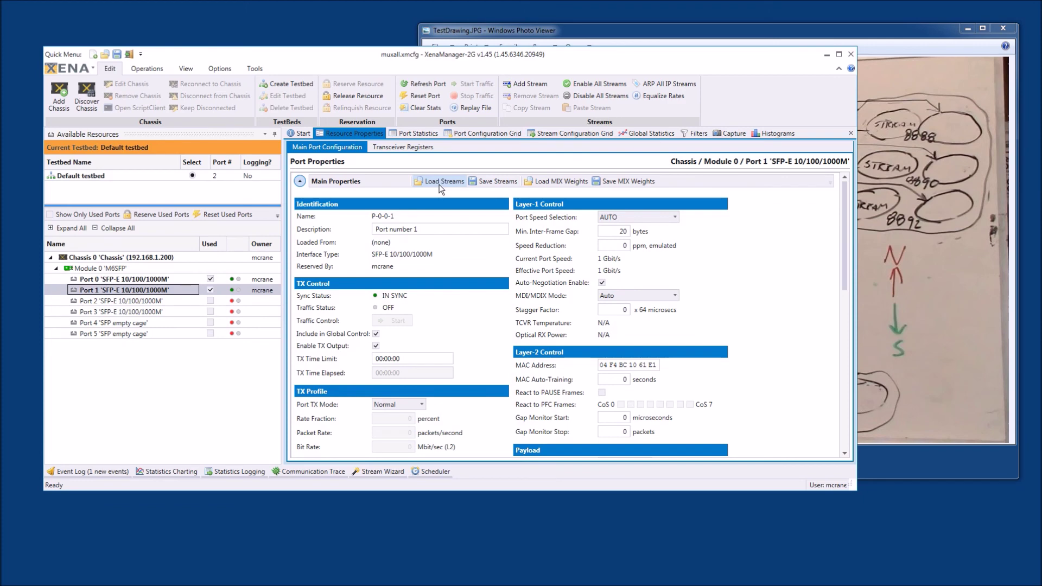
click(145, 280)
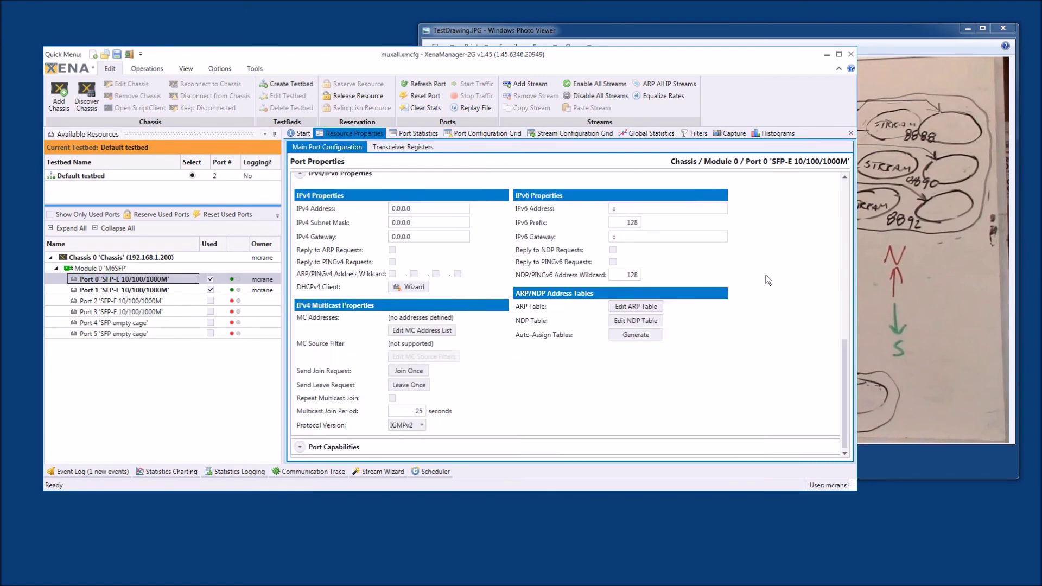
scroll(767, 280, up, 15)
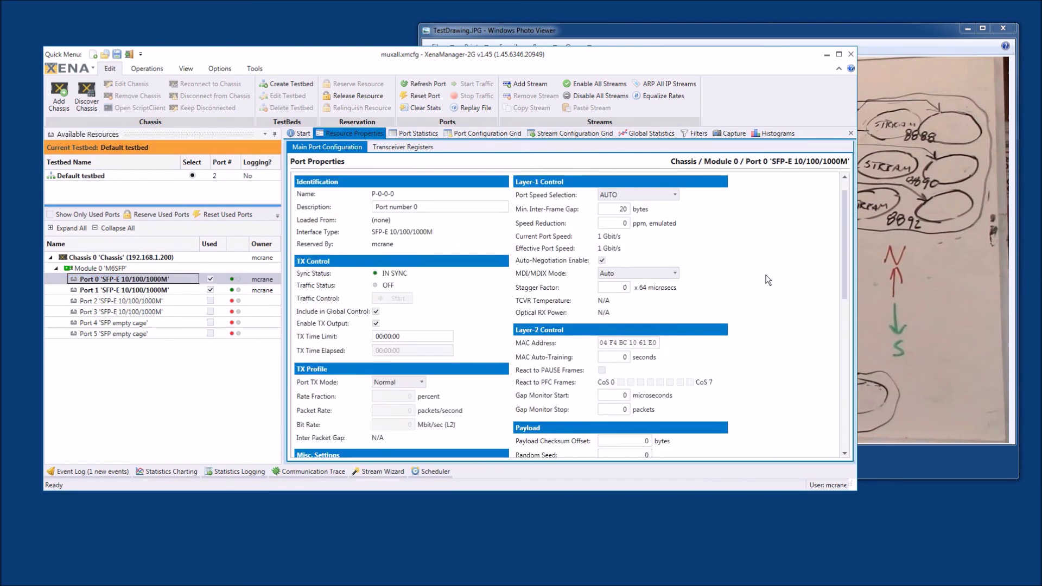
scroll(767, 280, up, 1)
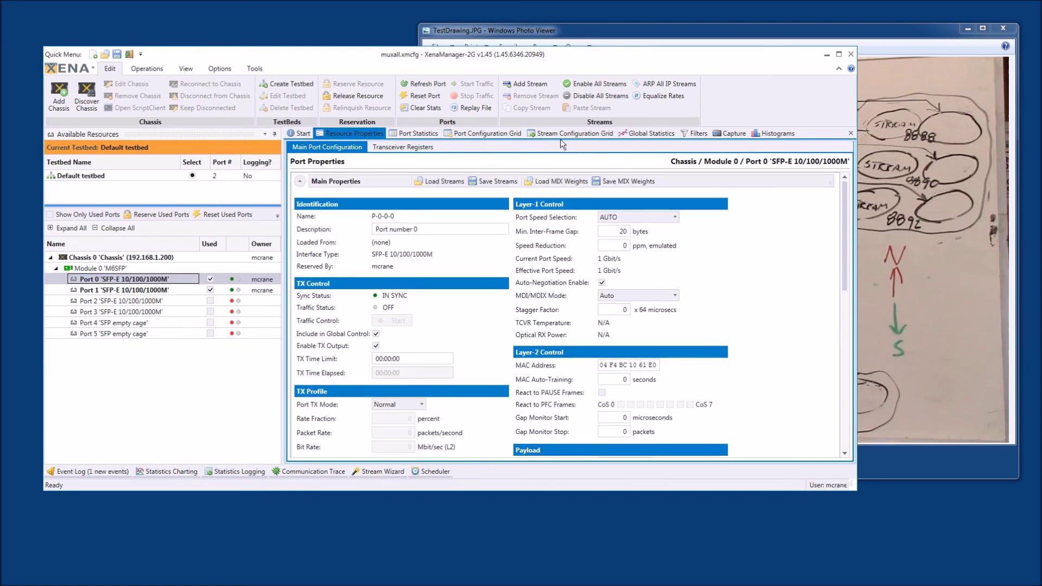
scroll(741, 334, down, 3)
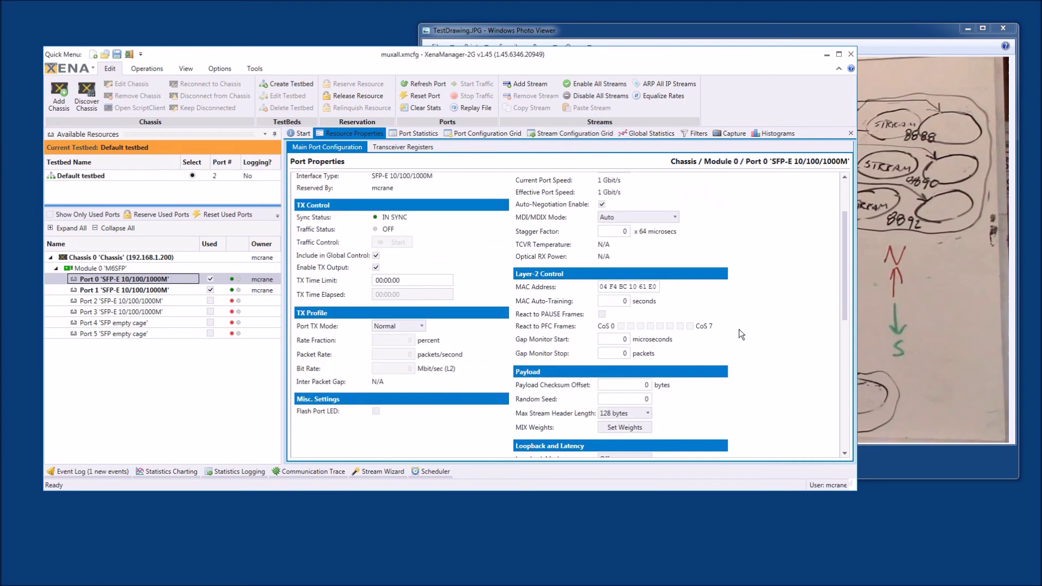
scroll(741, 335, down, 10)
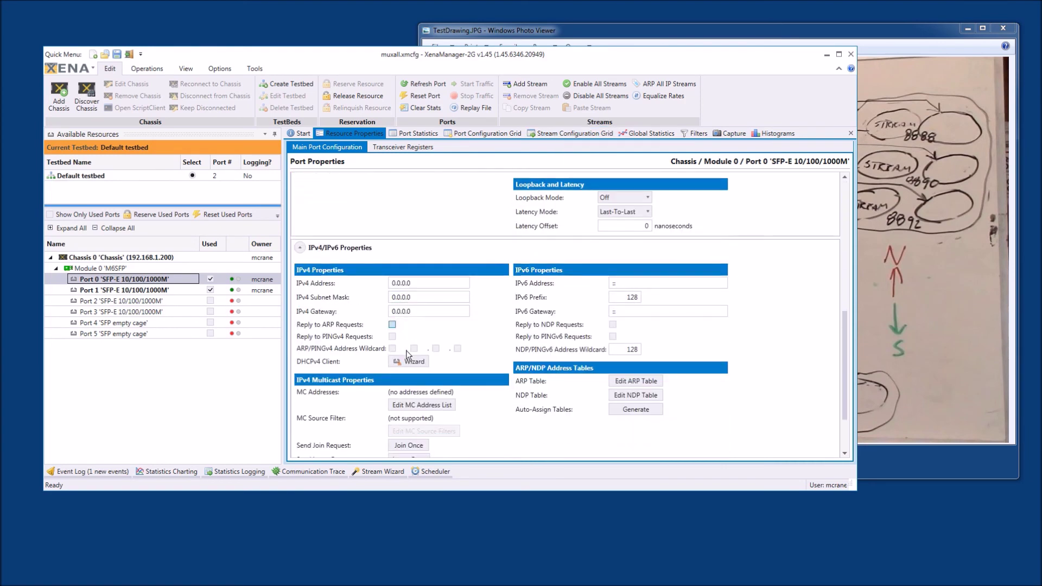
Add multiple streams to Port 0 with a stream count of 2
right_click(87, 279)
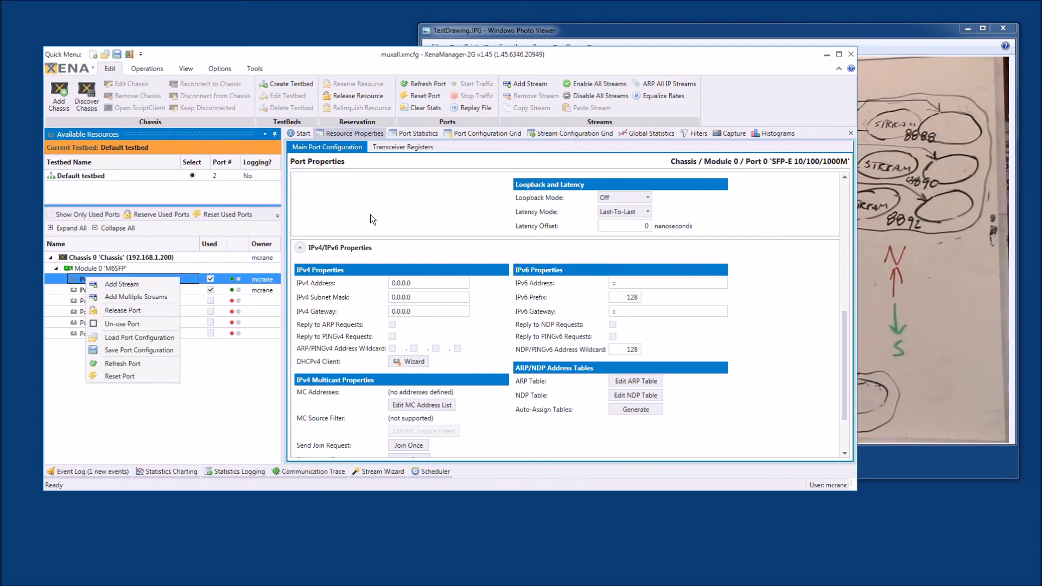
click(128, 285)
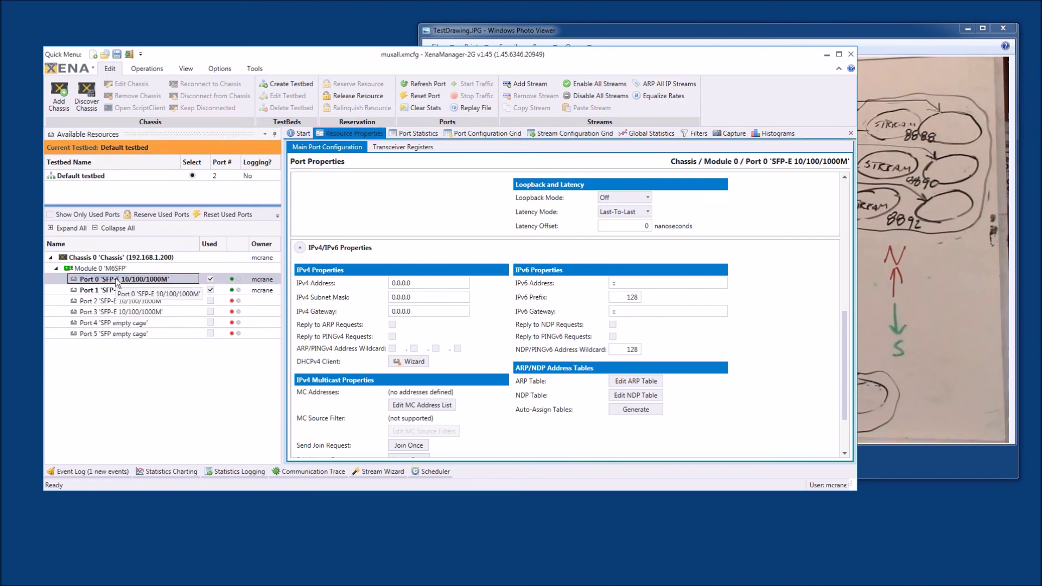
click(116, 279)
right_click(116, 278)
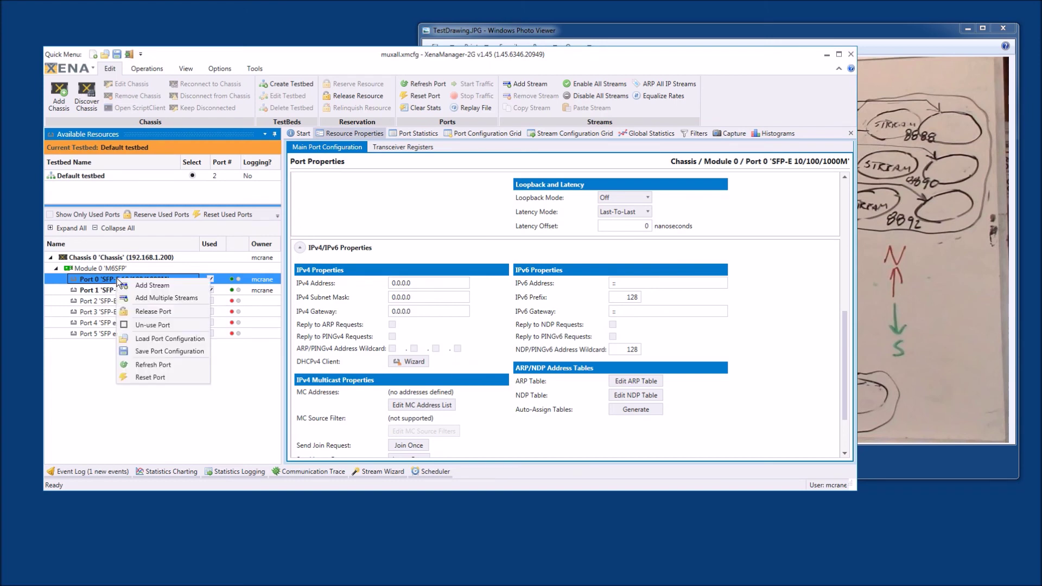
click(169, 298)
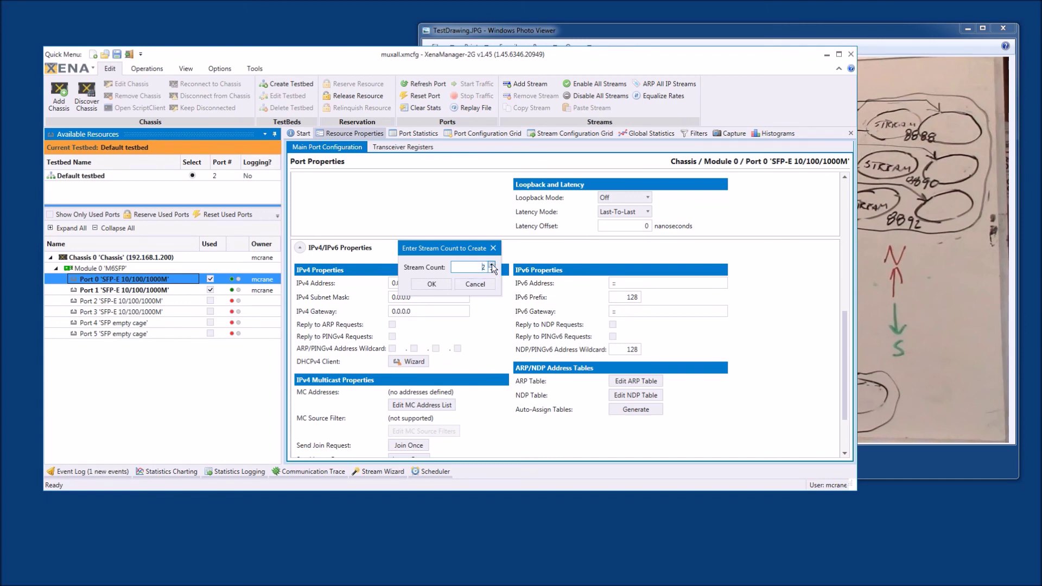
click(432, 284)
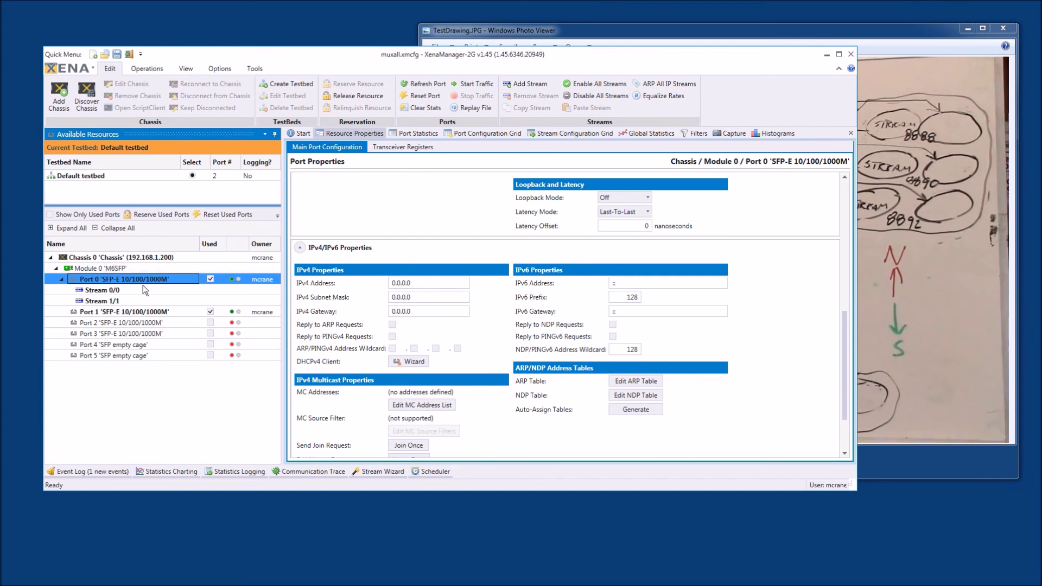
Open Stream 0/0's properties, examine its transmission profile, and consult the network test drawing in Windows Photo Viewer before returning to XenaManager
click(141, 290)
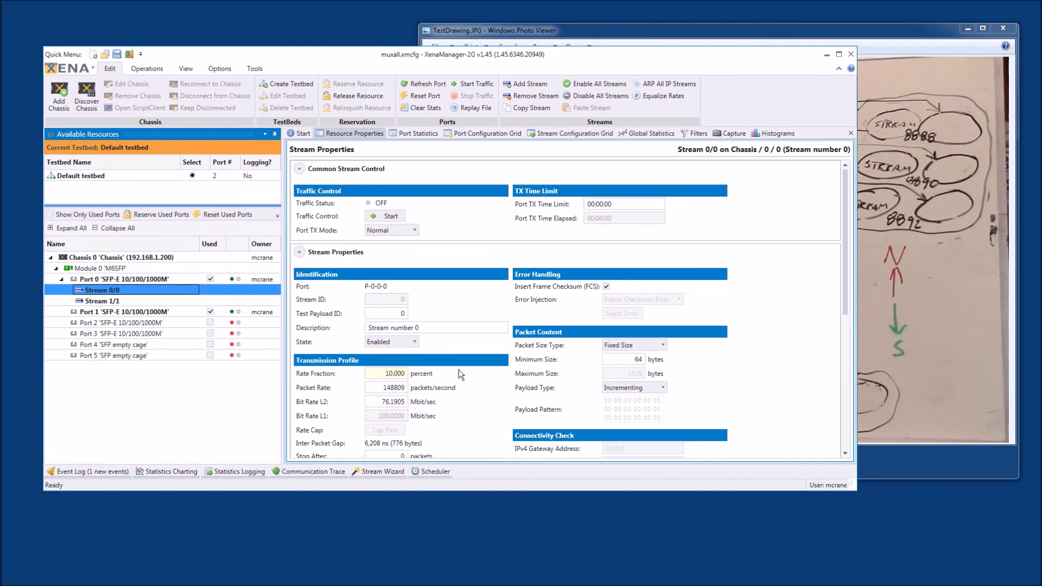
scroll(460, 369, down, 1)
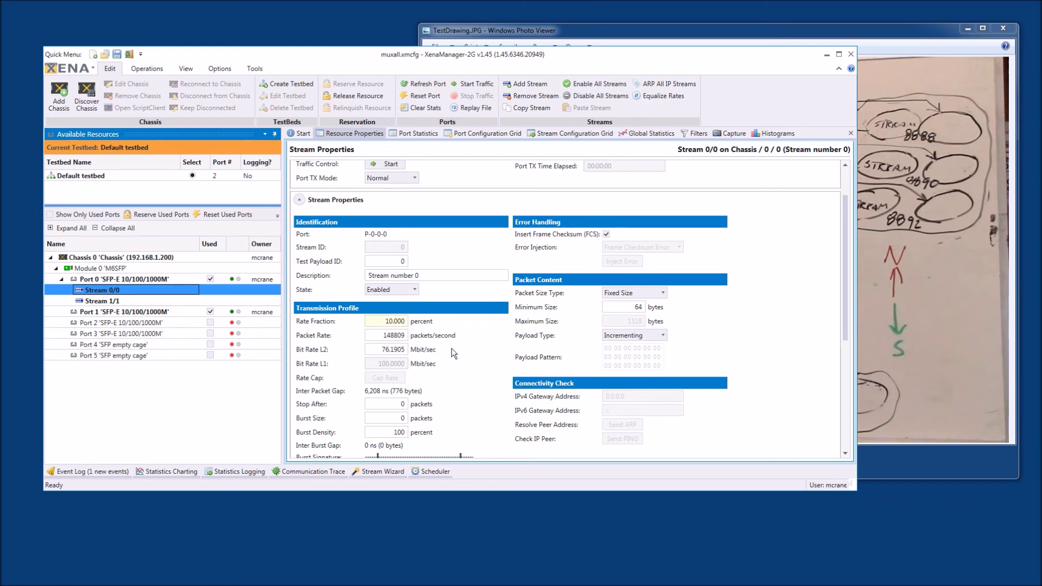
scroll(452, 353, down, 1)
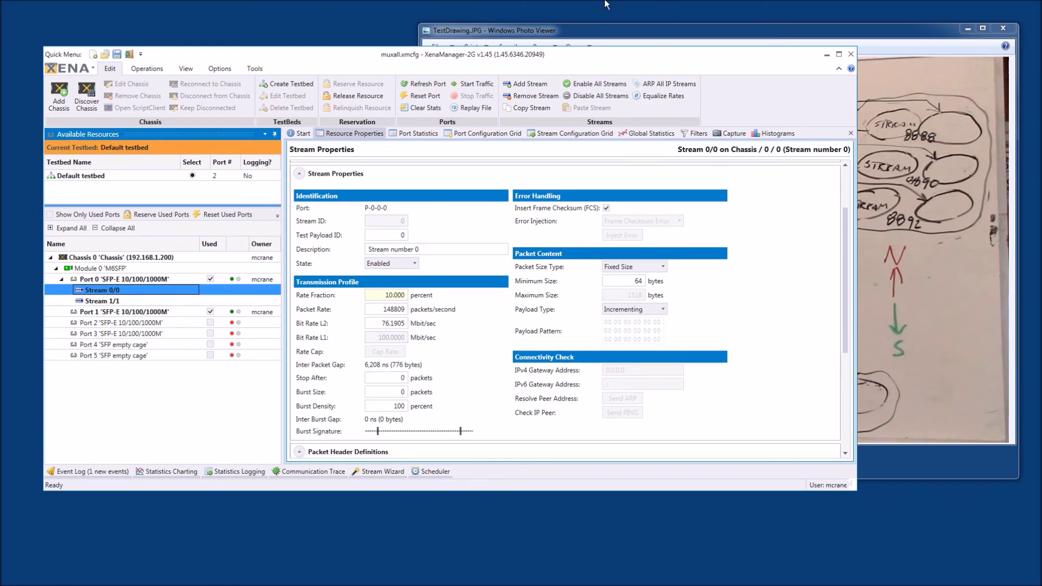
click(617, 33)
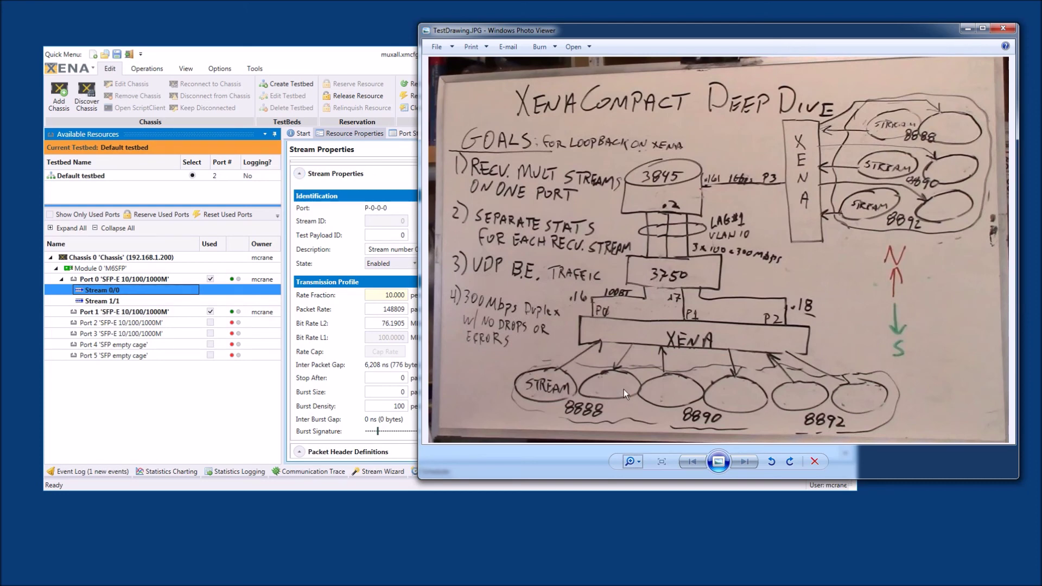
click(327, 61)
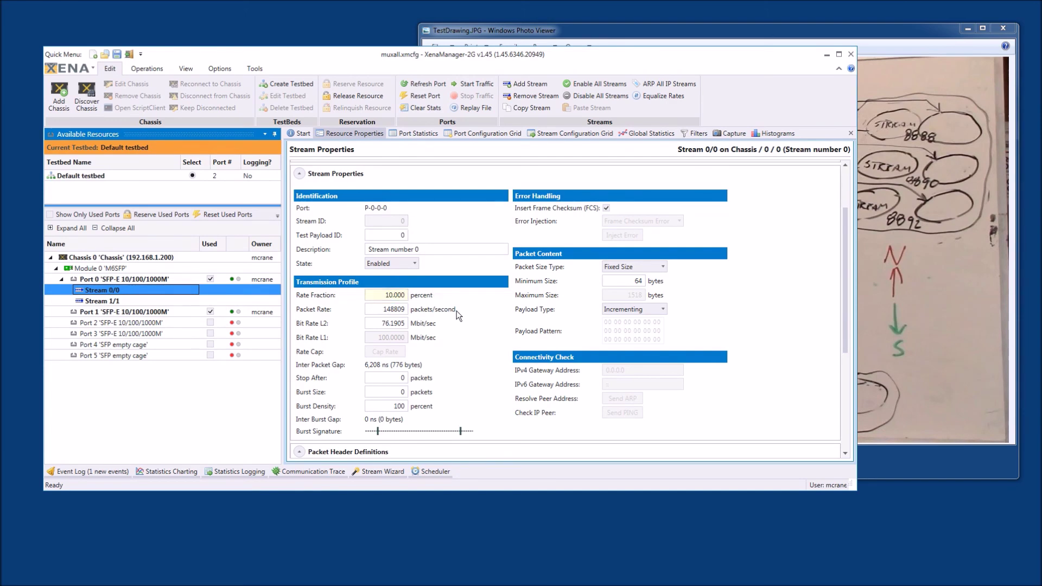
click(487, 338)
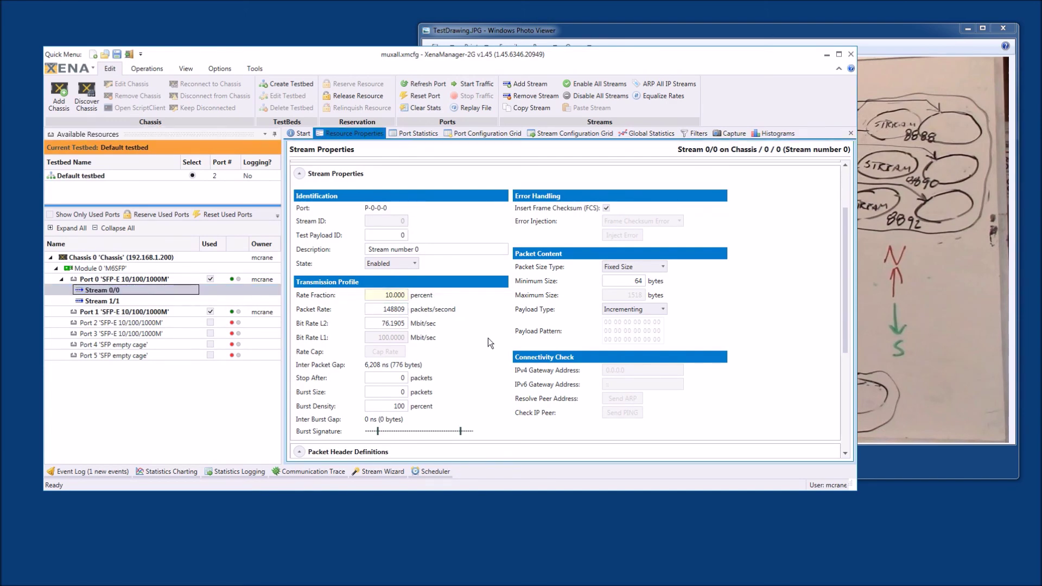
In Stream 0/0's Ethernet II header, set the DMAC address to Chassis/0/1 and the EtherType to IP
scroll(488, 338, down, 2)
scroll(488, 338, down, 5)
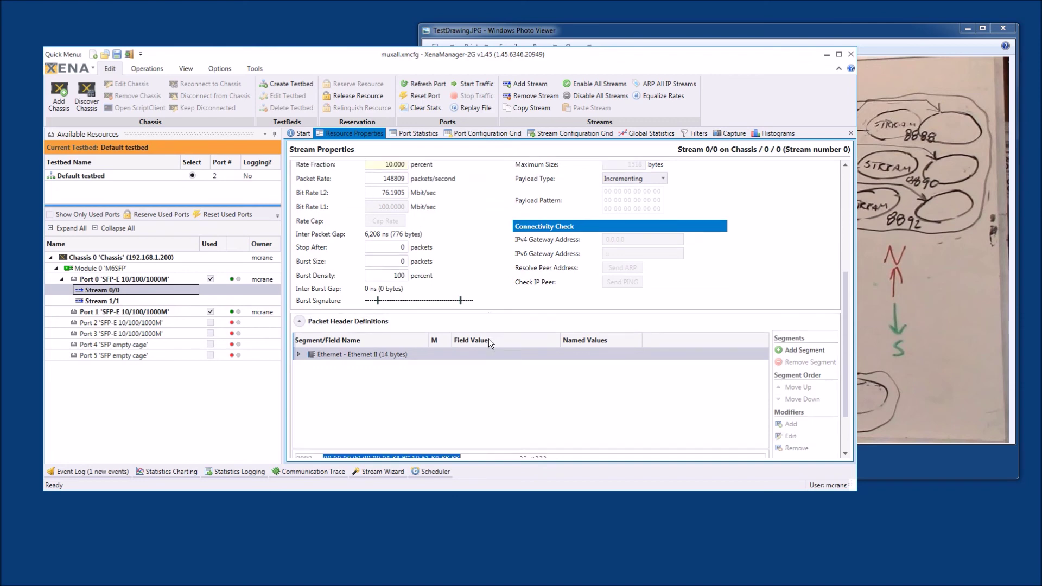
click(300, 302)
click(298, 303)
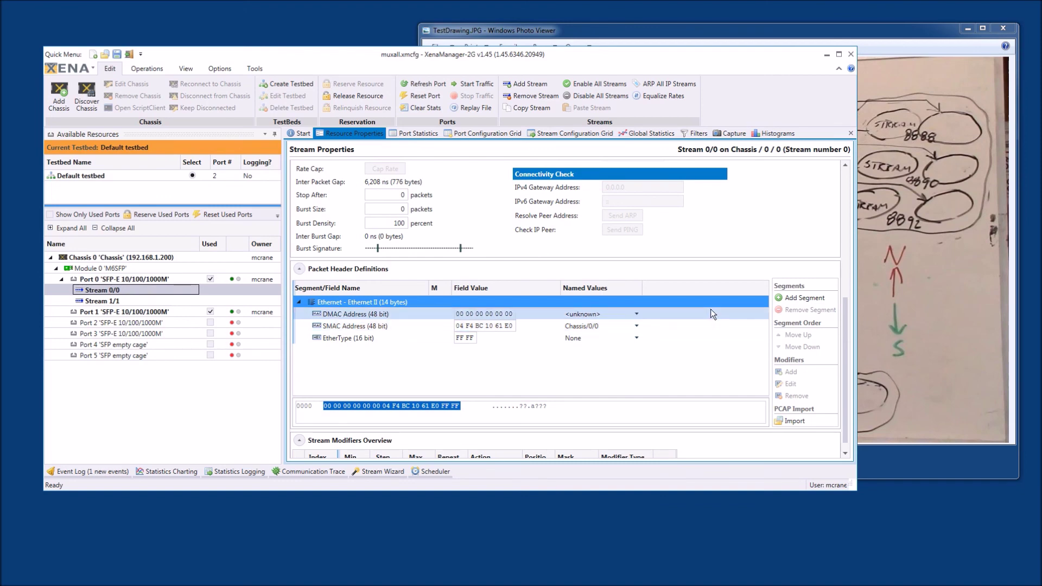
click(636, 314)
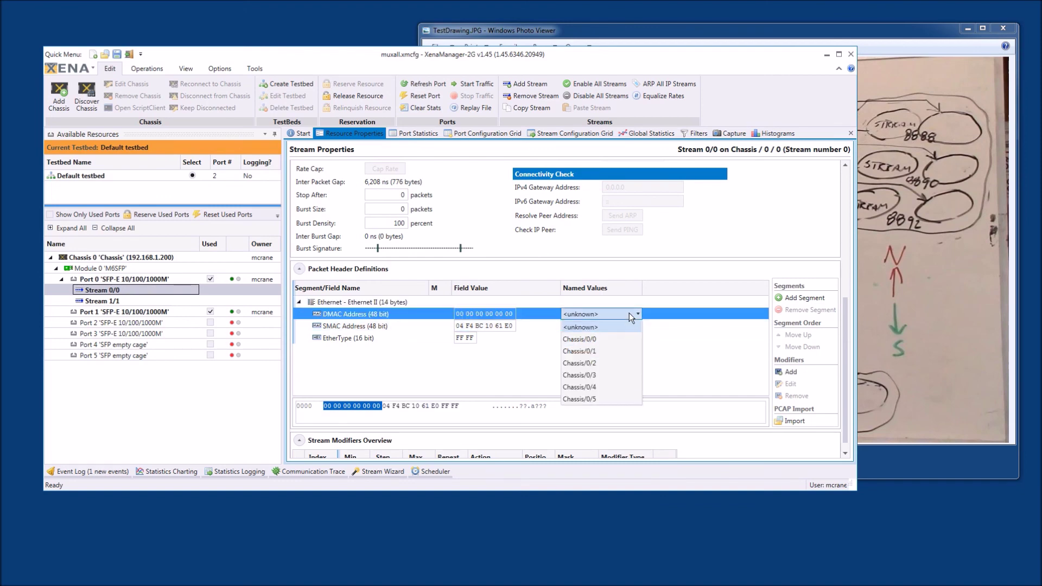
click(608, 356)
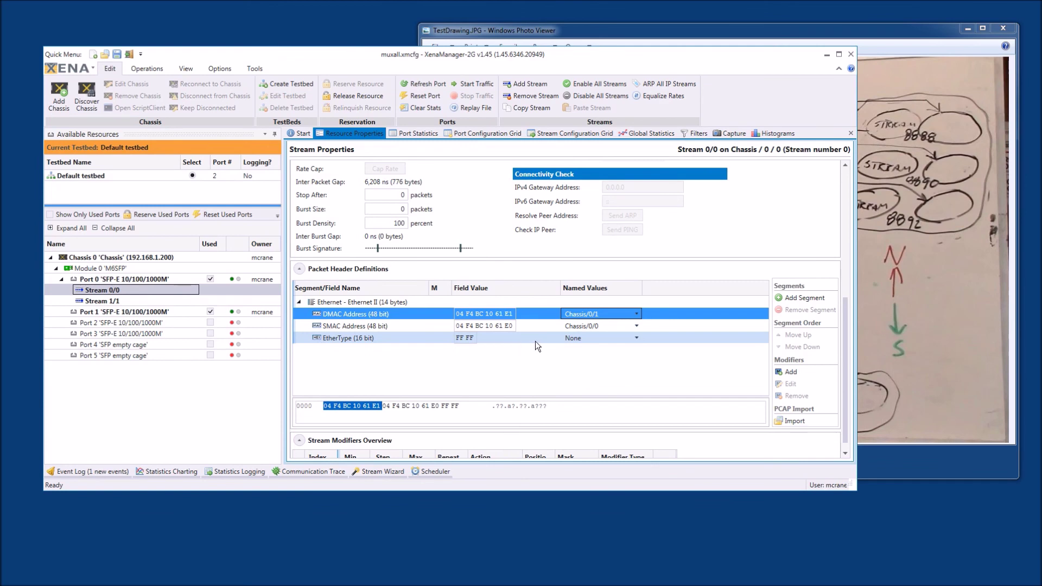
click(636, 340)
click(569, 376)
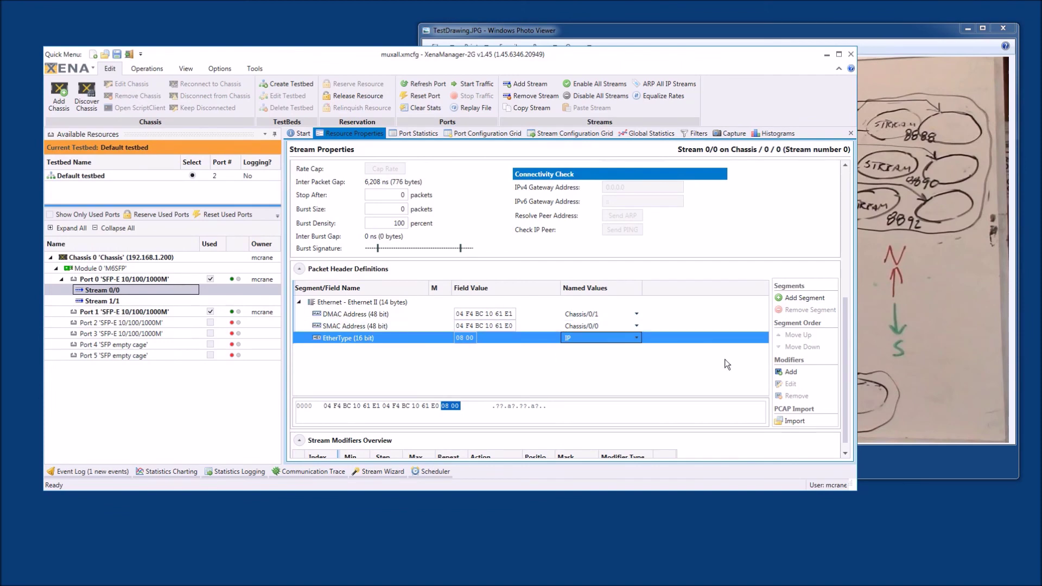
Add an IPv4 protocol segment to Stream 0/0's packet header and expand its fields
click(804, 298)
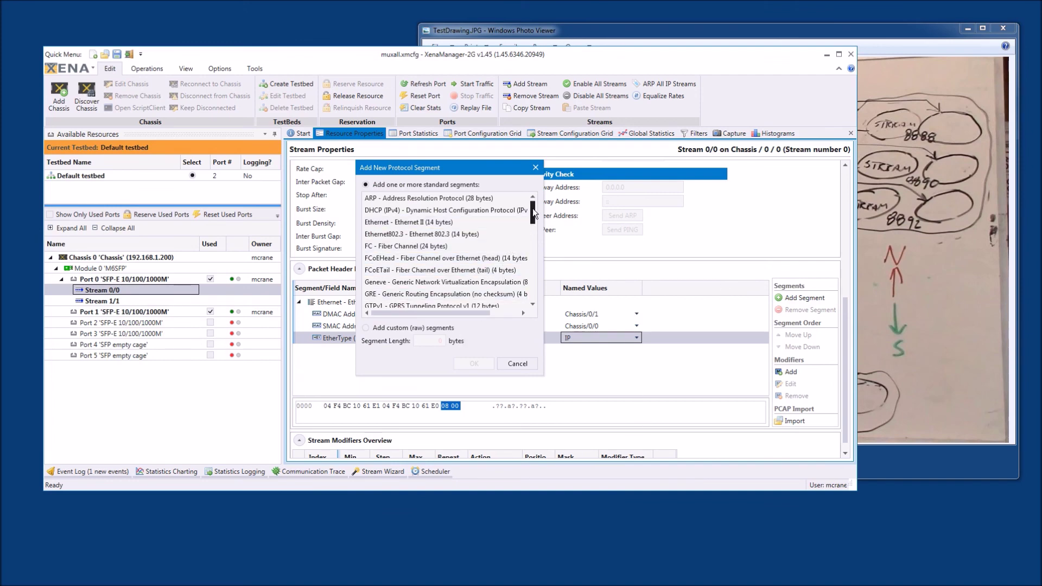
drag(534, 213, 543, 244)
click(433, 259)
click(473, 363)
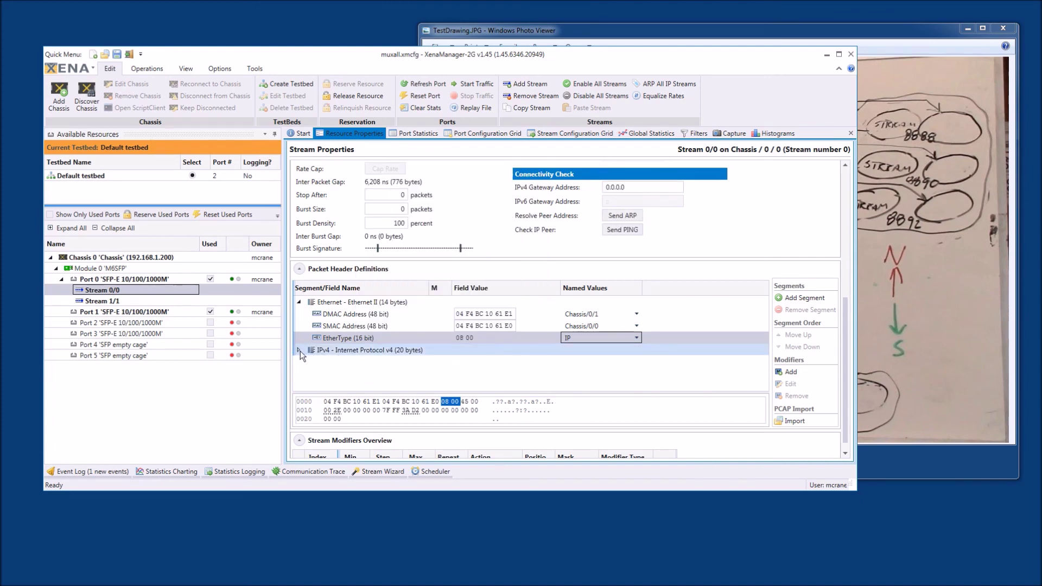
click(299, 350)
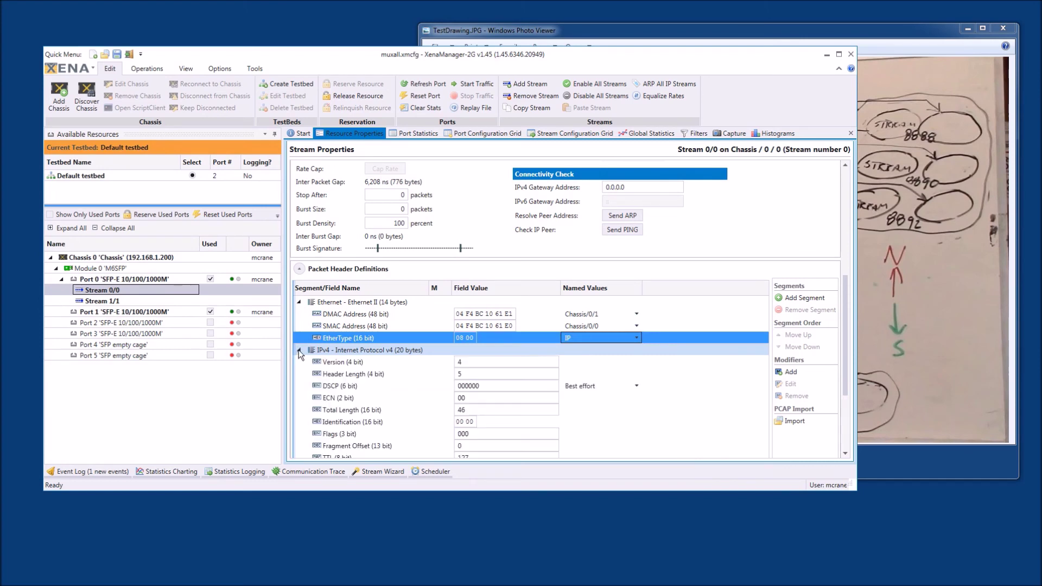
scroll(670, 372, down, 3)
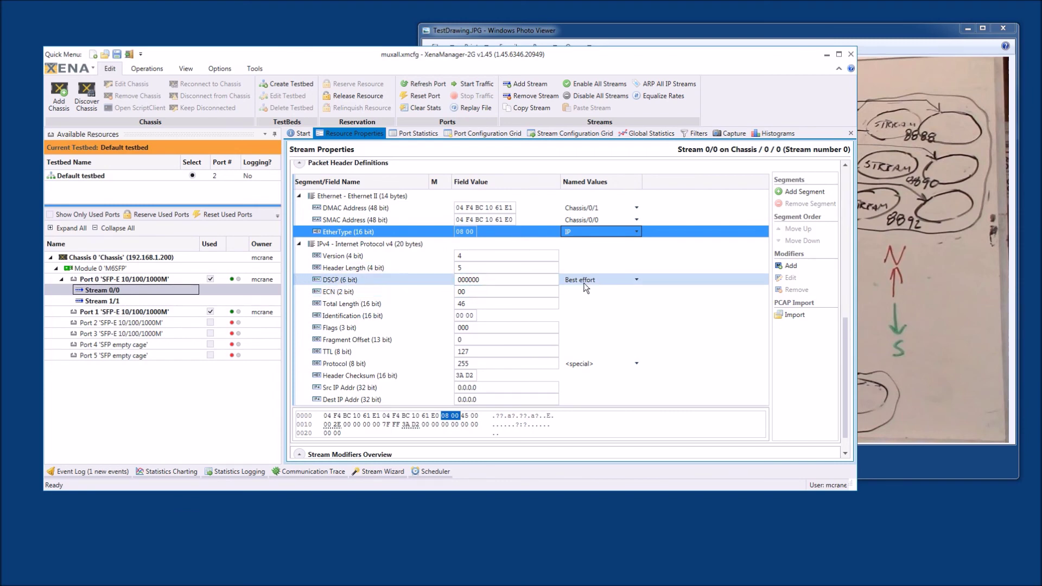
Review the DSCP options in Stream 0/0's IPv4 segment and set its Protocol field to UDP
click(636, 280)
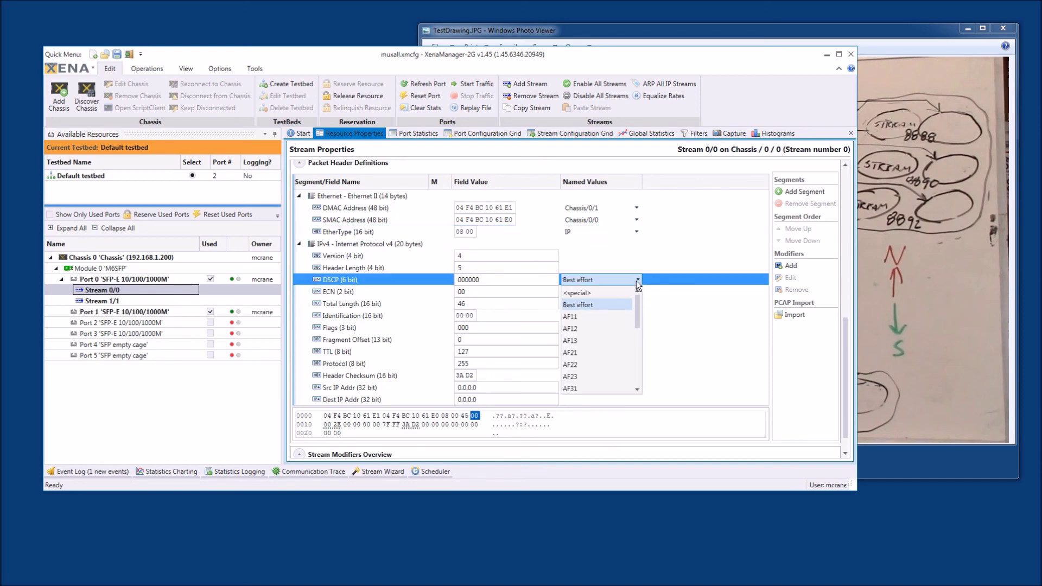
click(638, 279)
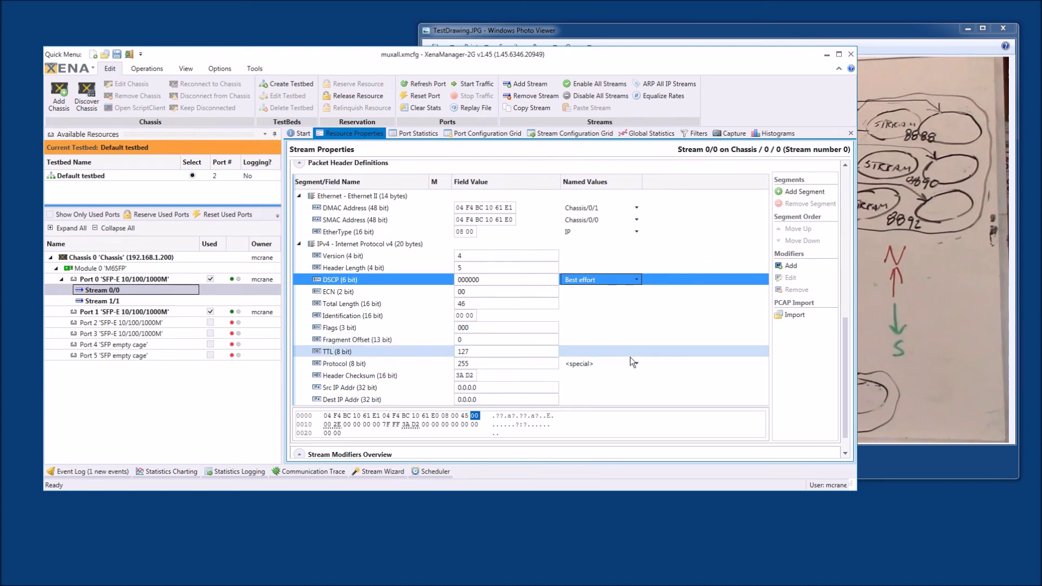
scroll(630, 356, down, 1)
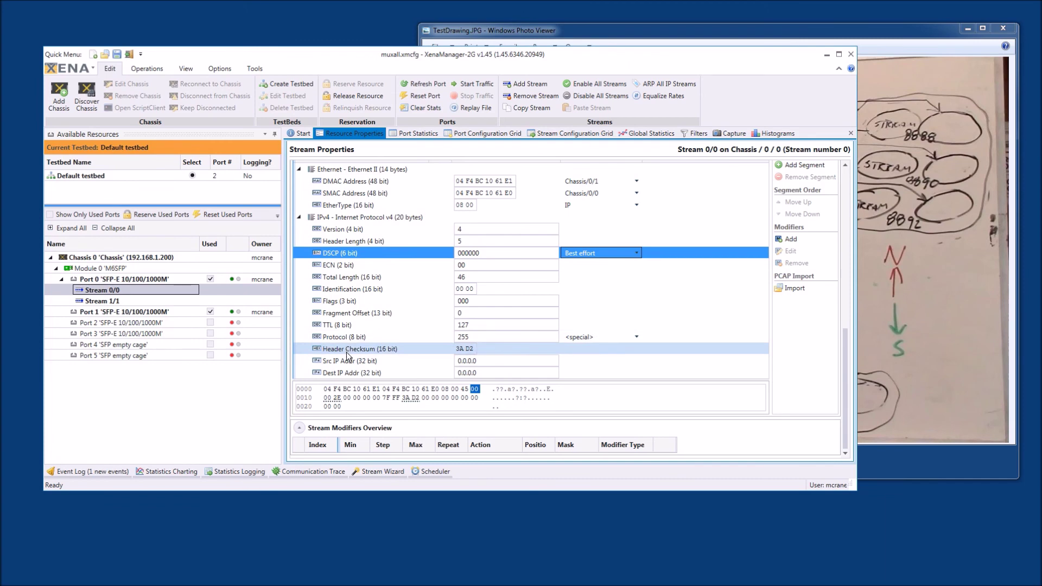
click(637, 337)
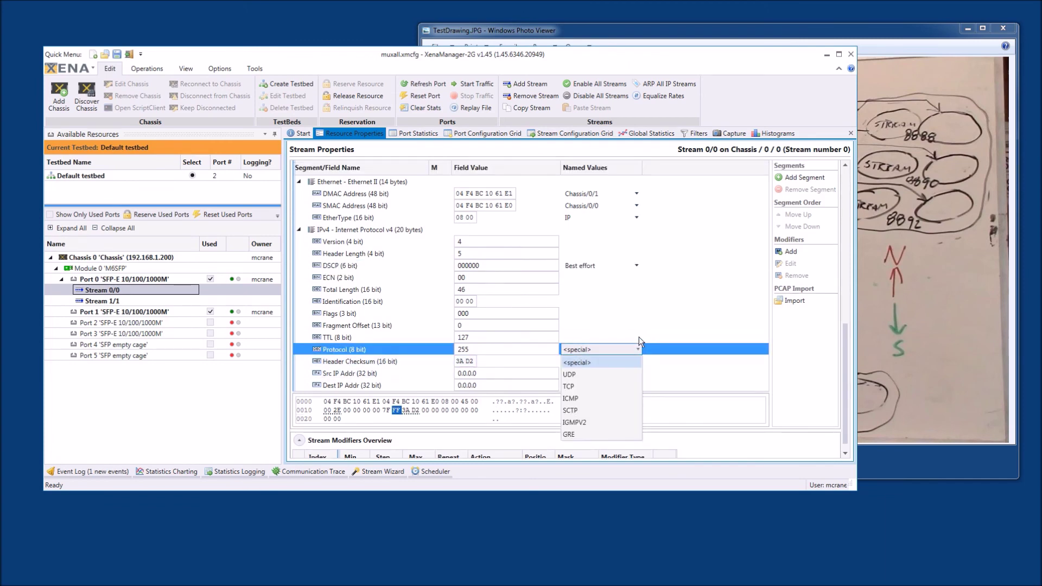
click(591, 375)
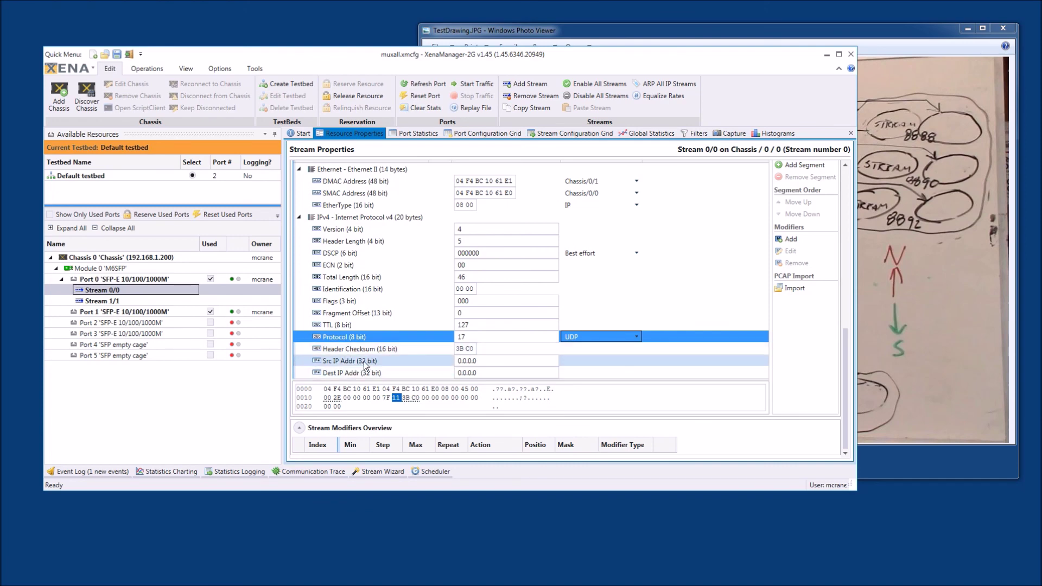
Set Stream 0/0's IPv4 source address to 192.168.10.16 and destination address to 192.168.10.17, and collapse the IPv4 segment
click(494, 360)
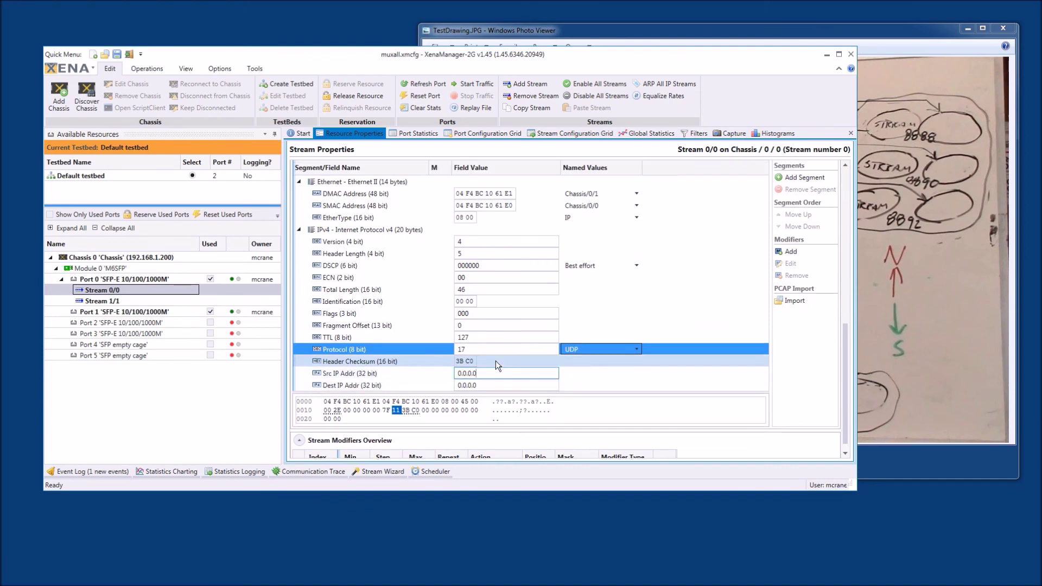
drag(478, 374, 426, 377)
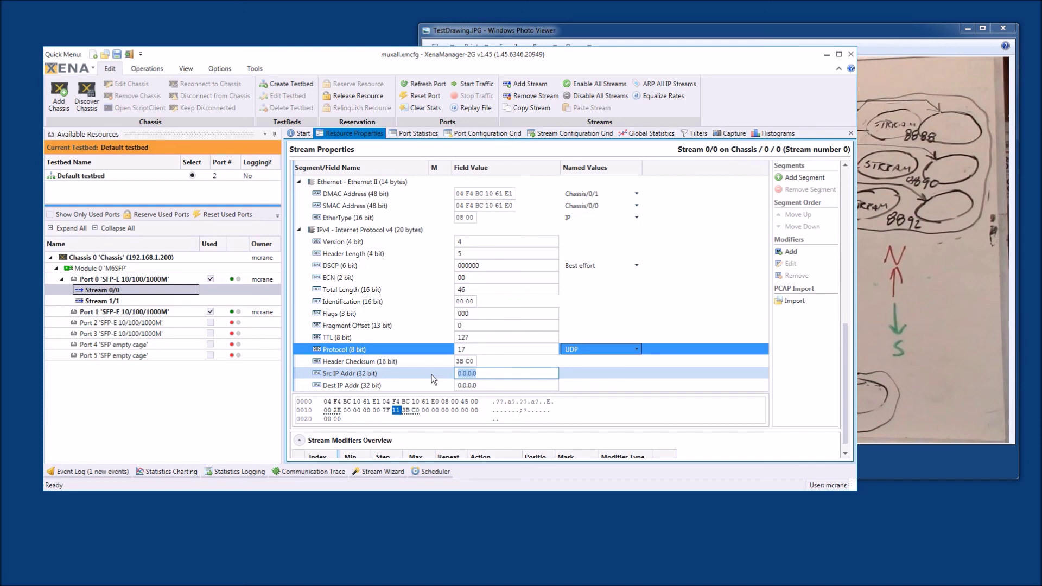
text(192.168.10)
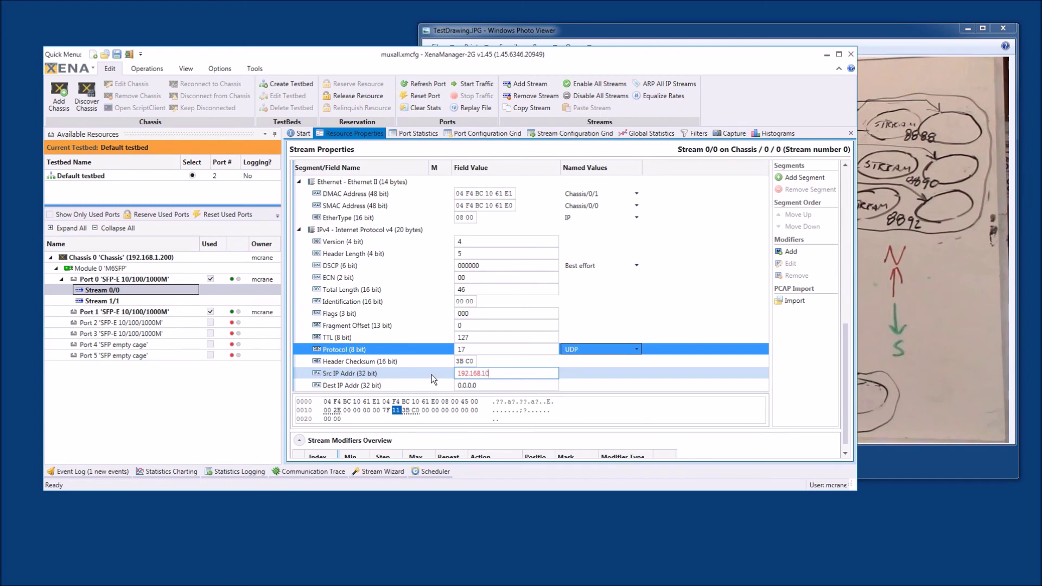
click(1012, 55)
click(293, 58)
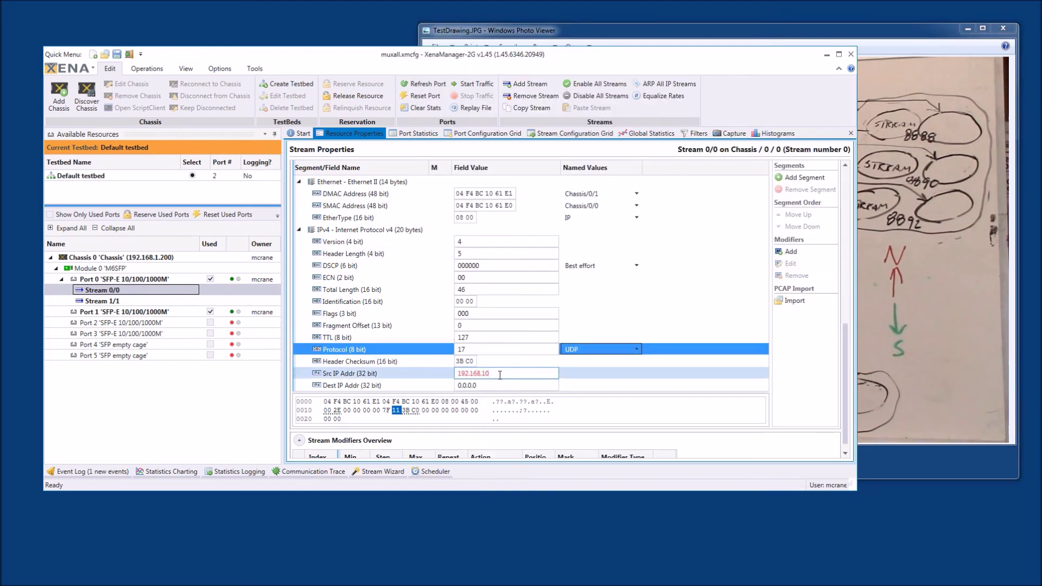
text(.16)
click(440, 385)
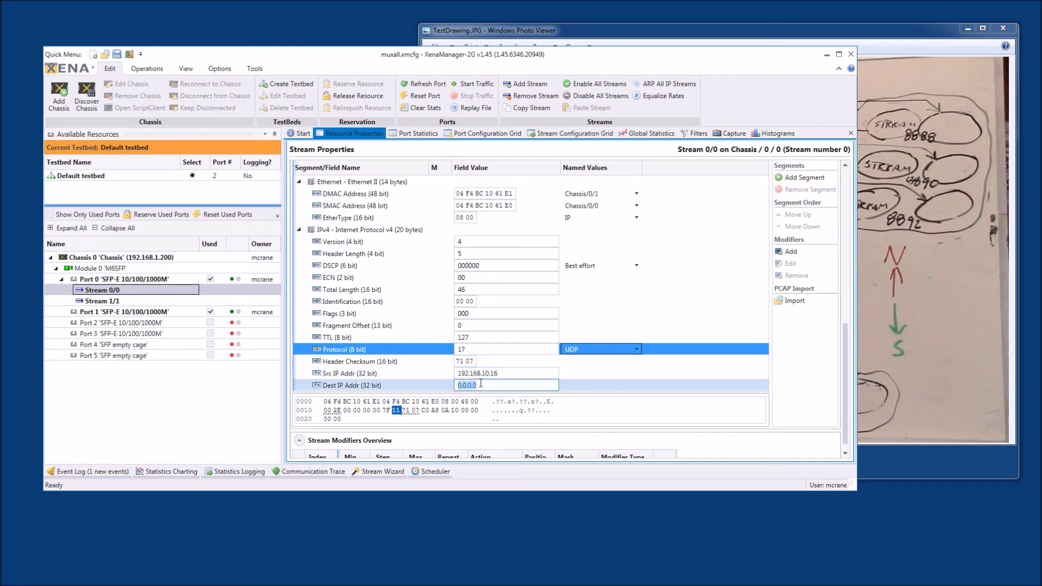
text(192.168.10.17)
click(592, 382)
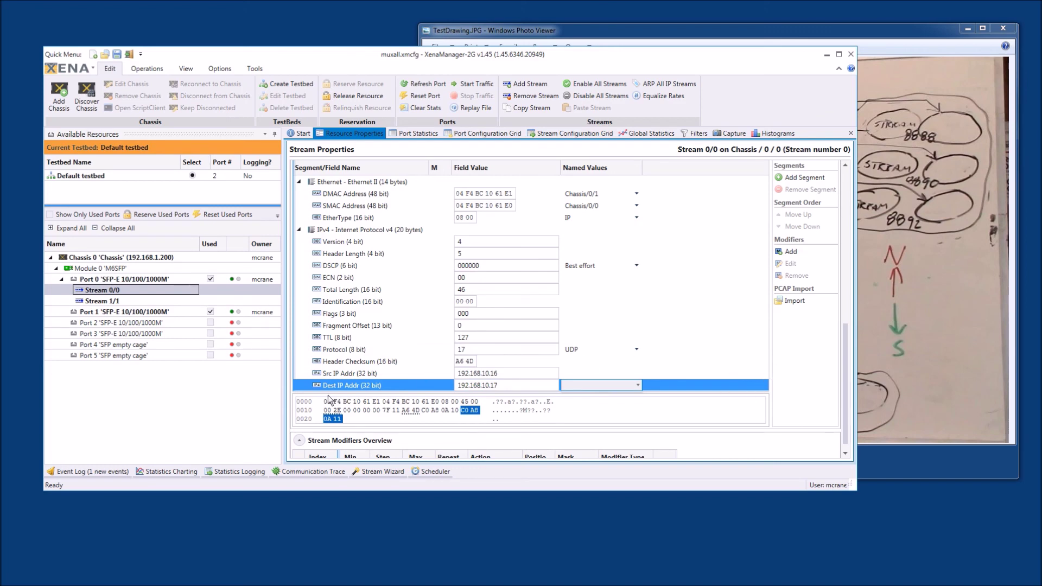
click(298, 228)
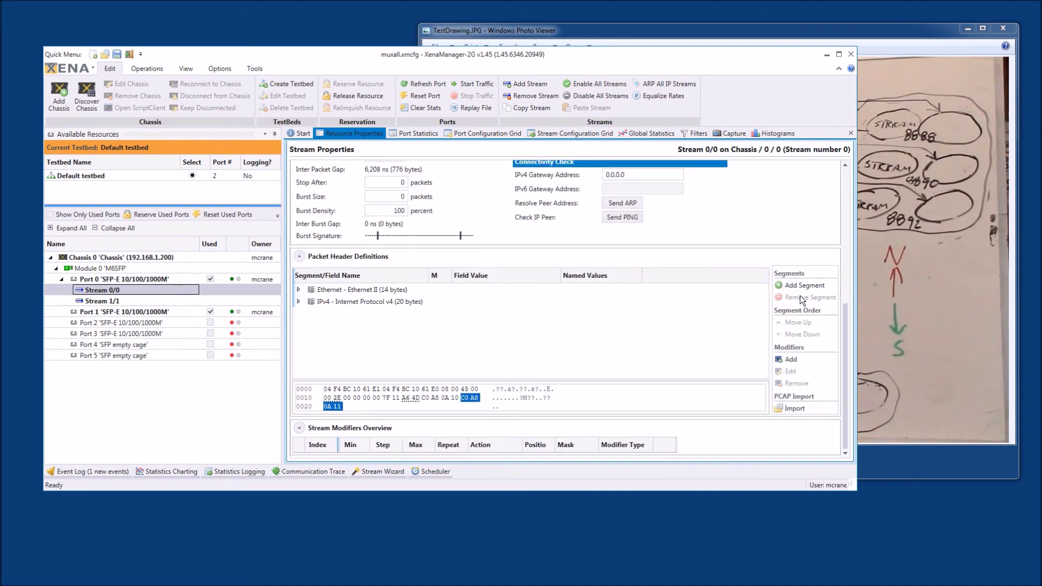
Add a UDP (User Datagram Protocol) segment to Stream 0/0's packet header and dismiss the packet length warning
click(808, 286)
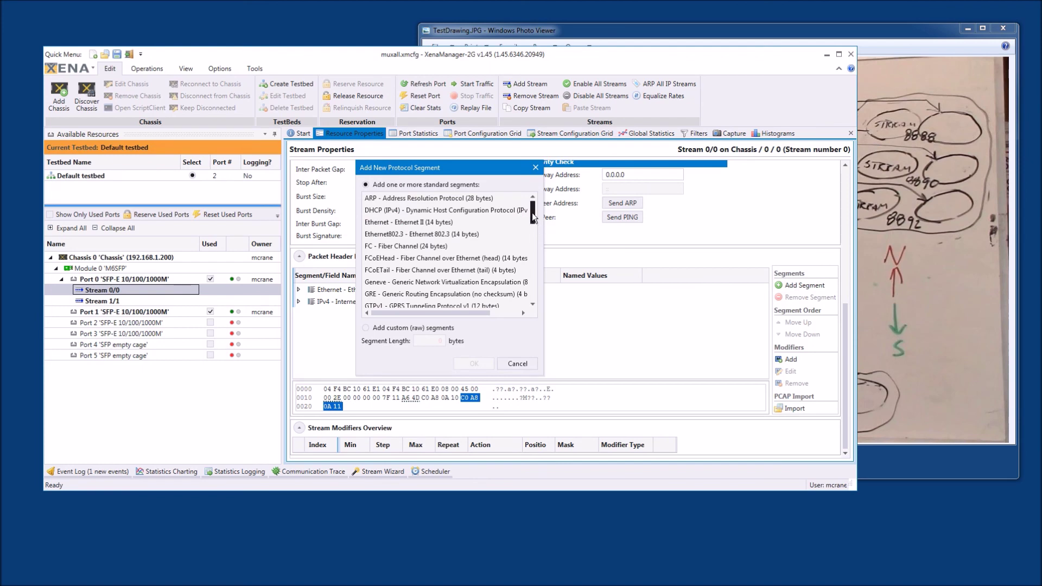
drag(534, 216, 526, 296)
click(402, 283)
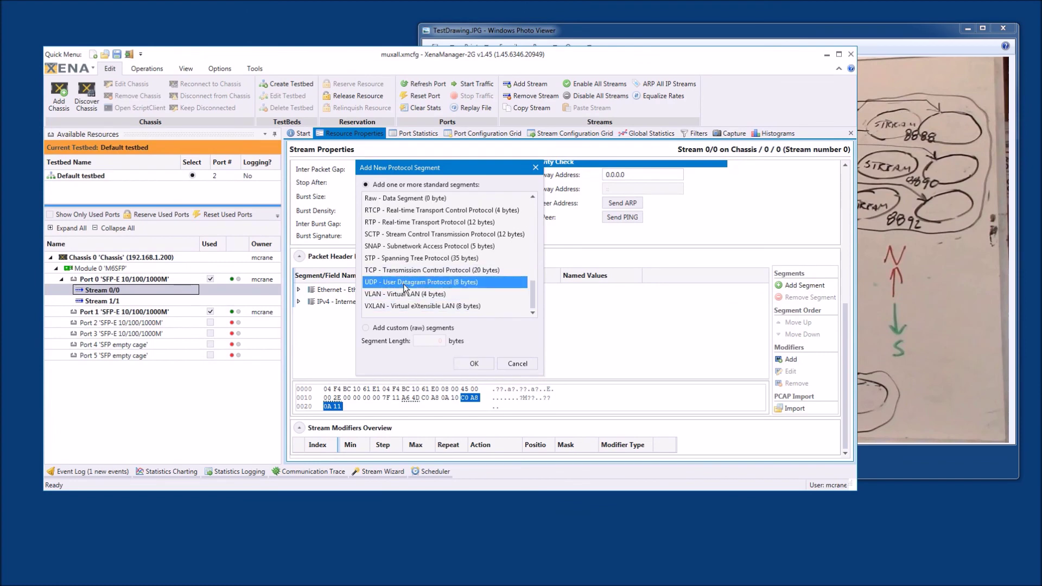
click(472, 364)
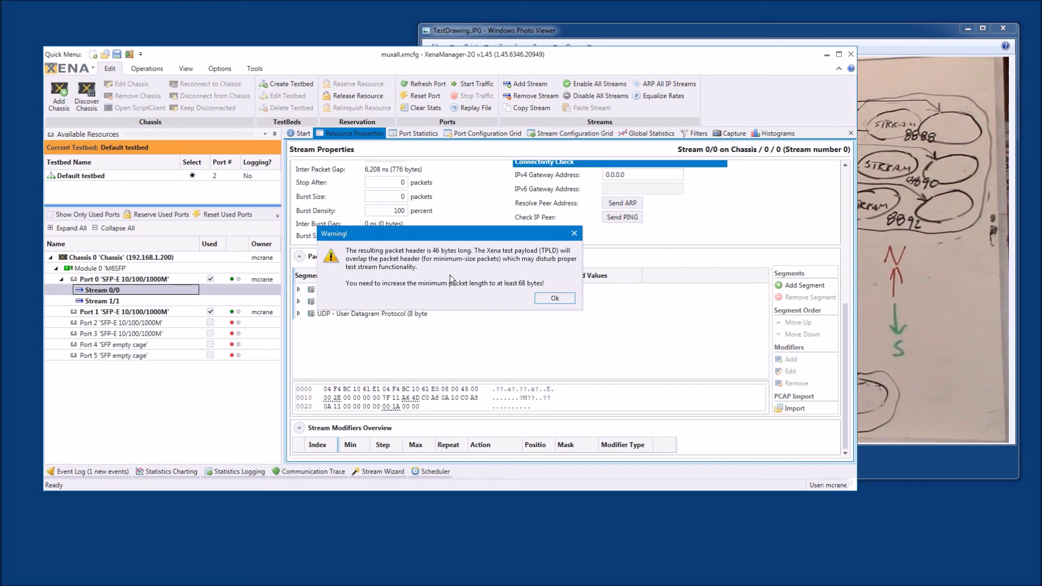
click(552, 300)
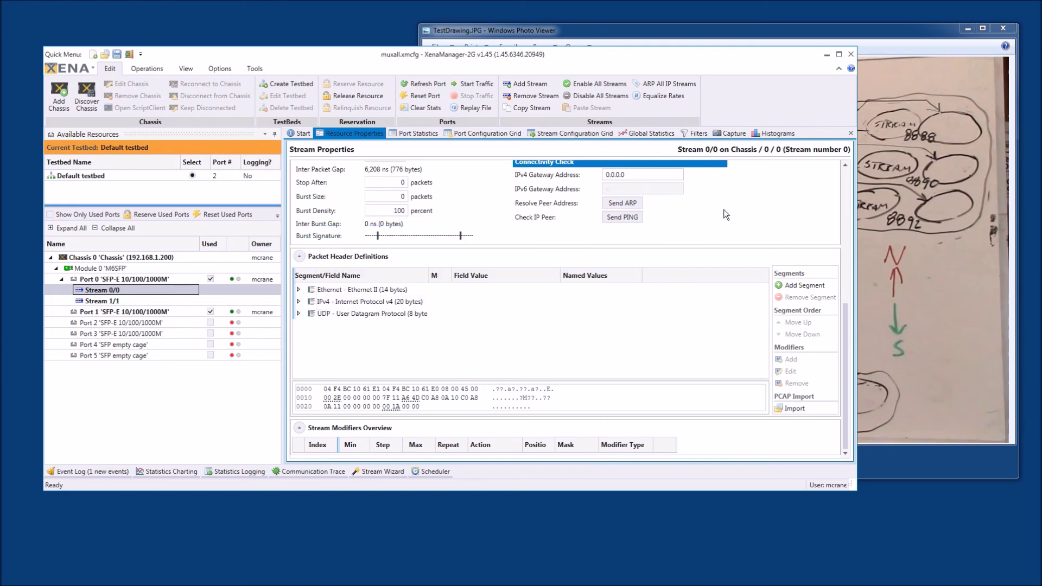
Set the minimum packet size of Stream 0/0 to 128 bytes
scroll(722, 219, up, 4)
double_click(638, 190)
text(128)
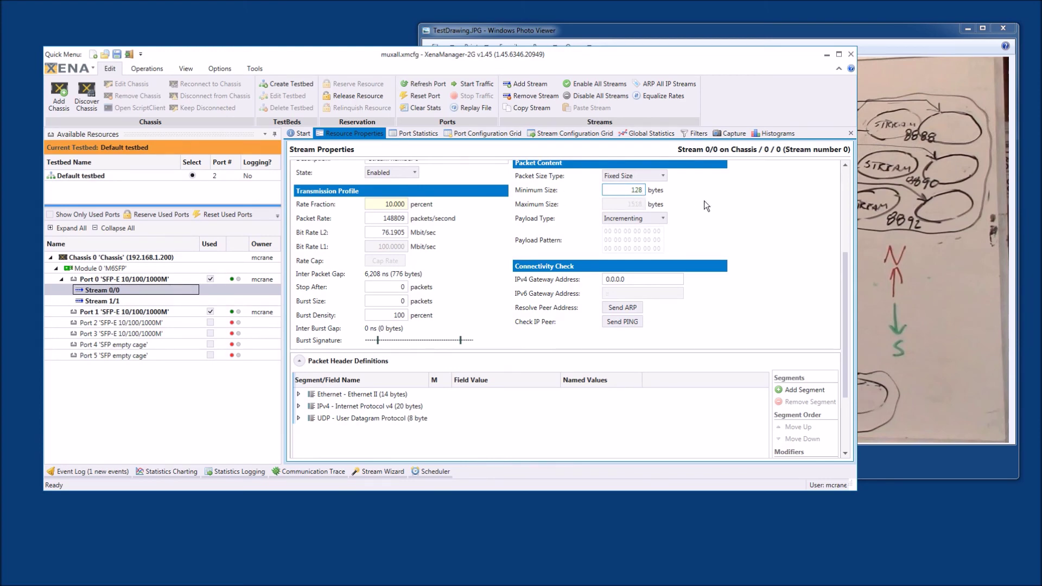
key(Return)
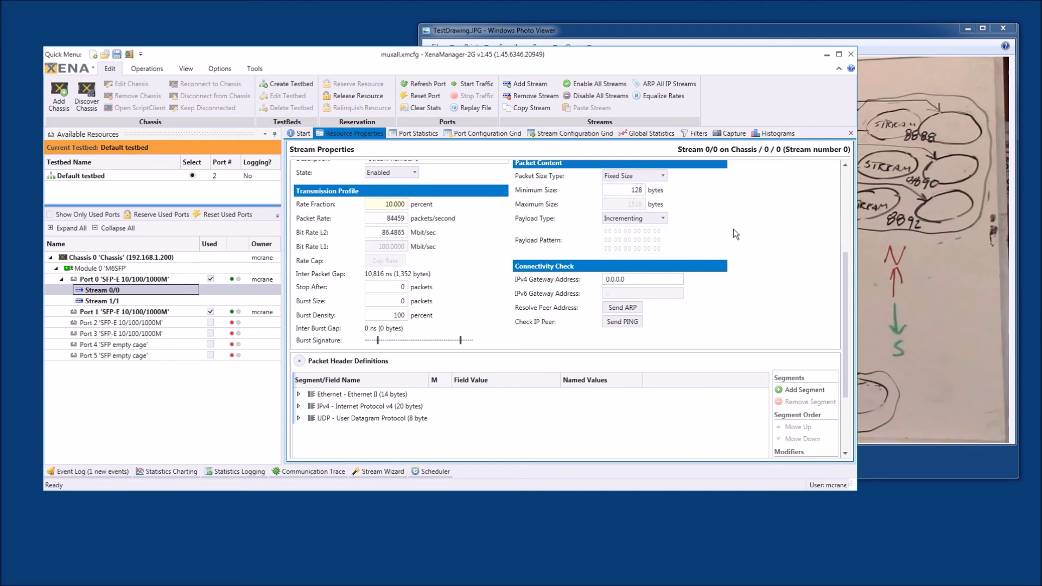
scroll(739, 235, up, 2)
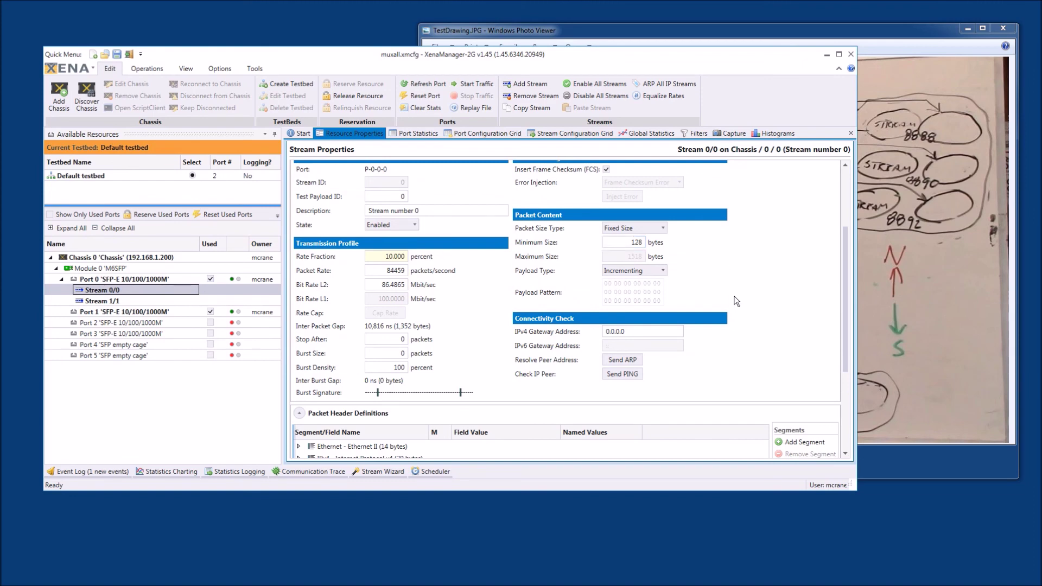
Set both the source and destination ports of Stream 0/0's UDP segment to 8888, and collapse the segment
scroll(729, 280, down, 5)
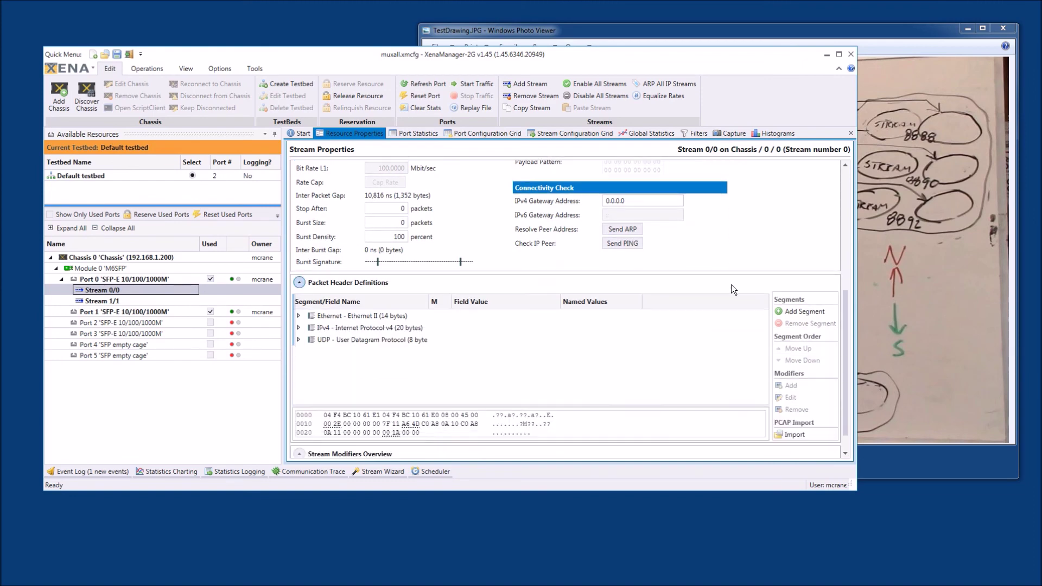
click(299, 339)
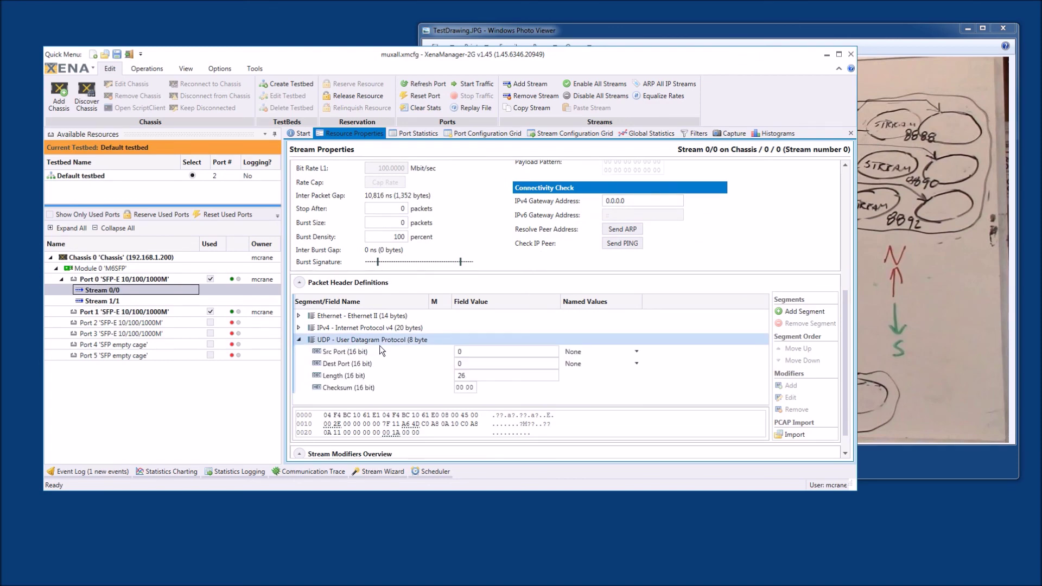
scroll(714, 358, down, 1)
click(477, 325)
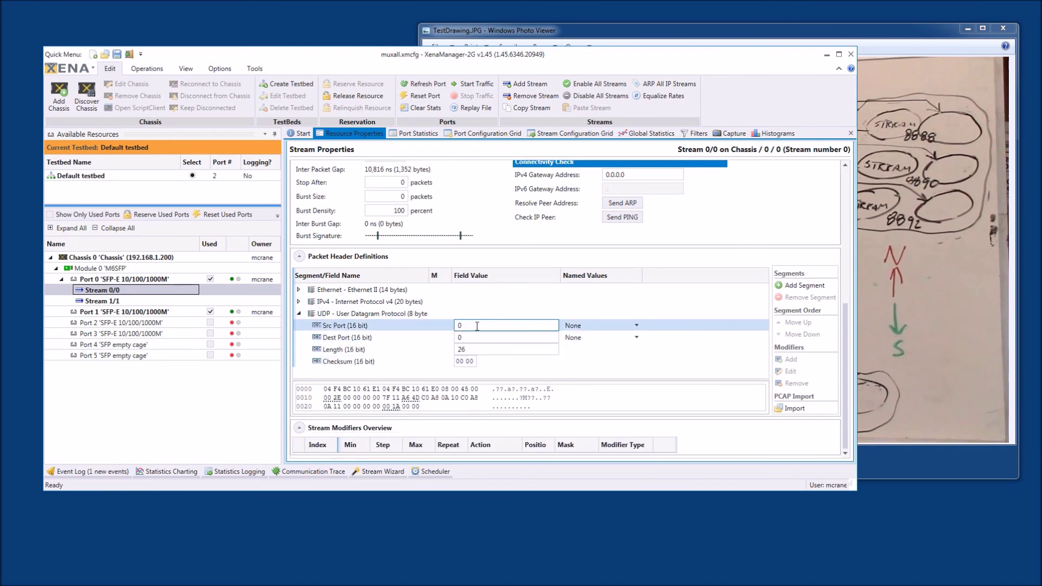
drag(476, 326, 441, 327)
text(8888)
click(487, 337)
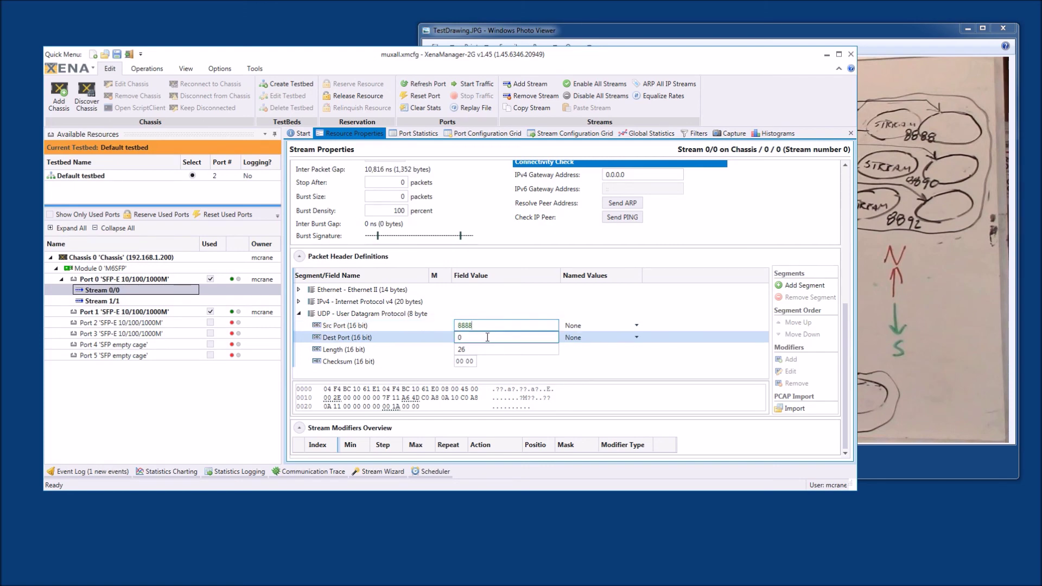
text(8888)
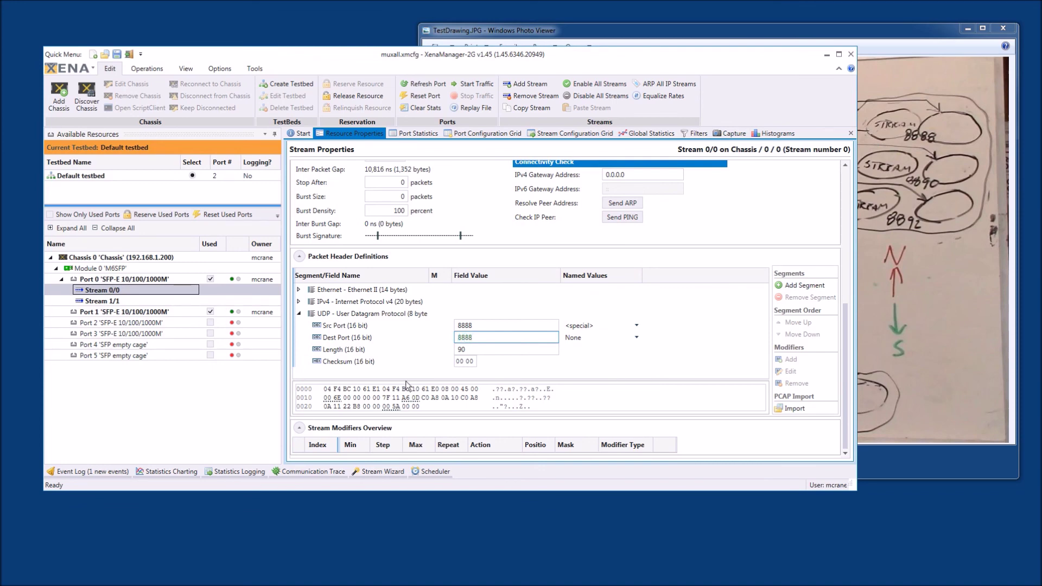
click(373, 353)
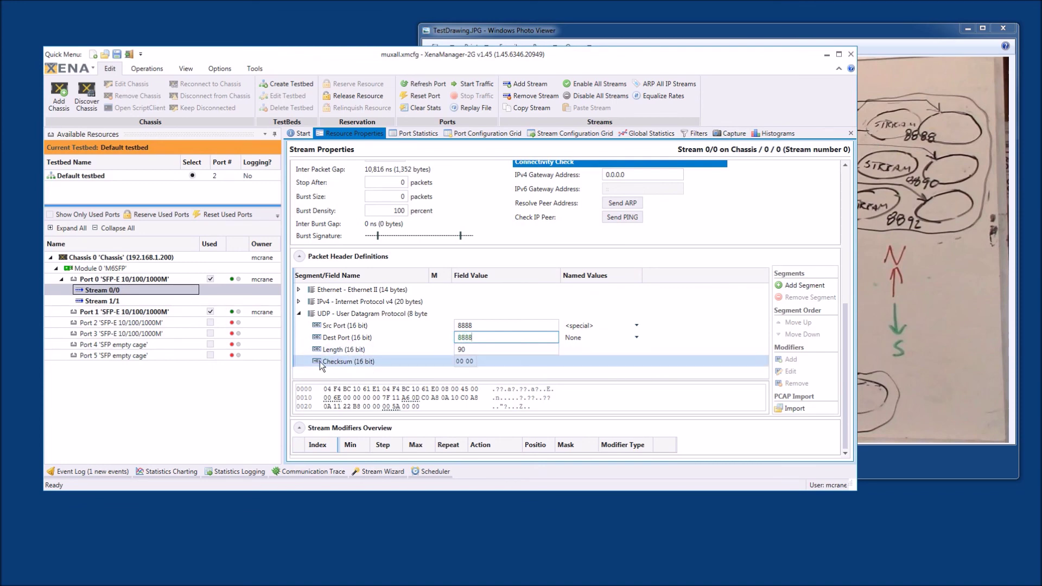
click(708, 337)
click(634, 363)
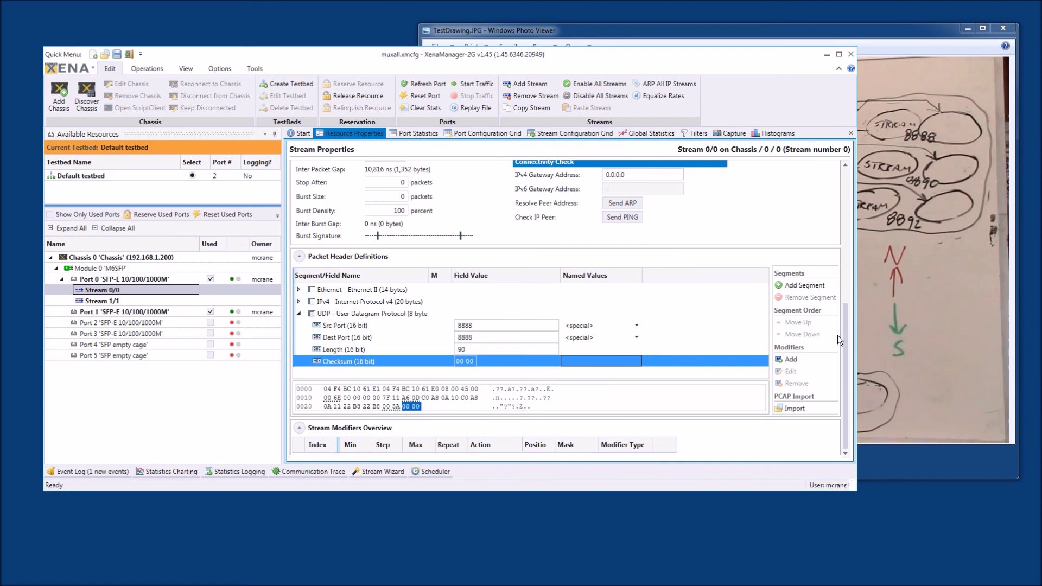
click(694, 370)
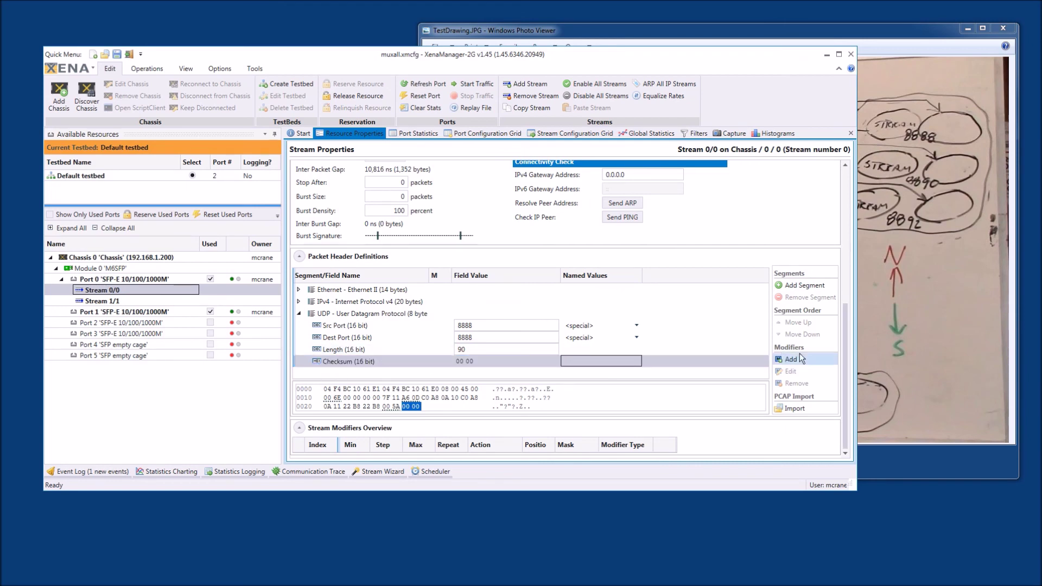
click(298, 313)
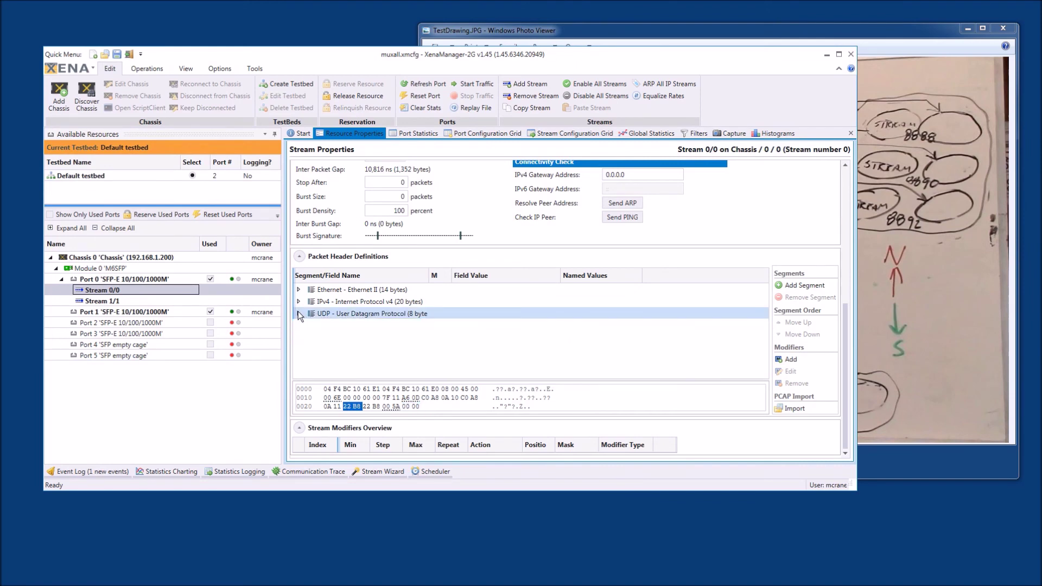
In Stream 1/1's Ethernet II header, set the DMAC address to Chassis/0/1 and the EtherType to IP, and collapse the segment
click(134, 300)
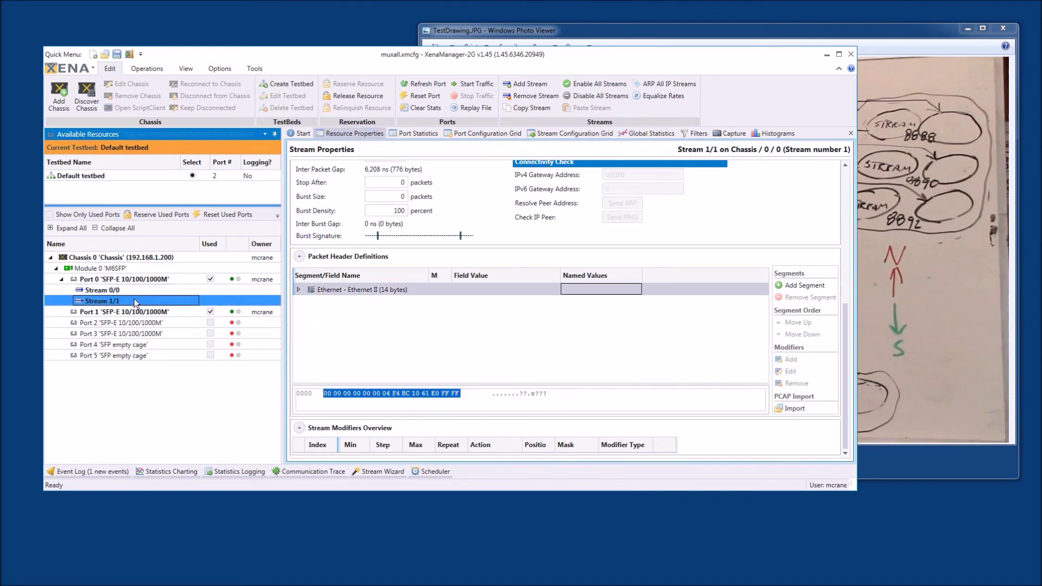
click(298, 289)
click(636, 303)
click(636, 300)
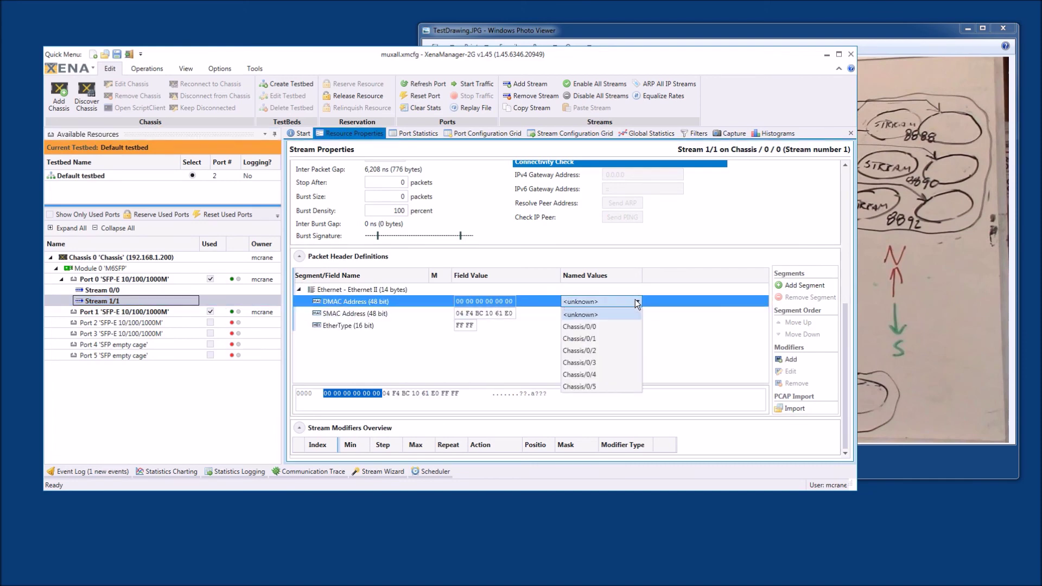
click(601, 337)
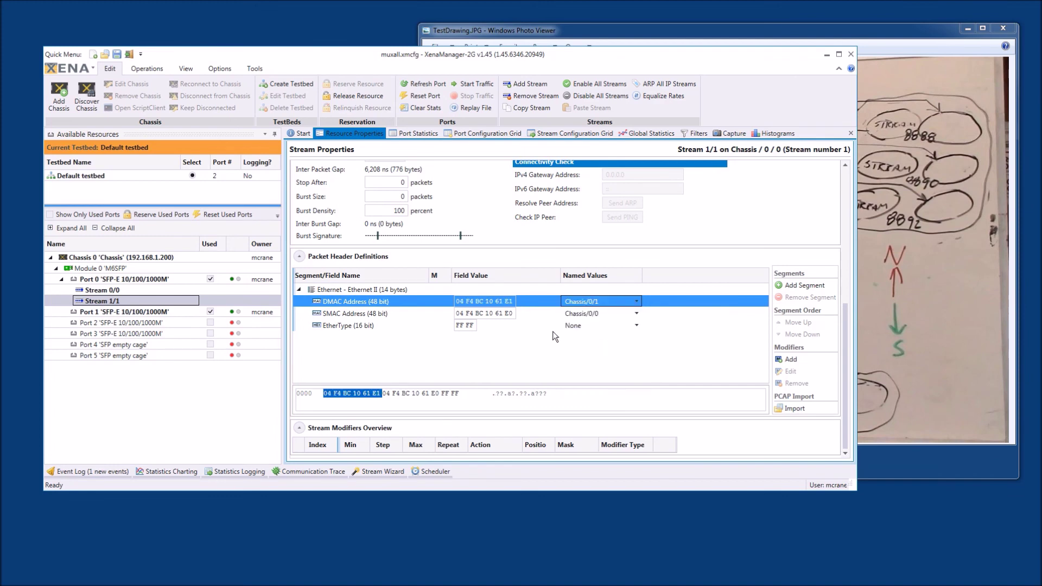
click(636, 326)
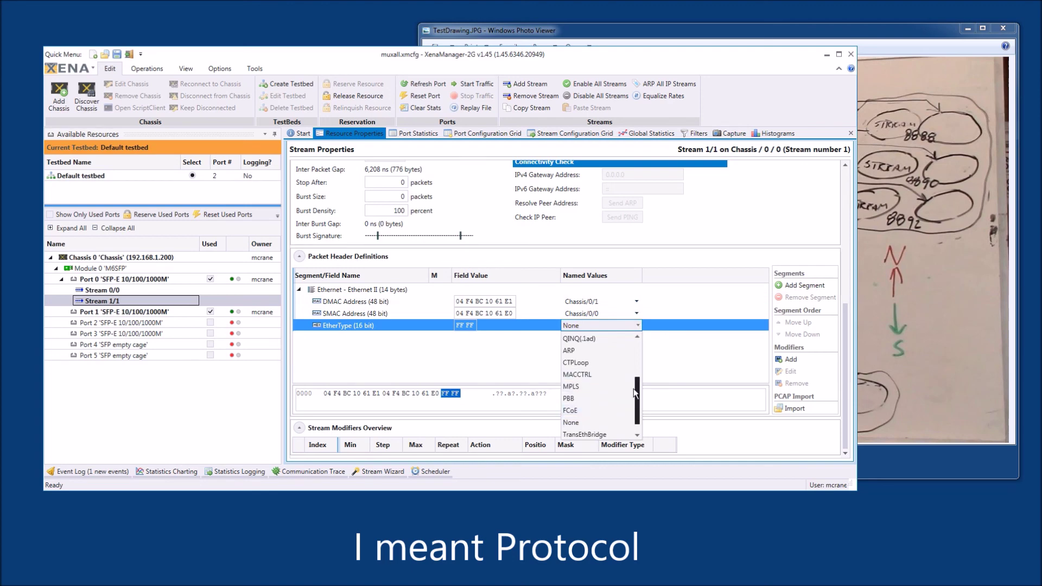
drag(638, 403, 632, 373)
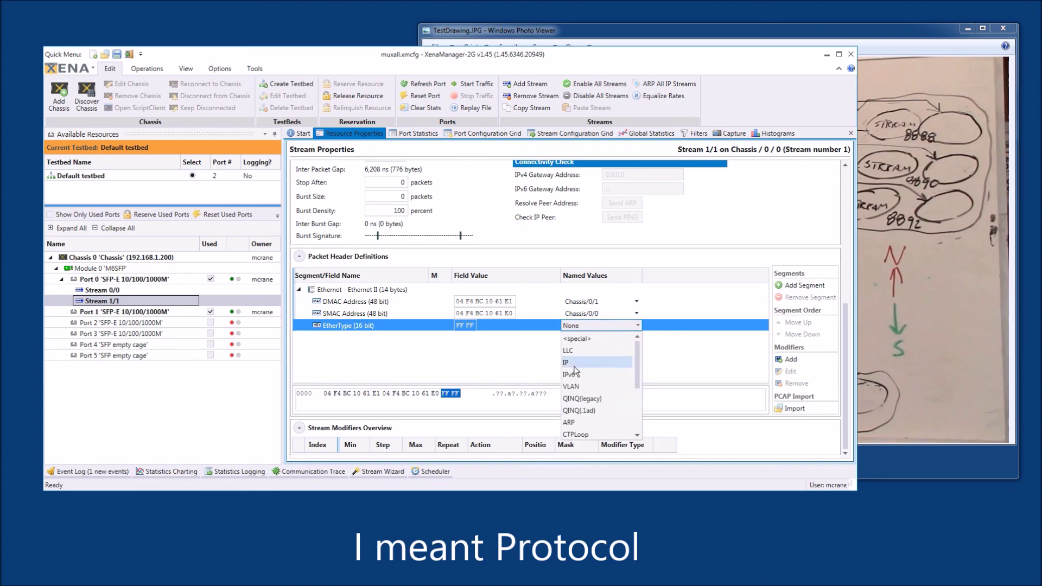
click(632, 362)
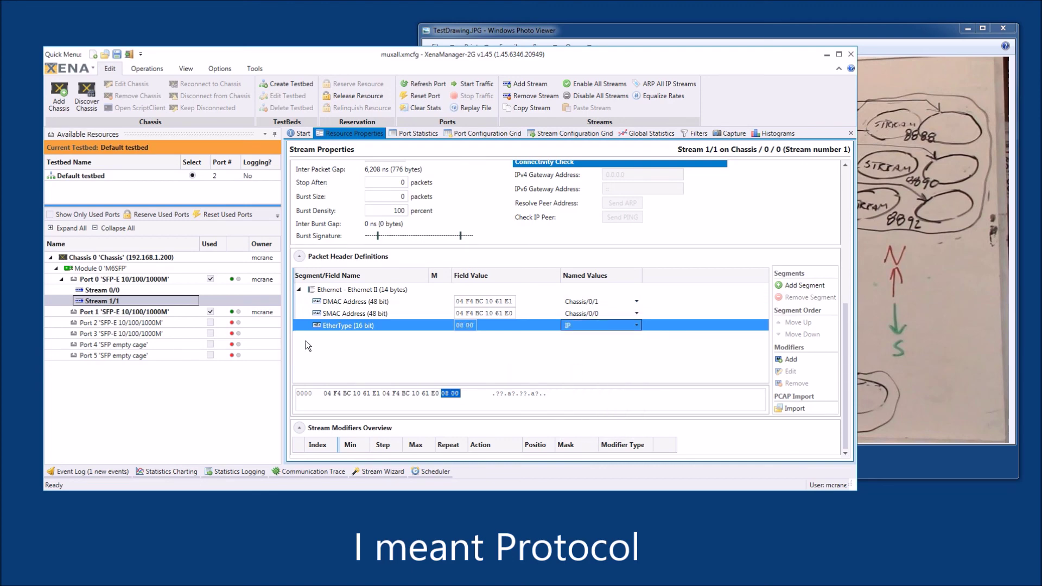
click(298, 290)
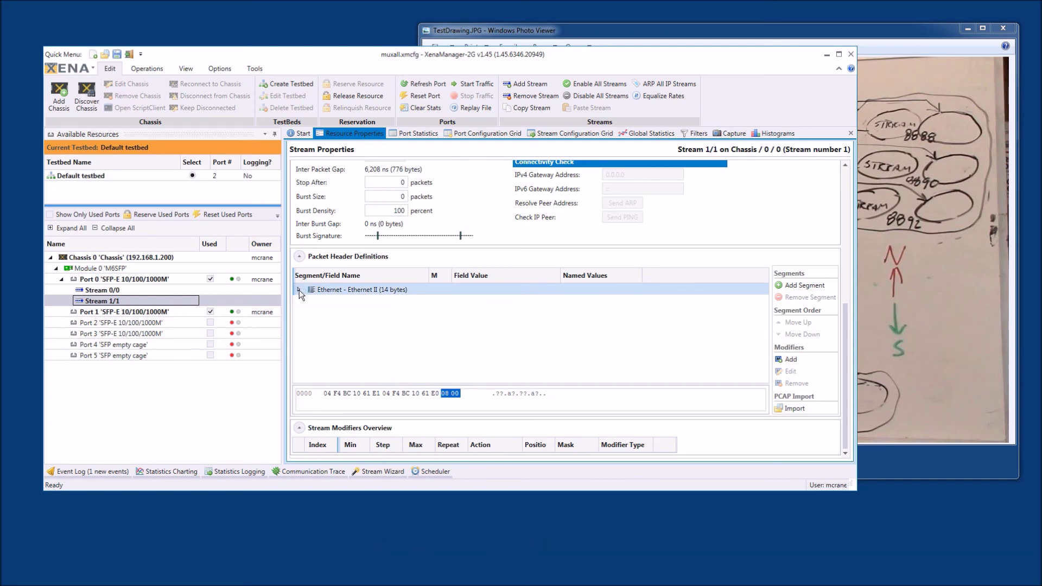
Add an IPv4 (Internet Protocol v4) segment to Stream 1/1's packet header
click(810, 287)
drag(534, 213, 534, 267)
drag(535, 267, 534, 243)
click(413, 282)
click(474, 364)
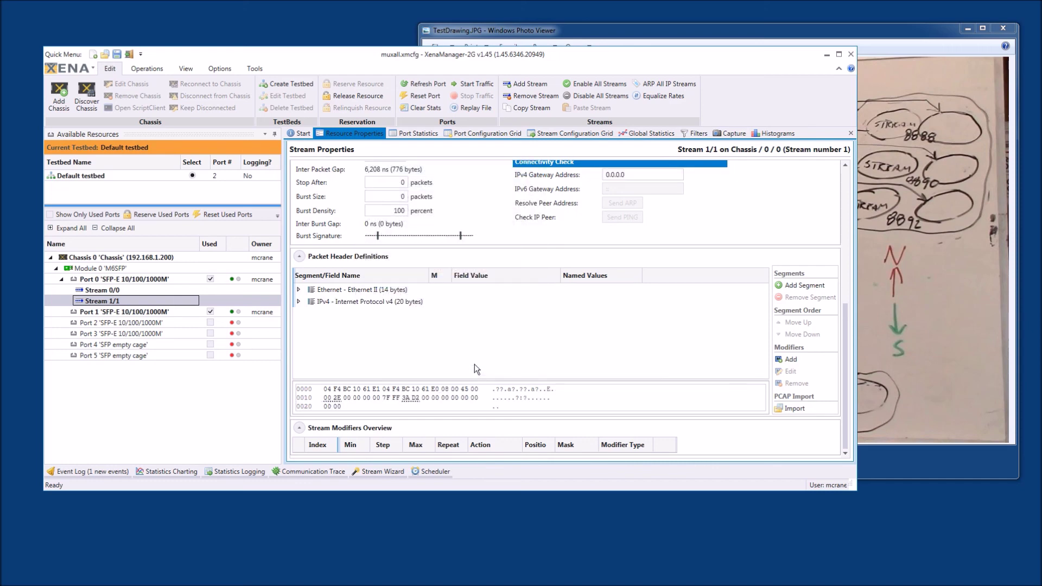
Expand Stream 1/1's IPv4 segment and set its Protocol field to UDP
click(299, 301)
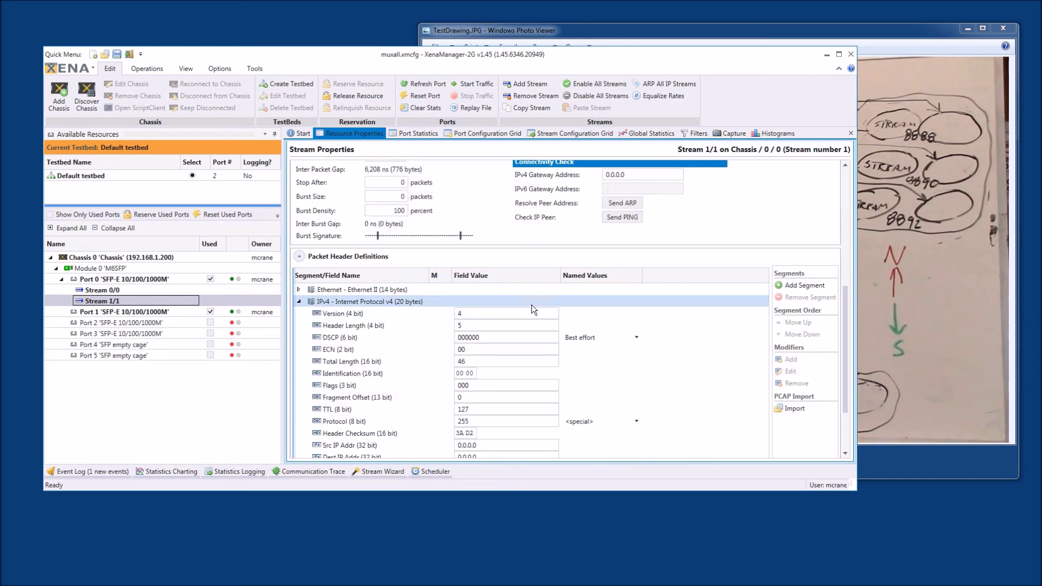
scroll(393, 372, down, 1)
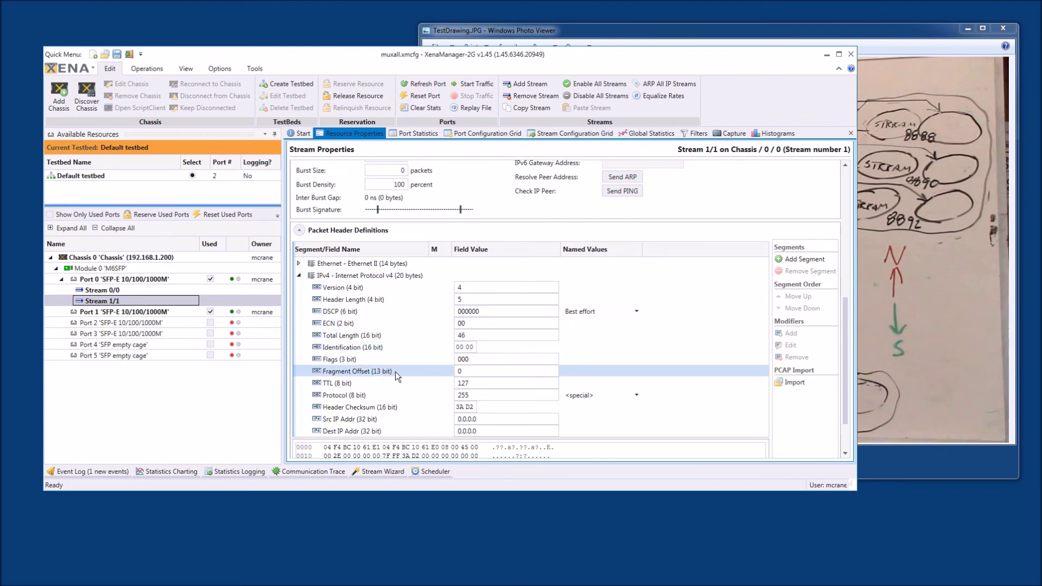
scroll(369, 347, down, 1)
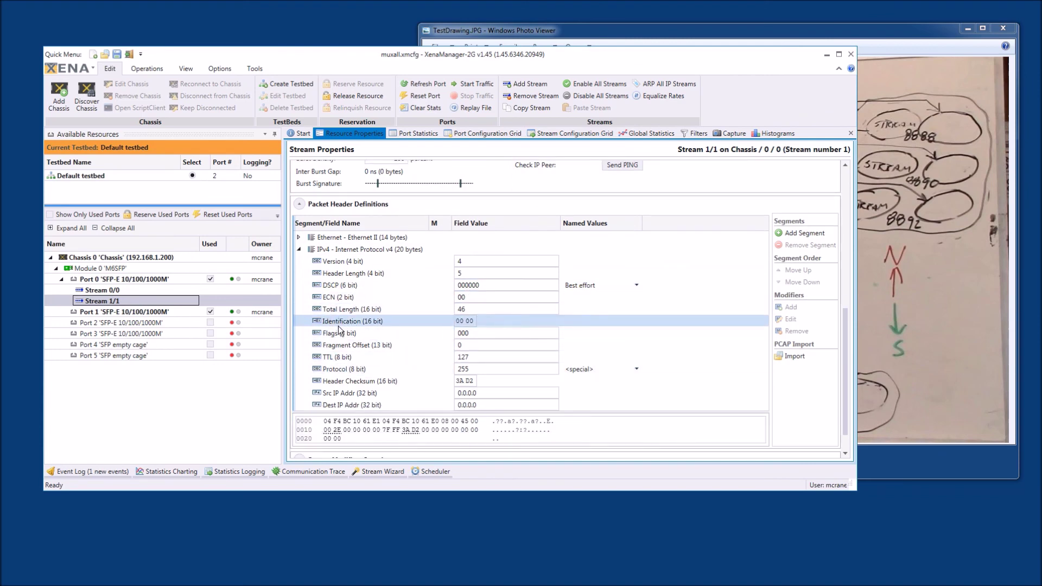
scroll(404, 362, down, 1)
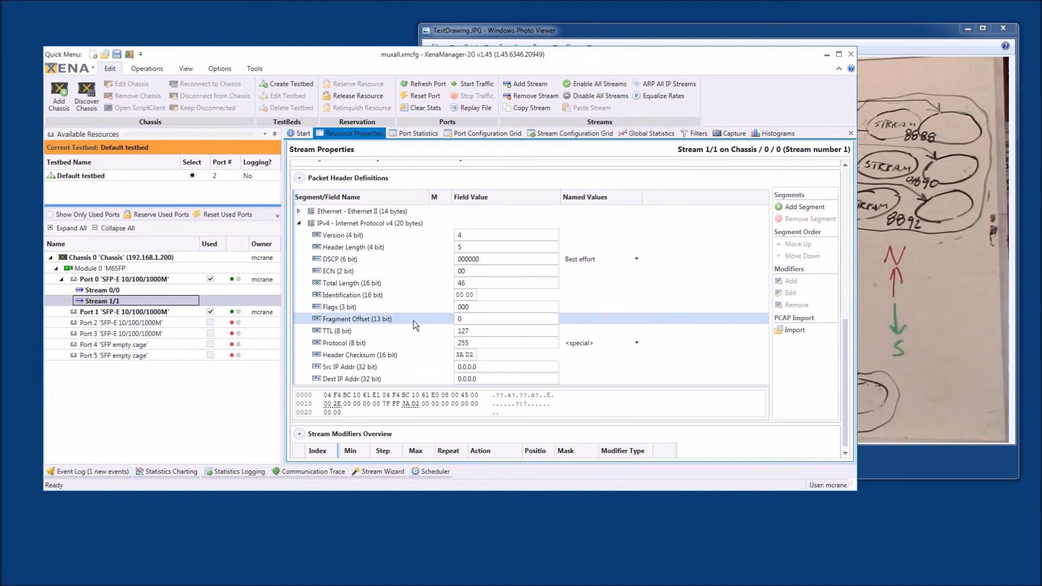
scroll(412, 322, down, 1)
click(637, 335)
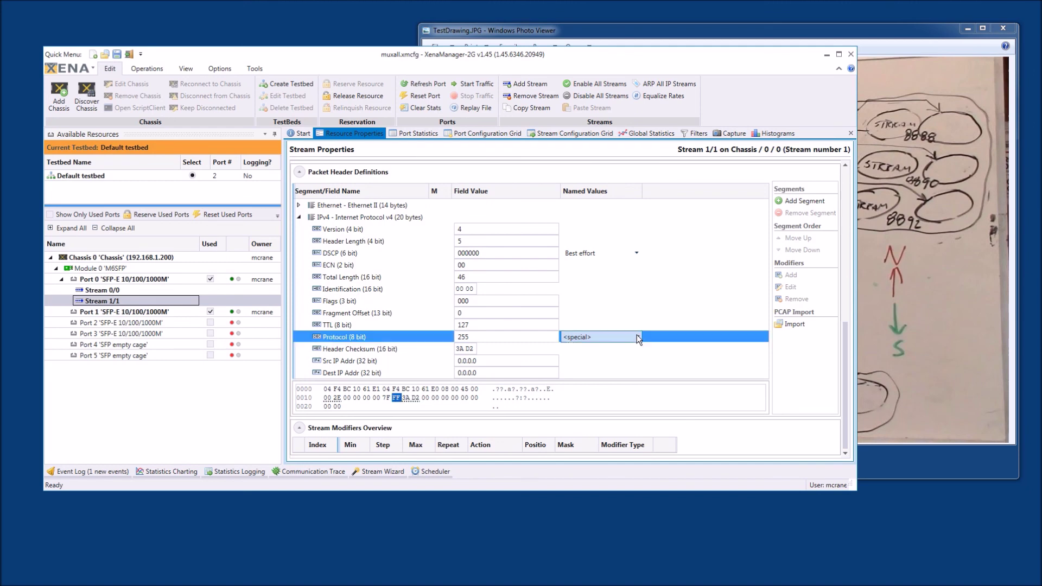
click(636, 335)
click(590, 363)
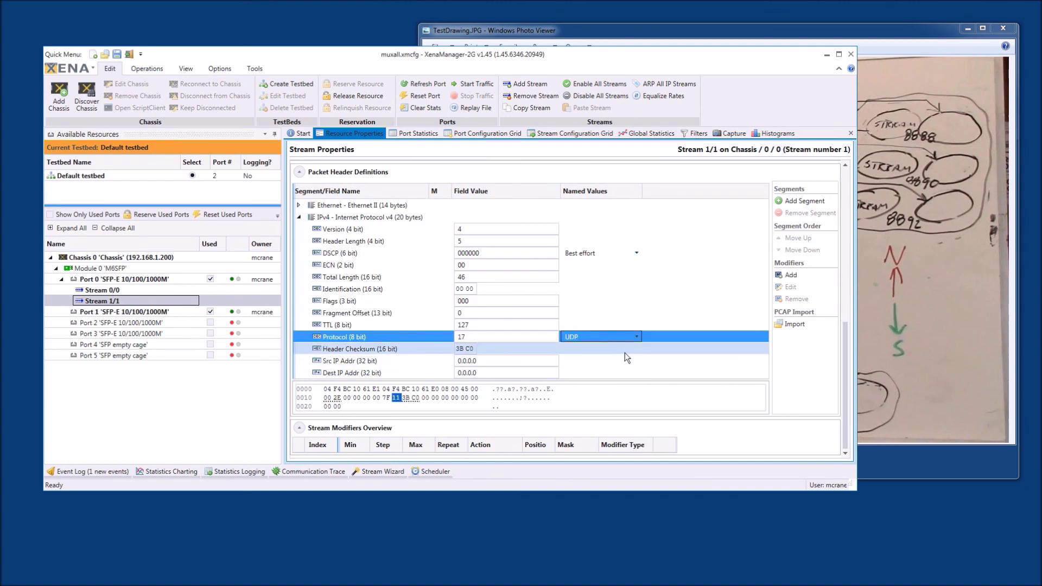
Set the source IP address in Stream 1/1's IPv4 segment to 192.168.10.16, consulting the test drawing for the last octet
click(390, 364)
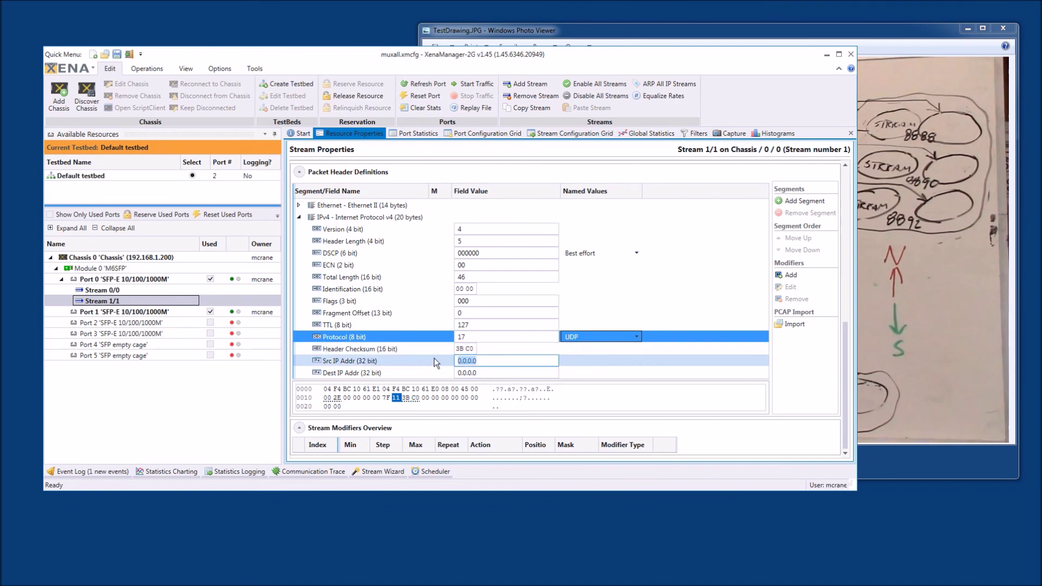
text(162)
key(BackSpace)
key(BackSpace)
text(92.168.10.)
click(613, 28)
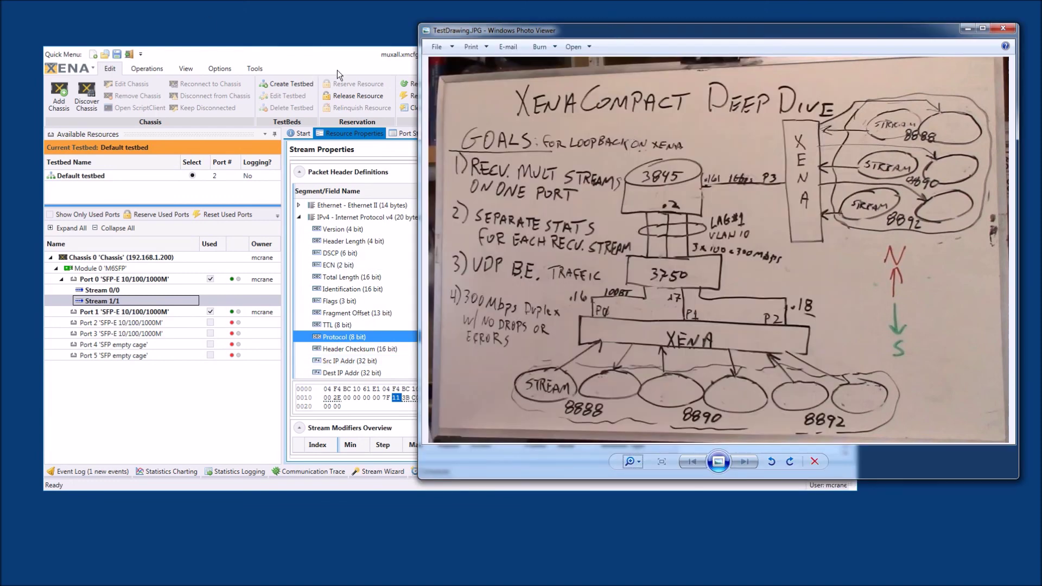
click(343, 119)
text(16)
key(Tab)
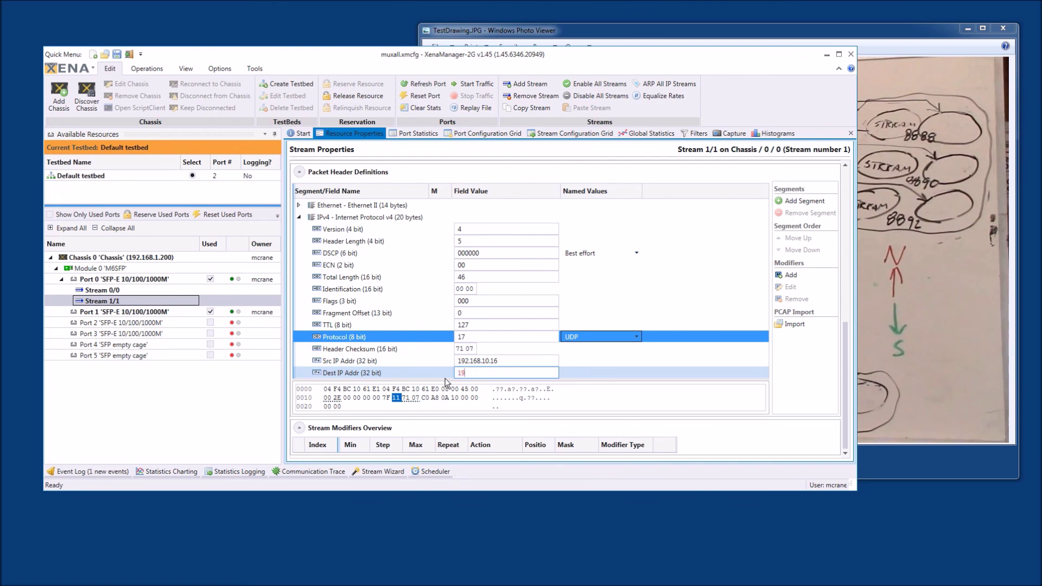
Set the destination IP address in Stream 1/1's IPv4 segment to 192.168.10.17 and collapse the segment
text(192.168.10.1)
key(Return)
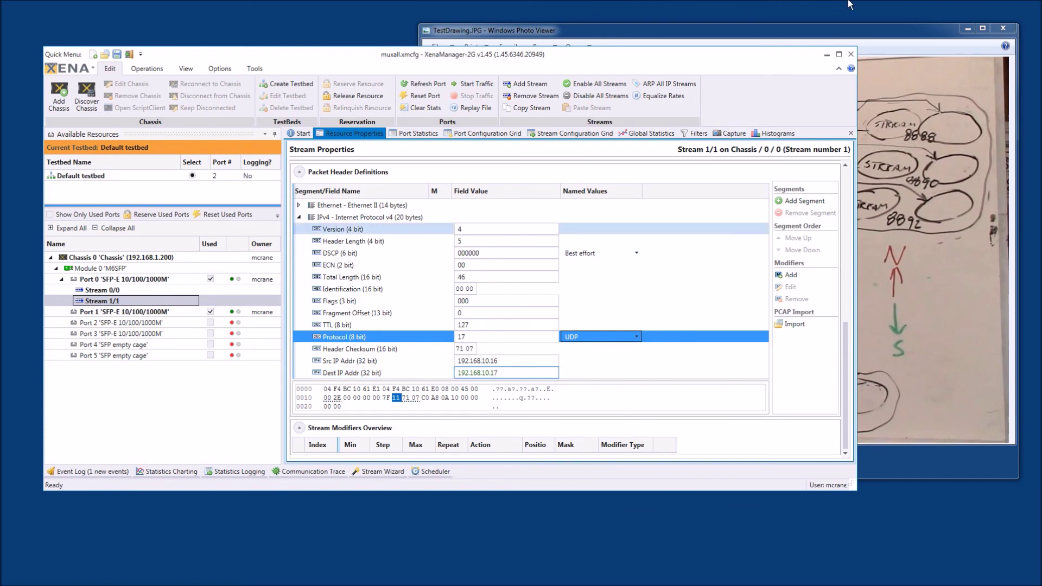
click(846, 34)
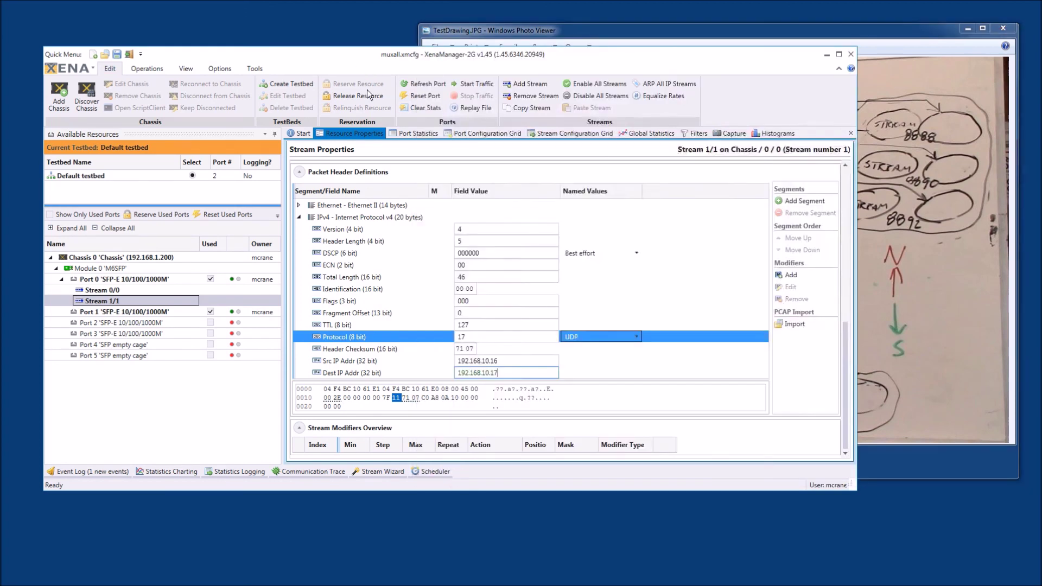
click(366, 89)
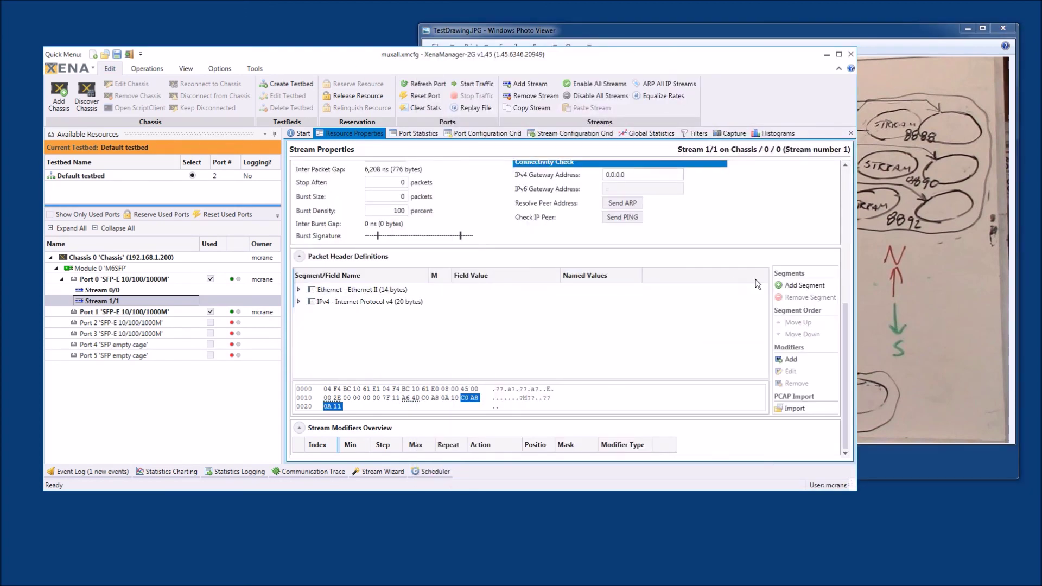
Add a UDP (User Datagram Protocol) segment to Stream 1/1's packet header and dismiss the packet length warning
click(797, 286)
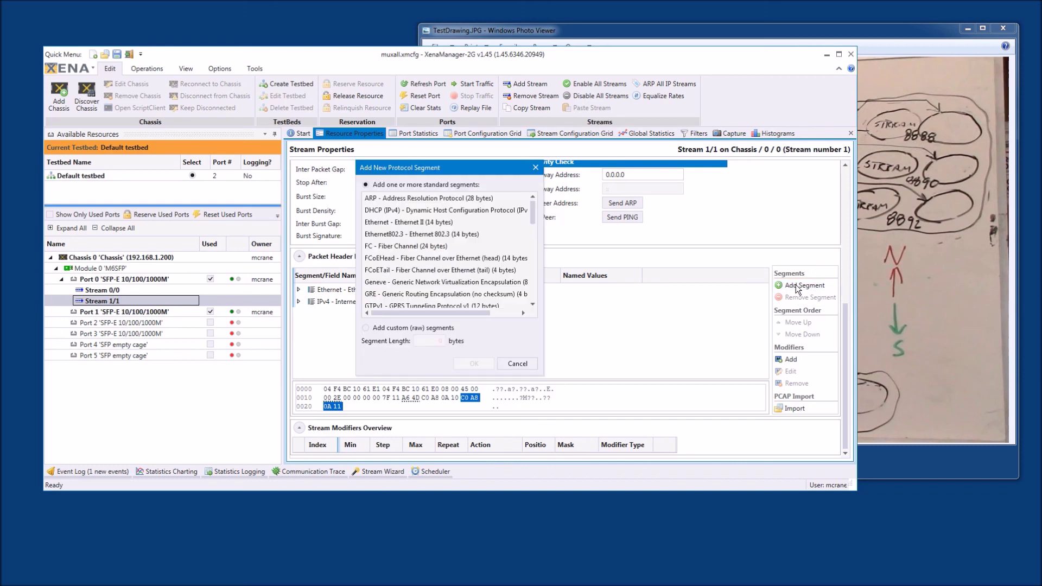
drag(534, 212, 540, 299)
click(411, 283)
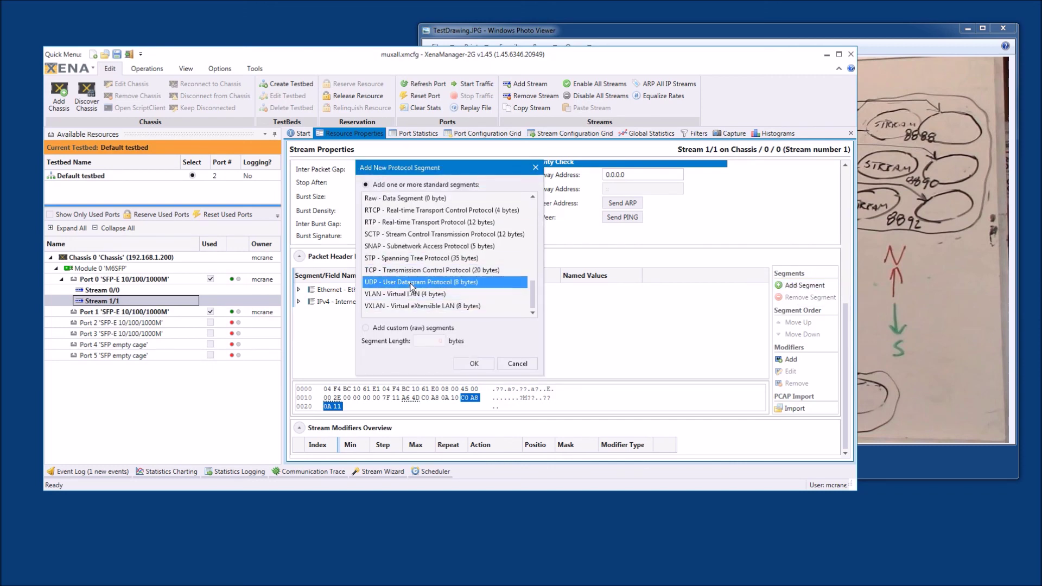
click(475, 363)
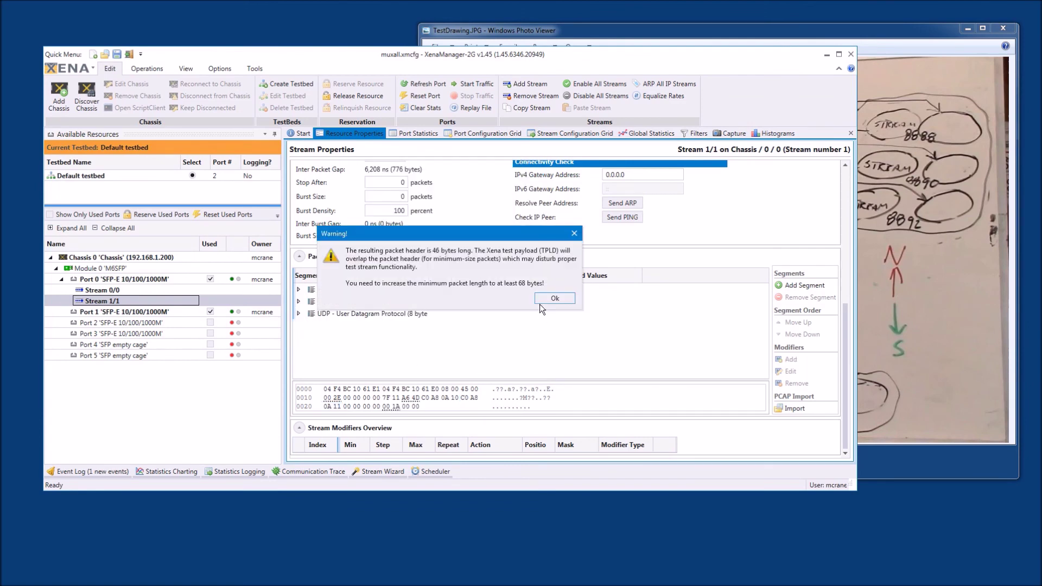
click(552, 300)
Set the minimum packet size of Stream 1/1 to 128 bytes
scroll(698, 230, up, 7)
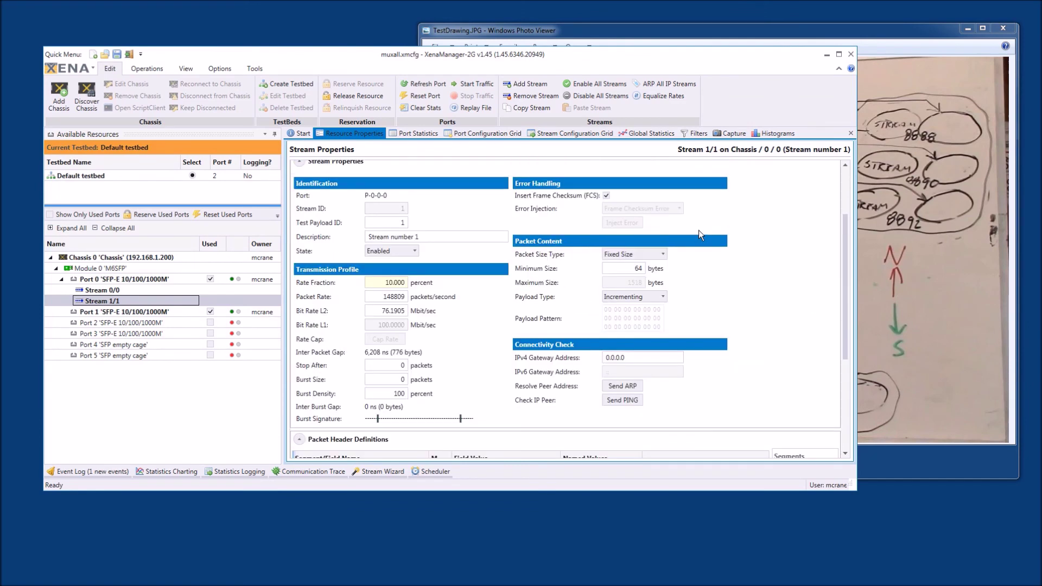
double_click(638, 270)
text(128)
click(741, 289)
Set both the source and destination ports of Stream 1/1's UDP segment to 8889, and collapse the segment
scroll(772, 324, down, 5)
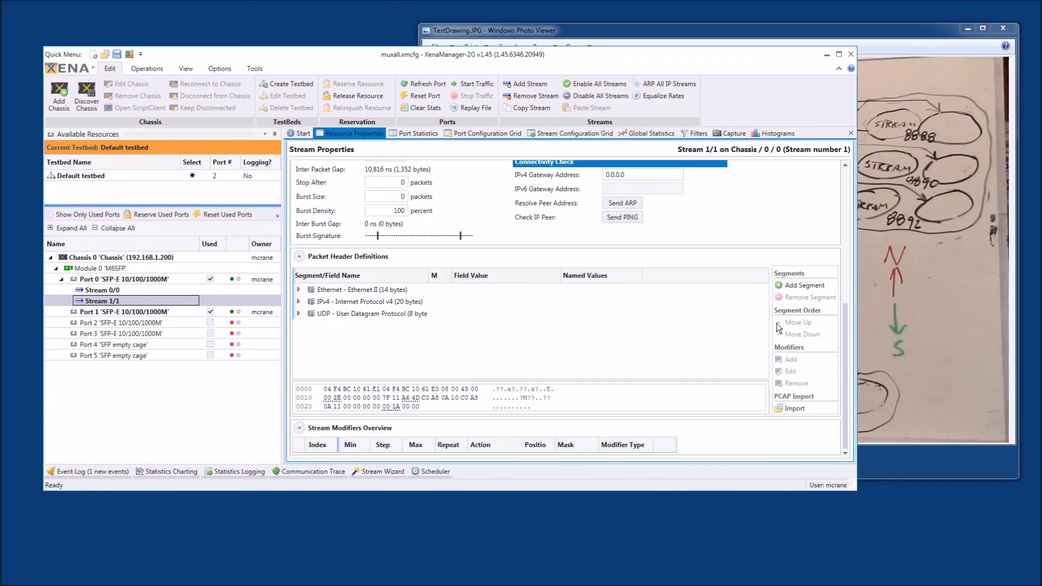
click(298, 313)
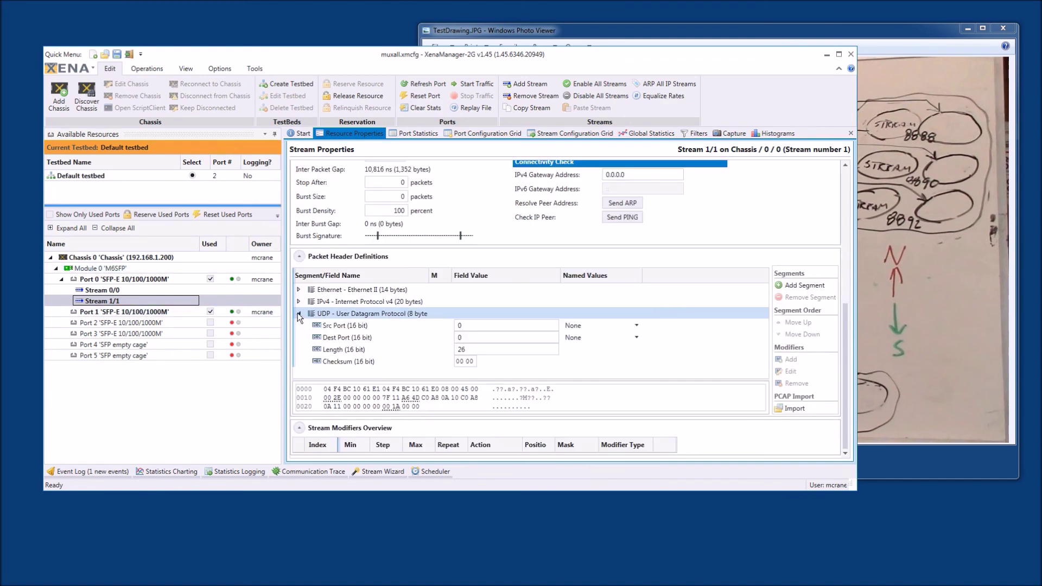
click(484, 325)
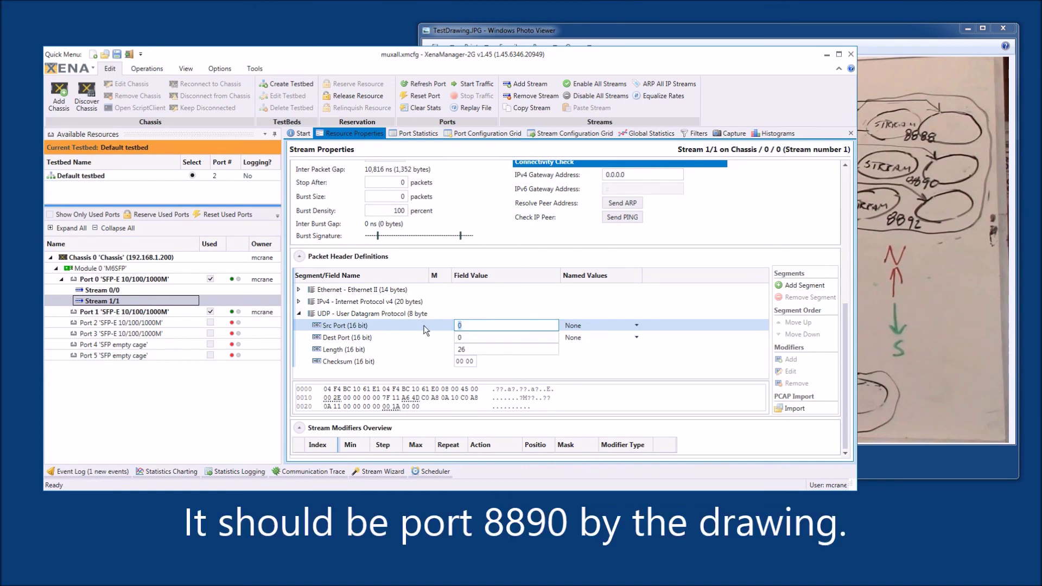
text(8889)
click(406, 340)
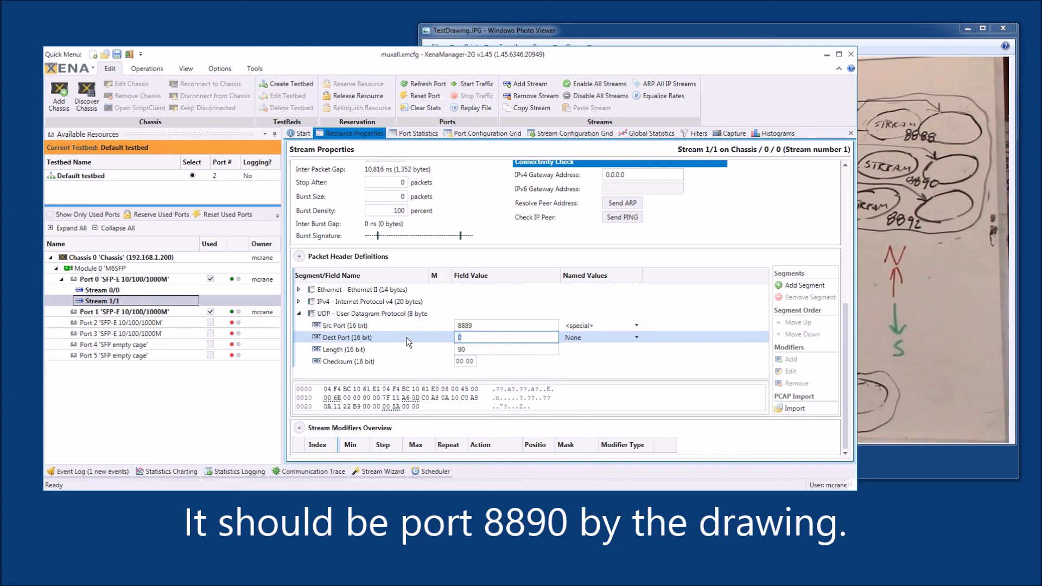
text(8889)
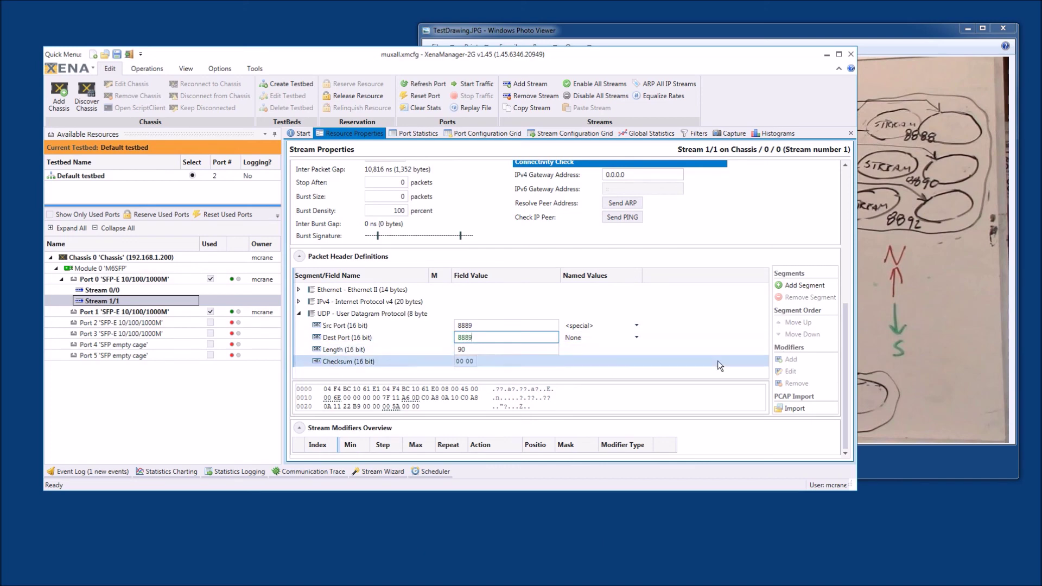
click(722, 379)
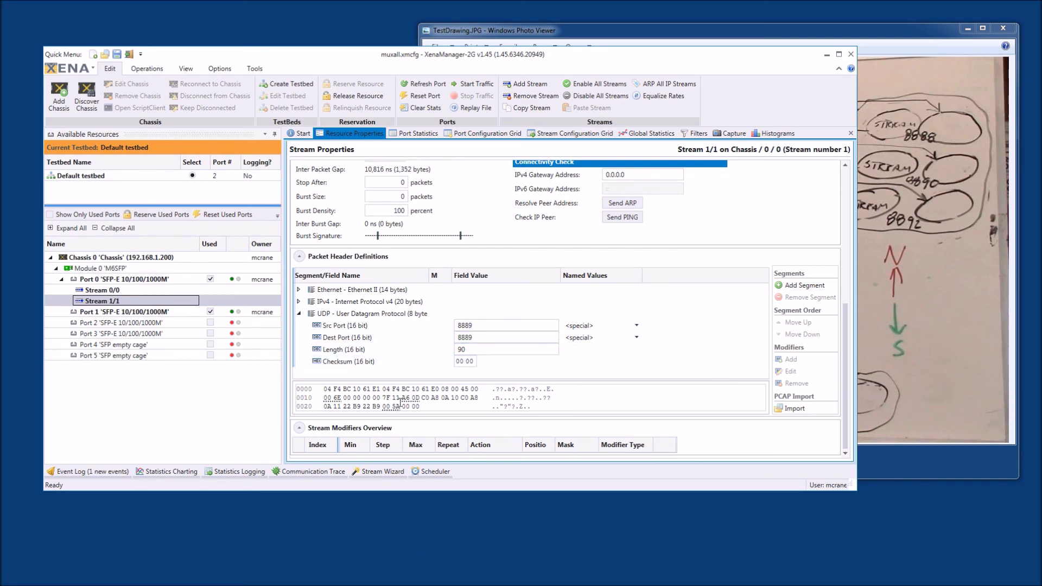
click(299, 313)
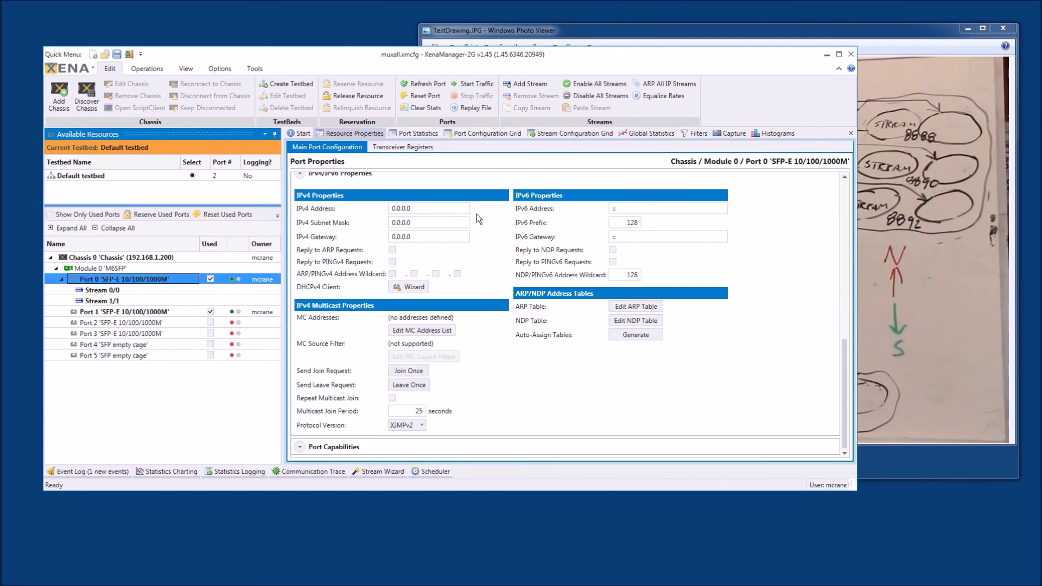
Start traffic transmission on Port 0 from its TX control settings
scroll(476, 214, up, 8)
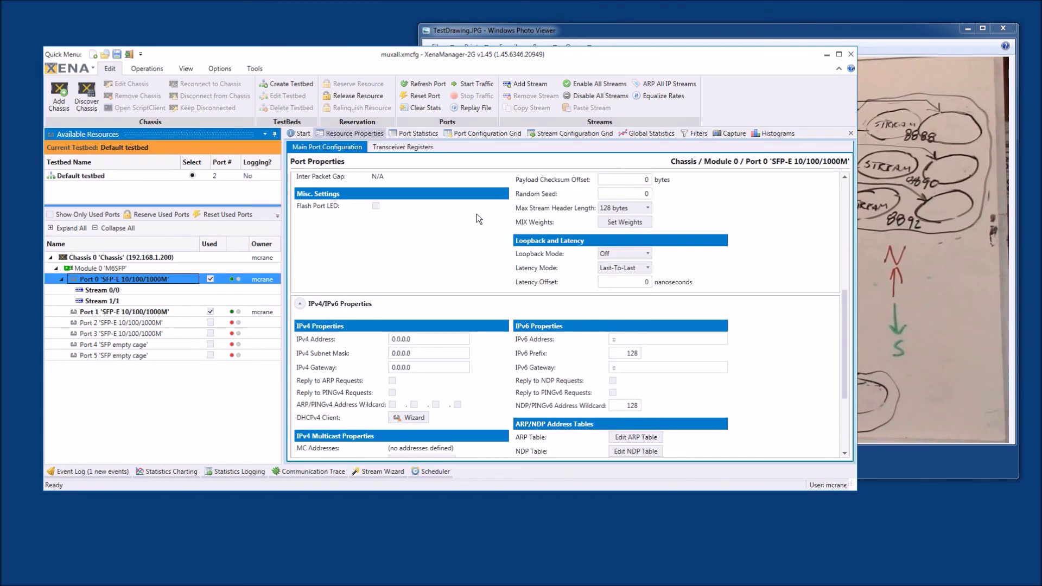
scroll(476, 214, up, 8)
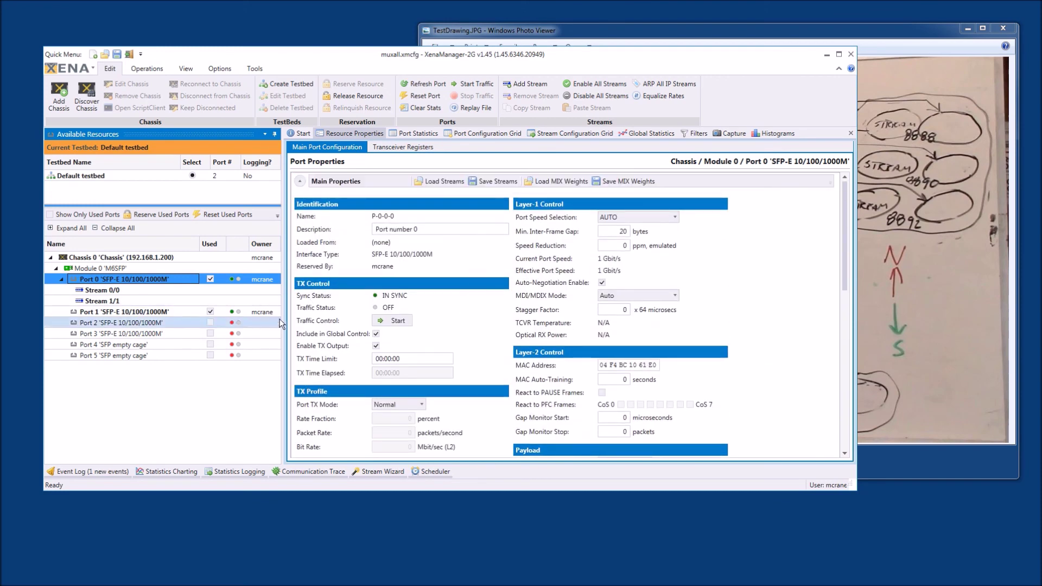
click(396, 321)
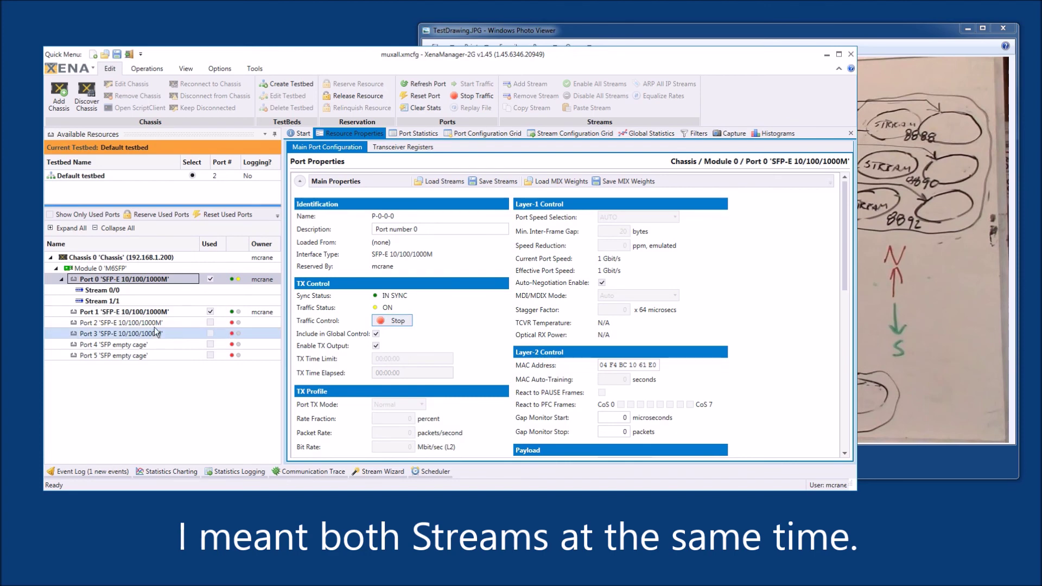
Select Port 1 and look through its main and IPv4/IPv6 port properties
click(165, 313)
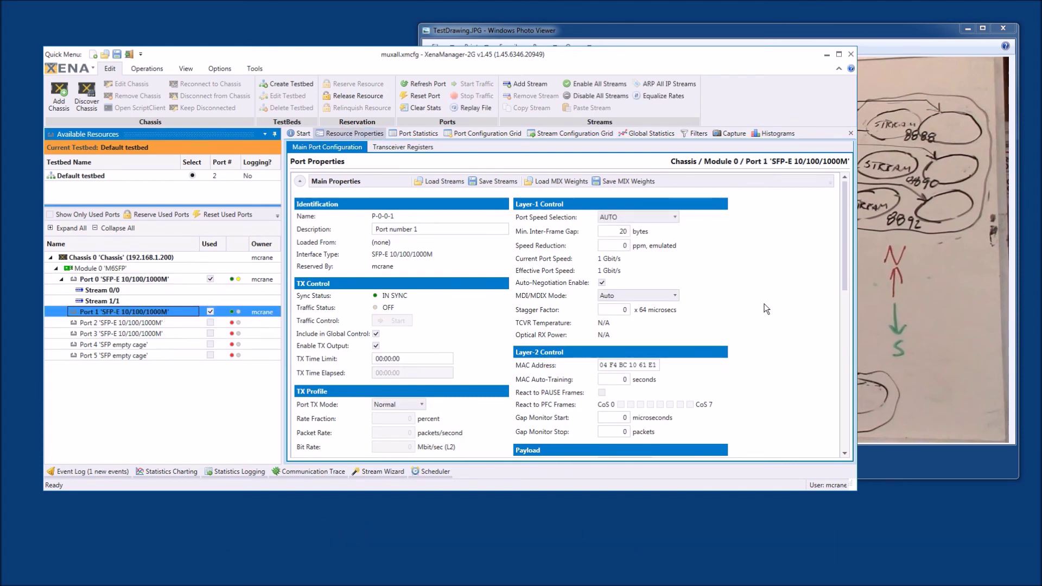
scroll(767, 309, down, 1)
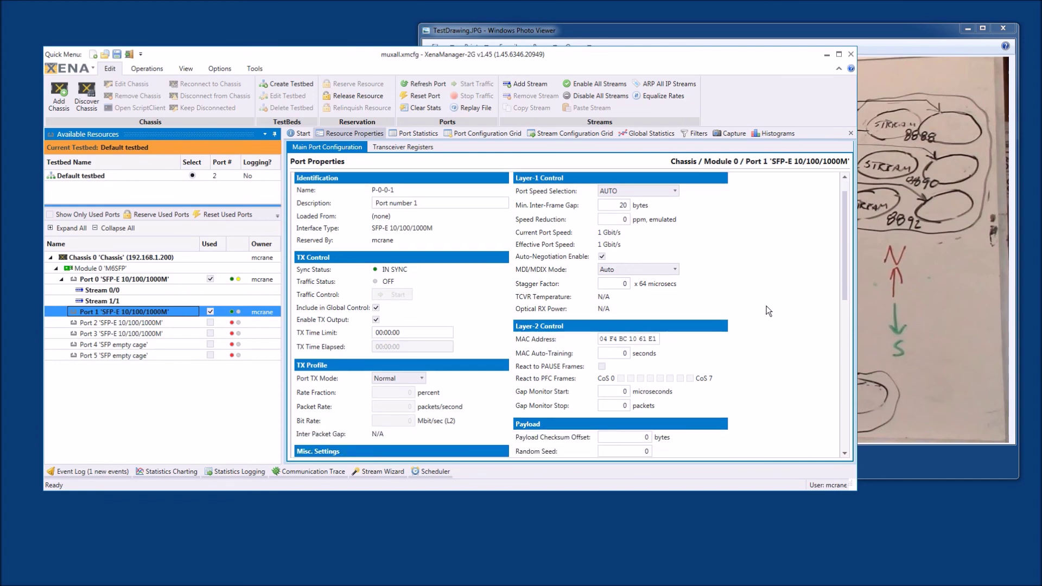
scroll(768, 310, down, 10)
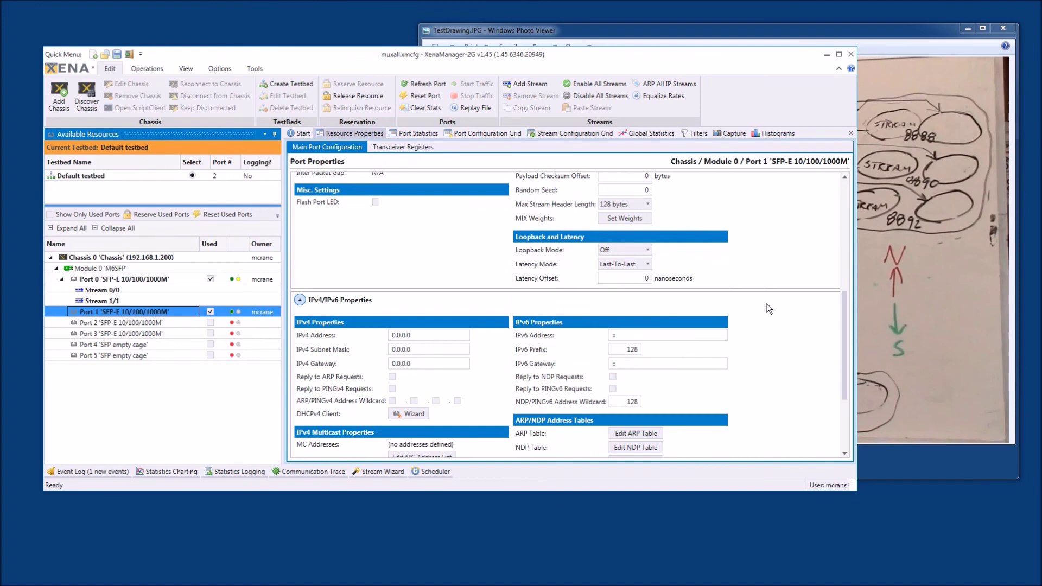
scroll(769, 309, down, 5)
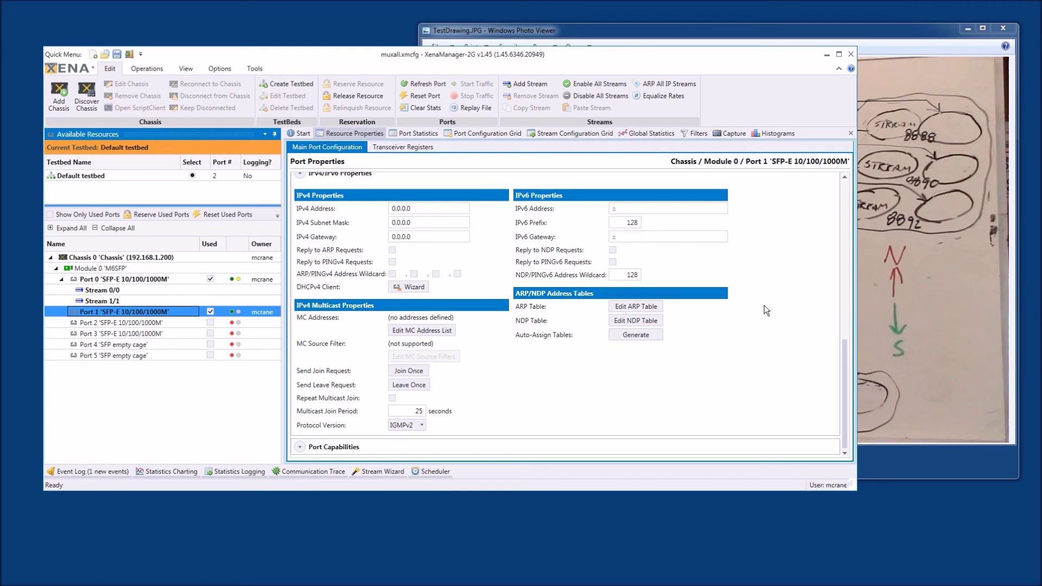
scroll(765, 310, up, 6)
scroll(765, 310, up, 10)
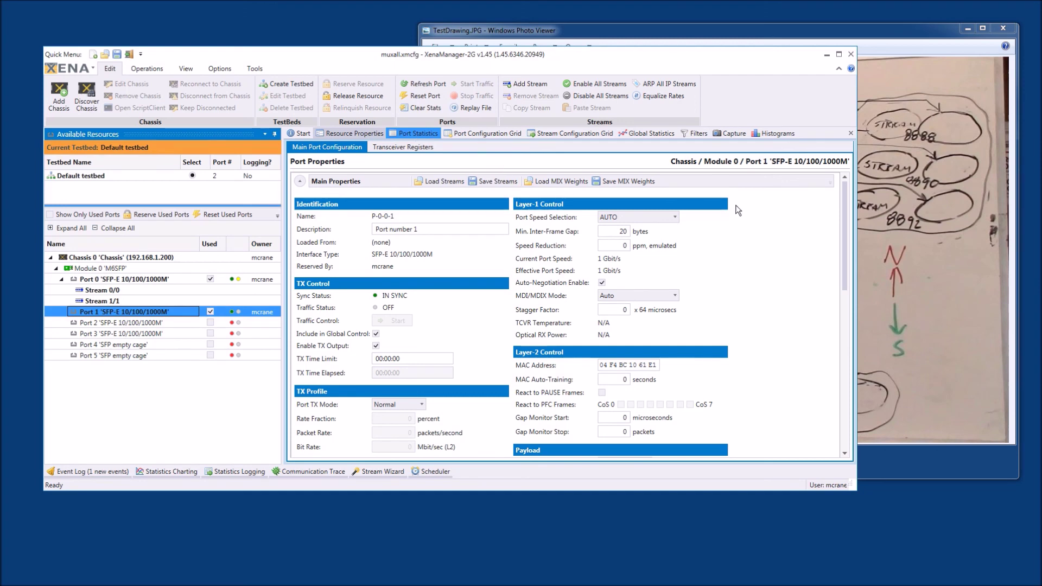
Examine Port 1's port statistics, including the received traffic totals and the test payload errors for each stream
click(420, 134)
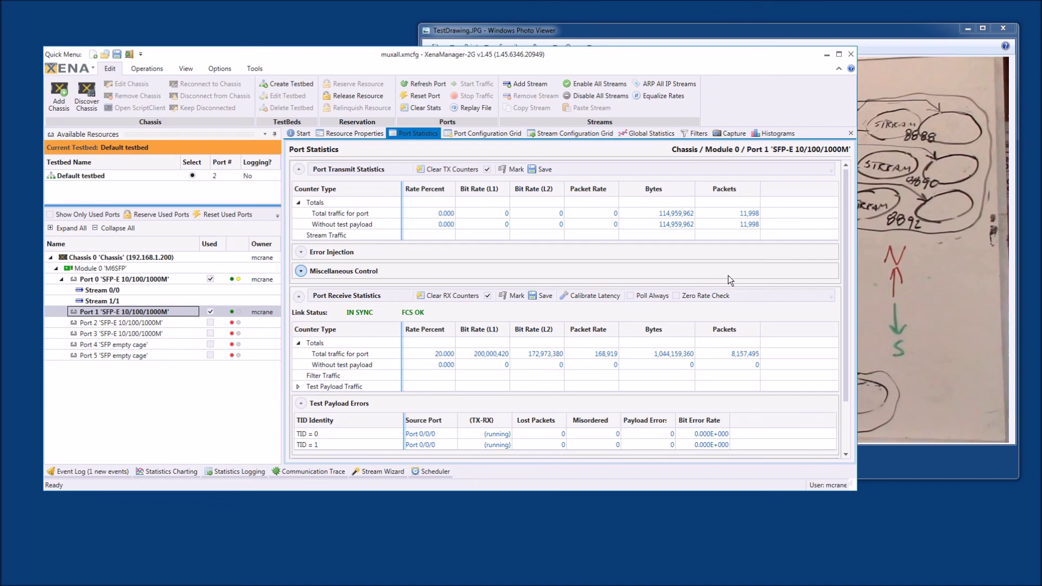
scroll(728, 275, down, 1)
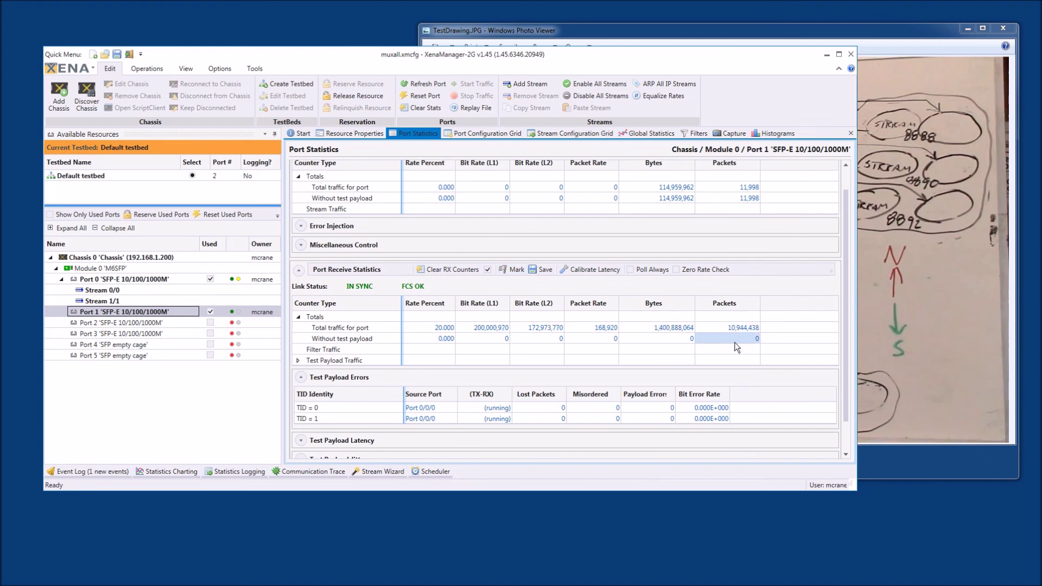
scroll(734, 343, down, 2)
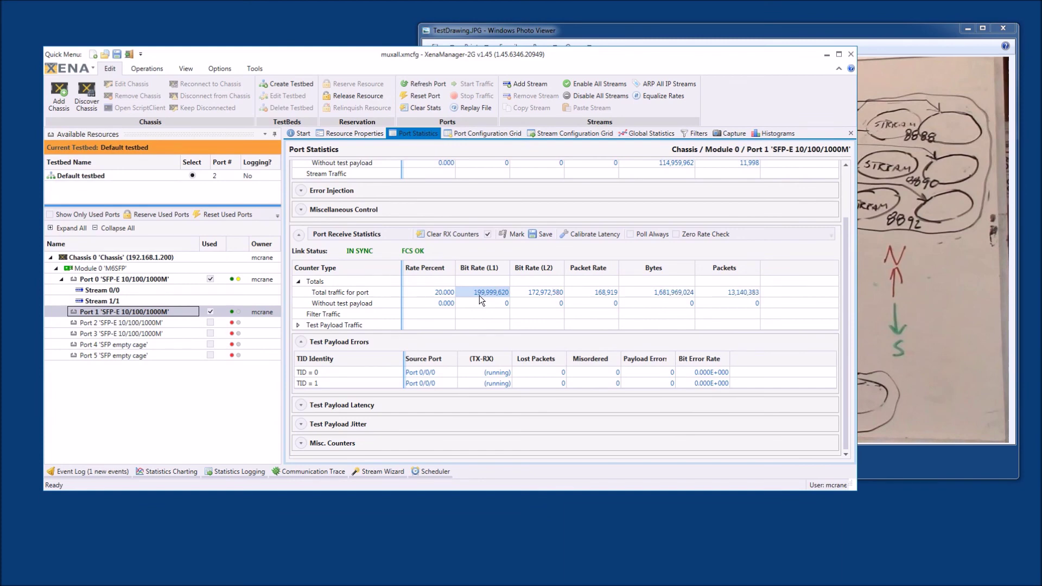
Review Port 1's transmit and receive totals and expand the Test Payload Latency and Test Payload Jitter statistics
scroll(480, 295, up, 2)
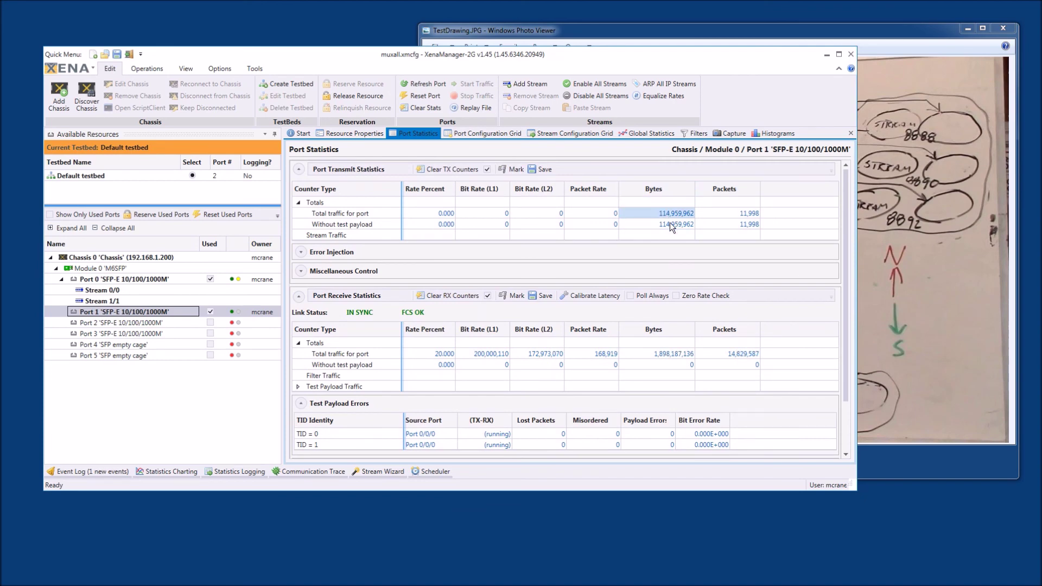
click(671, 225)
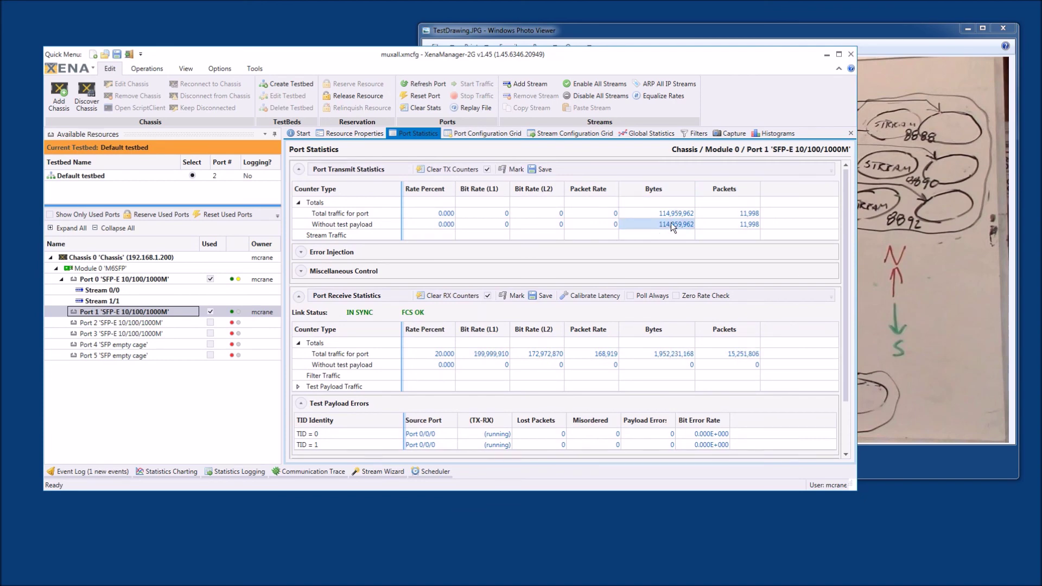
scroll(660, 239, down, 3)
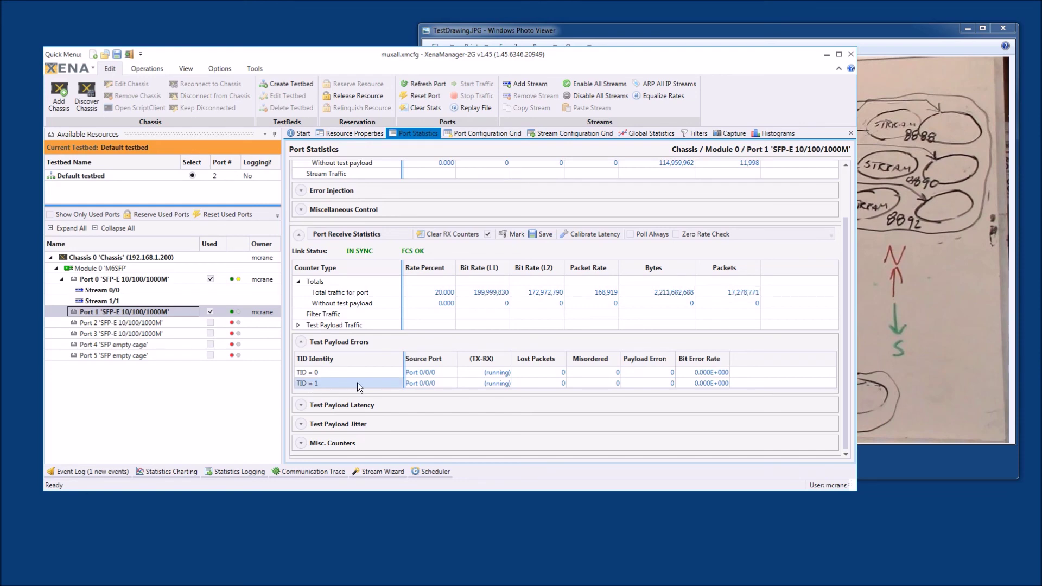
click(563, 403)
click(648, 439)
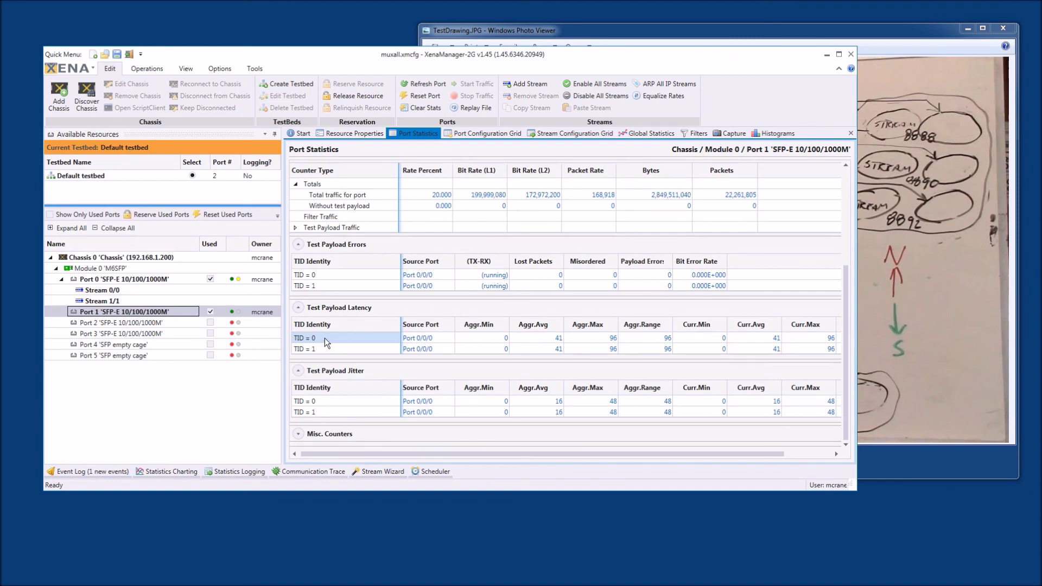
Check the identification properties and Test Payload IDs of Stream 0/0 and Stream 1/1 on Port 0
click(116, 292)
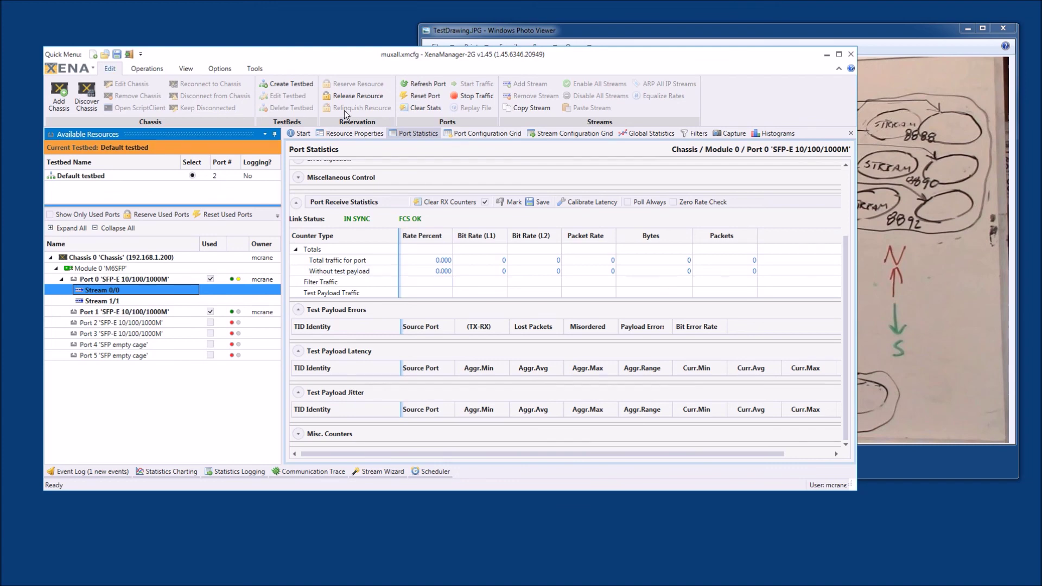
click(348, 135)
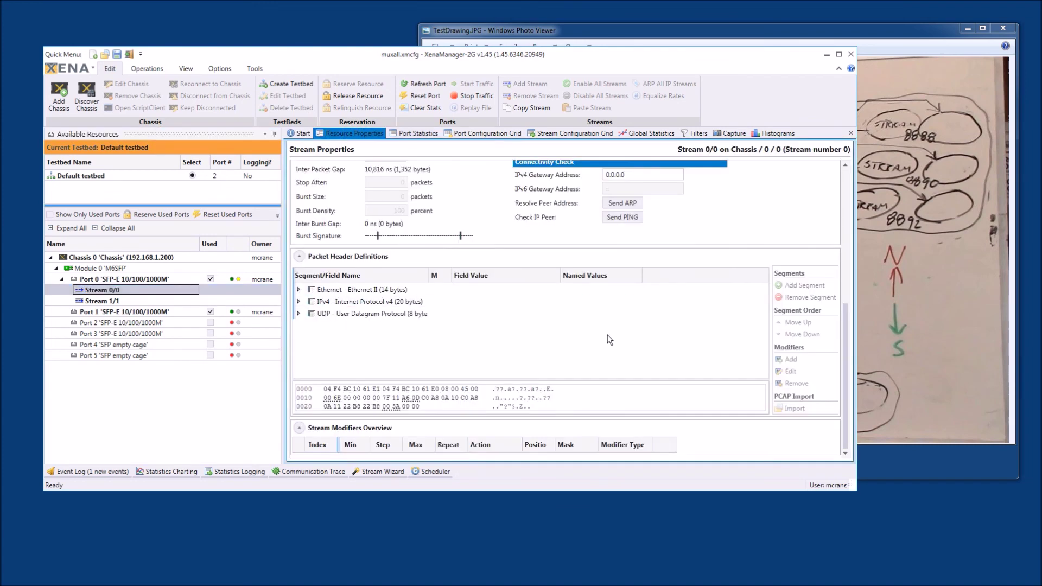
scroll(620, 339, up, 10)
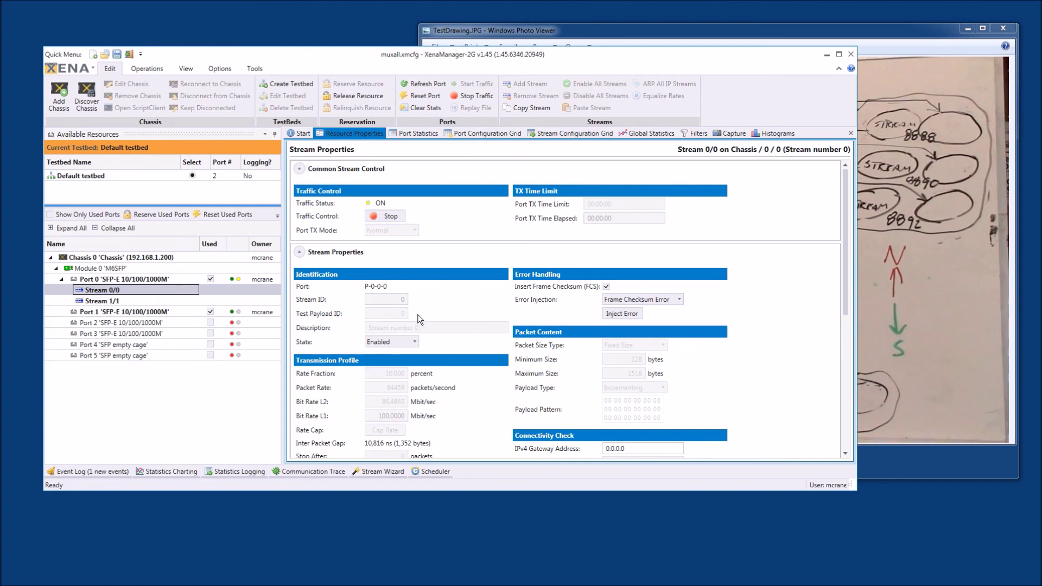
click(154, 301)
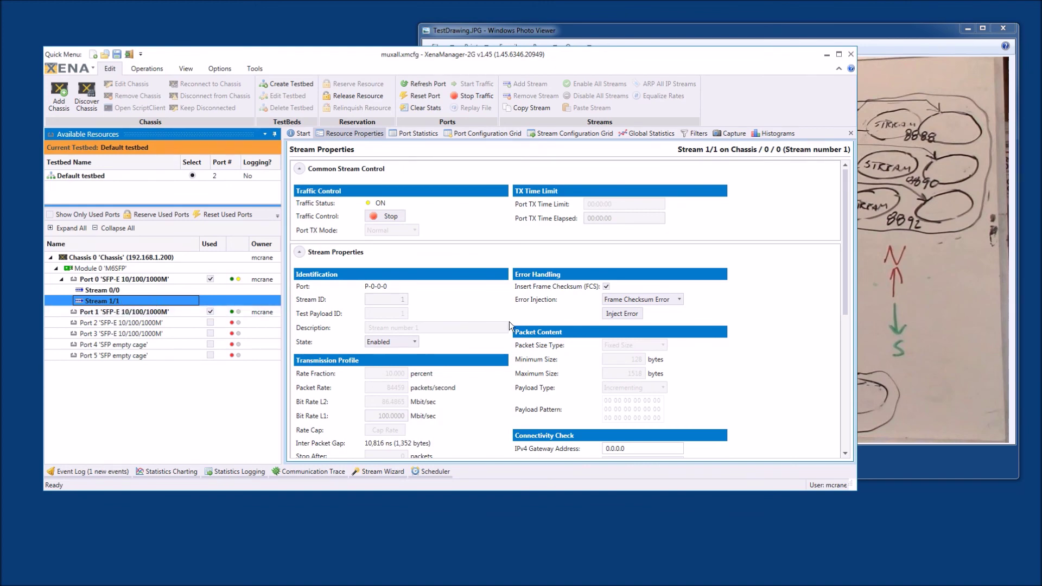
Expand Test Payload Traffic in Port 1's receive statistics and compare the L1 and L2 bit rates of each TID
click(140, 313)
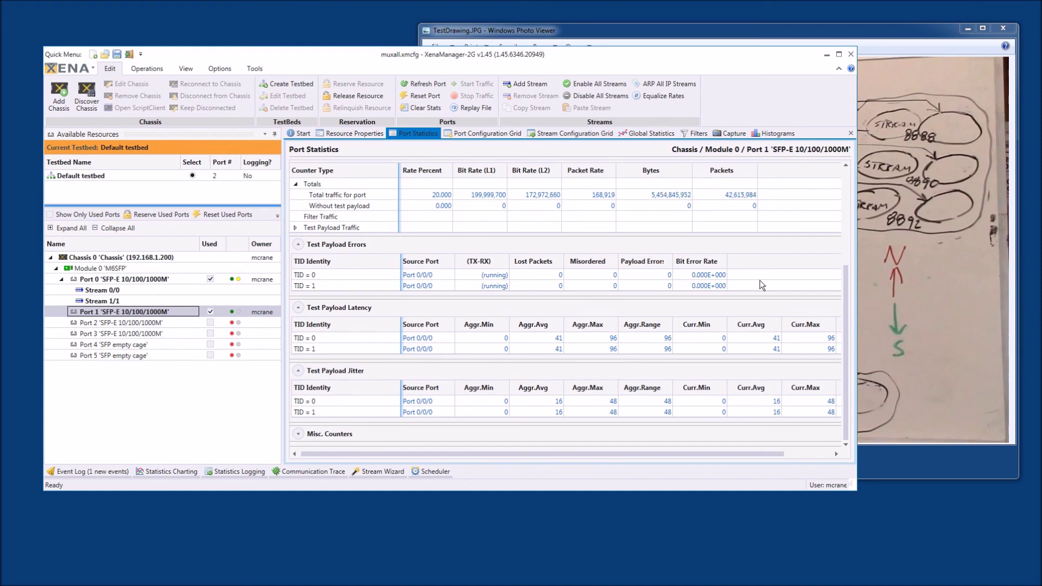
scroll(761, 285, up, 1)
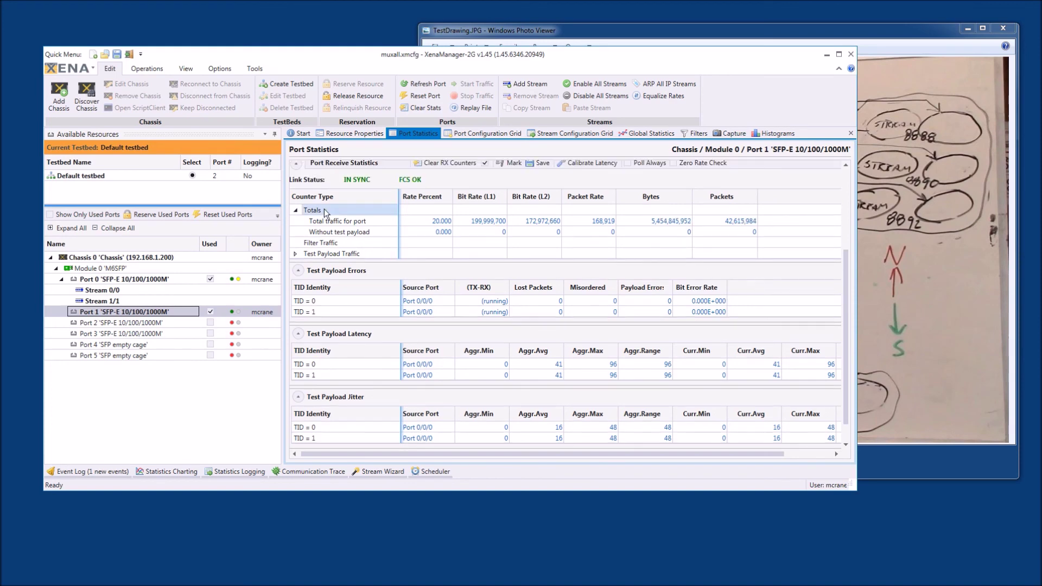
click(295, 253)
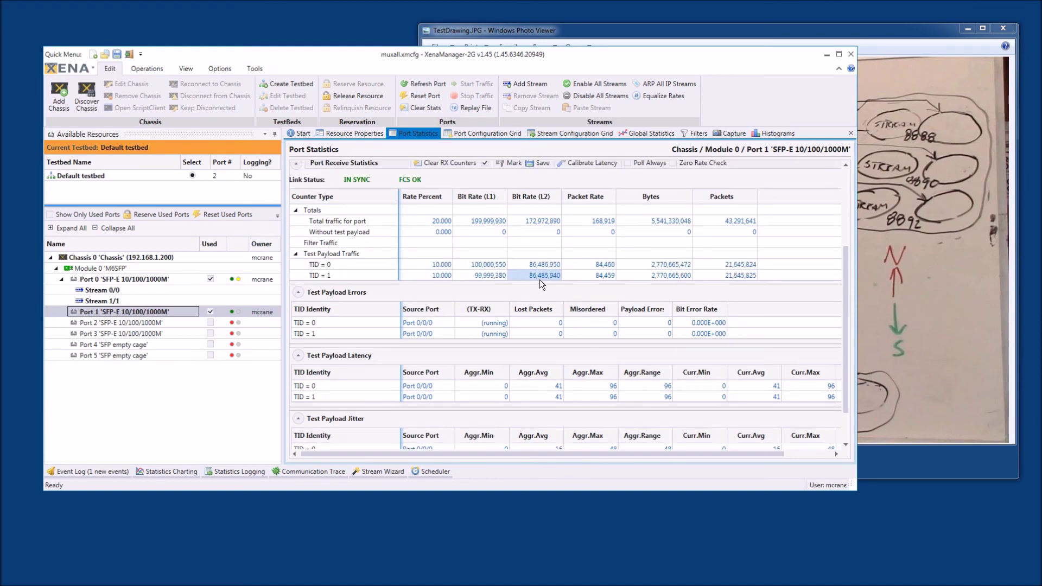
click(445, 267)
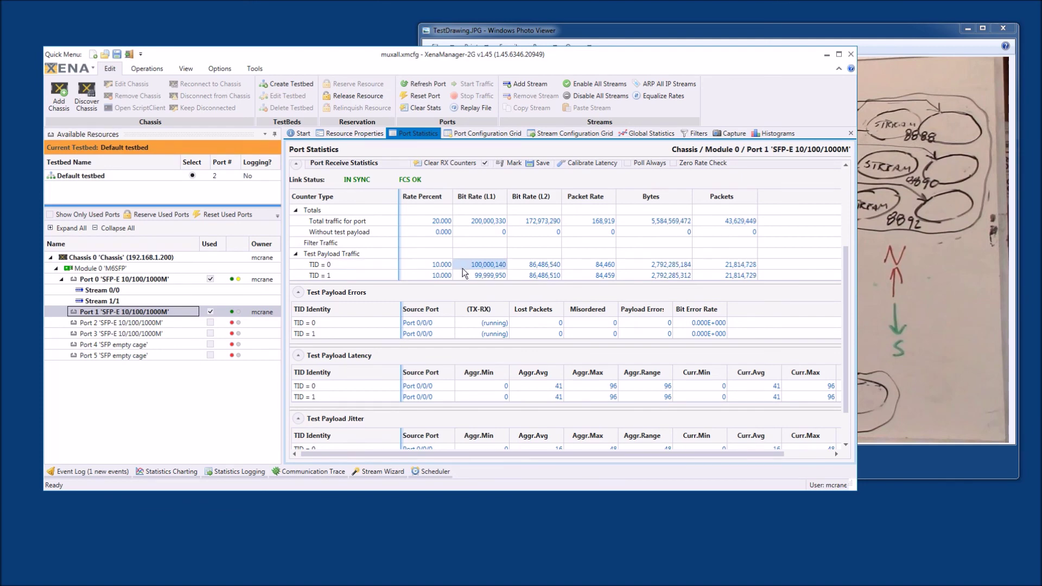
click(462, 267)
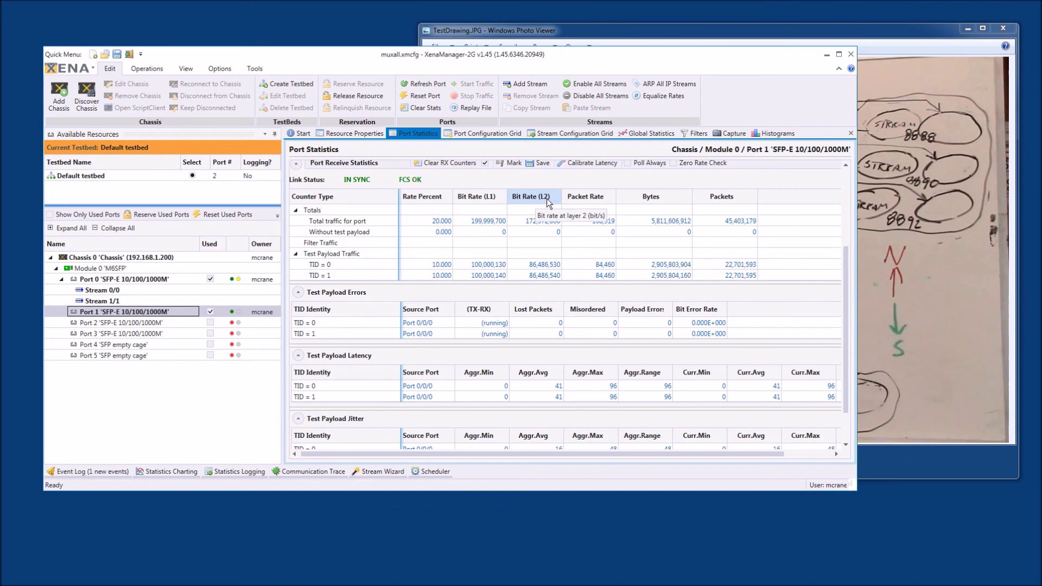
click(536, 265)
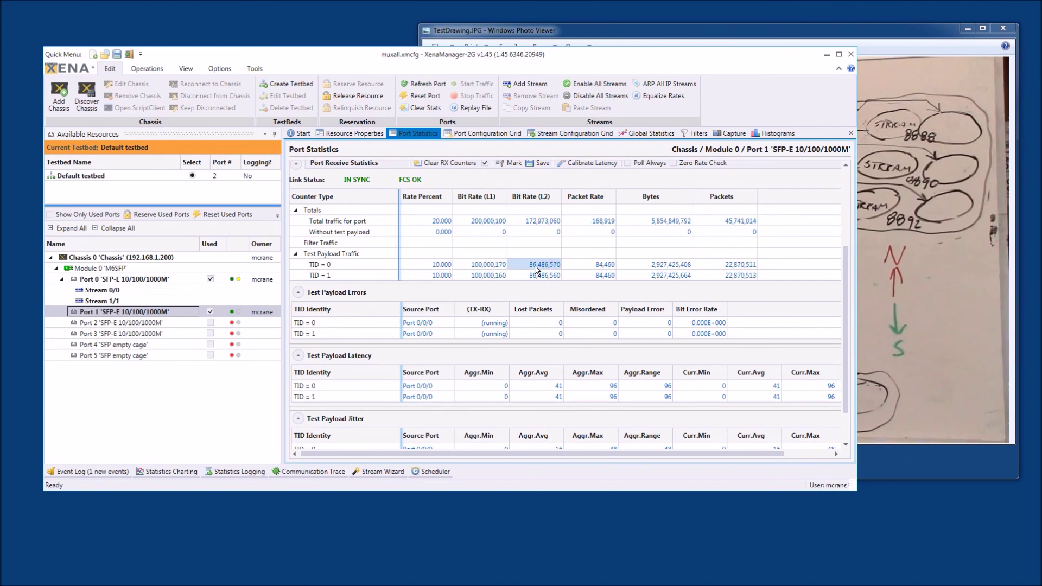
scroll(535, 266, up, 3)
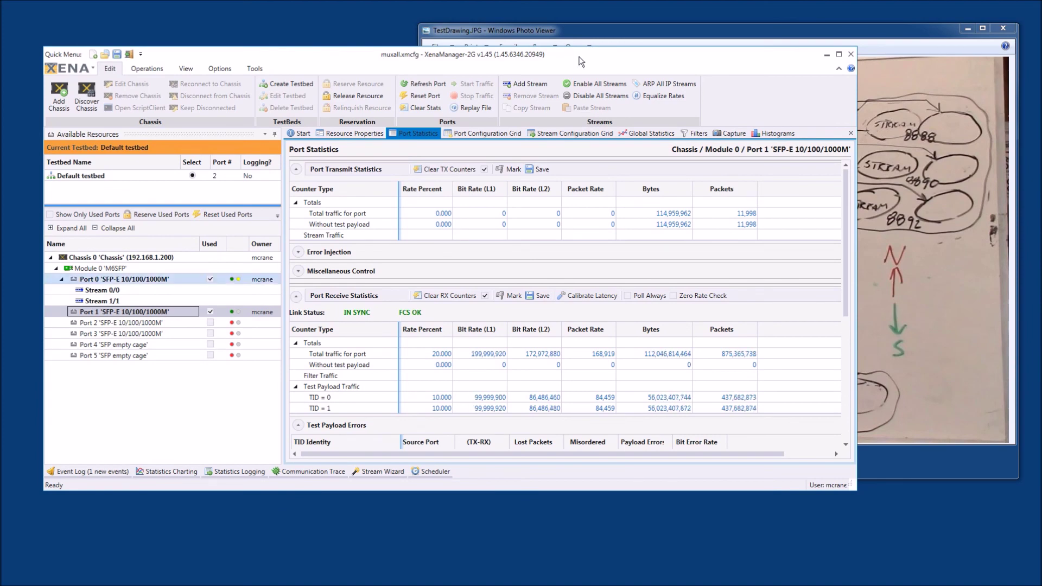
Consult the test goals in the TestDrawing.JPG image, and create two streams on Port 1 in XenaManager, expanding the port to show them
click(574, 31)
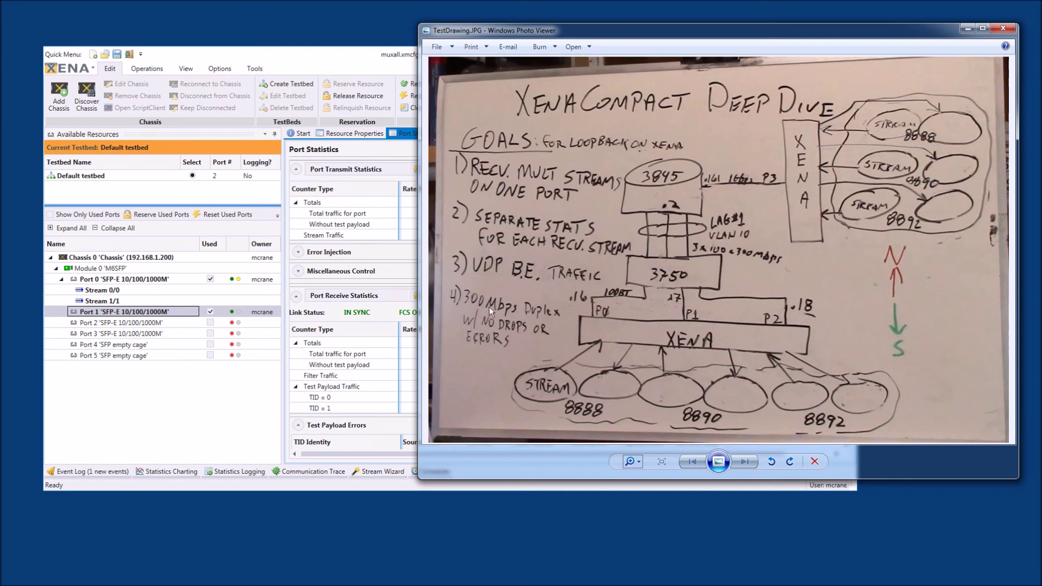
click(290, 61)
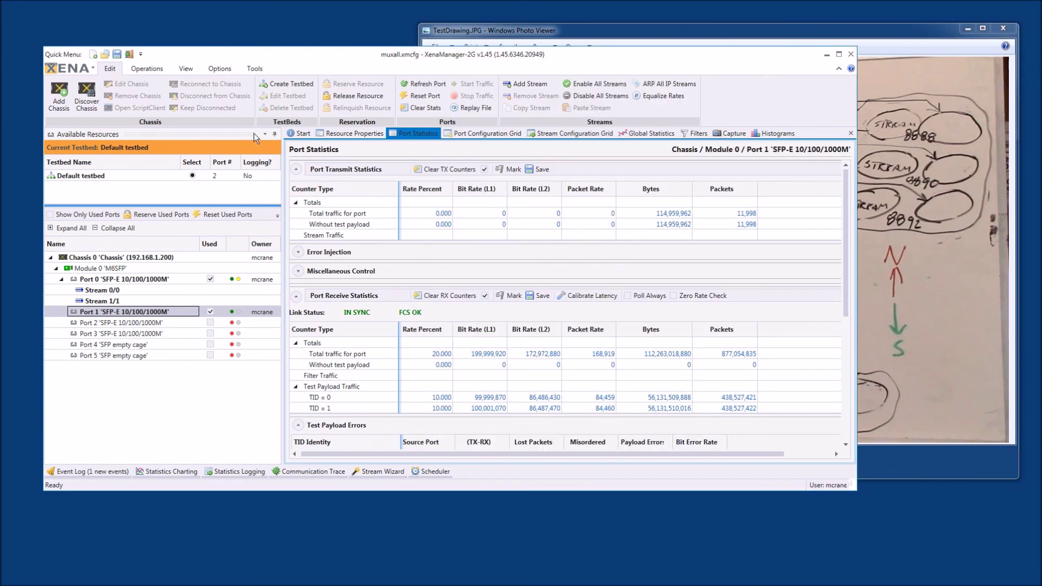
right_click(155, 311)
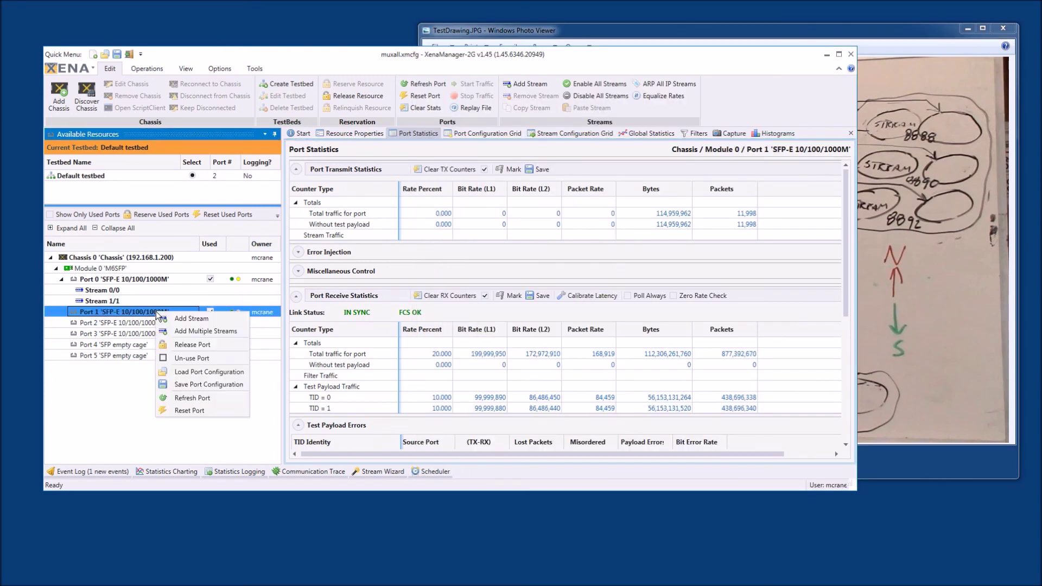
click(194, 331)
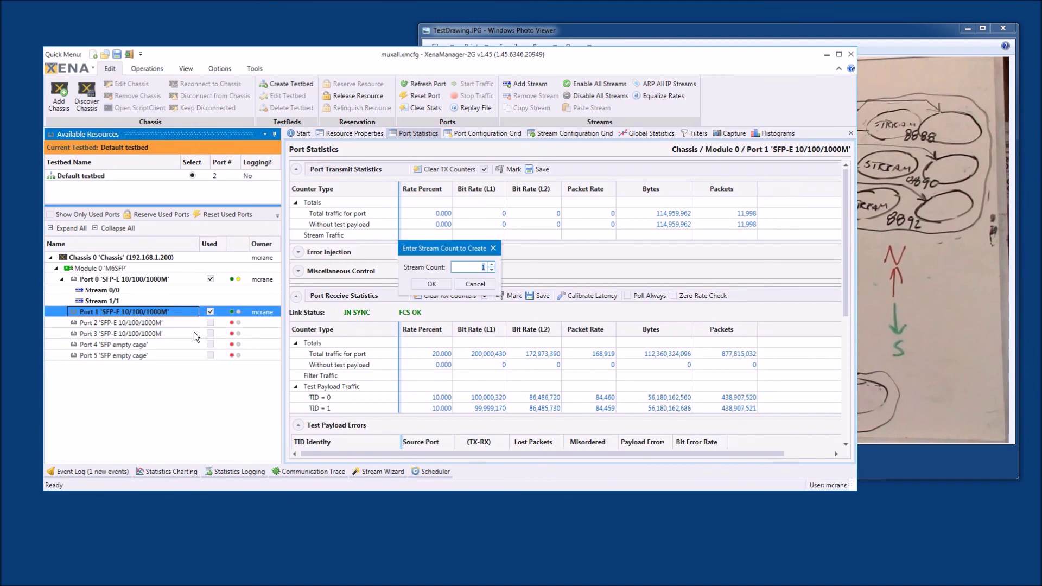
click(492, 263)
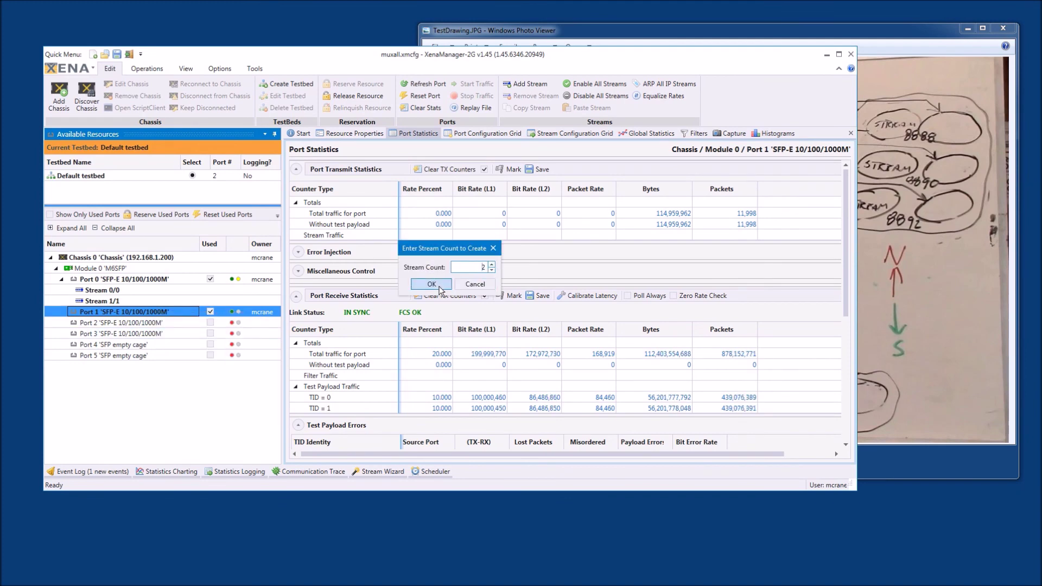
click(432, 286)
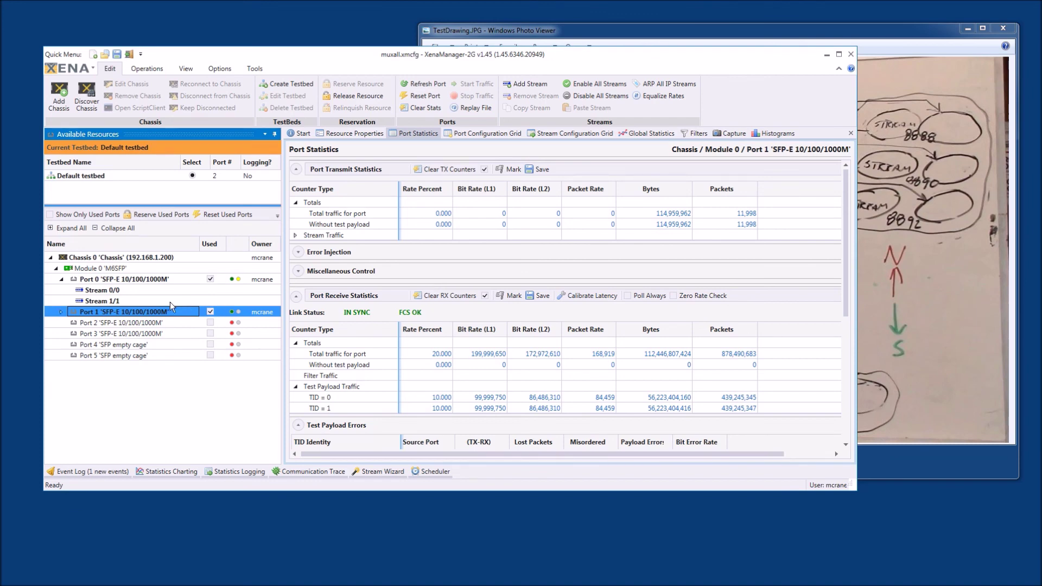
click(61, 312)
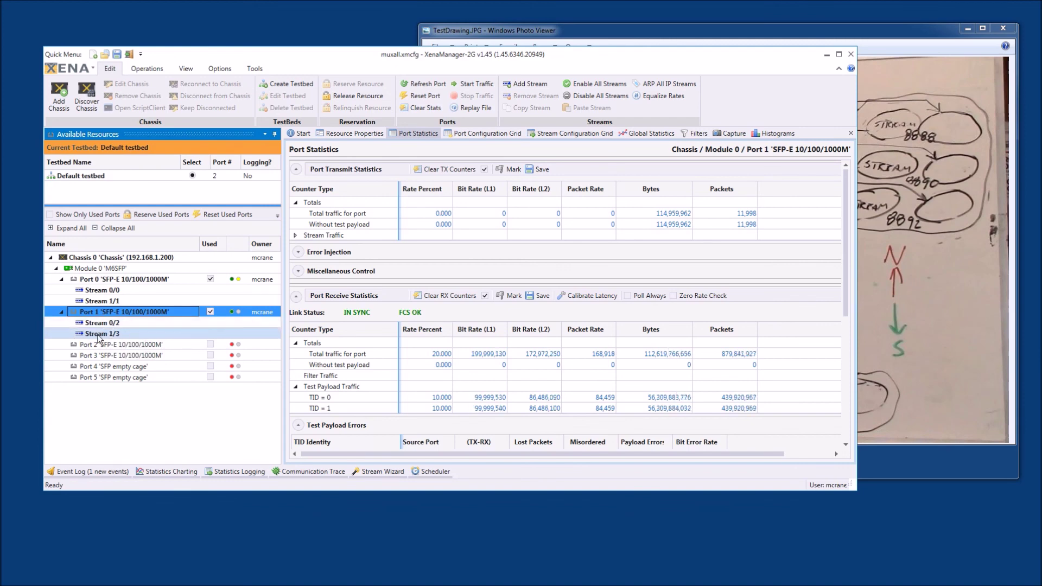
Inspect the stream properties and Test Payload IDs of Stream 0/2 and Stream 1/3 on Port 1
click(135, 321)
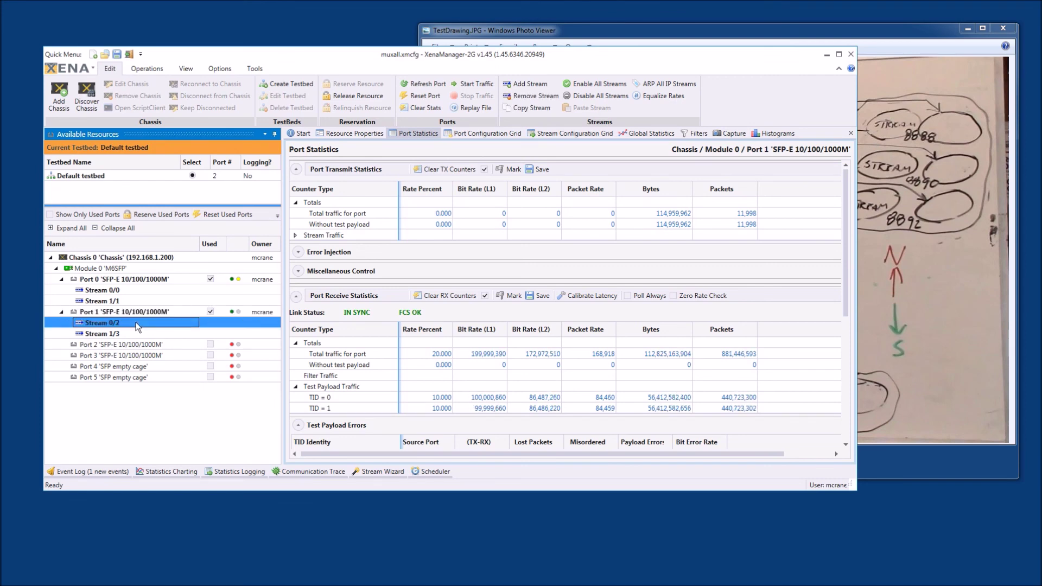
click(357, 133)
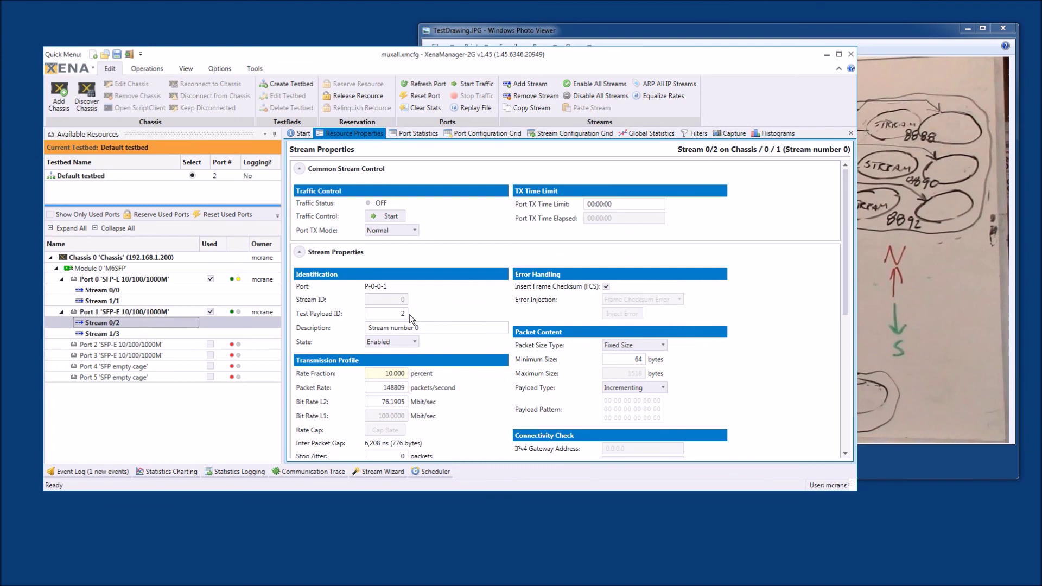
click(147, 333)
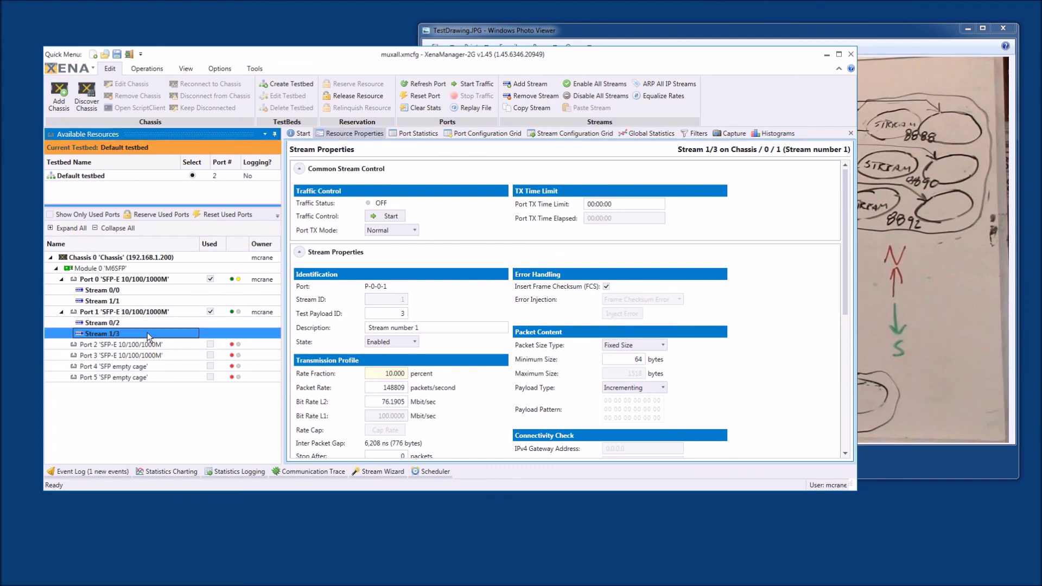
click(402, 314)
Set the DMAC address to Chassis/0/0 and the EtherType to IP in Stream 0/2's Ethernet segment, and collapse the segment
click(157, 326)
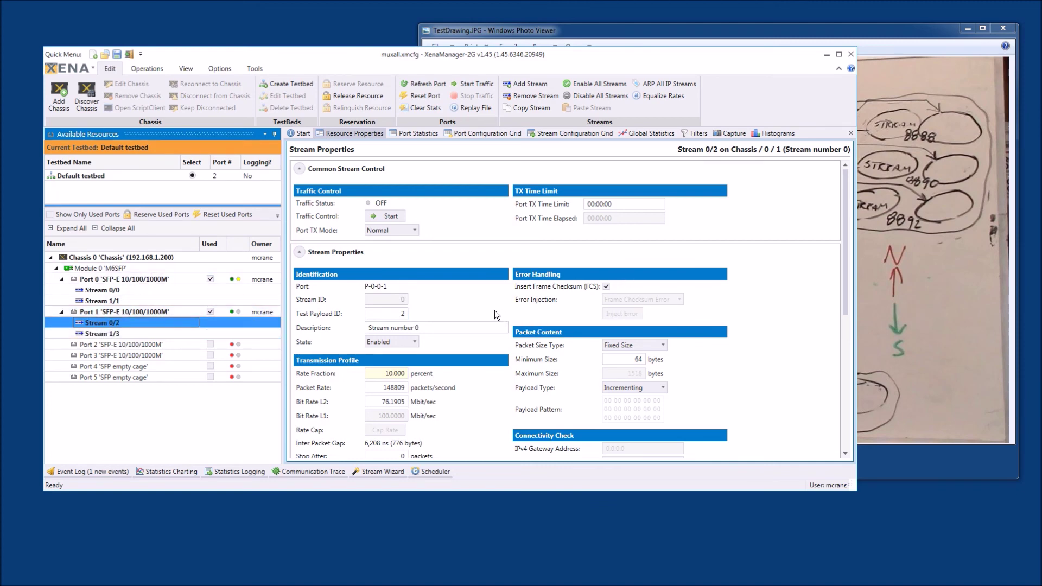
scroll(542, 345, down, 8)
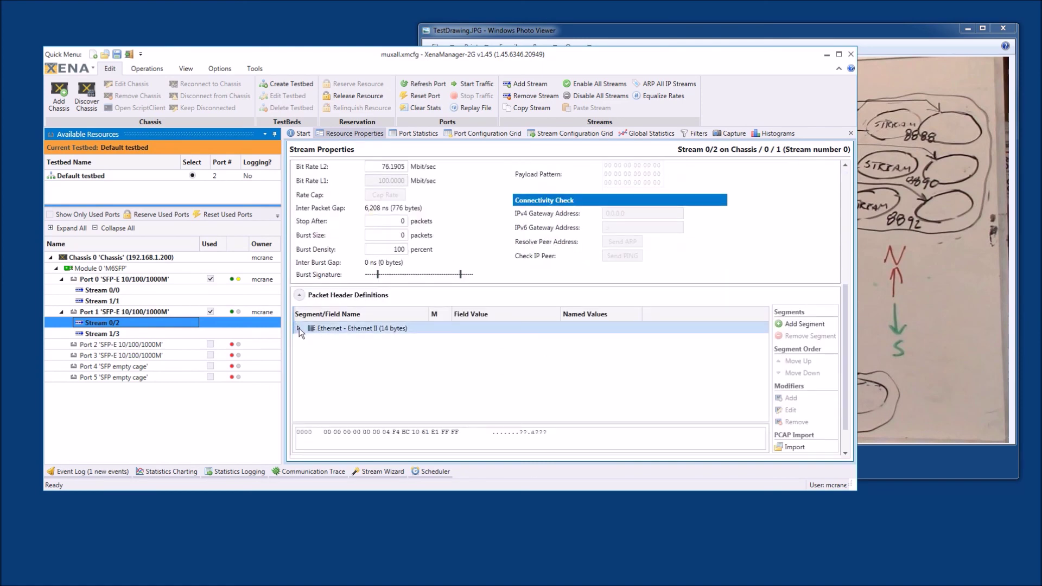
click(298, 327)
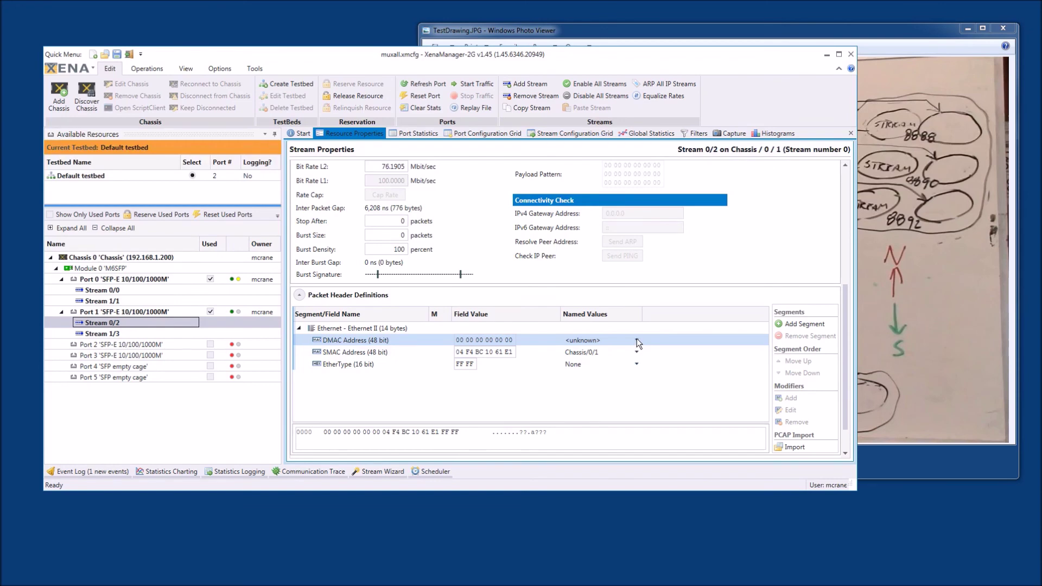
click(637, 340)
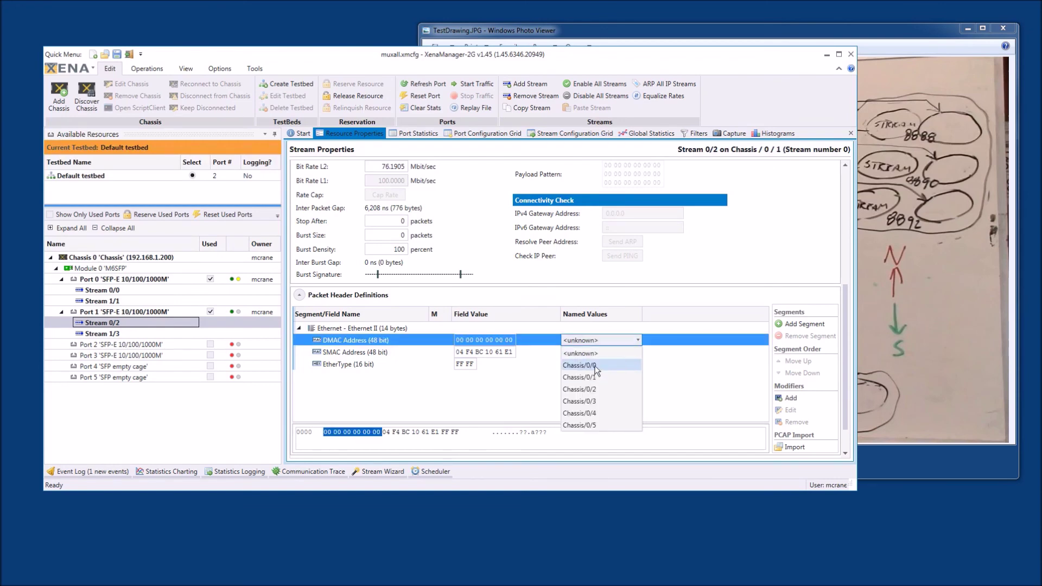
click(595, 365)
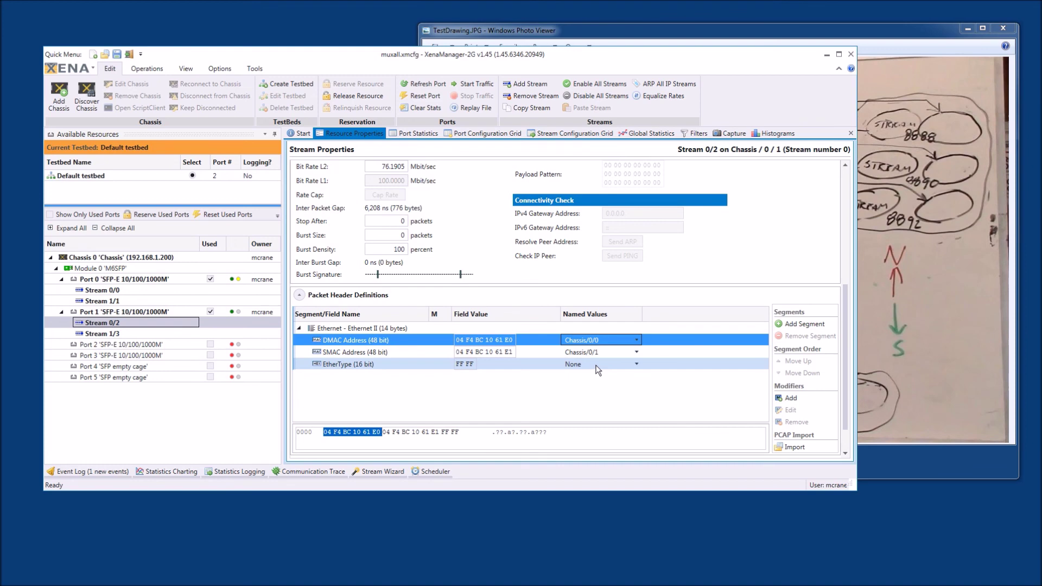
click(637, 363)
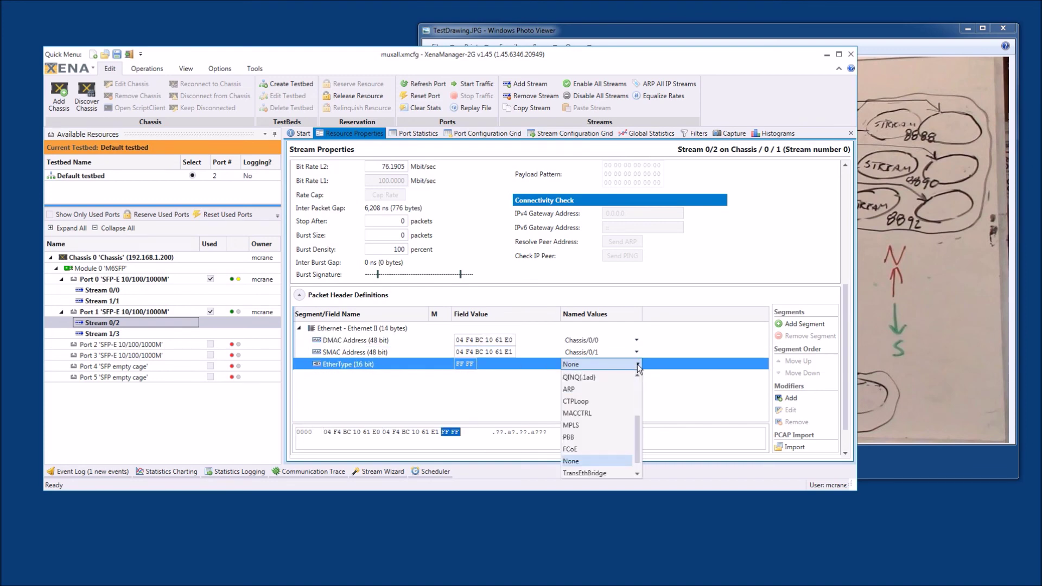
drag(638, 433, 576, 410)
click(578, 402)
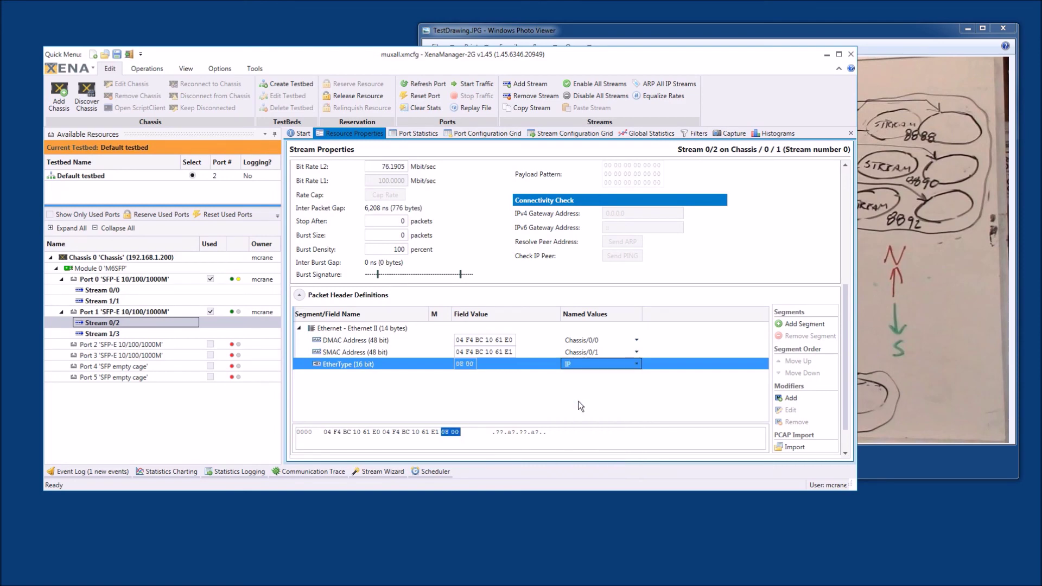
click(299, 328)
click(298, 328)
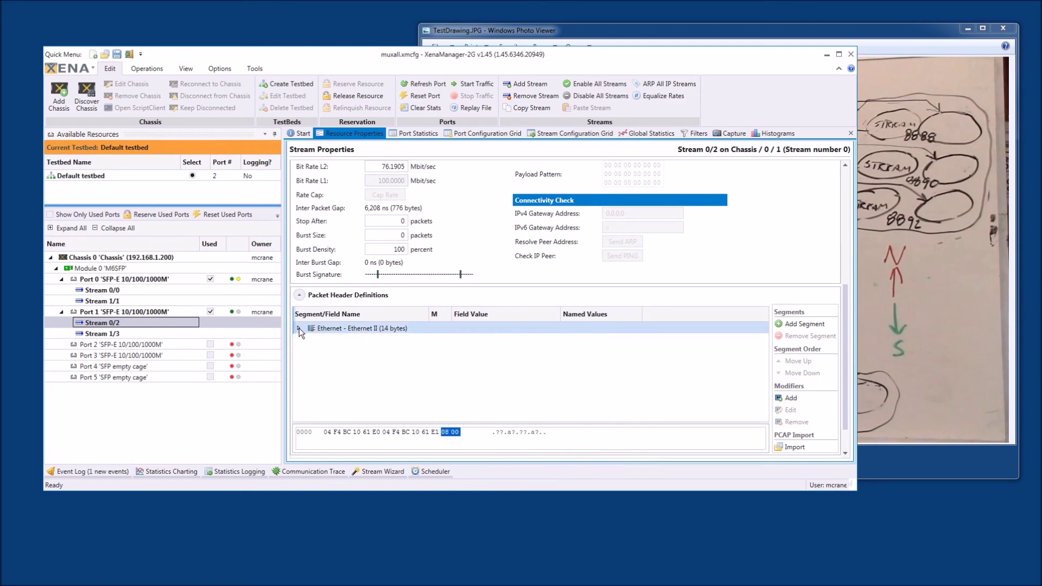
Add an IPv4 - Internet Protocol v4 segment to Stream 0/2's packet header definitions
click(804, 323)
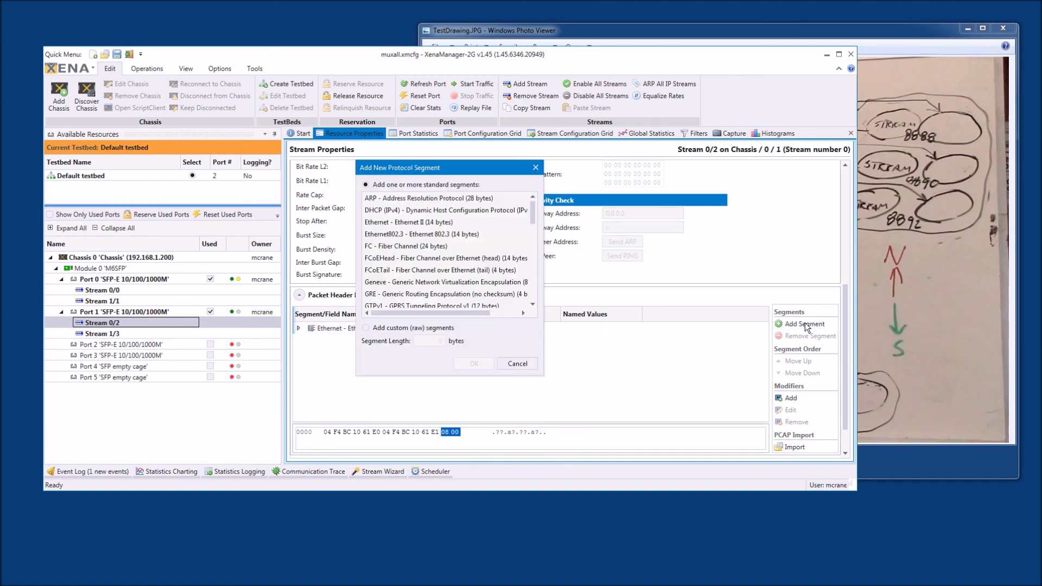
drag(533, 217, 535, 257)
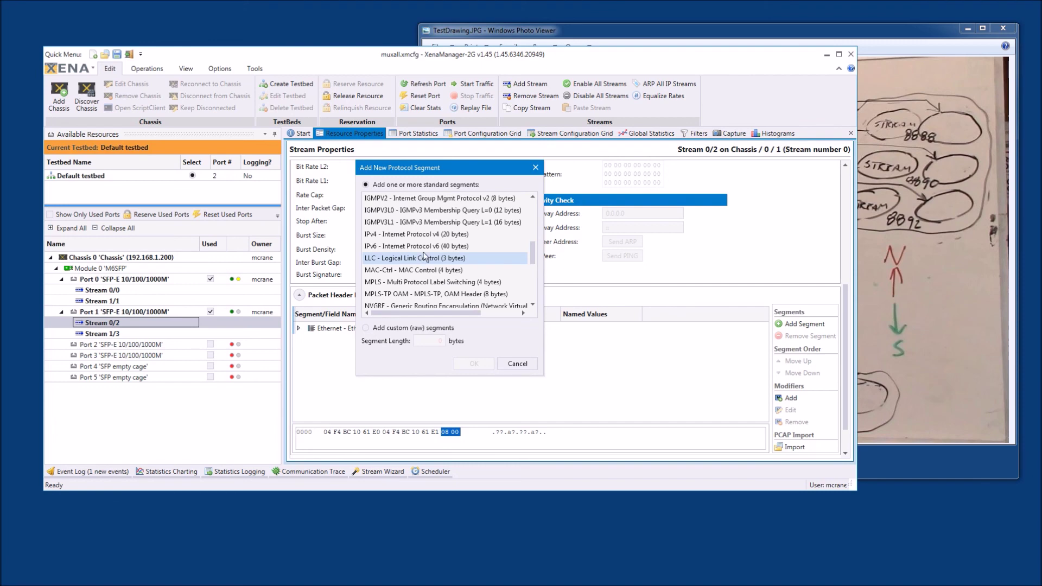
click(422, 246)
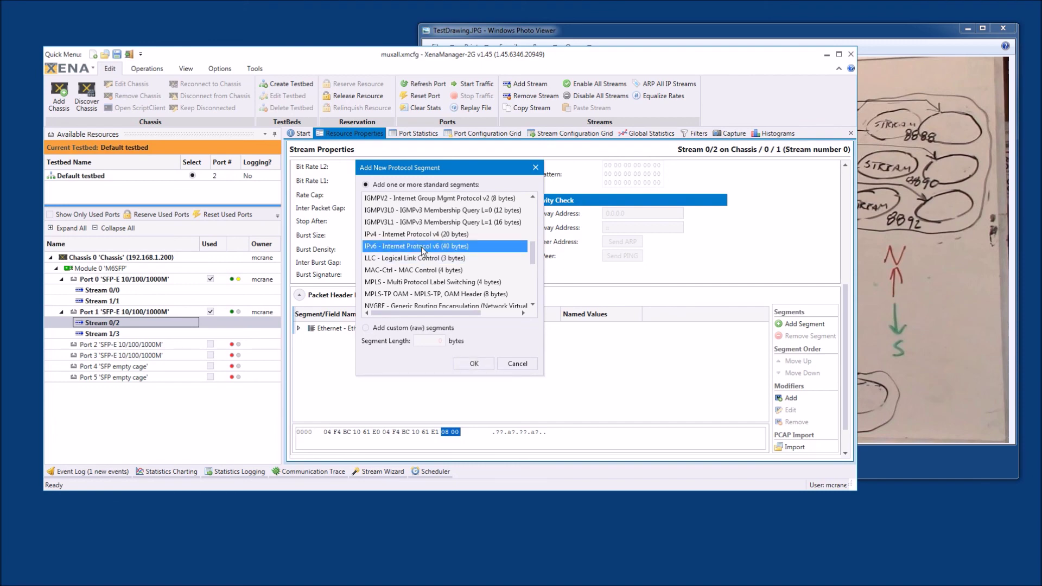
click(421, 235)
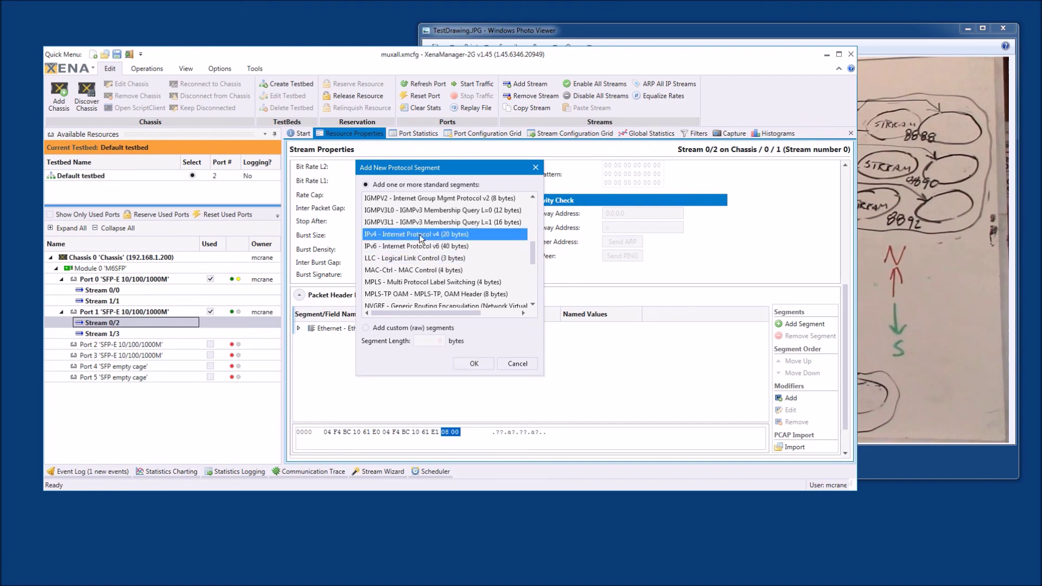
click(474, 364)
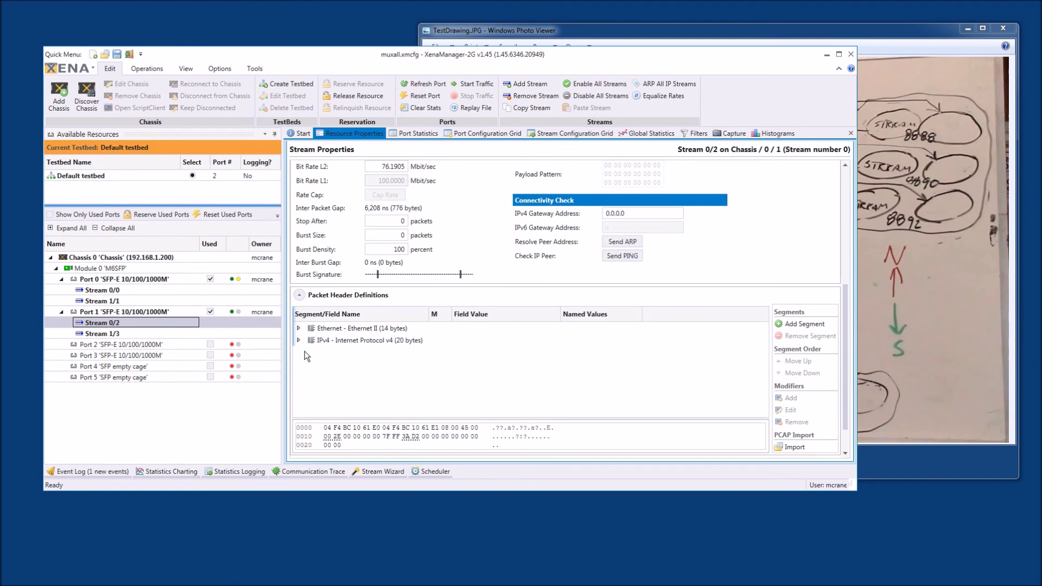
Set the source IP address to 192.168.10.17 in Stream 0/2's IPv4 segment
click(299, 340)
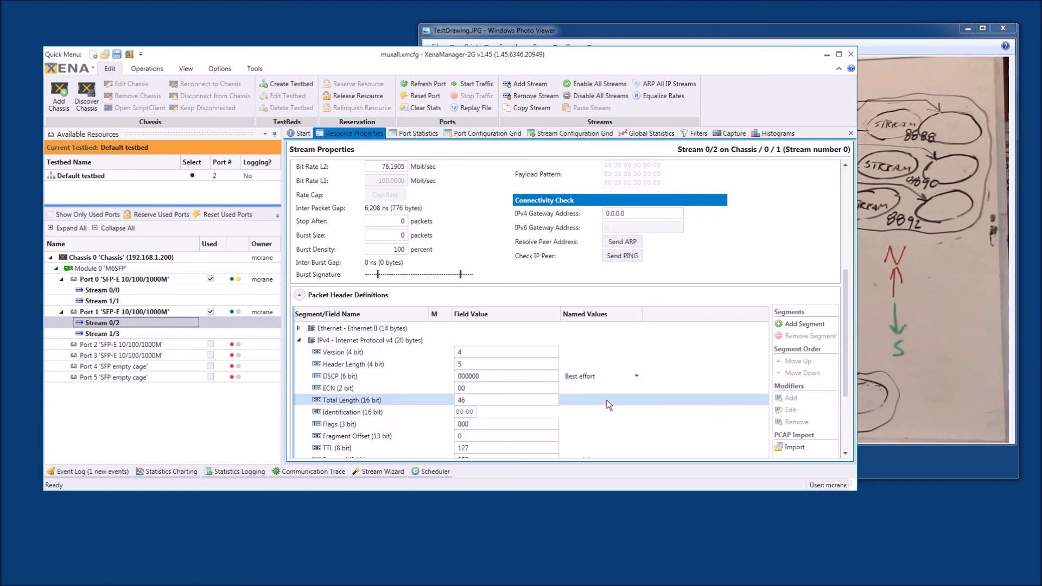
scroll(607, 399, down, 2)
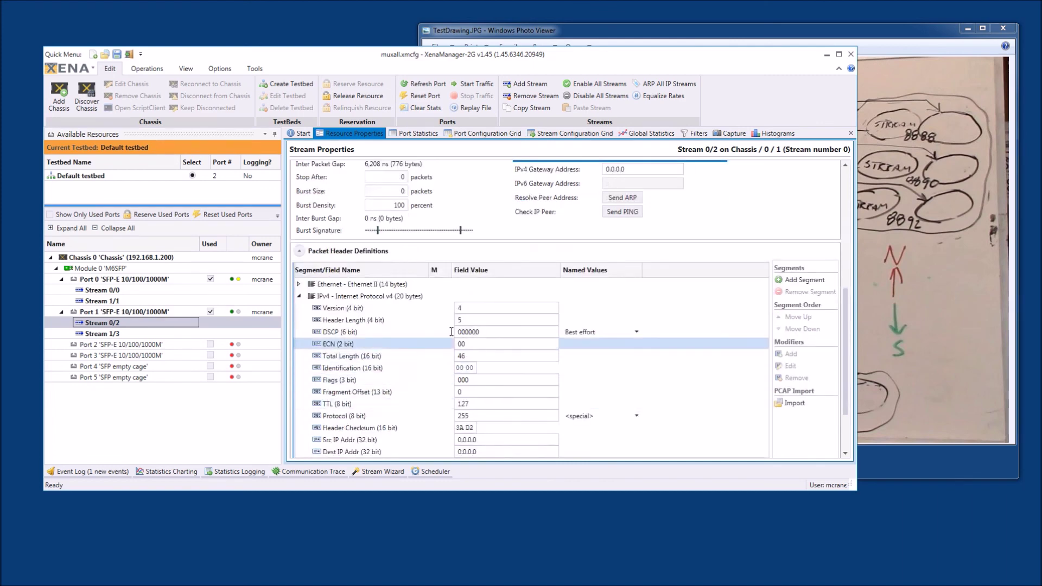
scroll(399, 415, down, 1)
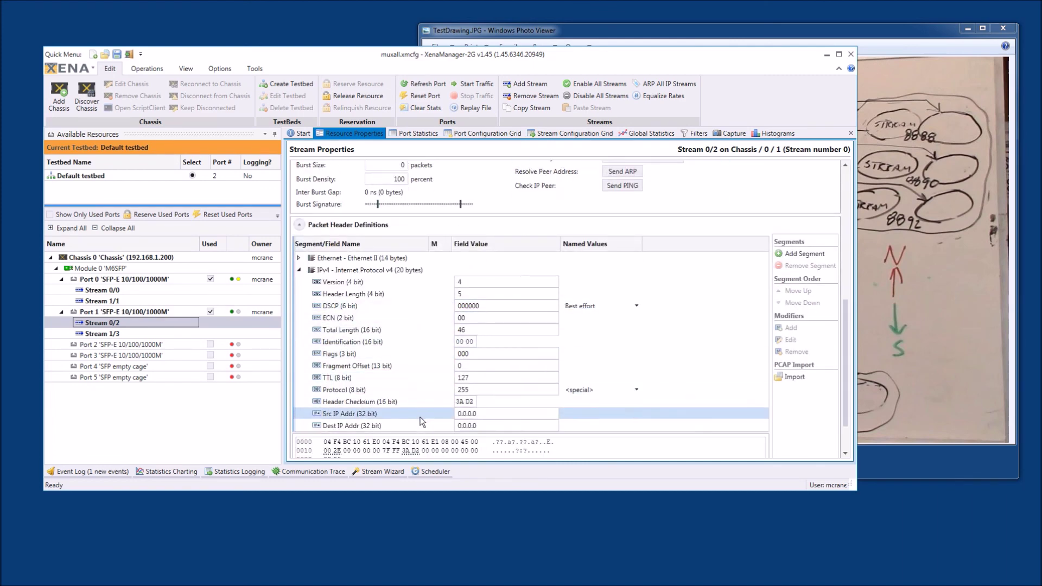
scroll(440, 396, down, 1)
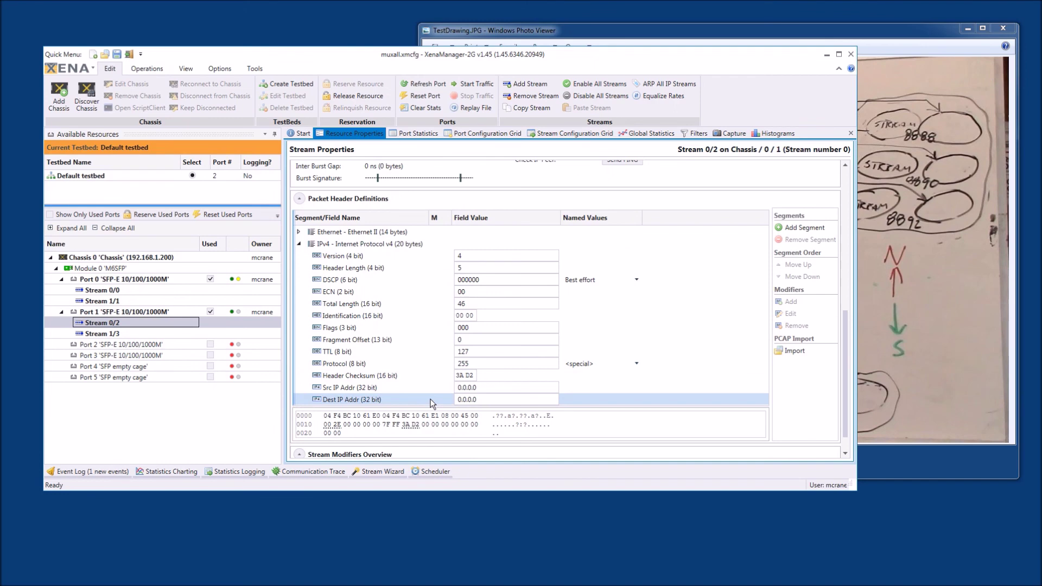
click(477, 387)
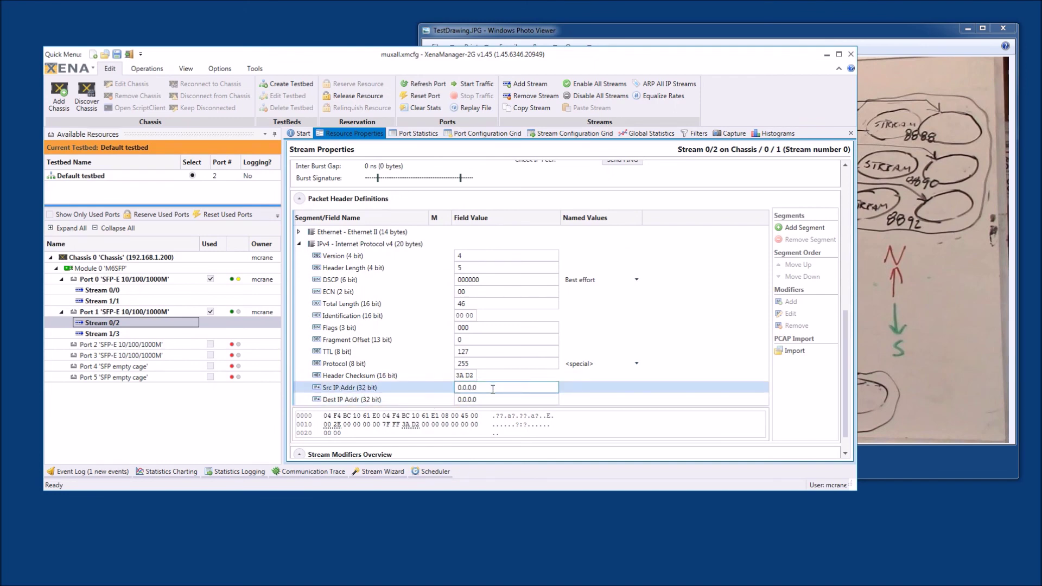
drag(493, 388, 431, 395)
text(192.168.1.)
key(BackSpace)
text(0.17)
Set the destination IP address to 192.168.10.16 in Stream 0/2's IPv4 segment, and collapse the segment
click(479, 399)
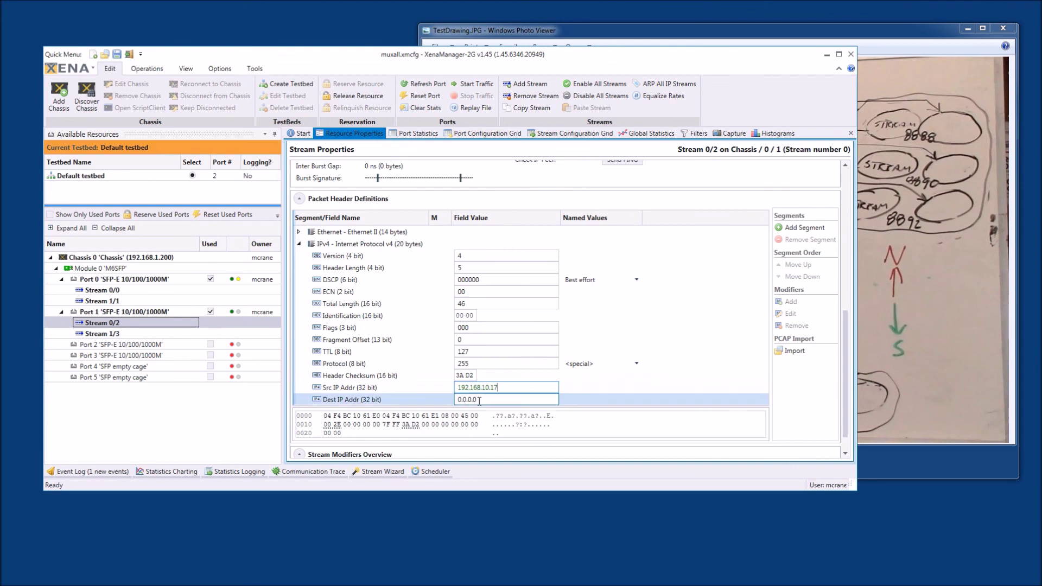
text(192.168.10)
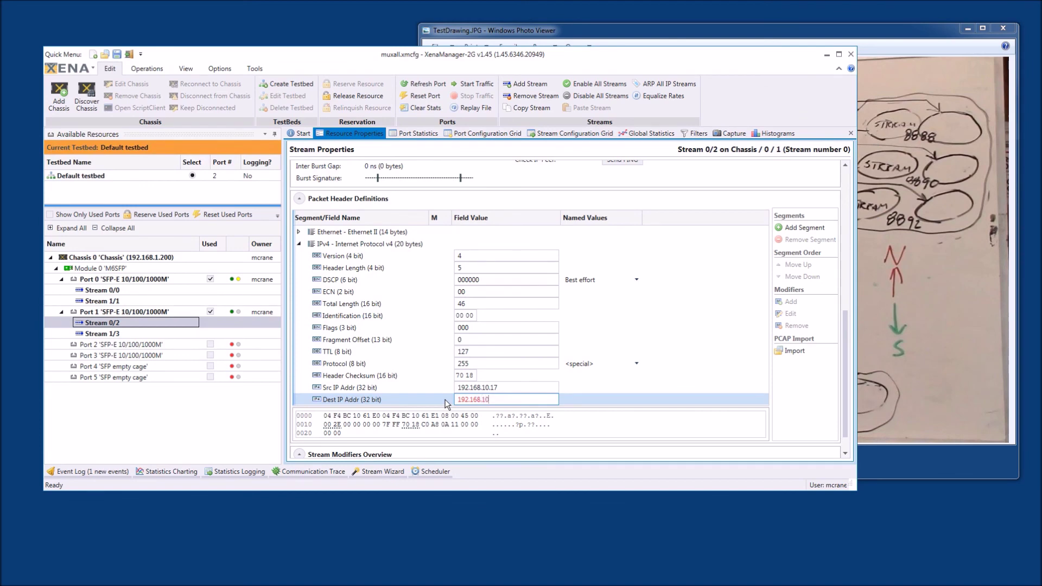
text(.16)
click(652, 398)
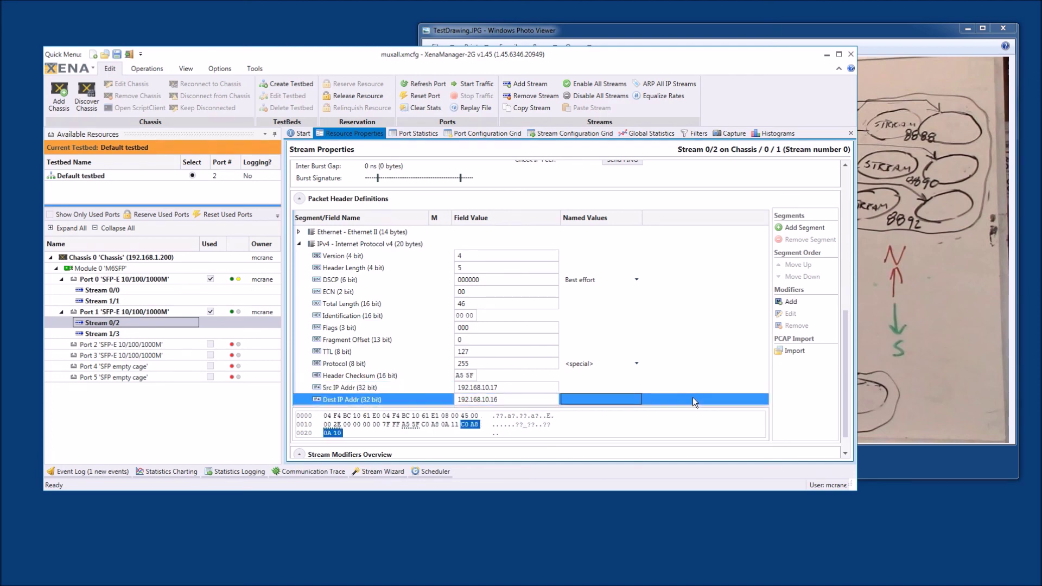
scroll(692, 398, down, 1)
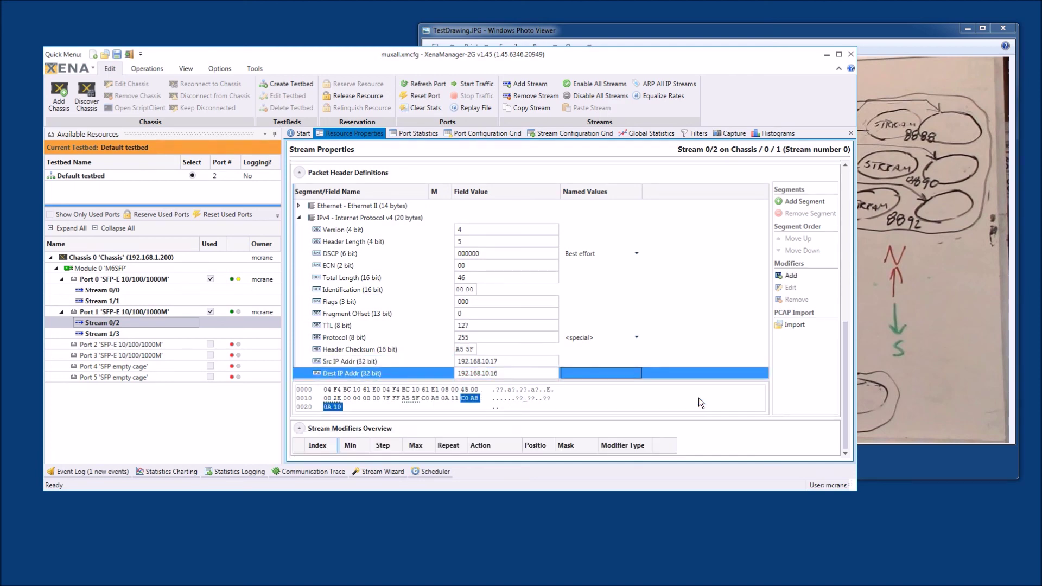
click(298, 217)
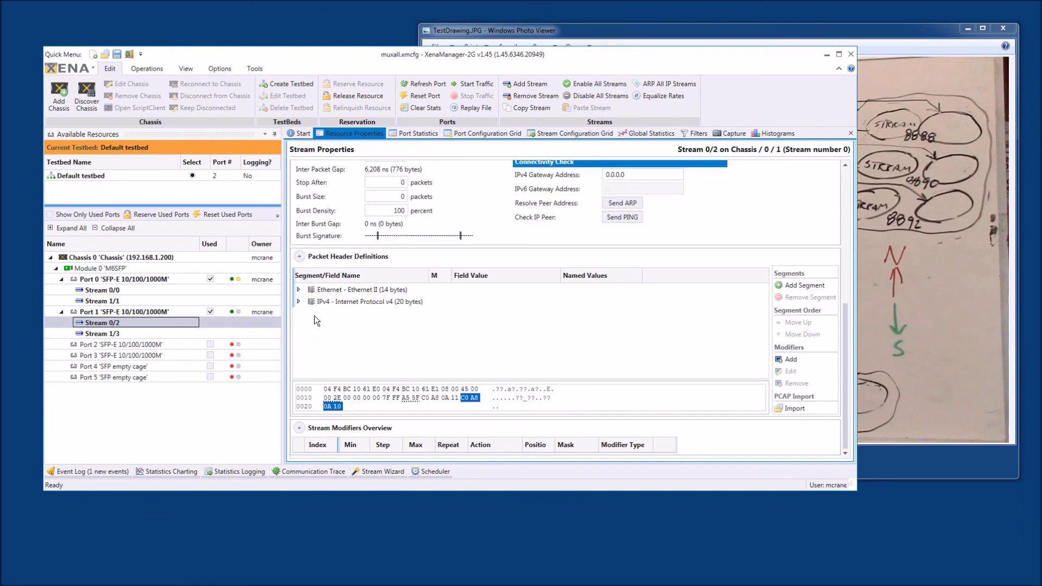
Add a UDP - User Datagram Protocol segment to Stream 0/2's packet header and dismiss the packet length warning
click(804, 285)
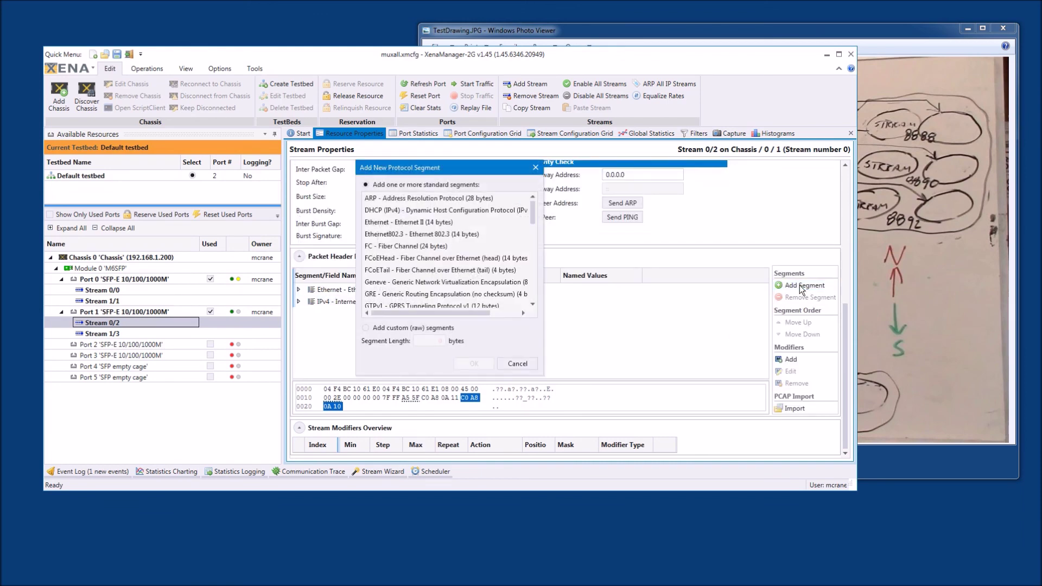
drag(533, 212, 536, 285)
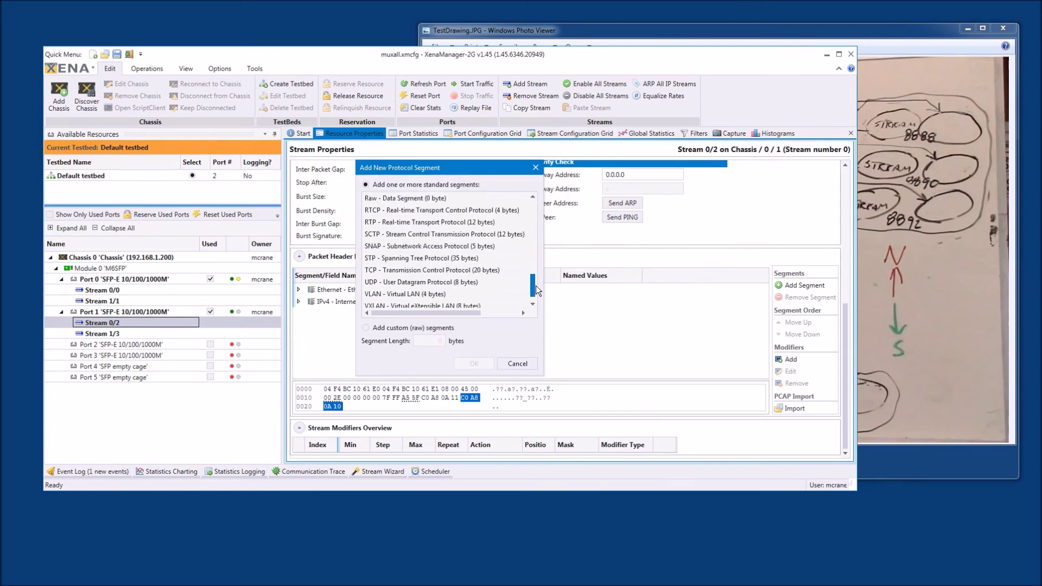
click(395, 282)
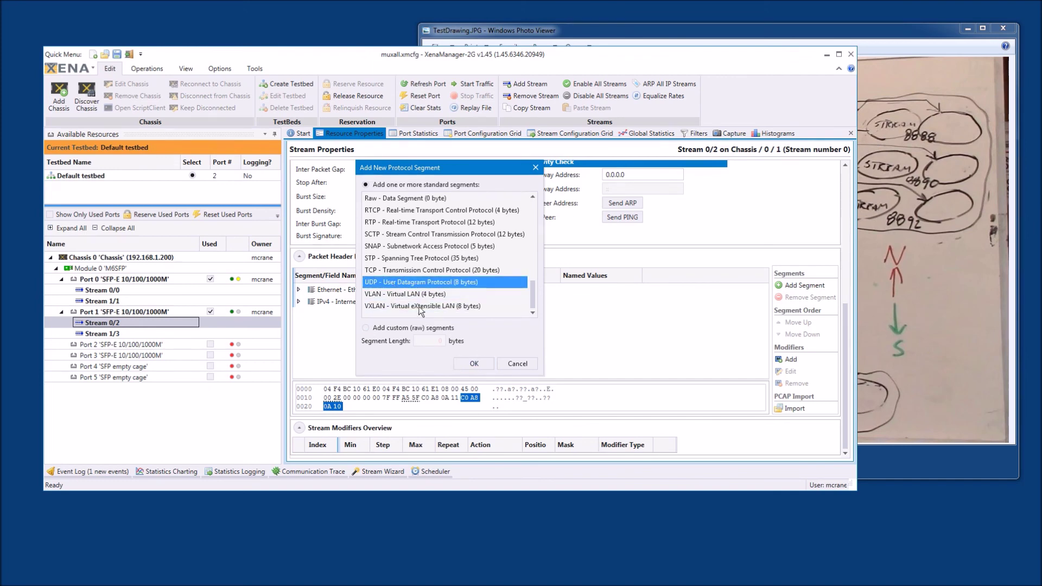
click(473, 365)
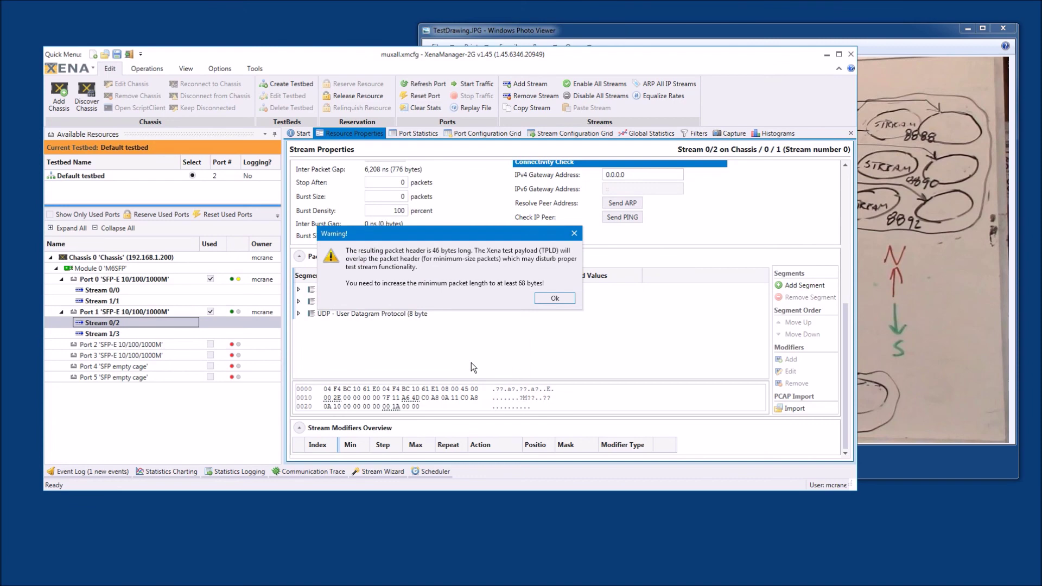
click(557, 299)
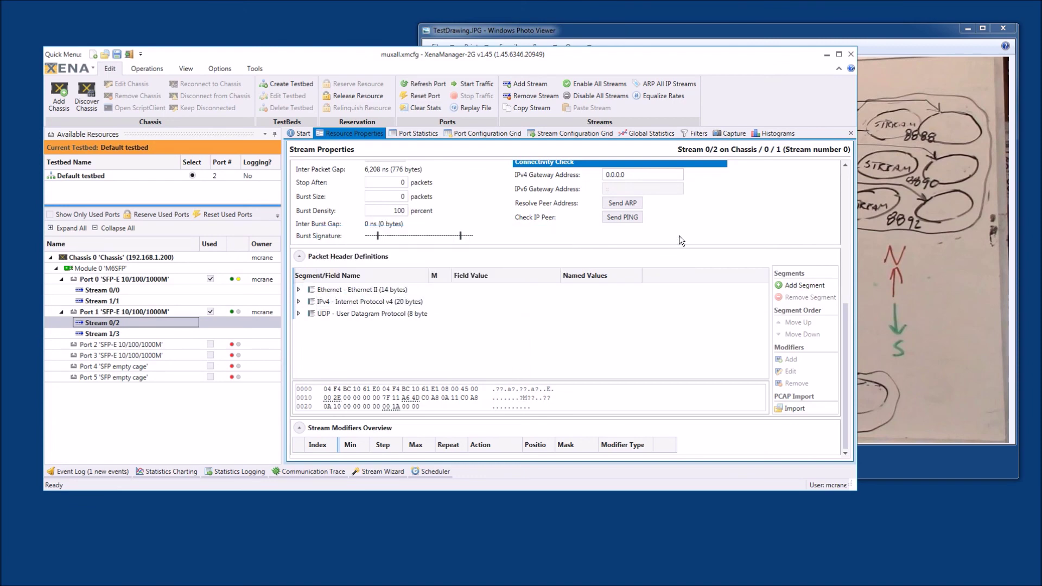
Set Stream 0/2's minimum packet size to 128 bytes
scroll(681, 240, up, 3)
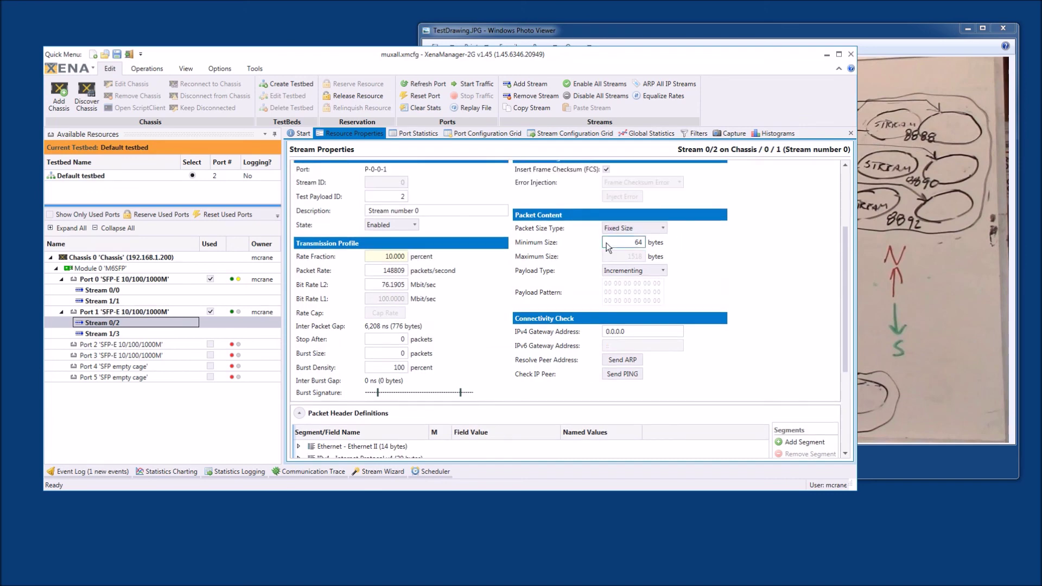
drag(608, 247, 659, 243)
text(128)
key(Tab)
Set both the source and destination ports to 8888 in Stream 0/2's UDP segment, and collapse the segment
scroll(506, 324, down, 3)
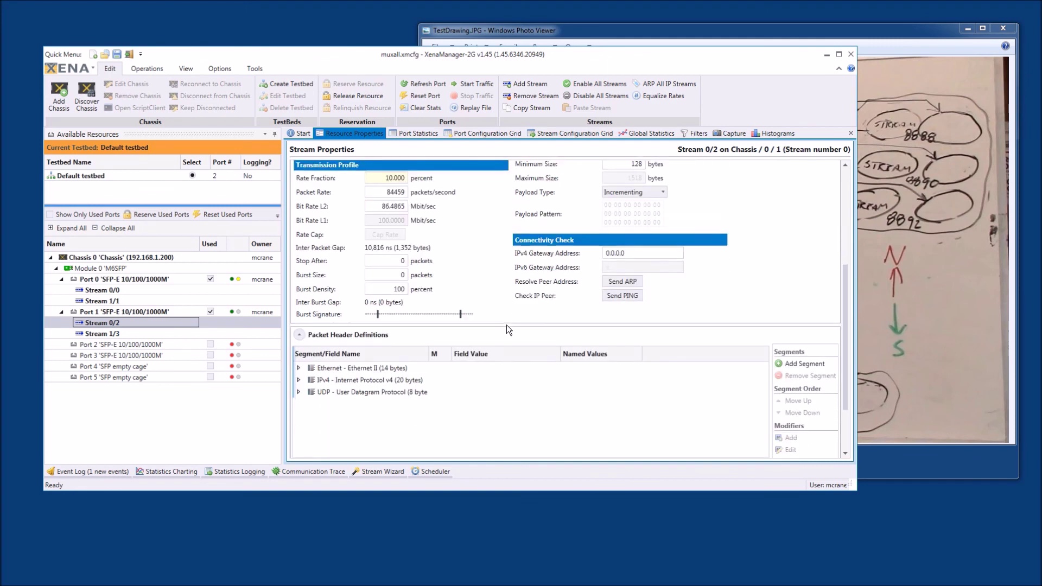
click(298, 380)
scroll(537, 401, down, 5)
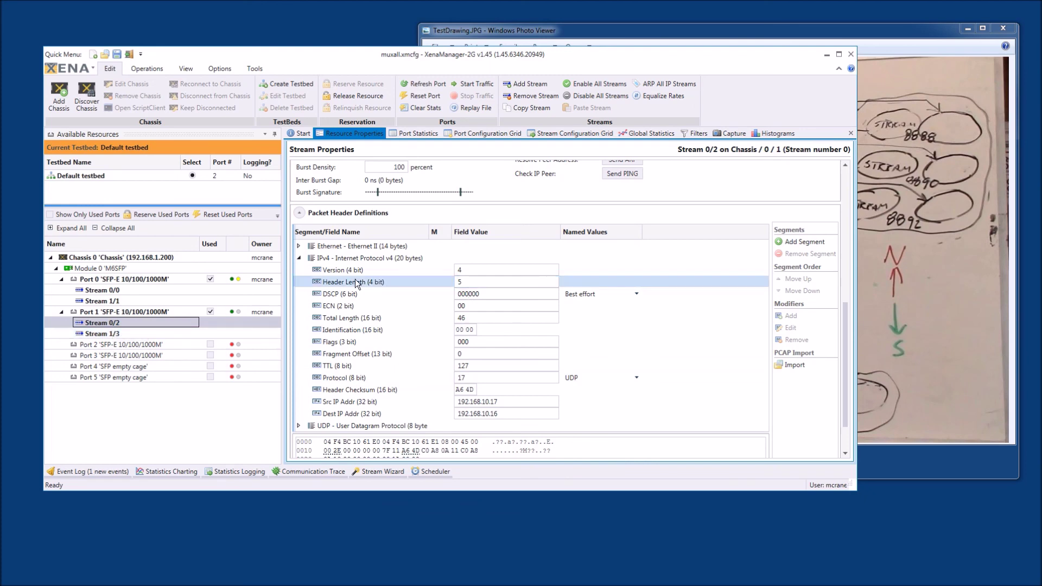
click(298, 257)
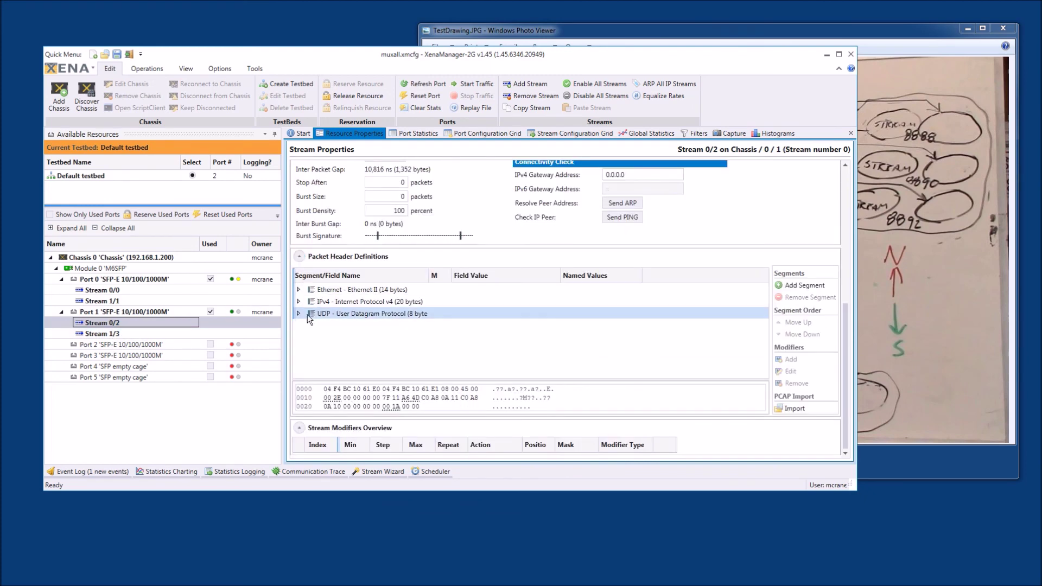
click(298, 313)
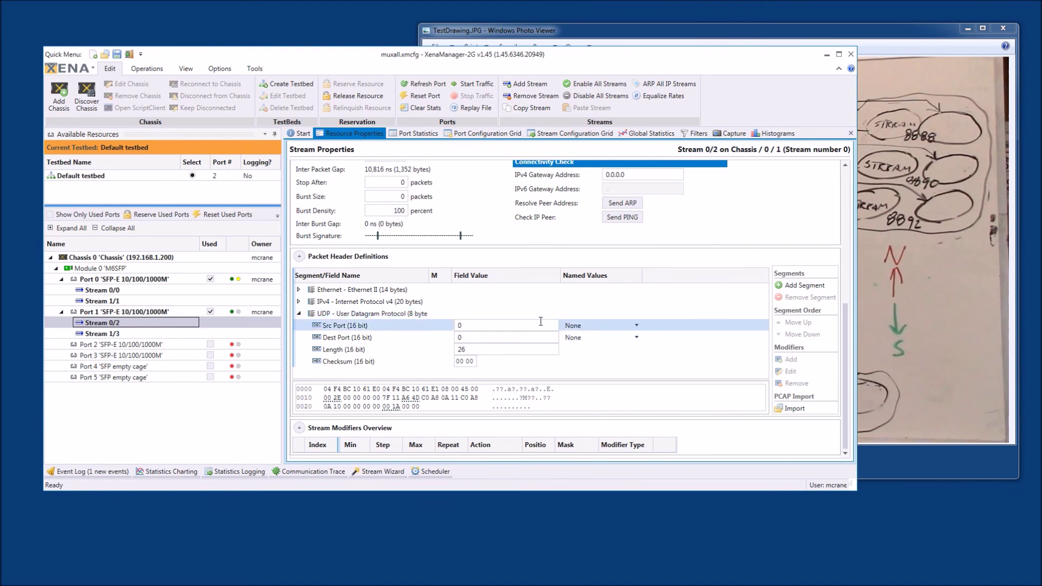
click(398, 325)
text(88888)
key(BackSpace)
key(Tab)
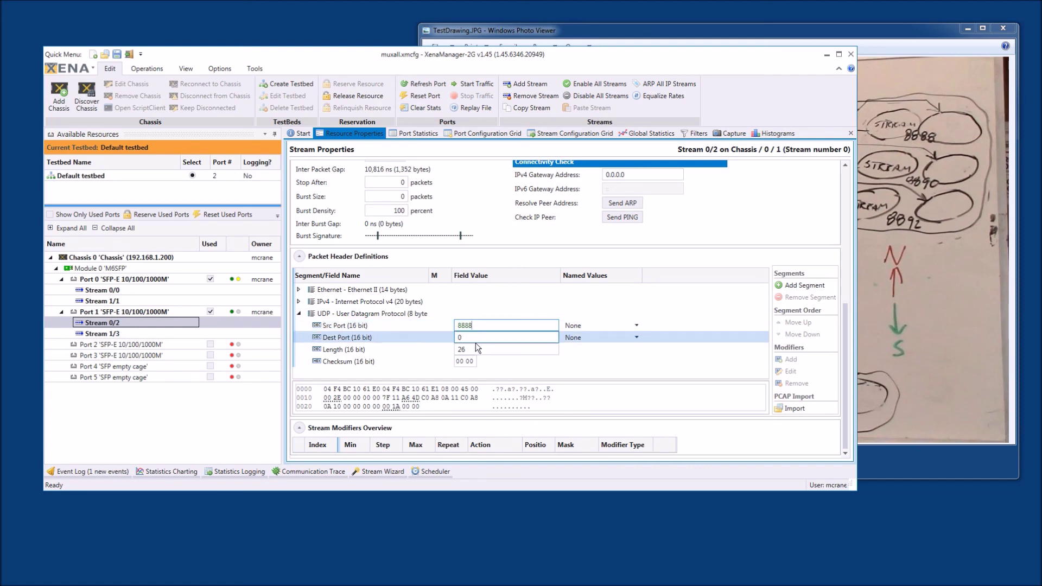
text(8888)
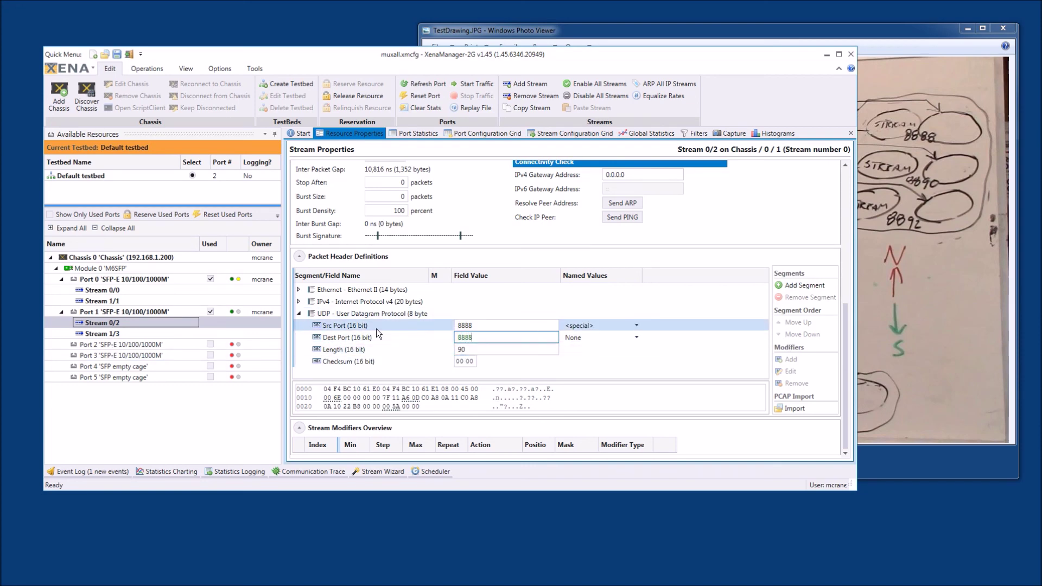
click(299, 313)
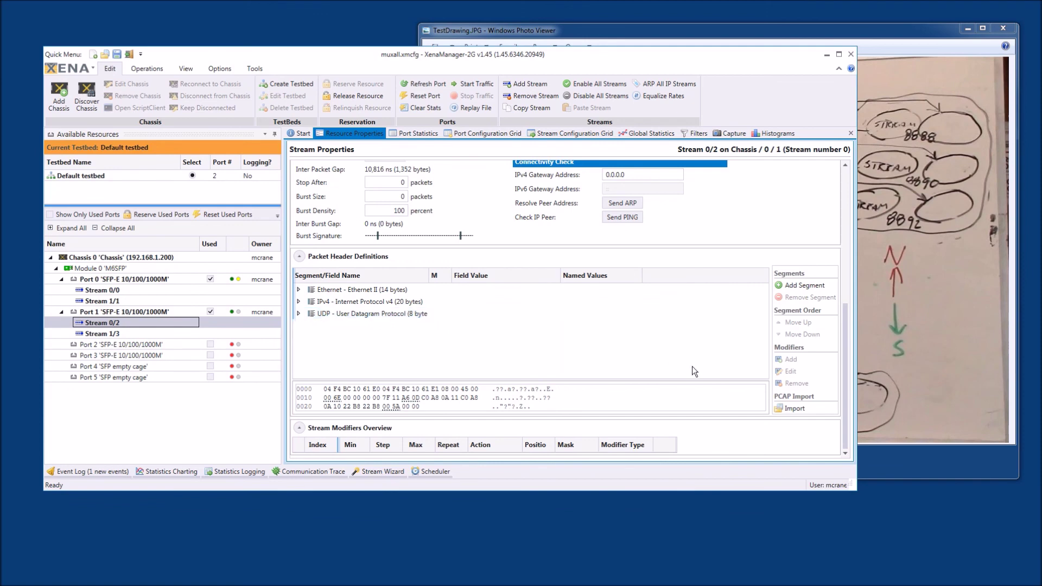
Set the DMAC address to Chassis/0/0 in Stream 1/3's Ethernet segment, and collapse the segment
click(120, 334)
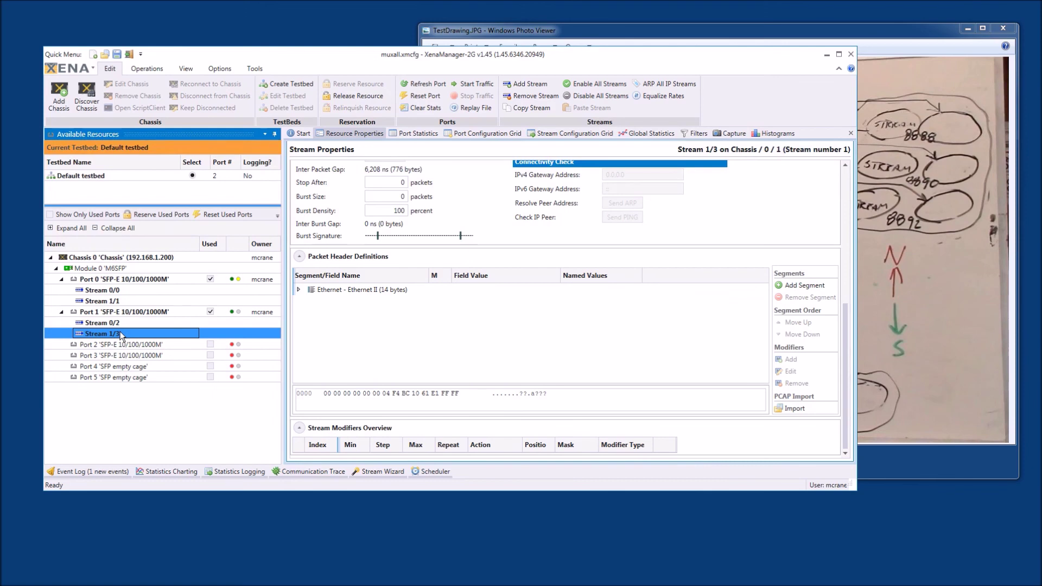
click(298, 290)
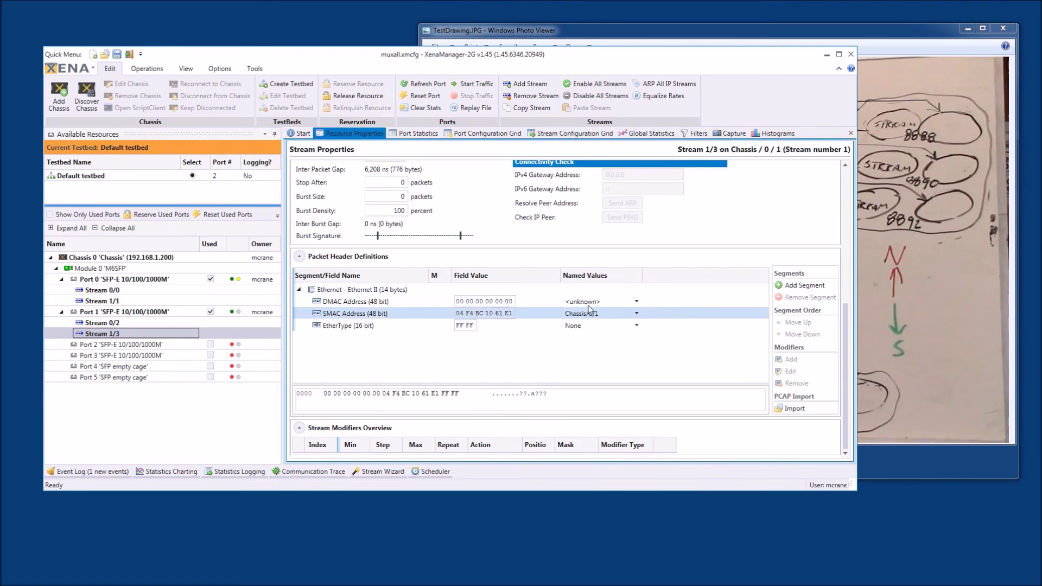
click(627, 302)
click(629, 301)
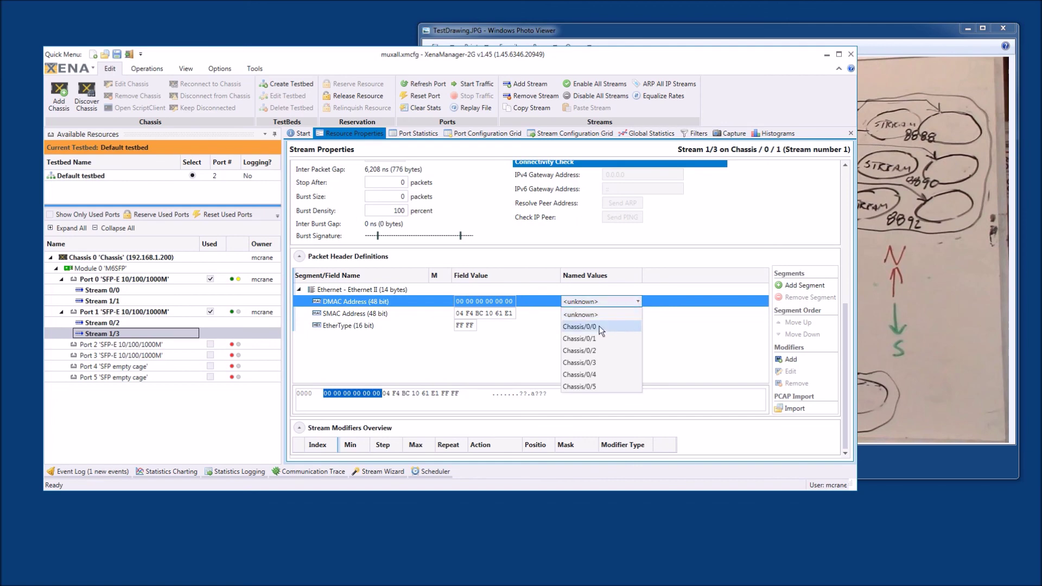
click(600, 326)
click(299, 290)
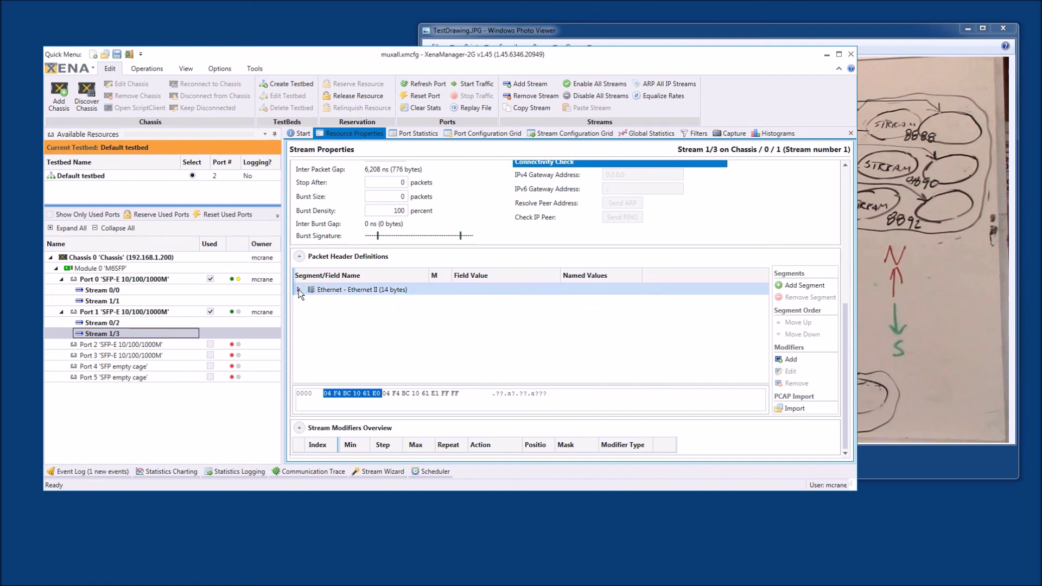
click(797, 286)
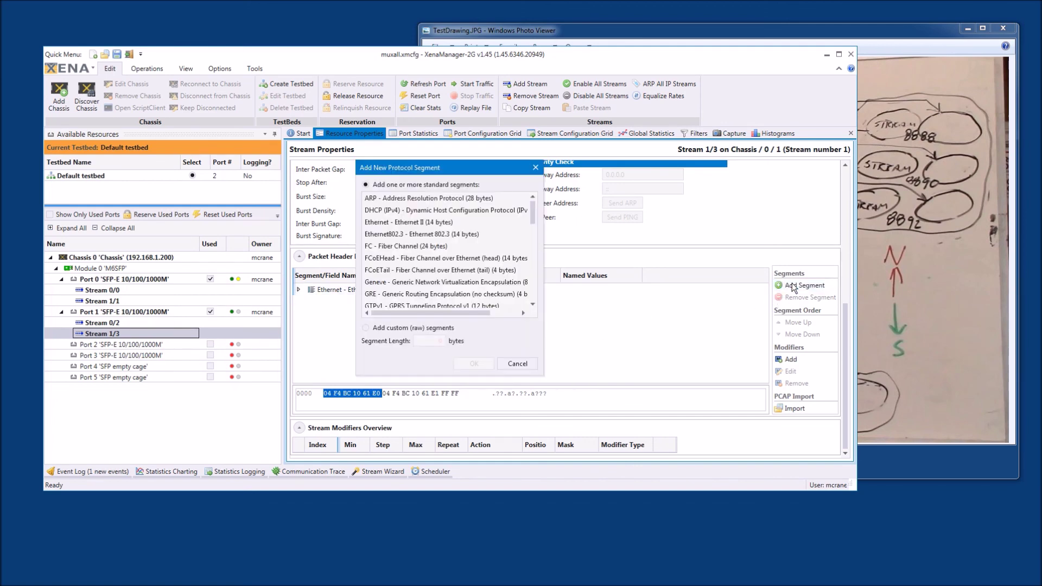
drag(535, 218, 543, 256)
click(434, 282)
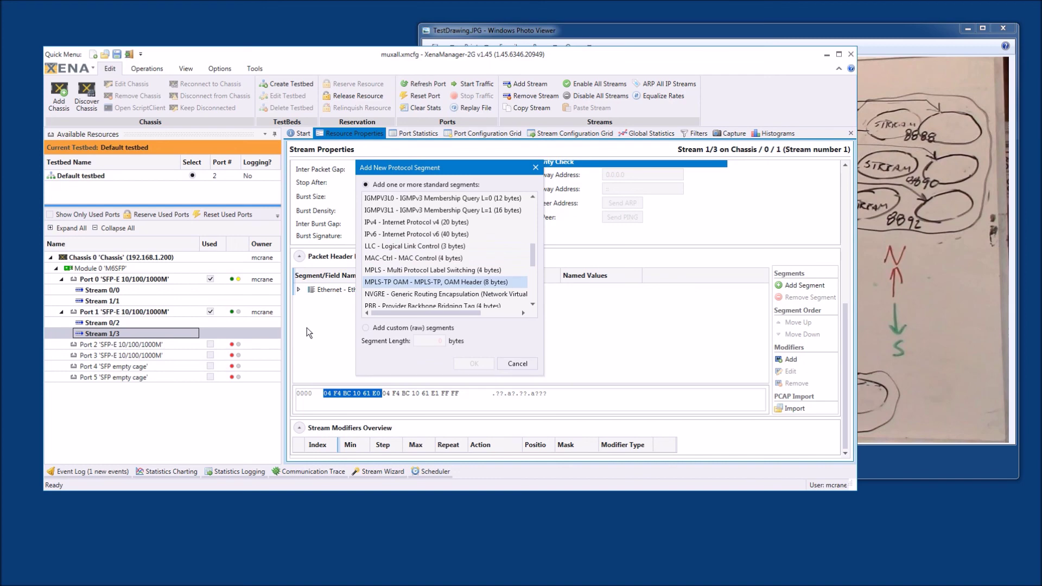
click(517, 363)
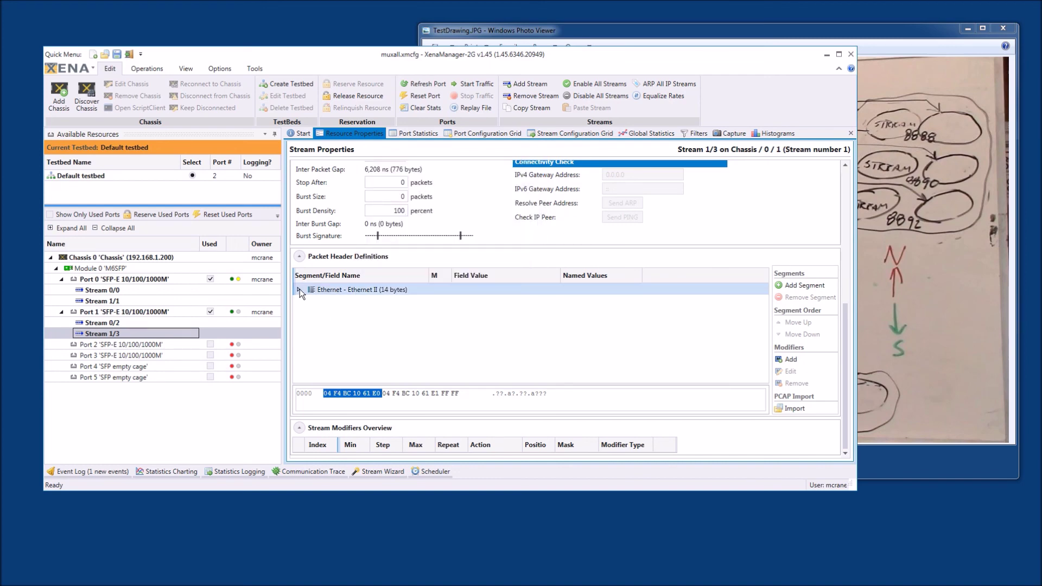
Add an IPv4 - Internet Protocol v4 segment to Stream 1/3's packet header, keeping the Ethernet segment collapsed
click(298, 289)
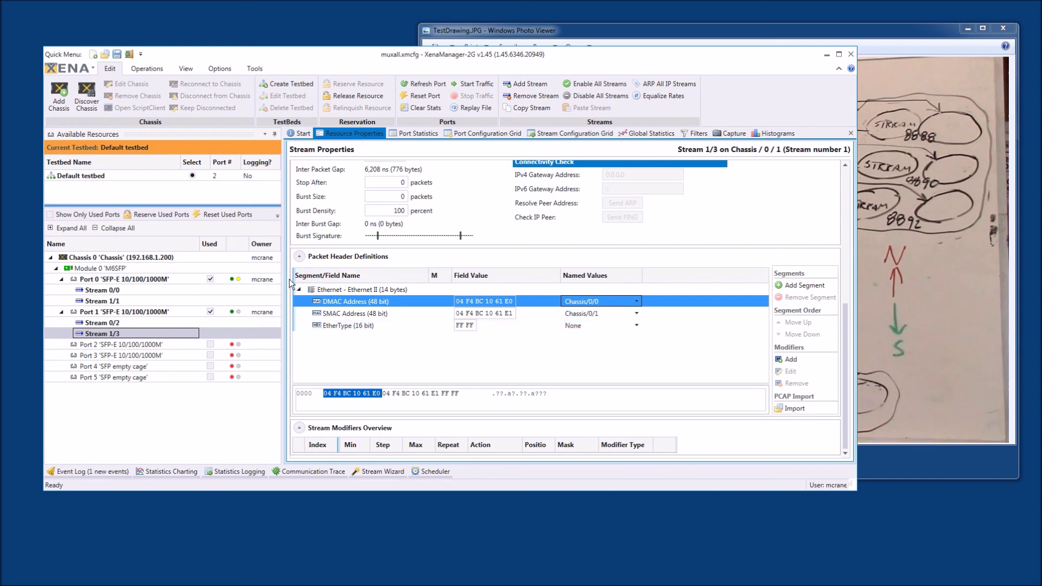
click(298, 289)
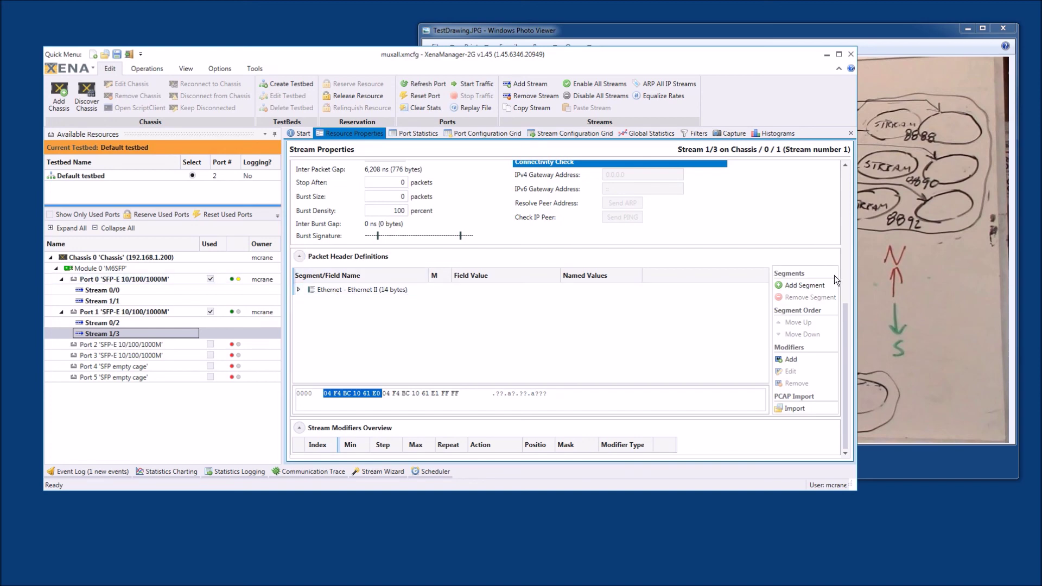
click(810, 289)
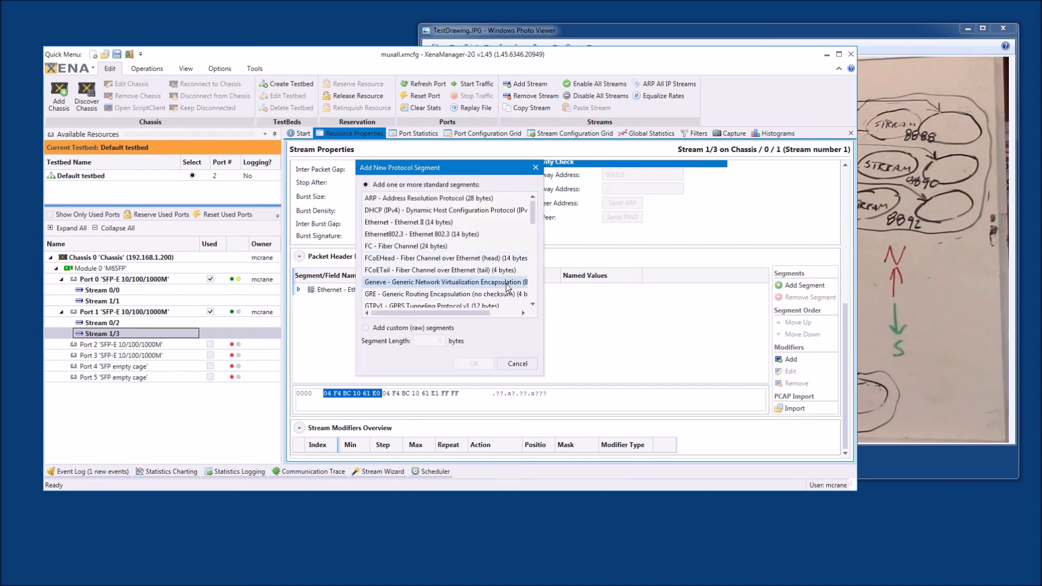
drag(534, 227, 535, 254)
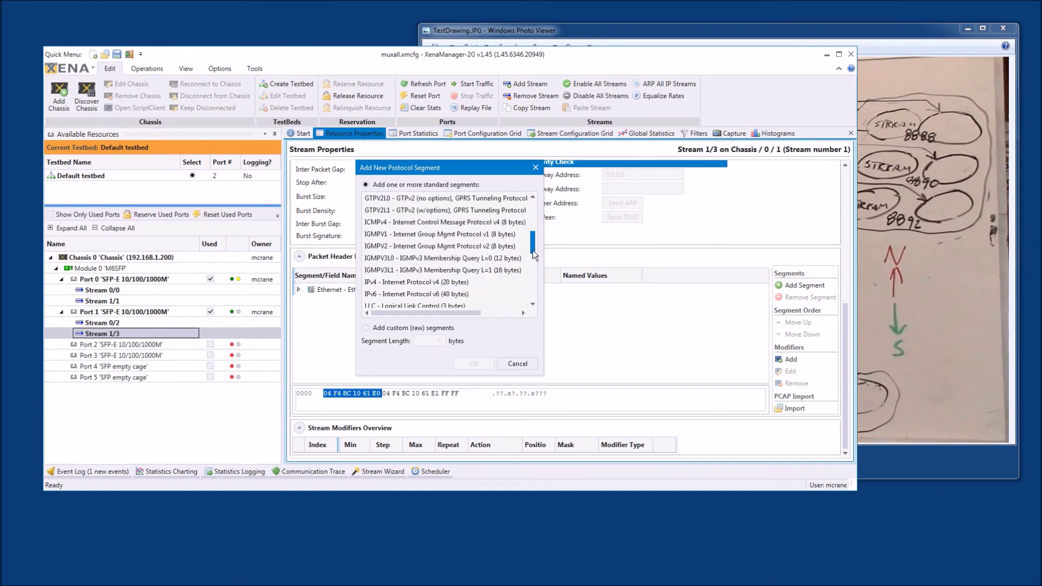
click(424, 282)
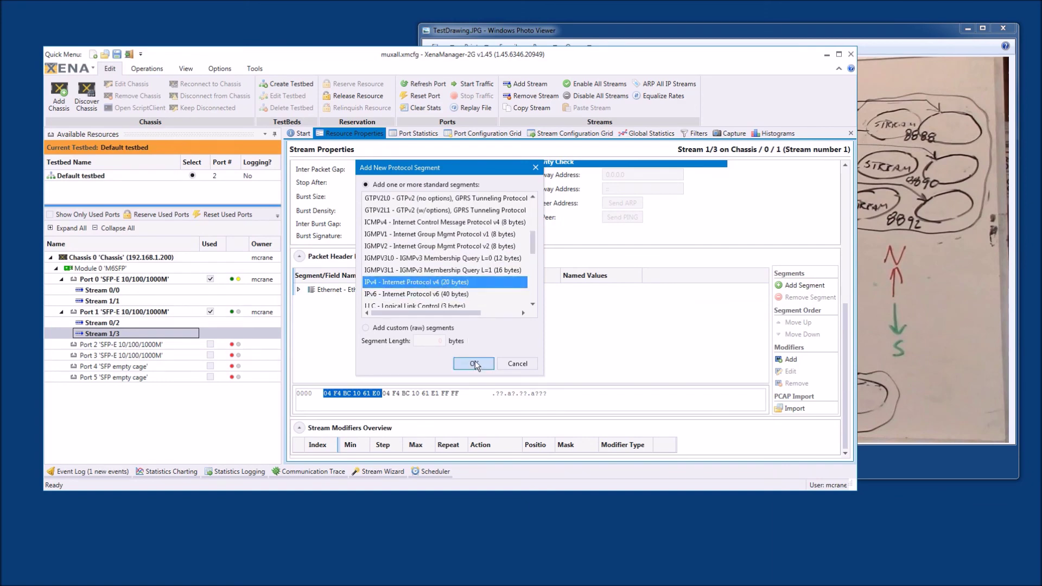
click(474, 361)
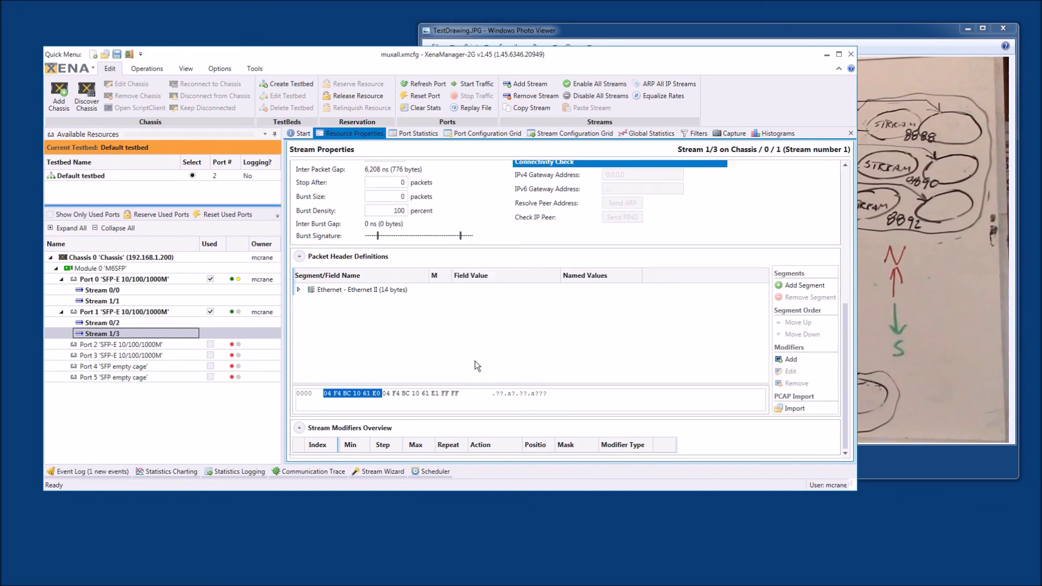
click(298, 290)
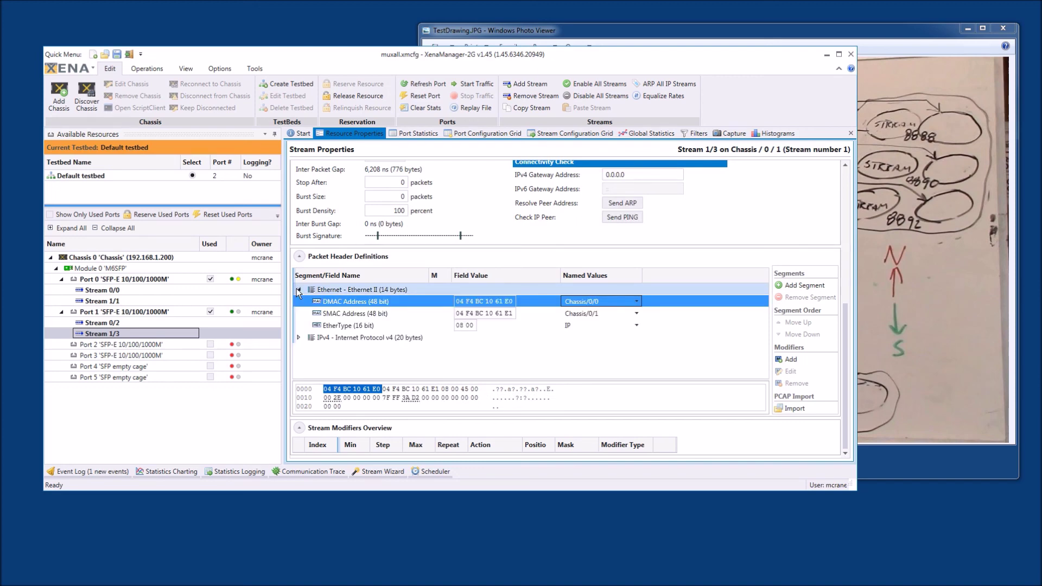
click(300, 289)
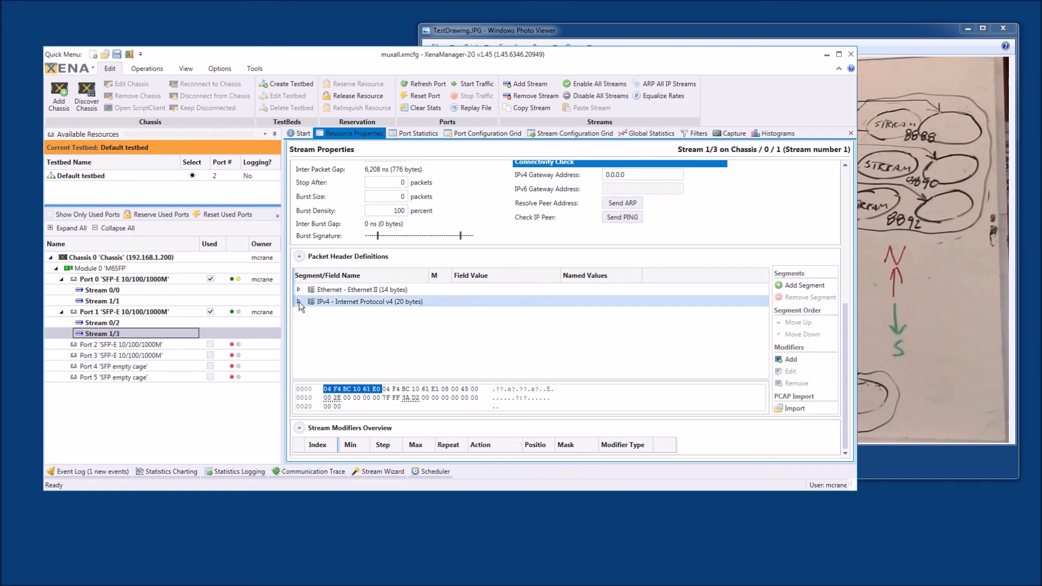
Set Stream 1/3's source IP address to 192.168.10.17 and destination IP address to 192.168.10.16, and collapse the IPv4 segment
click(298, 302)
click(584, 338)
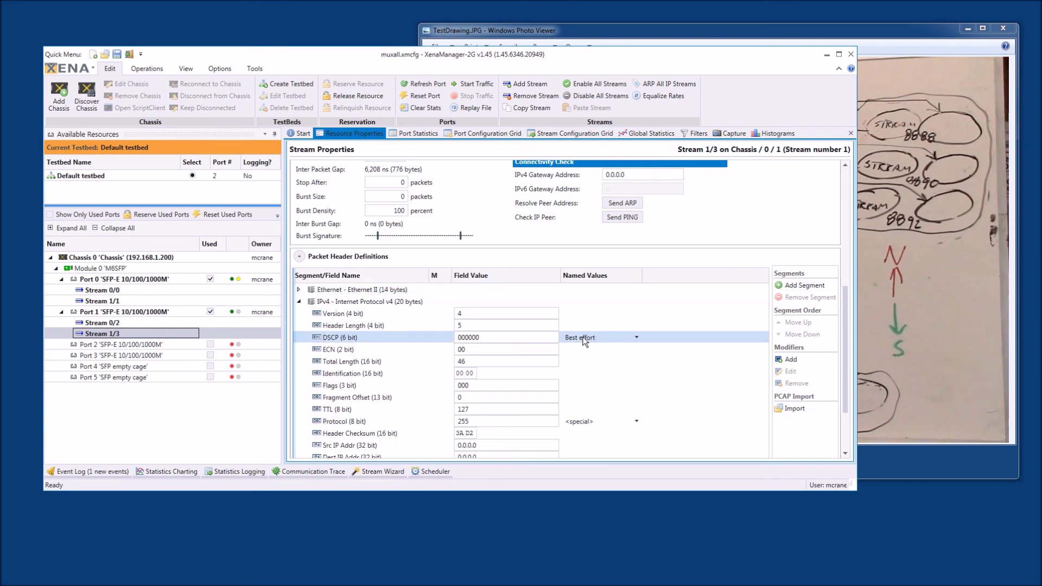
click(426, 350)
drag(432, 362, 353, 400)
click(444, 419)
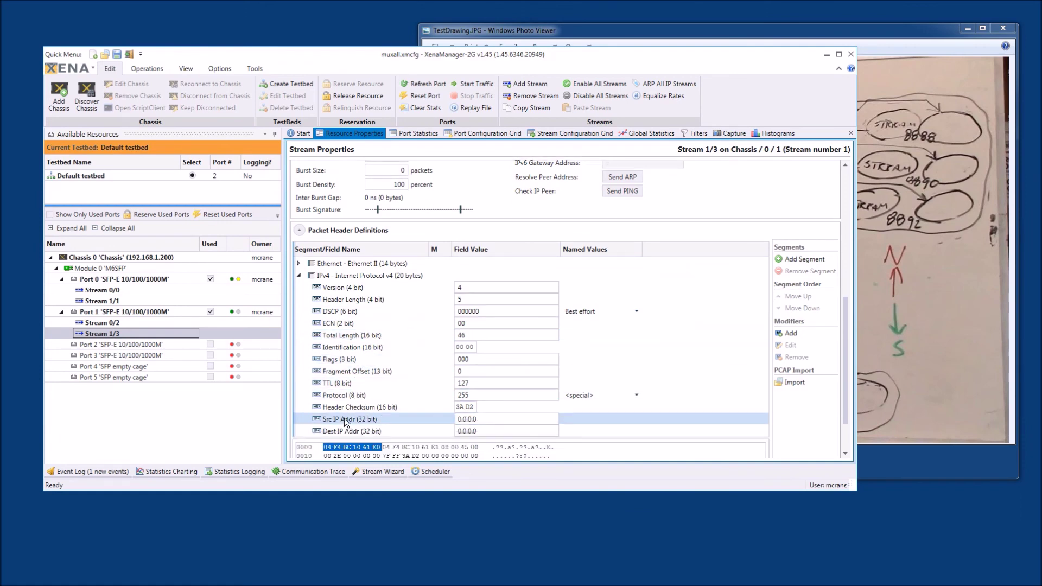
click(482, 419)
double_click(502, 419)
text(192.168.10.17)
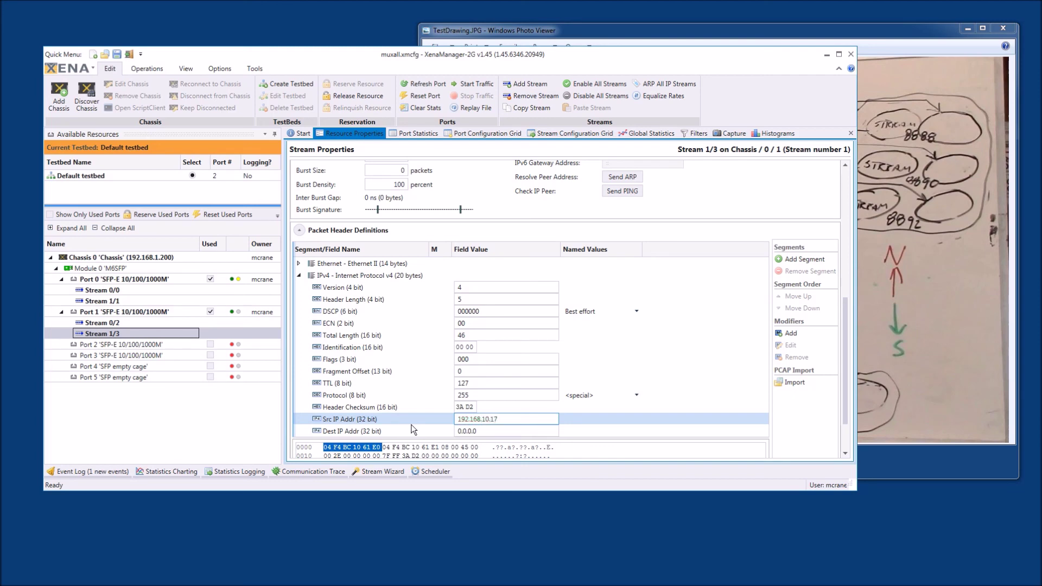
click(353, 428)
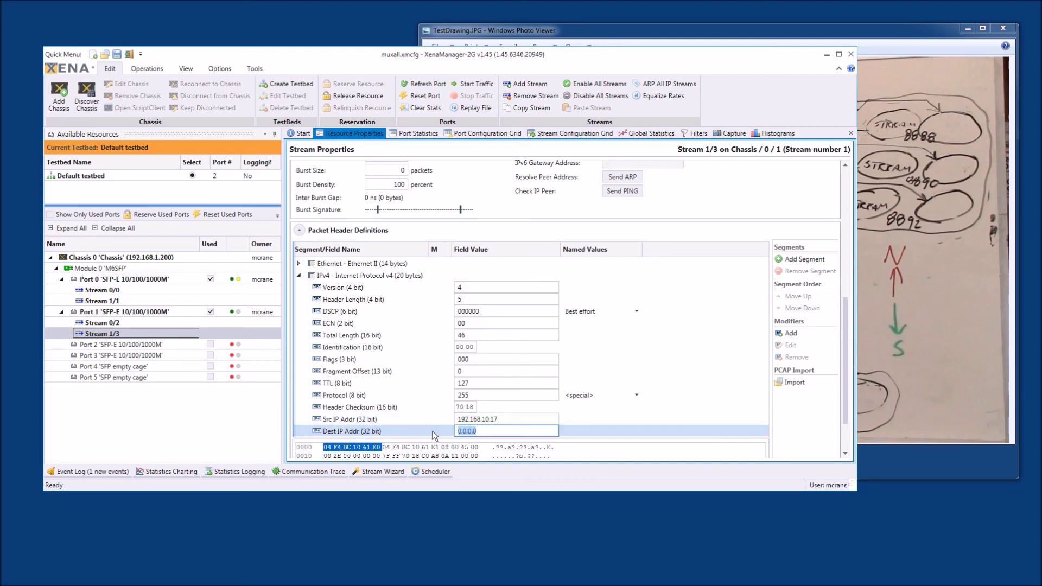
text(192.168.10.16)
click(636, 434)
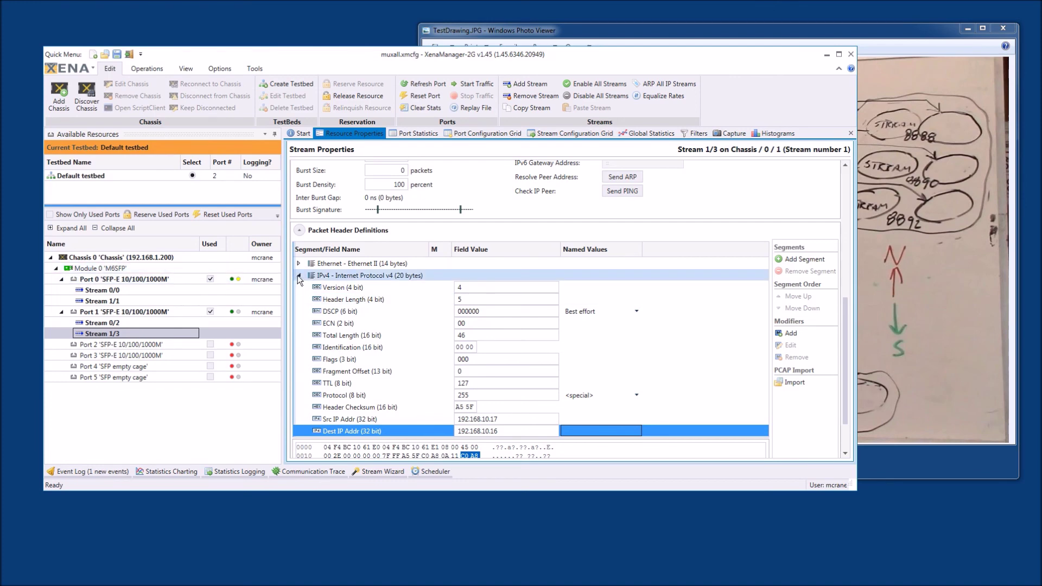
click(298, 276)
Add a UDP - User Datagram Protocol segment to Stream 1/3's packet header and dismiss the packet length warning
click(800, 287)
drag(529, 214, 538, 287)
click(438, 274)
click(438, 282)
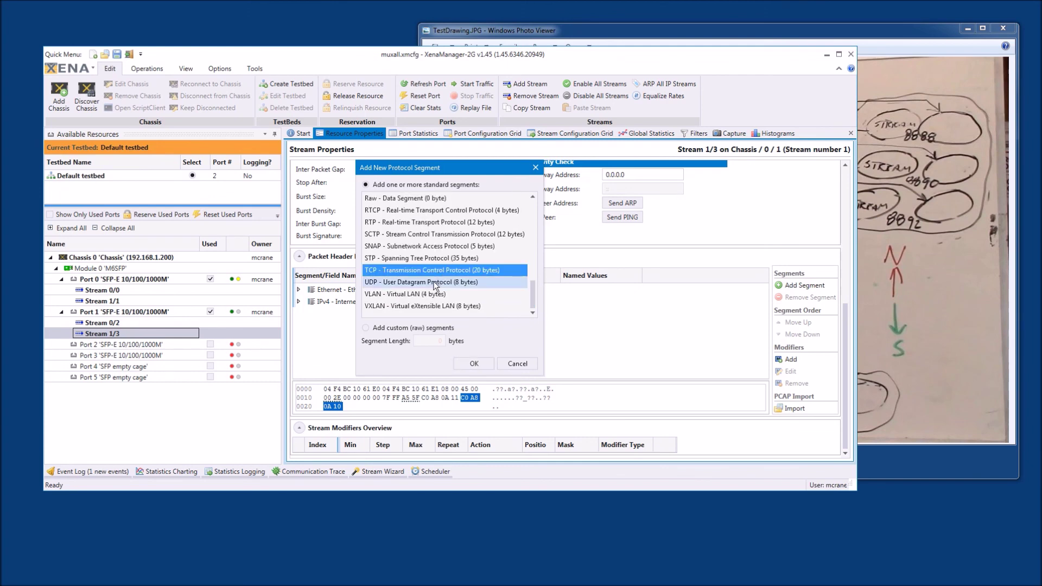
click(474, 363)
click(553, 299)
Set Stream 1/3's minimum packet size to 128 bytes and expand its UDP segment
scroll(694, 213, up, 5)
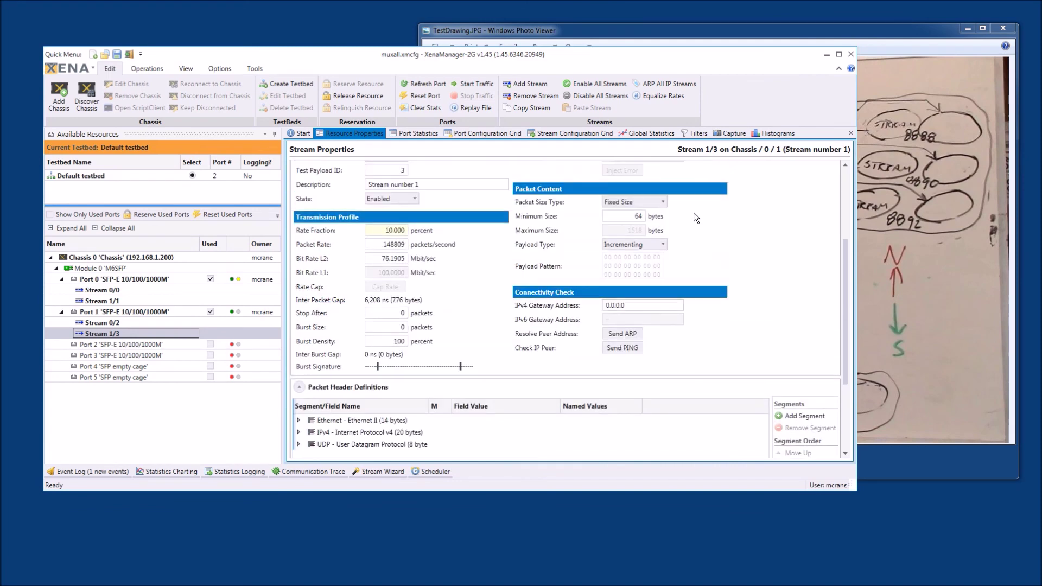
double_click(637, 216)
text(128)
key(Tab)
scroll(735, 297, down, 3)
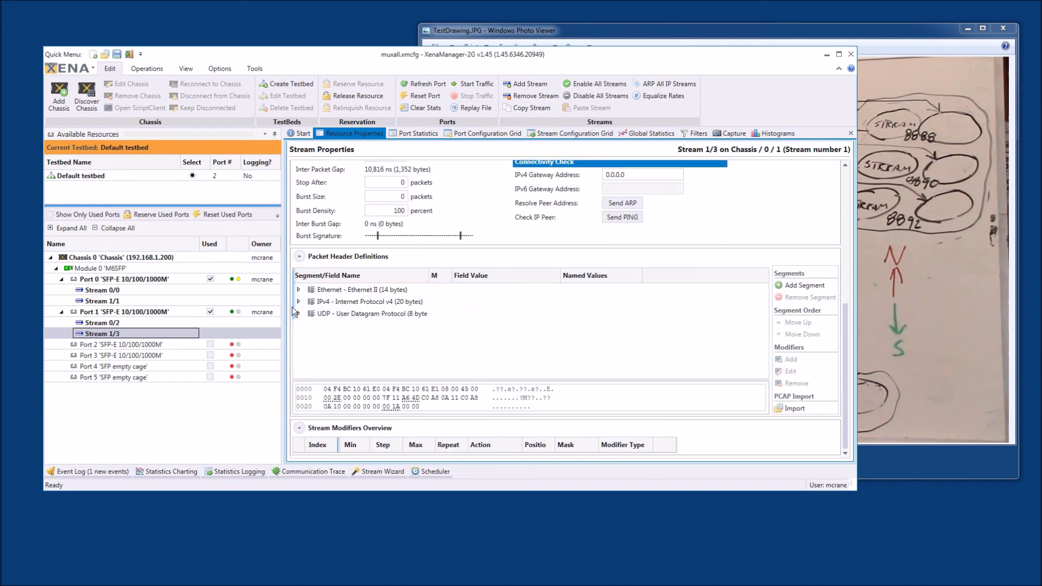
click(299, 314)
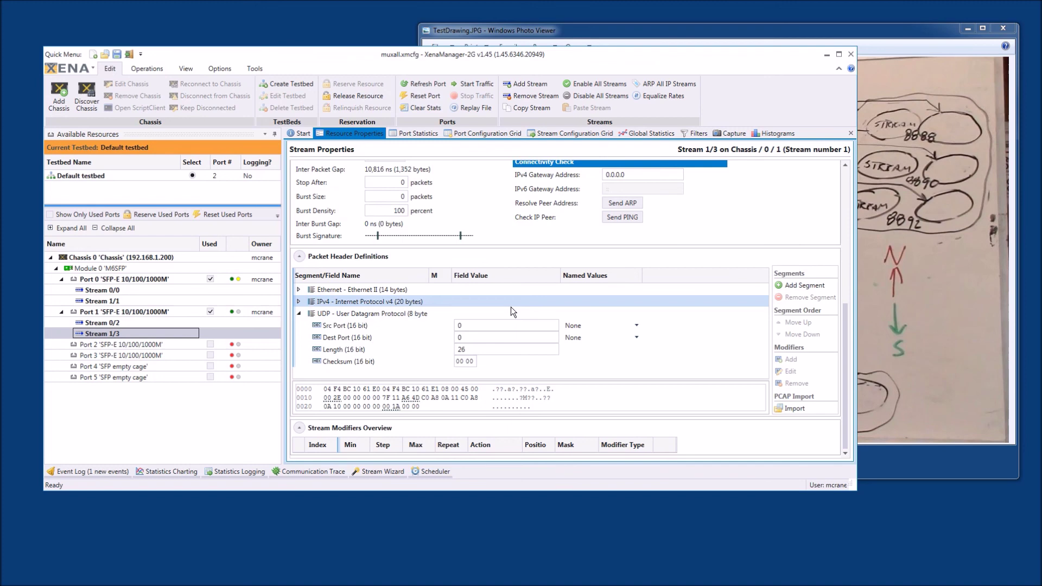
scroll(734, 311, up, 1)
scroll(712, 186, up, 2)
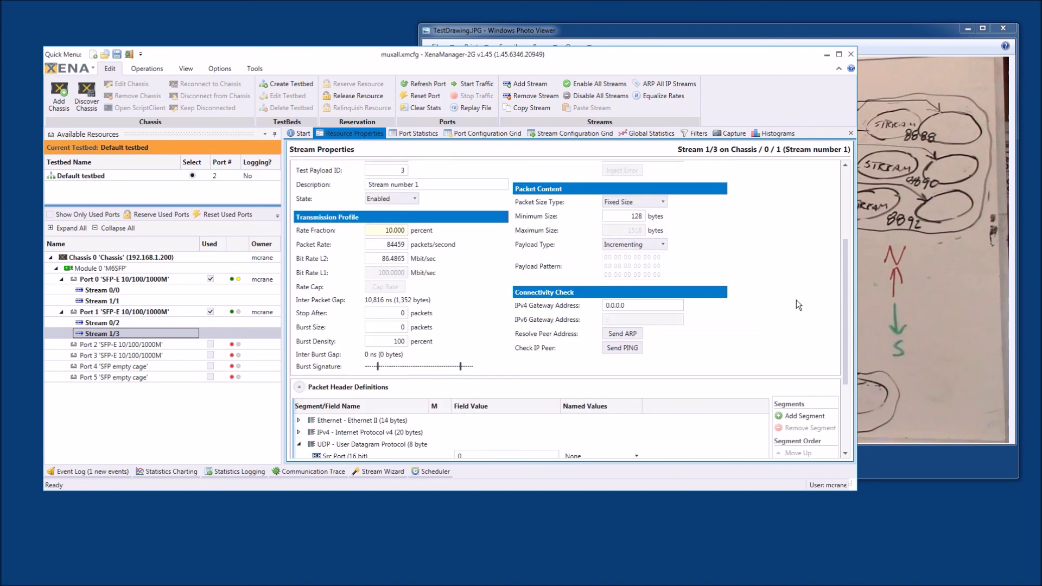
click(634, 216)
scroll(771, 249, down, 3)
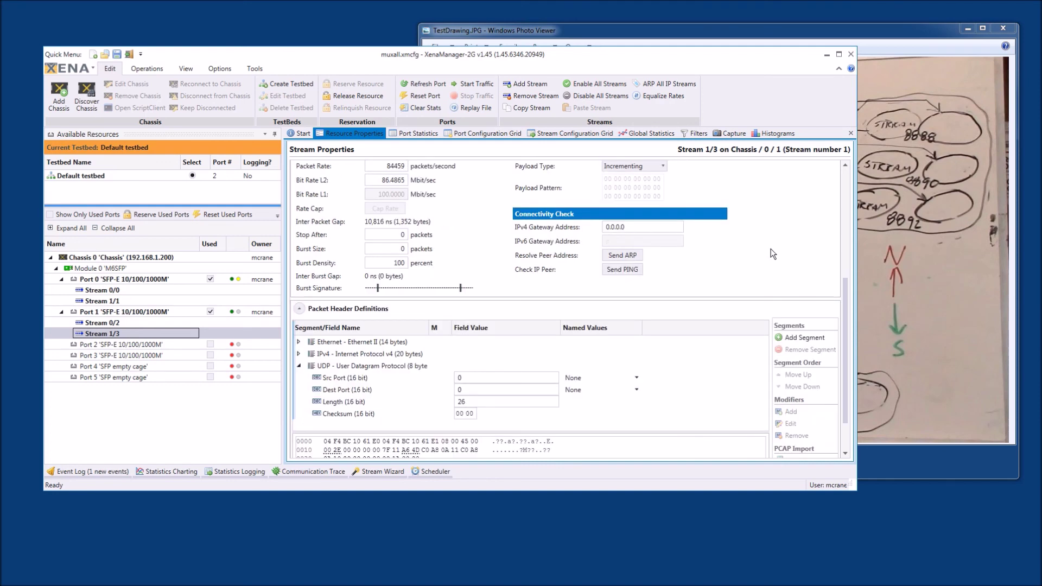
scroll(770, 249, down, 2)
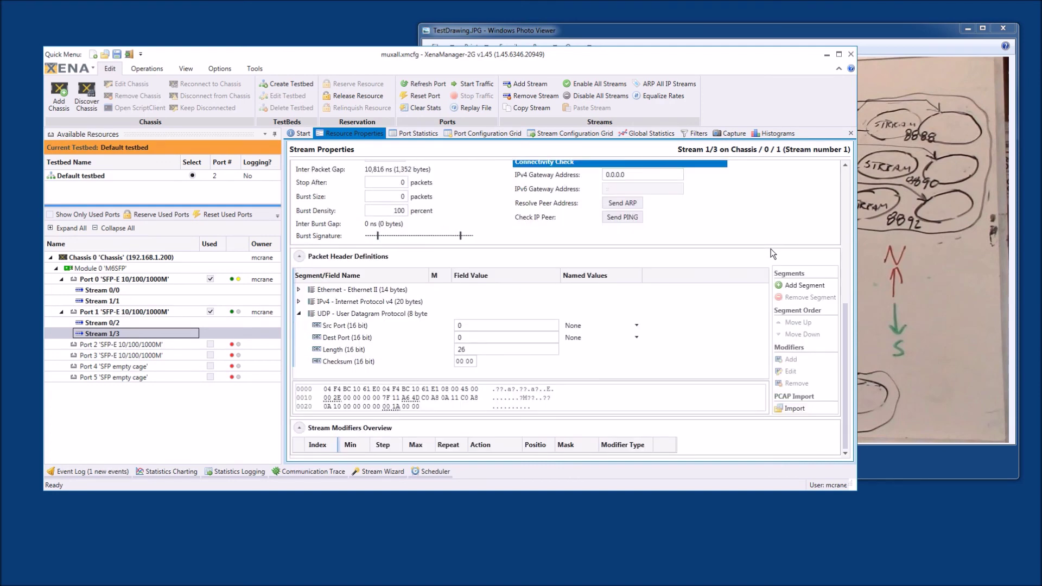
Set both the source and destination ports to 8889 in Stream 1/3's UDP segment, and collapse the segment
click(350, 328)
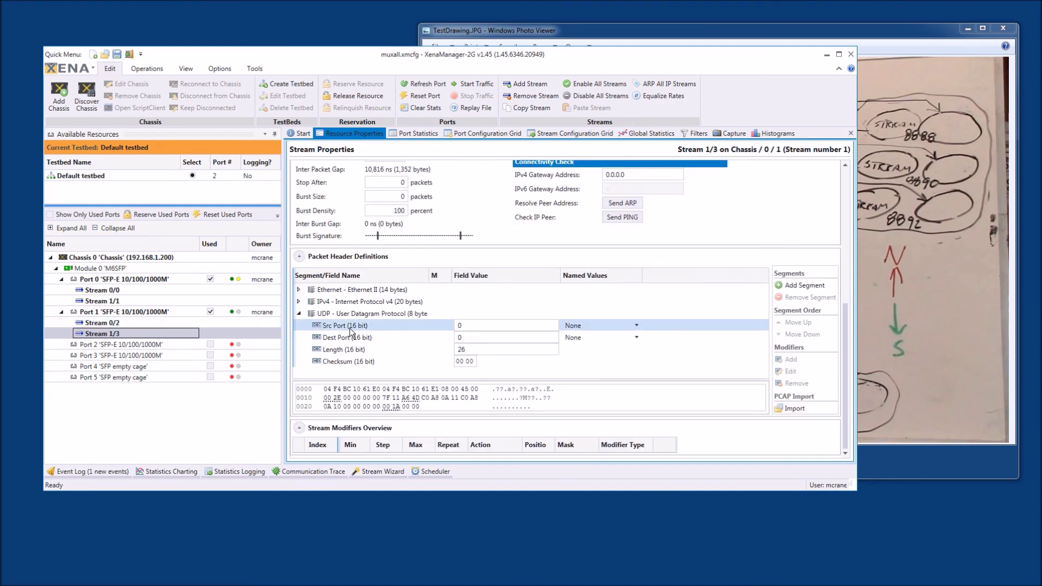
click(509, 326)
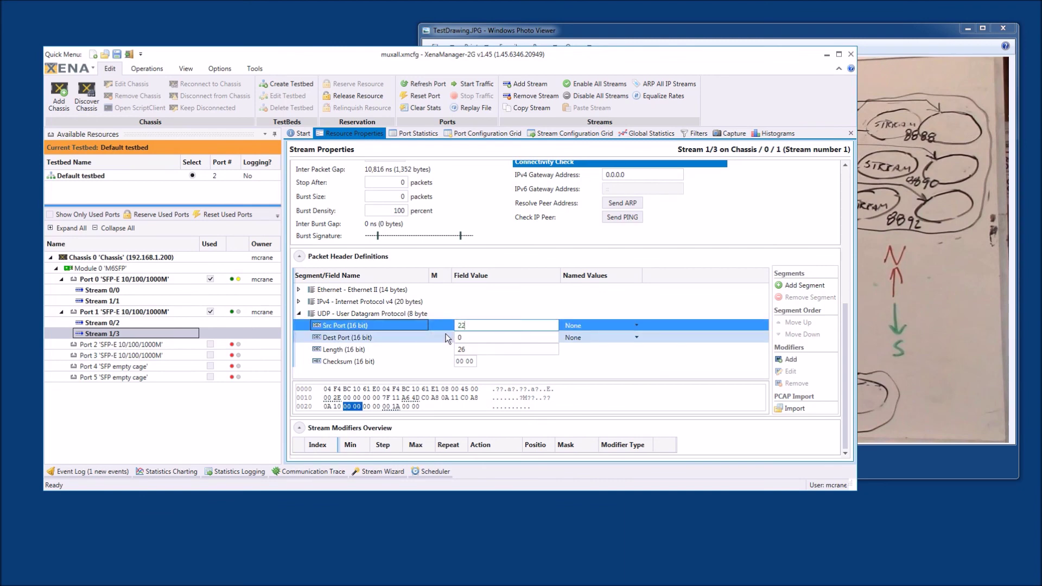
key(BackSpace)
key(BackSpace)
text(8889)
key(Return)
text(8889)
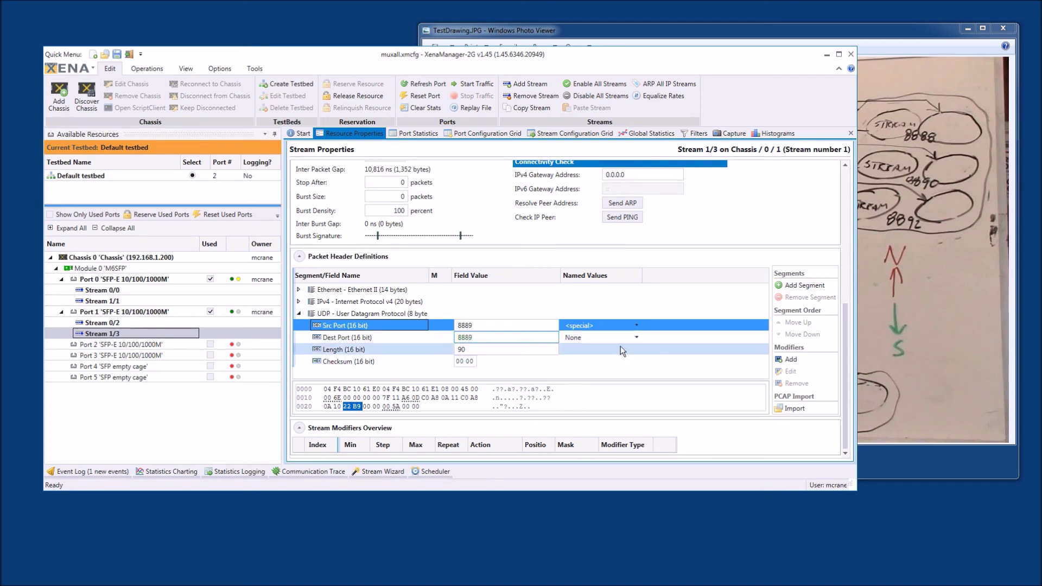
click(299, 314)
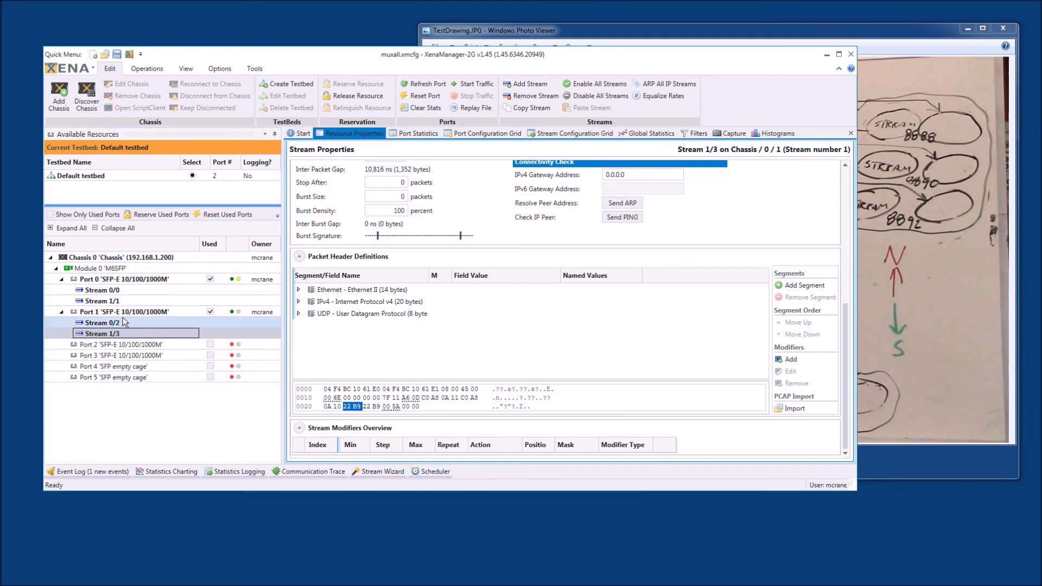
Start traffic transmission on Port 1
click(125, 313)
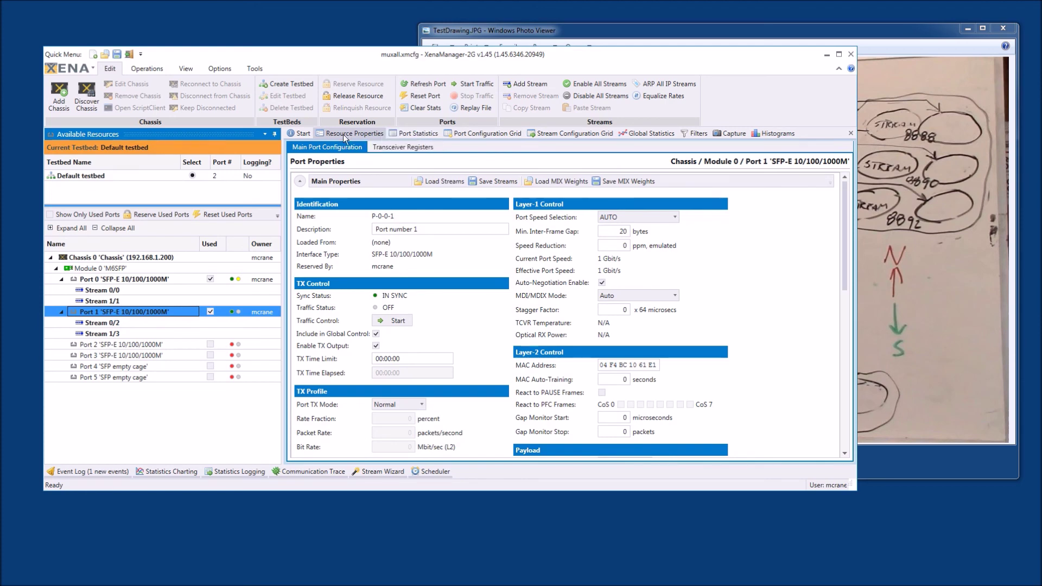
click(393, 320)
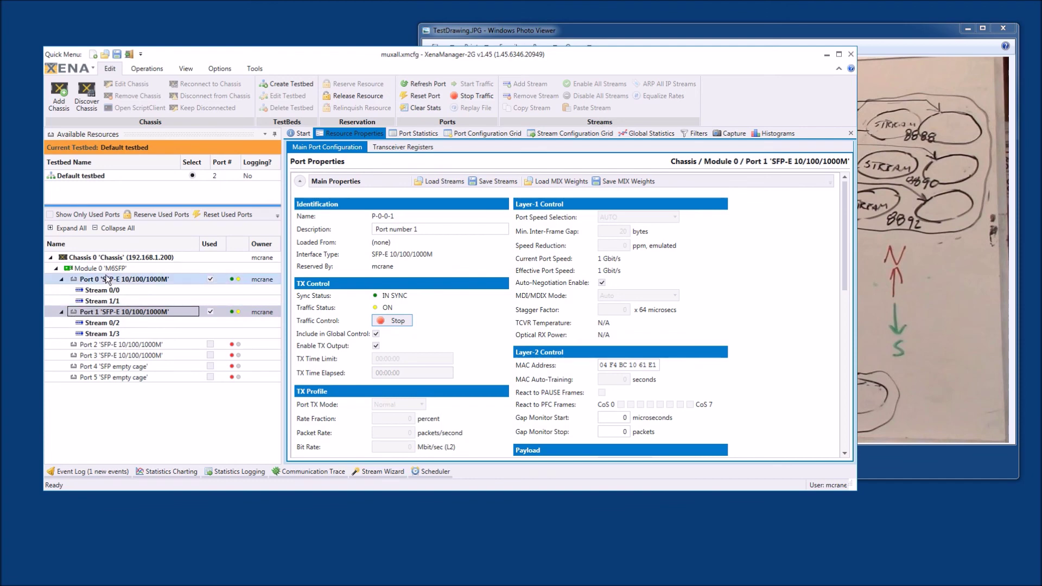
Examine Port 0's receive statistics for each test payload ID, including traffic rates, payload errors, latency and jitter
click(130, 280)
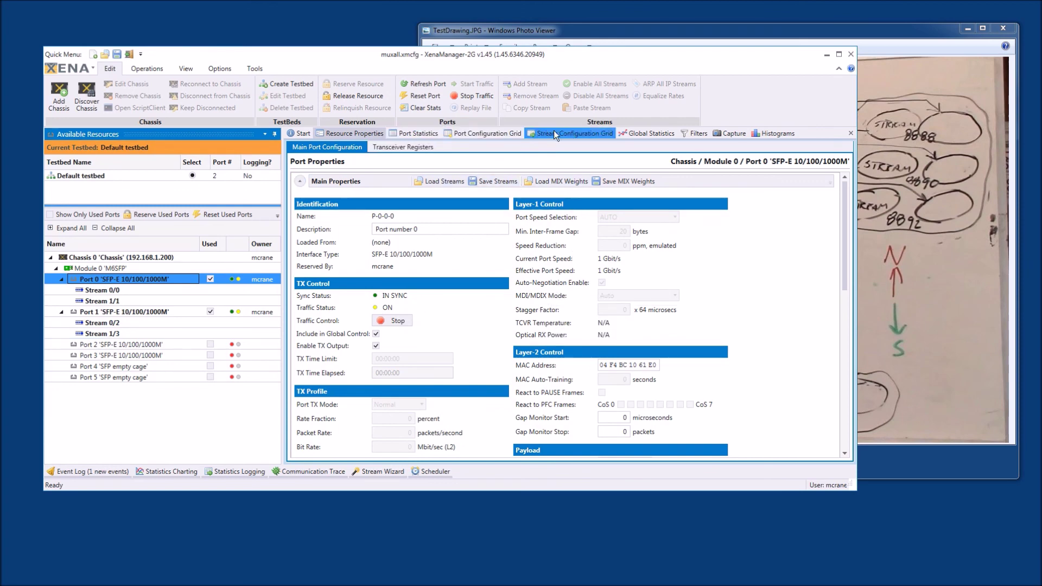
click(415, 134)
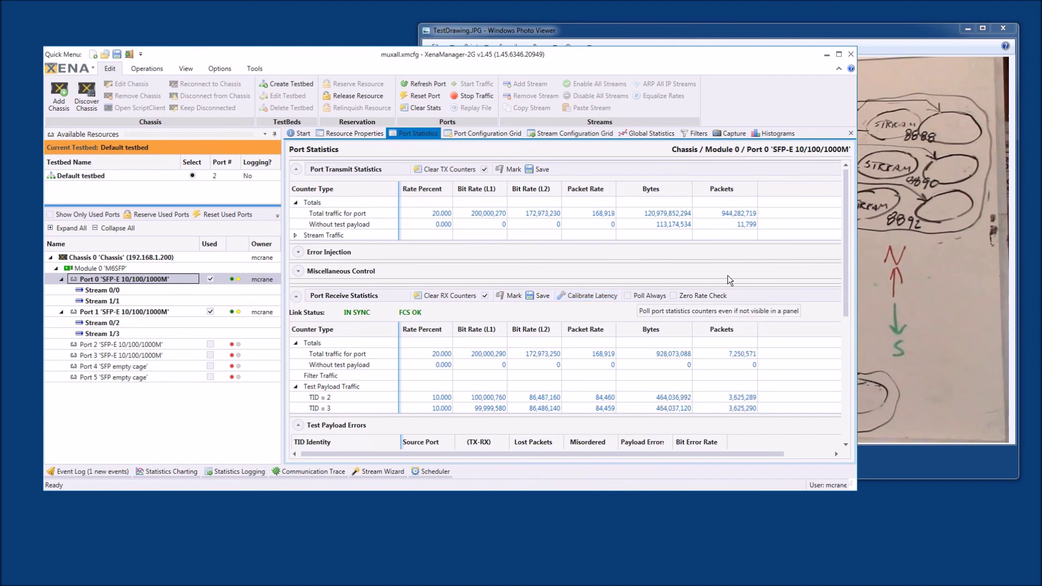
scroll(791, 294, down, 3)
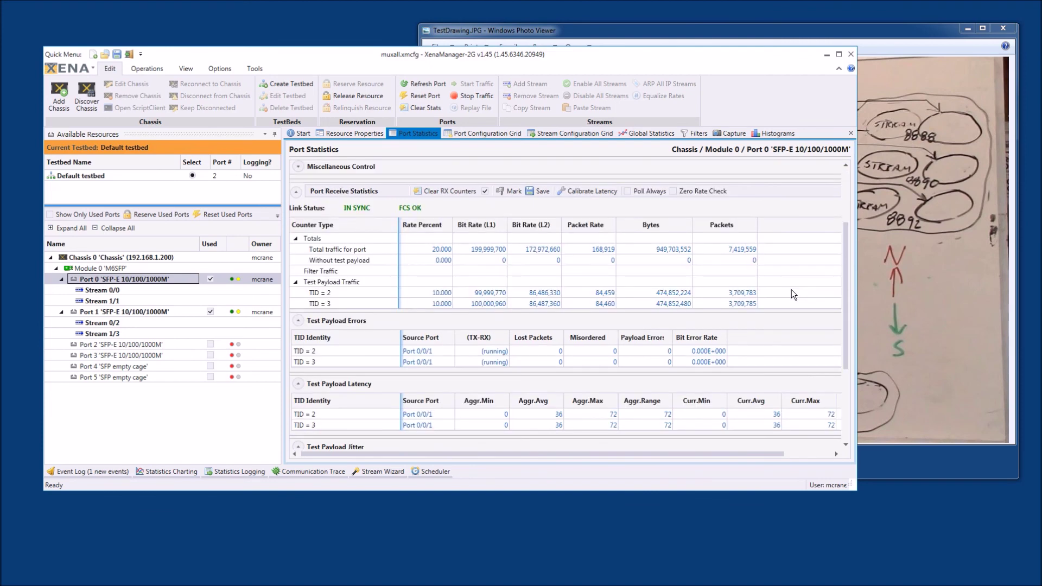
scroll(791, 289, up, 3)
scroll(791, 290, down, 4)
click(310, 363)
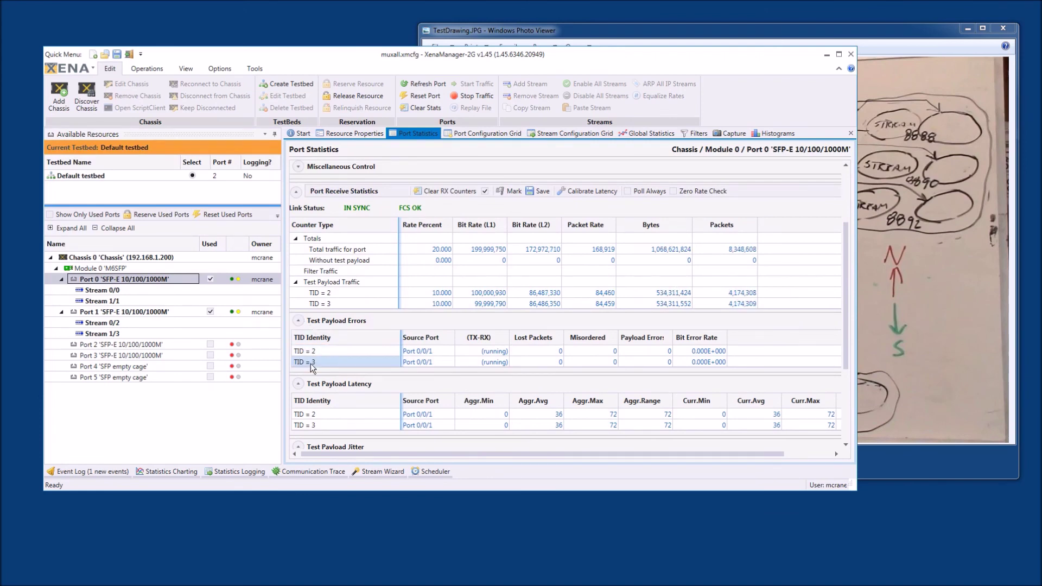
scroll(784, 361, down, 2)
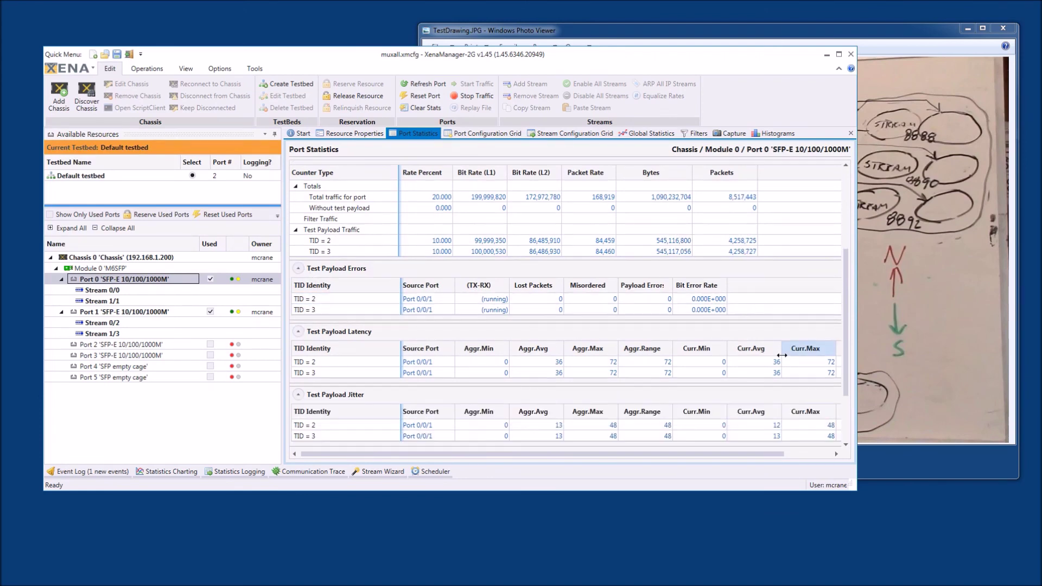
scroll(783, 354, down, 2)
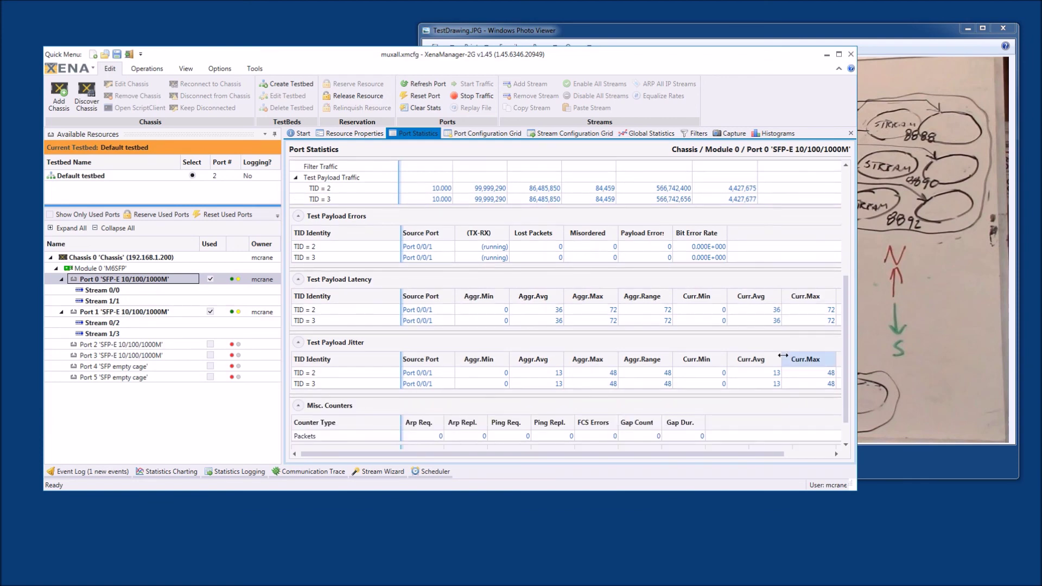
scroll(783, 355, up, 4)
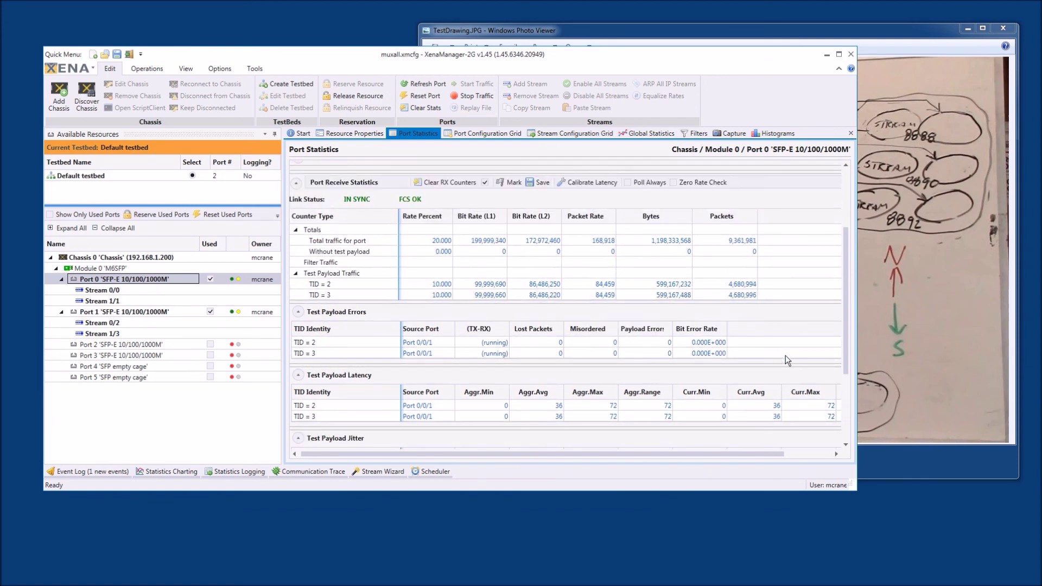
click(484, 285)
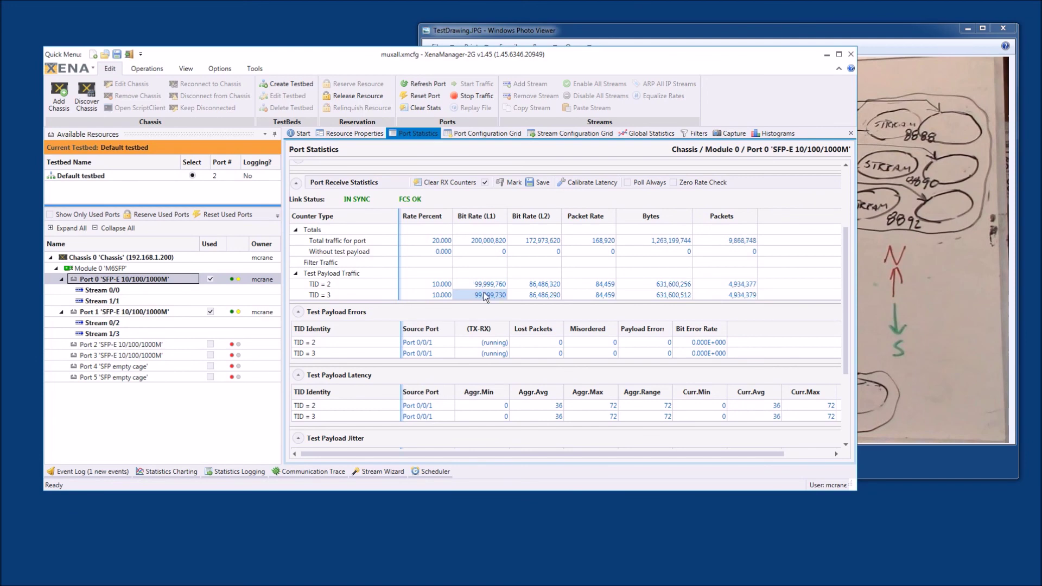
scroll(523, 307, down, 2)
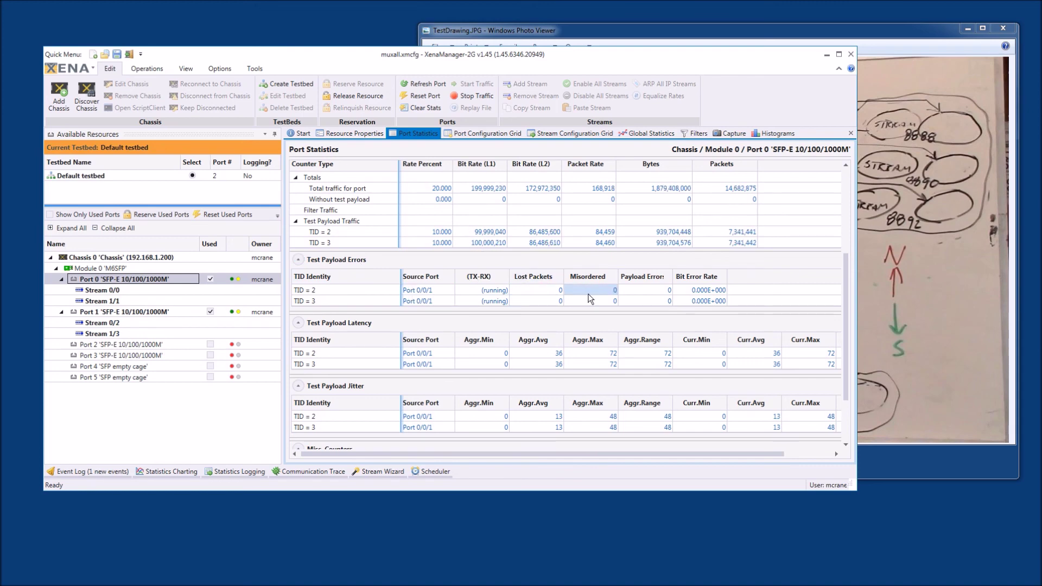
Review Port 0's statistics, including jitter, miscellaneous counters and the CSV save option for transmit counters, and collapse the transmit section
scroll(633, 342, down, 2)
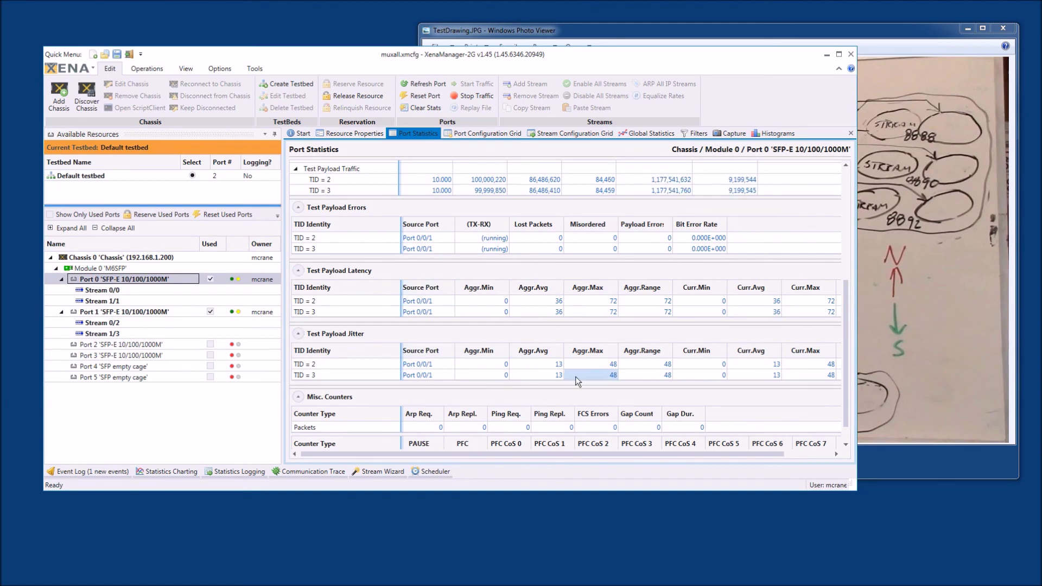
scroll(559, 368, up, 8)
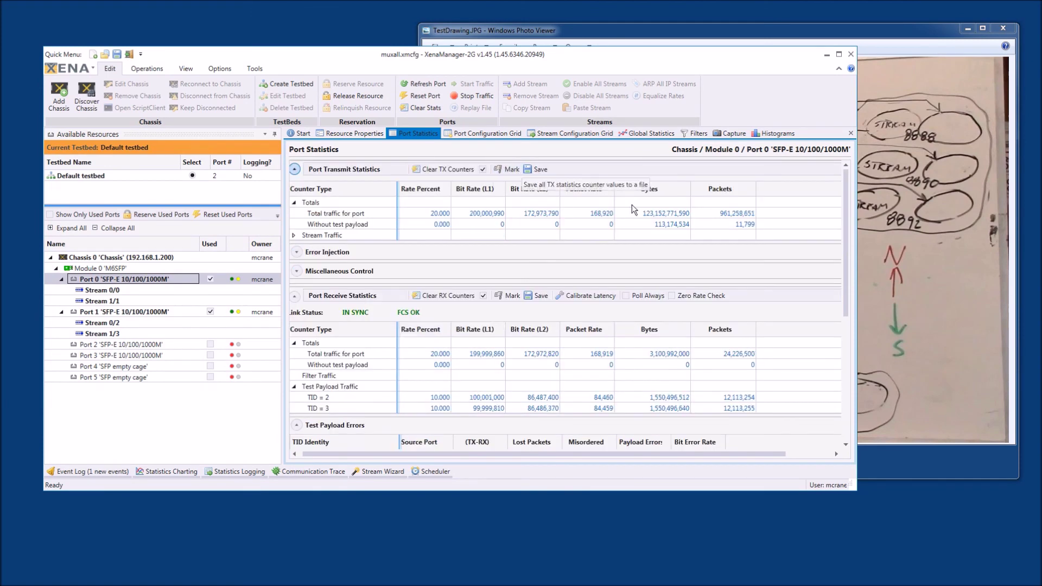
click(533, 168)
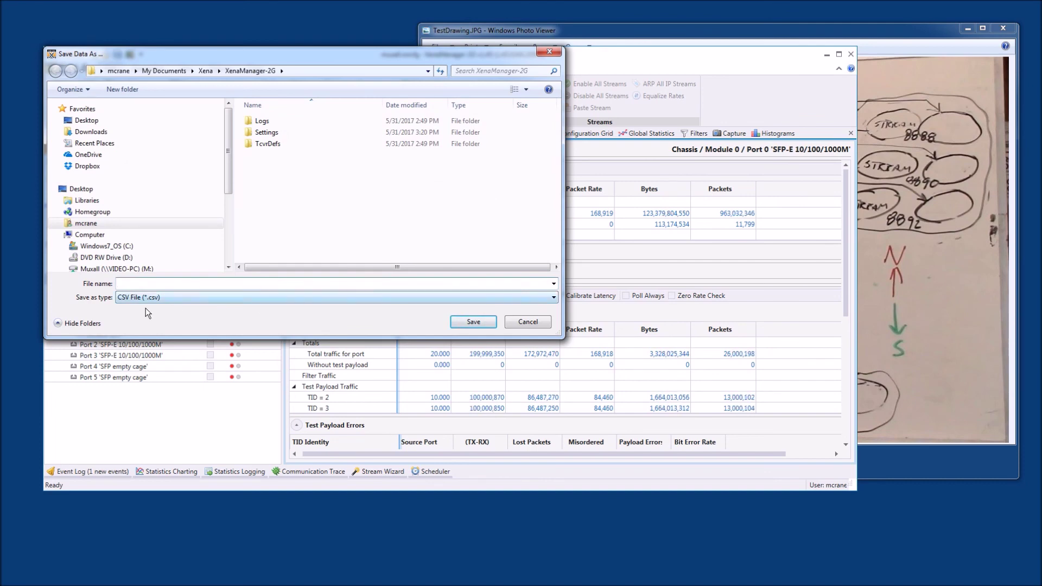
click(537, 321)
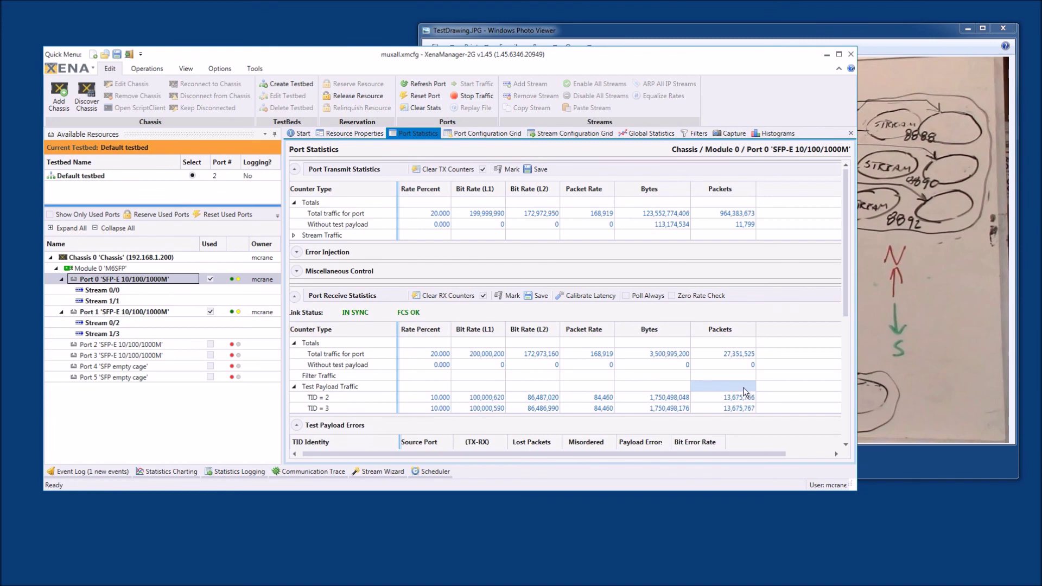
click(294, 169)
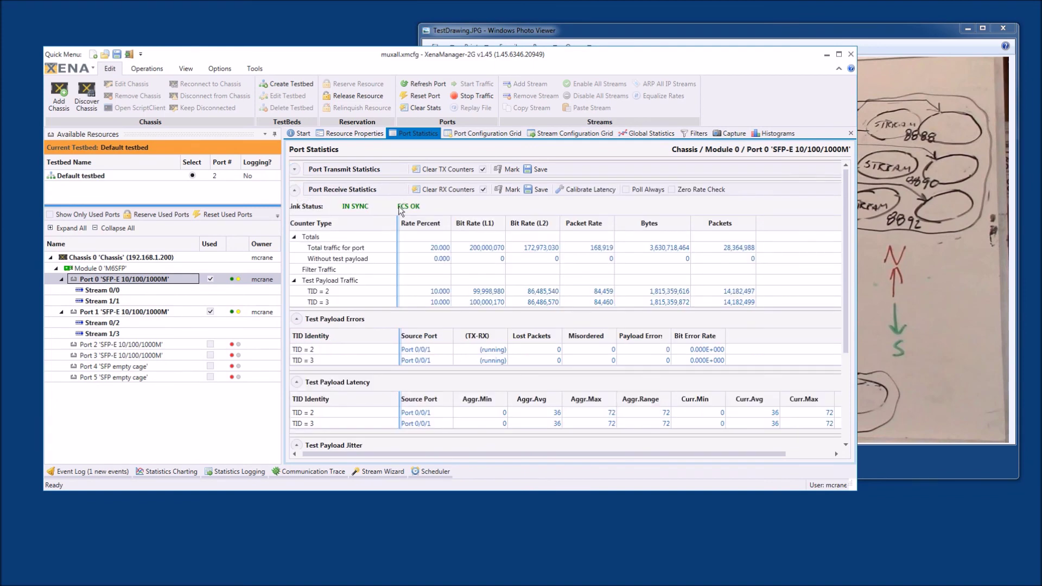
scroll(409, 282, down, 5)
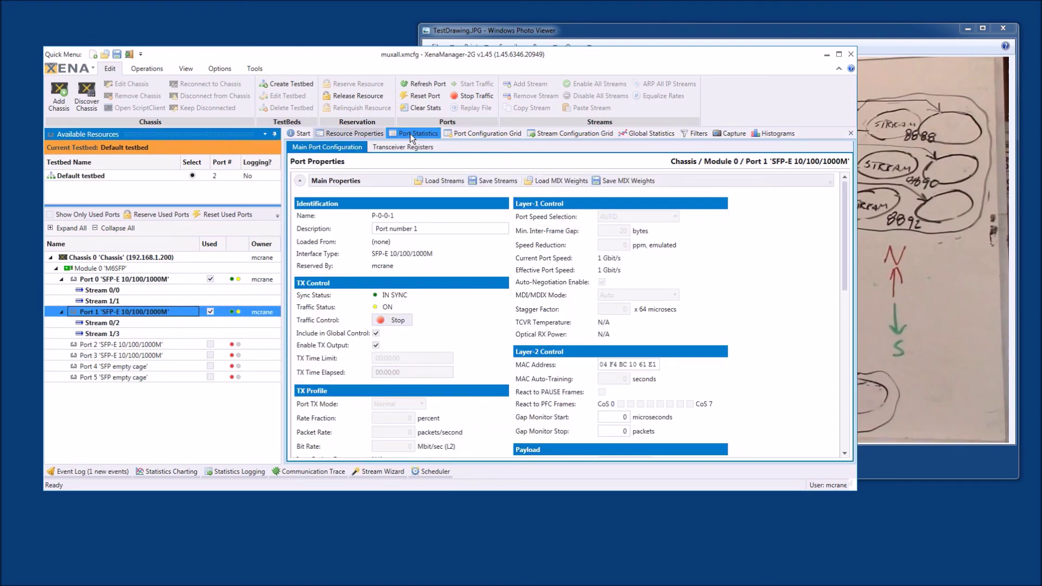
Examine the error handling settings of all four streams in the stream configuration grid, showing and hiding the read-only columns
click(556, 132)
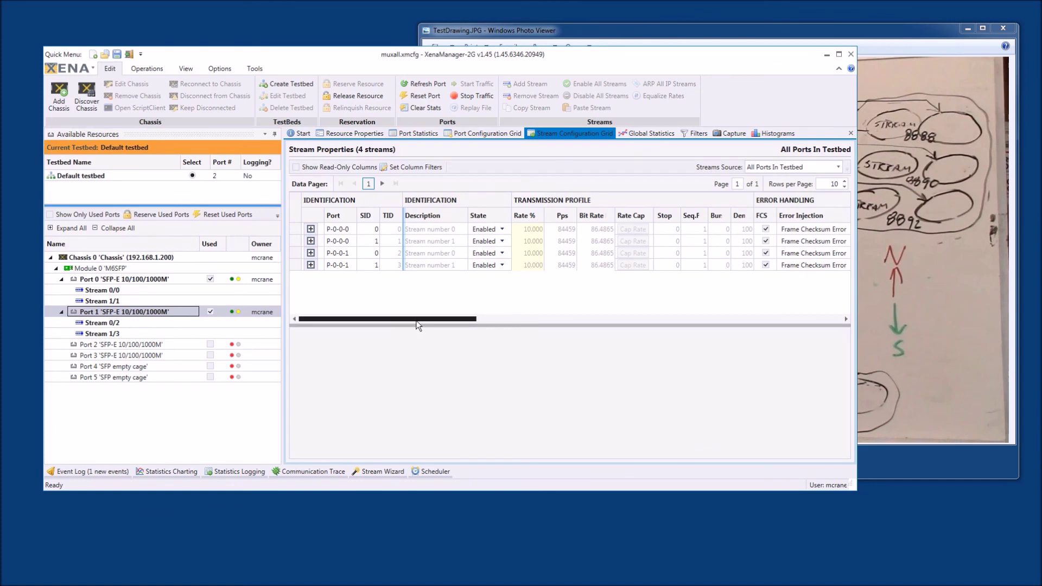
drag(417, 324, 442, 324)
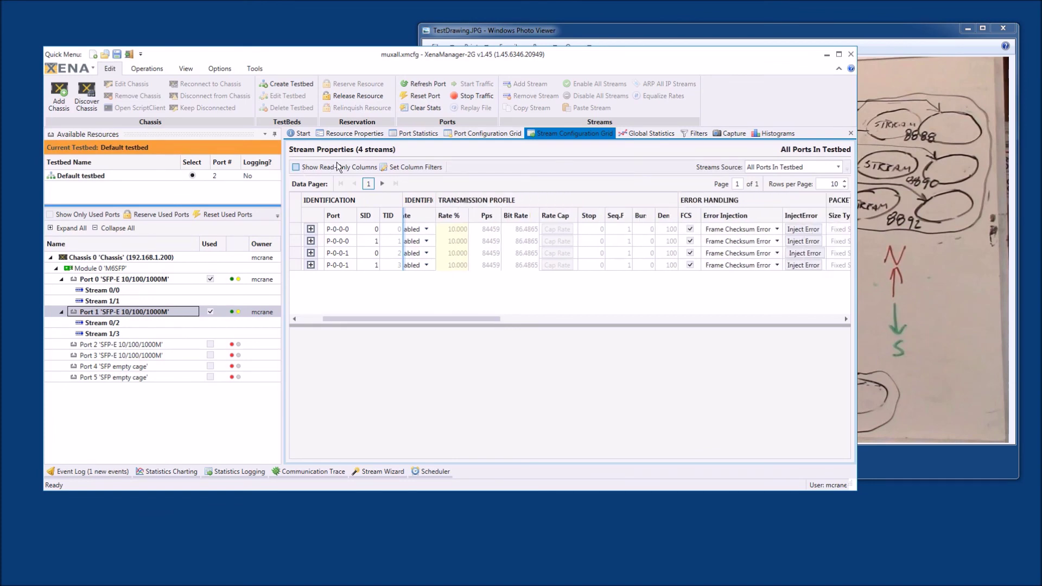
drag(411, 318, 537, 318)
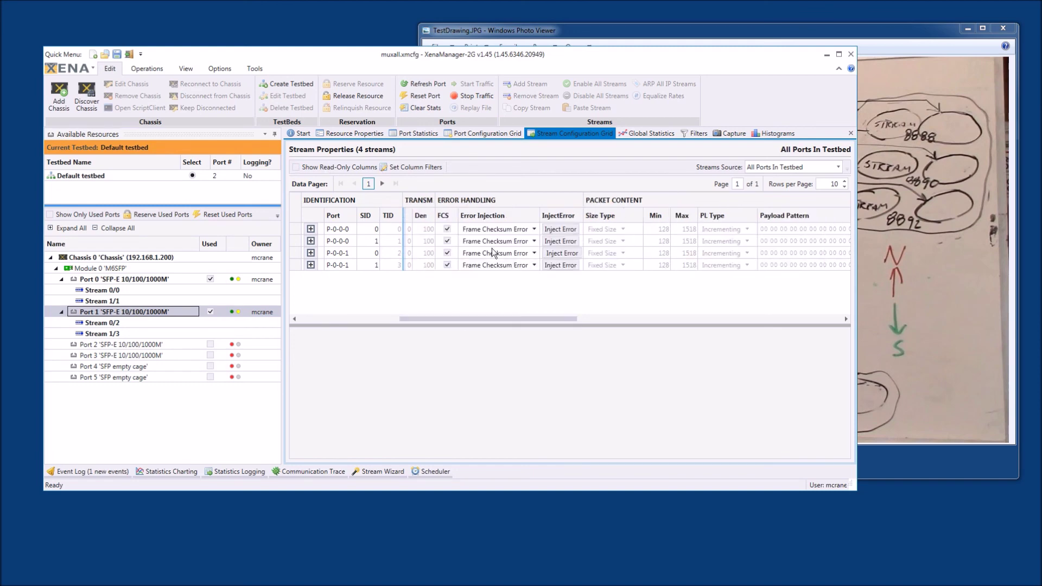
click(296, 167)
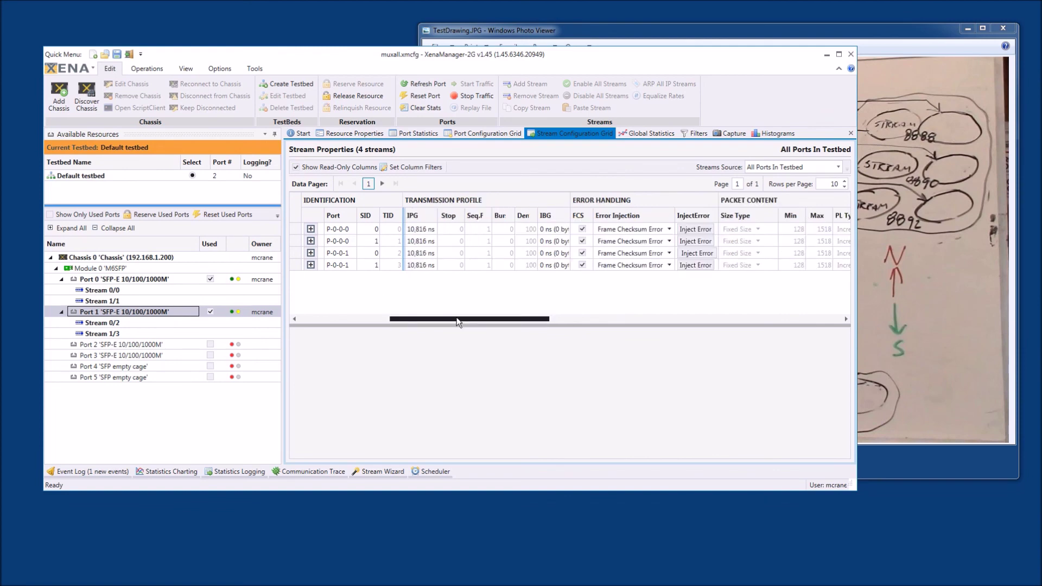
drag(464, 320, 513, 318)
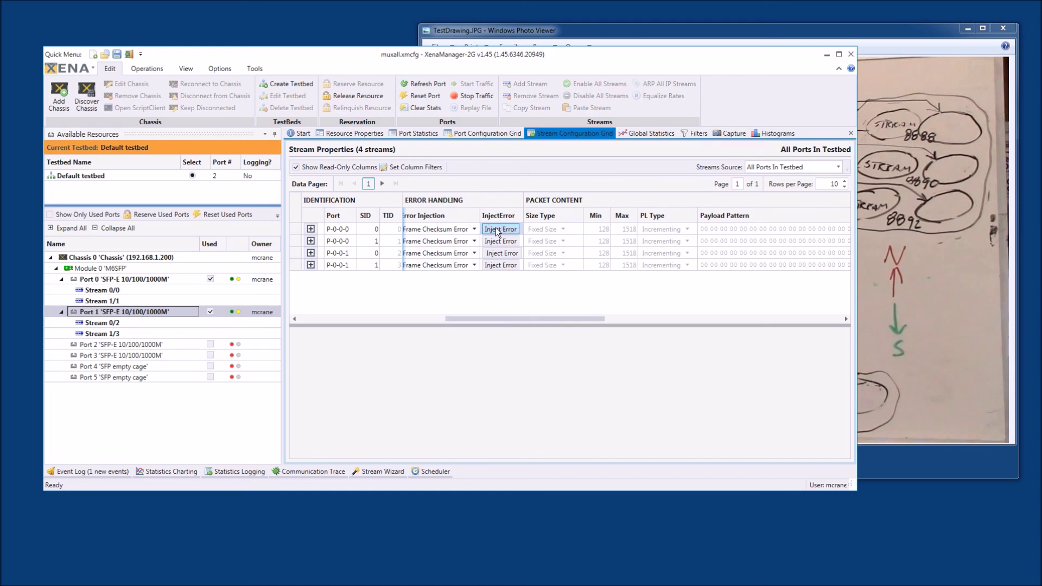
click(296, 167)
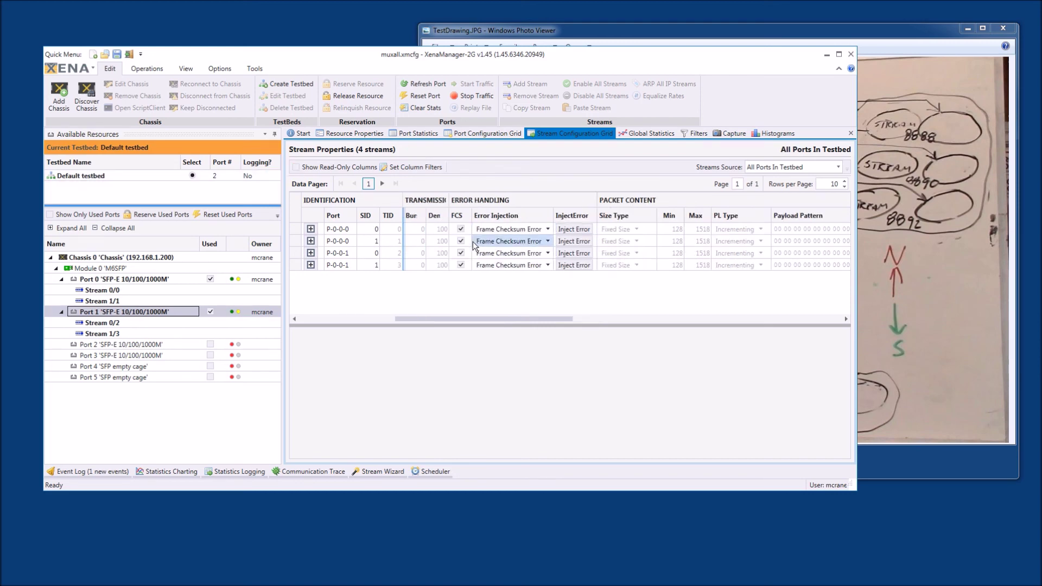
Inject one, two, three and four Frame Checksum Errors into Streams 0/0, 1/1, 0/2 and 1/3 respectively
click(547, 229)
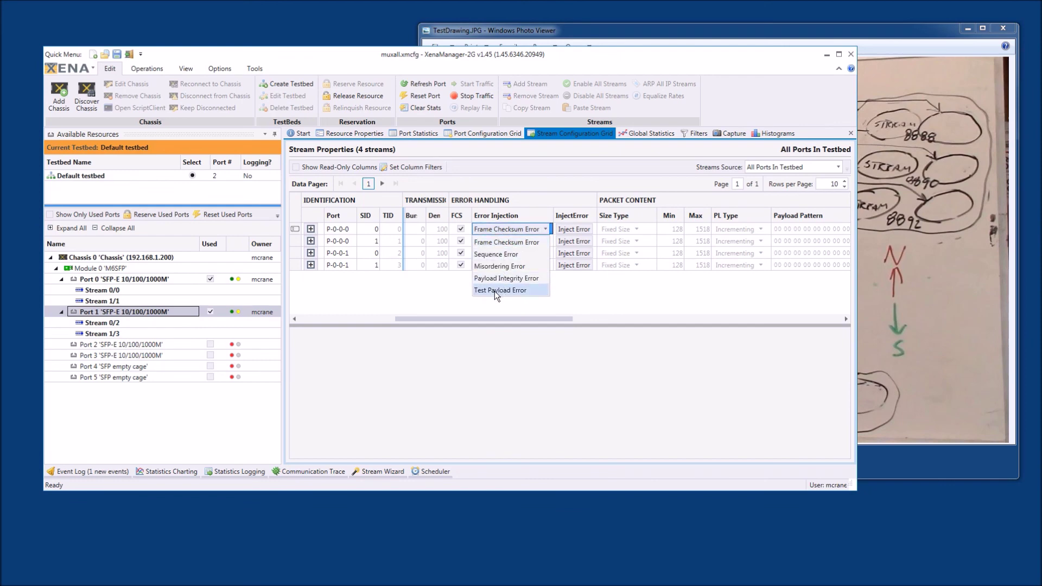
click(504, 242)
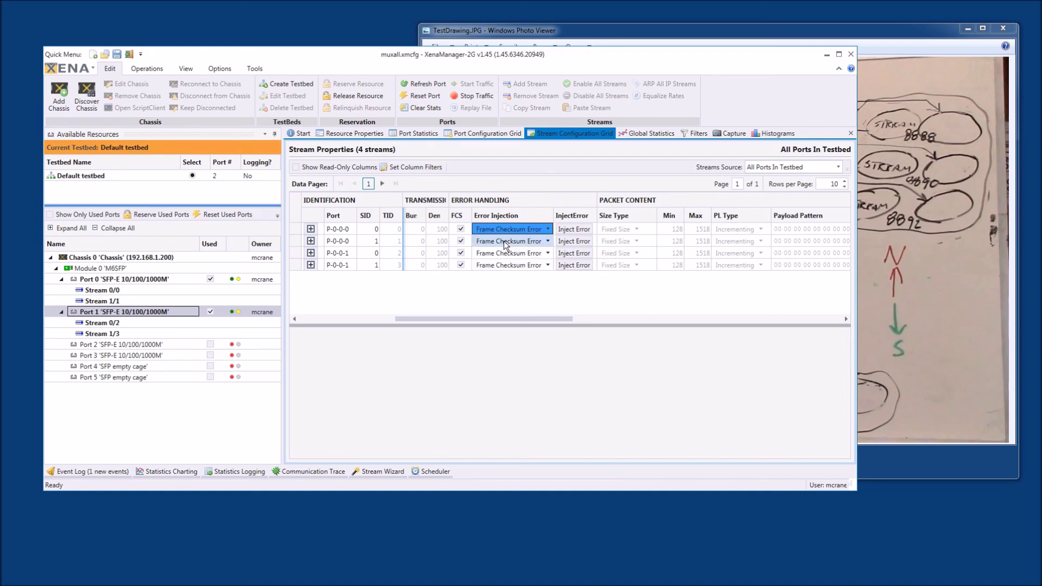
click(568, 243)
click(568, 243)
click(573, 255)
click(574, 255)
click(574, 255)
click(574, 265)
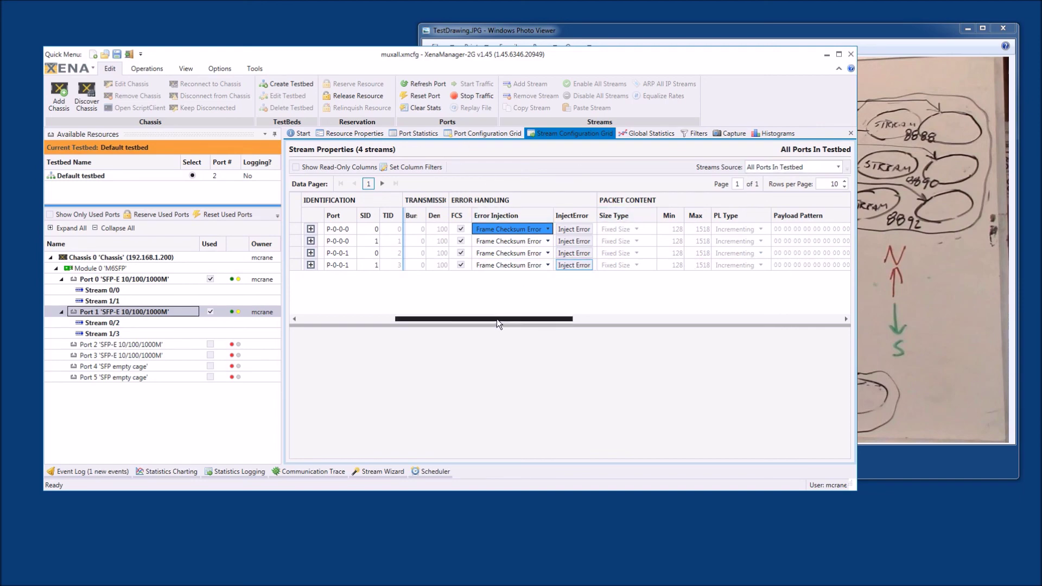
drag(498, 319, 638, 317)
drag(721, 313, 848, 314)
drag(386, 314, 369, 314)
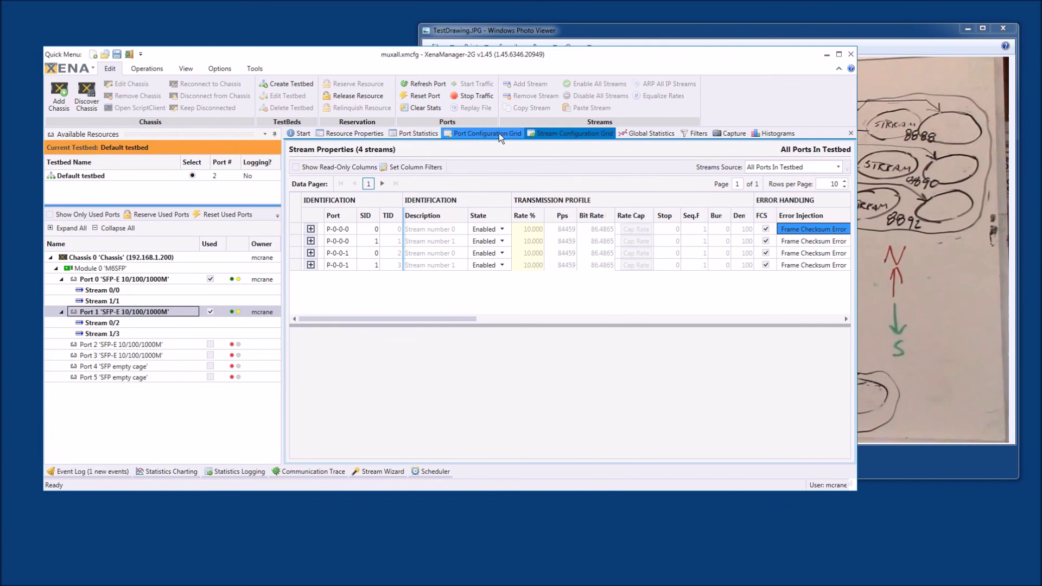
Check the port statistics for the injected errors, examining Port 0's FCS link status and lost packets for each test payload ID
click(409, 133)
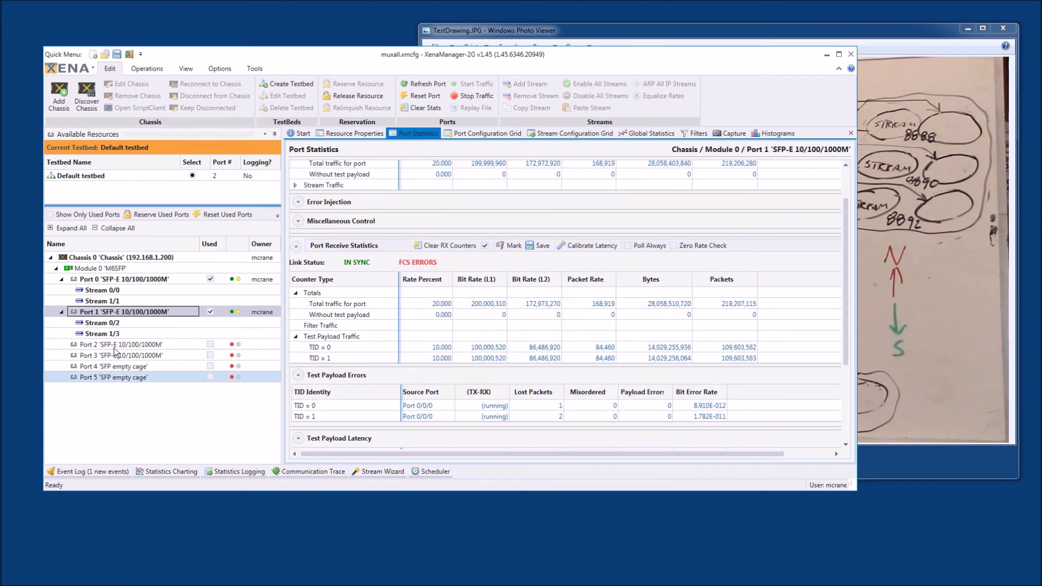
click(120, 280)
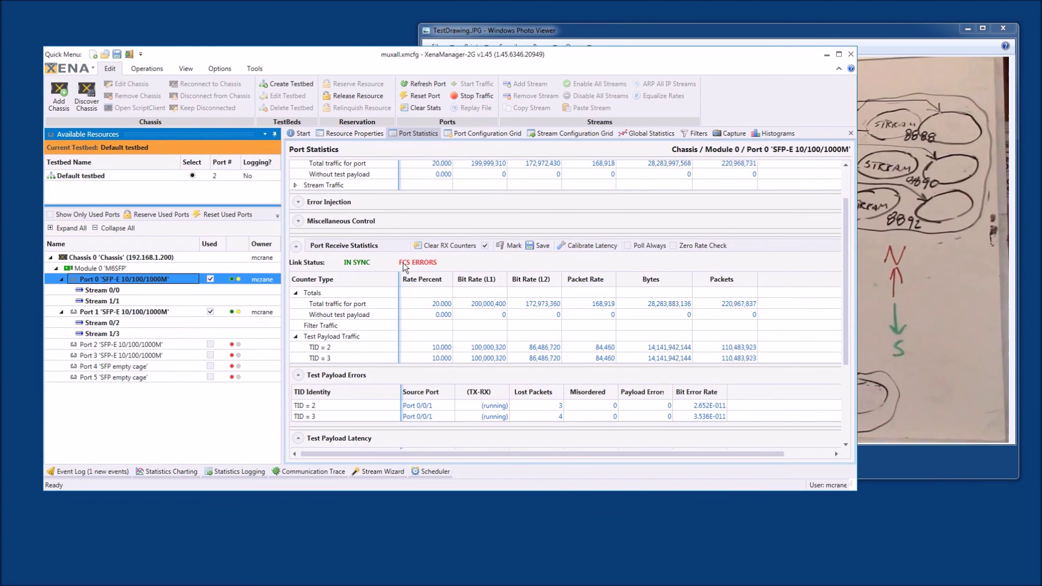
scroll(779, 306, down, 2)
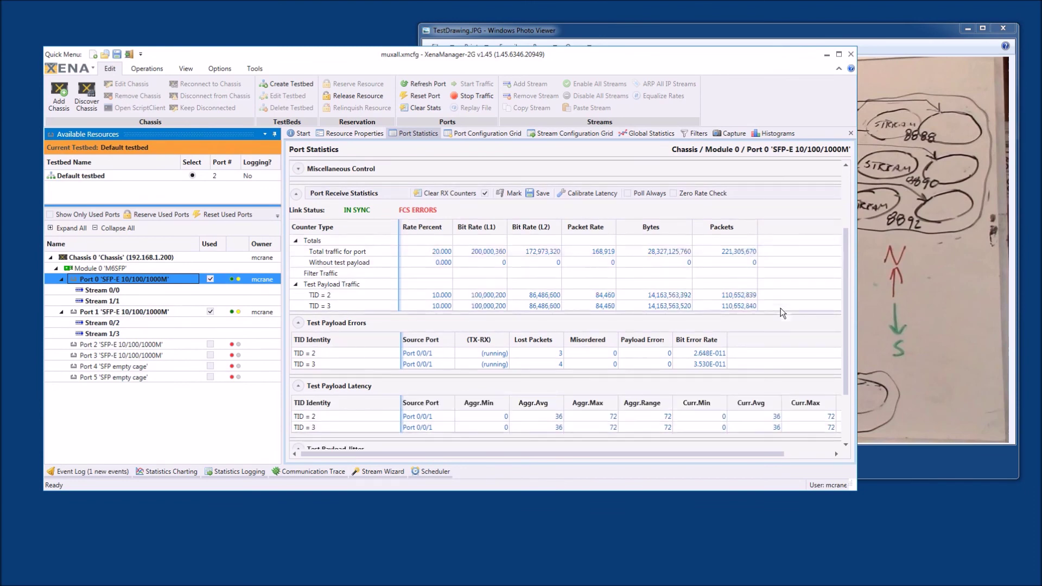
scroll(780, 307, down, 2)
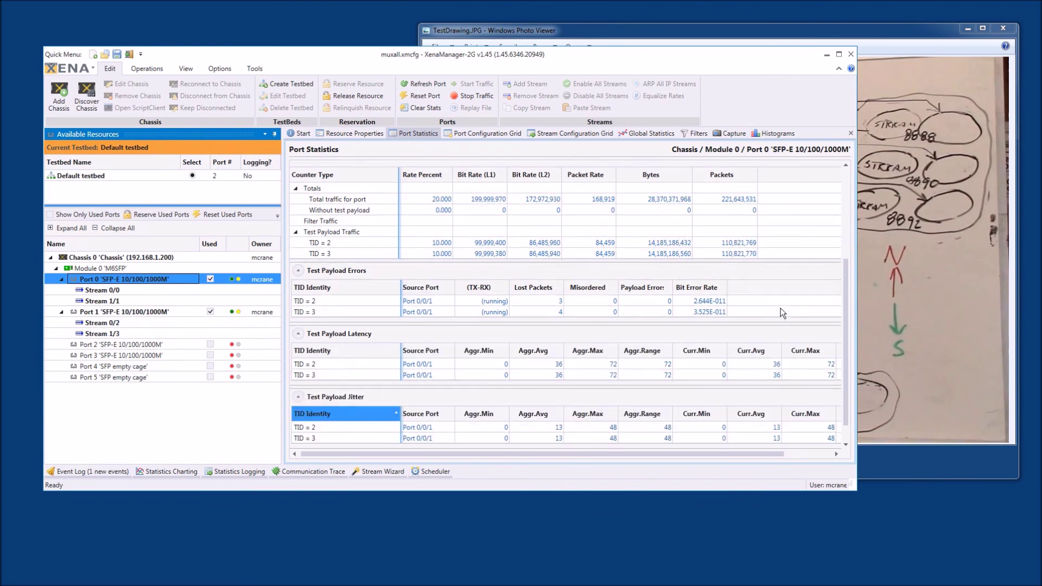
click(384, 302)
click(559, 302)
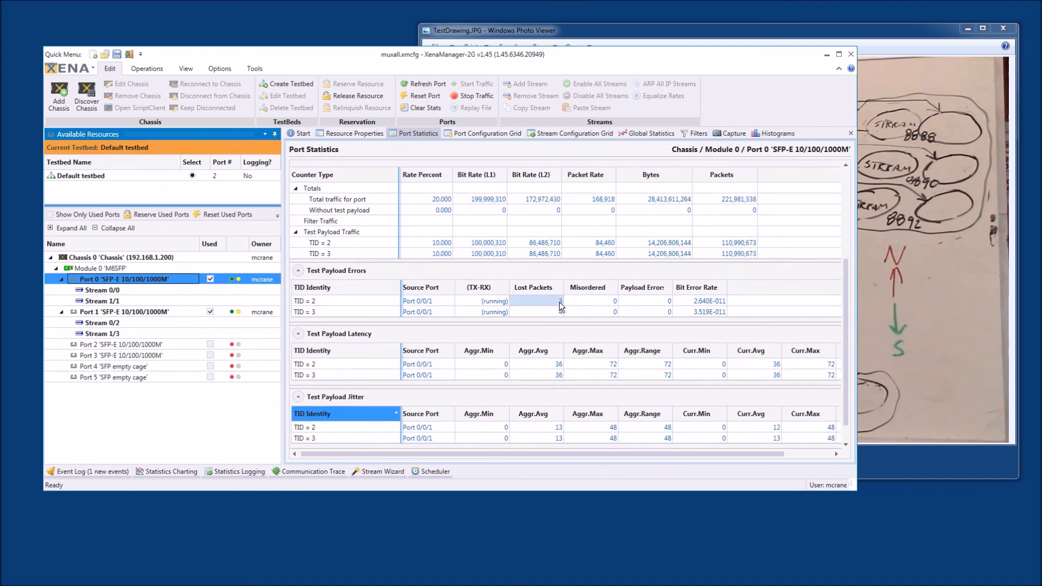
click(559, 312)
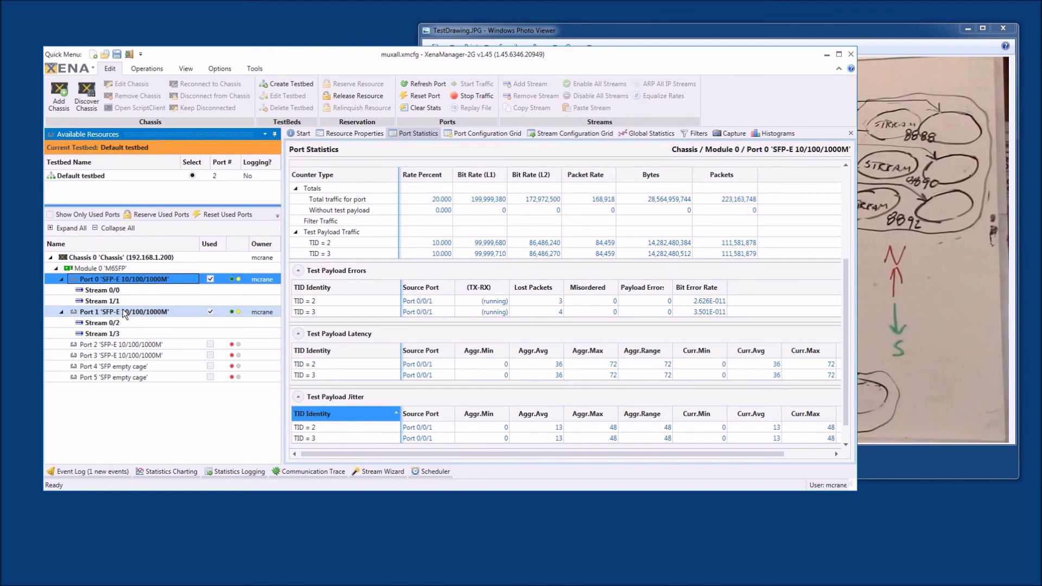
Examine Port 1's receive statistics, expand Misc. Counters and collapse Test Payload Jitter, and compare both ports' FCS error counters
click(122, 309)
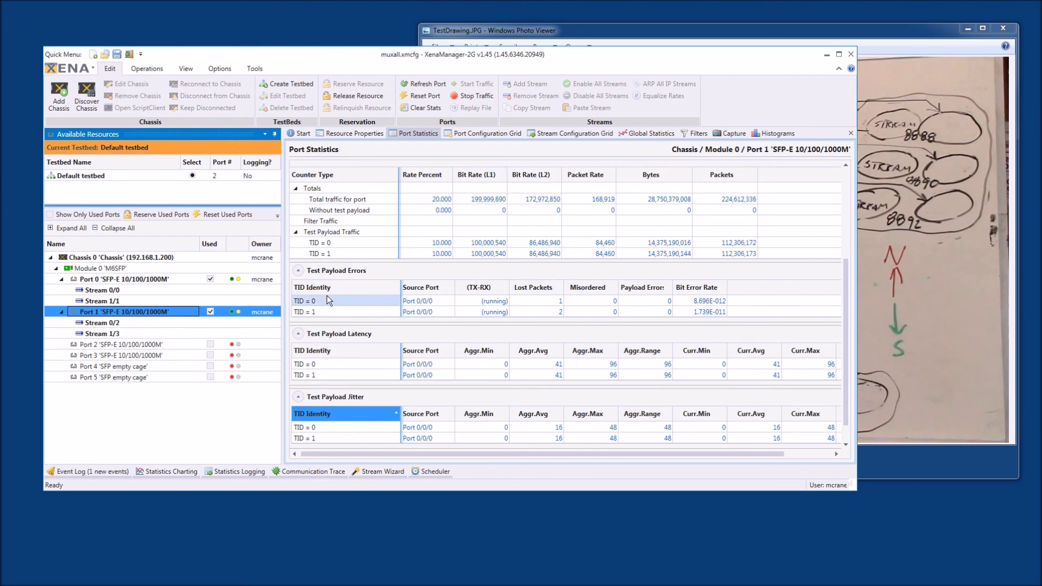
scroll(532, 359, up, 3)
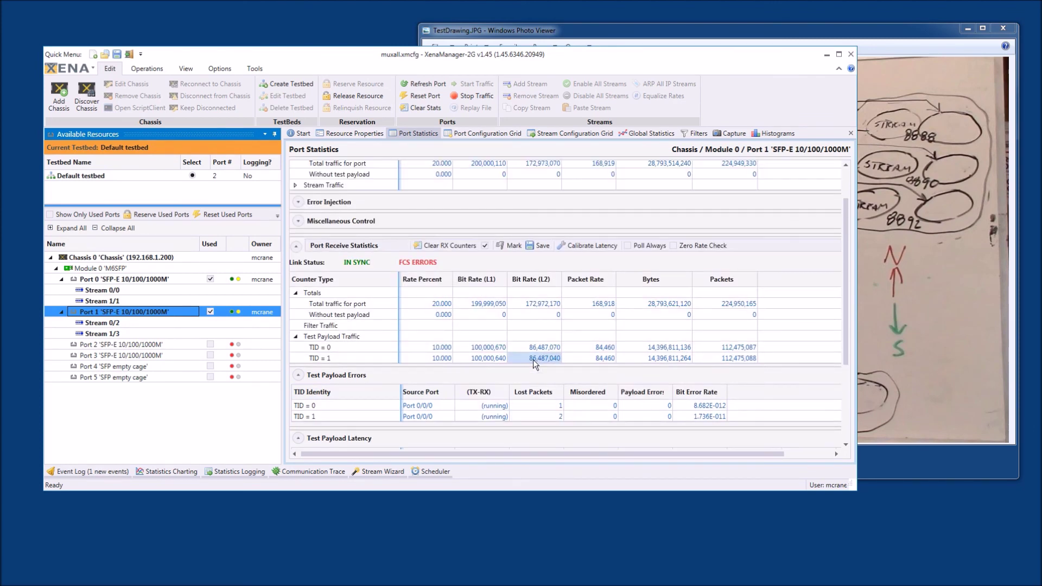
scroll(535, 400, down, 4)
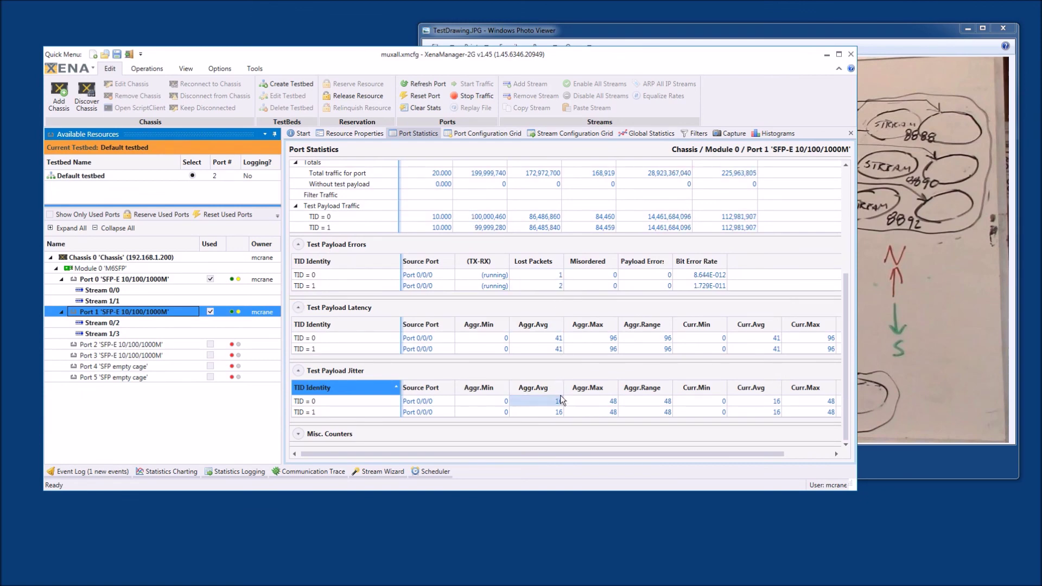
click(299, 434)
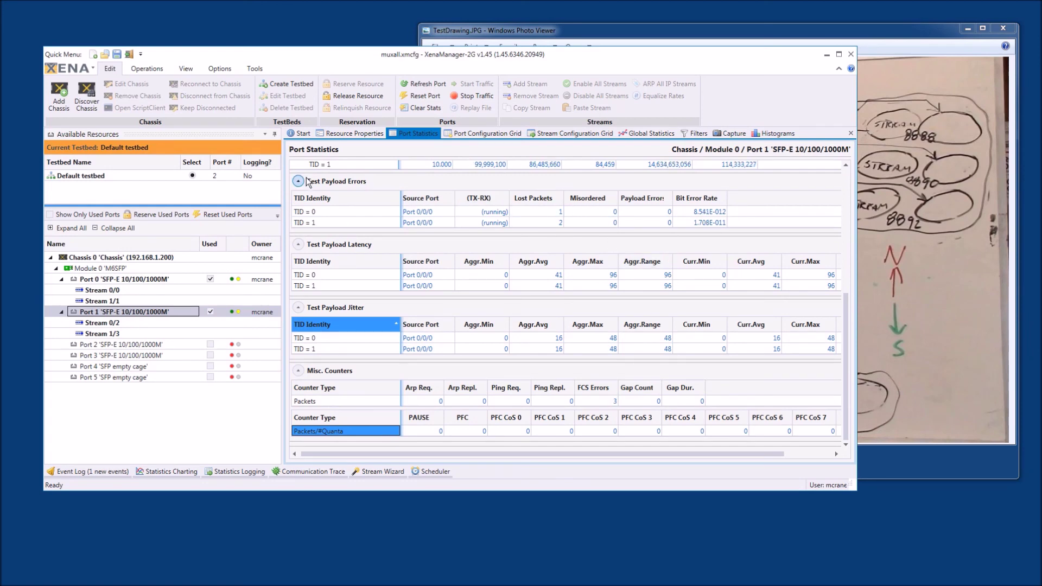
click(379, 305)
scroll(379, 304, up, 2)
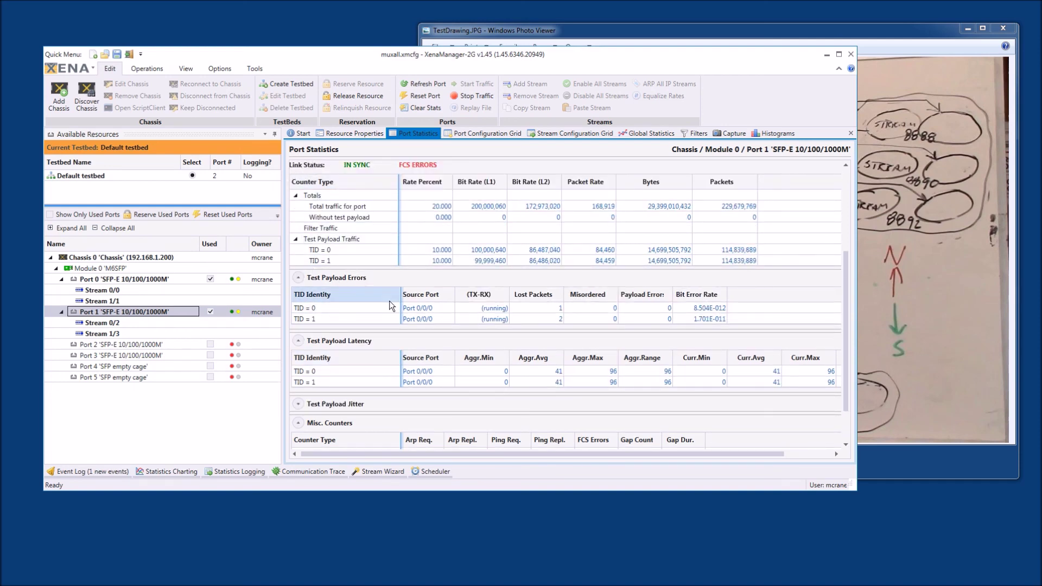
scroll(383, 353, down, 2)
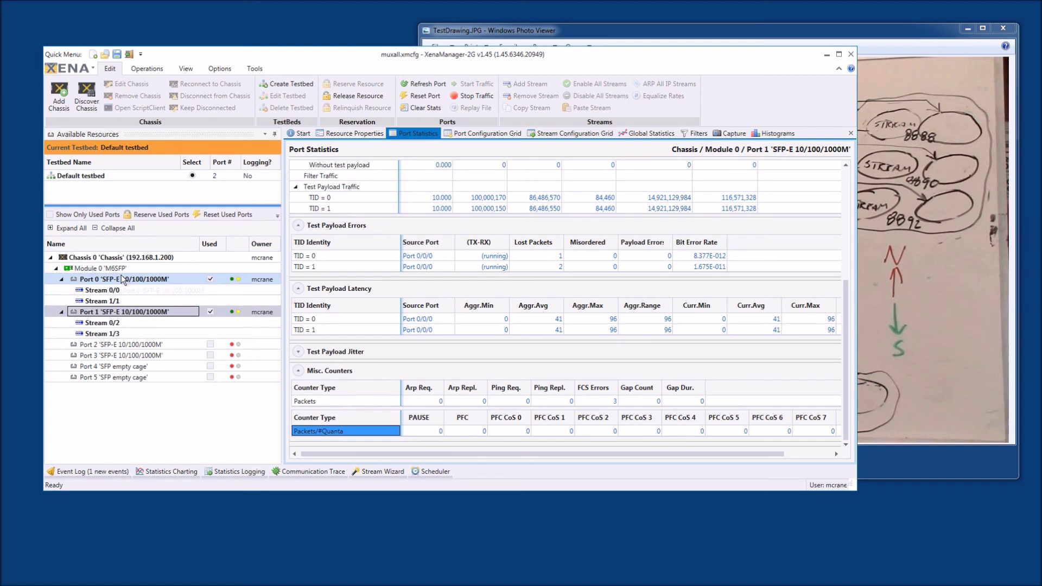
click(121, 277)
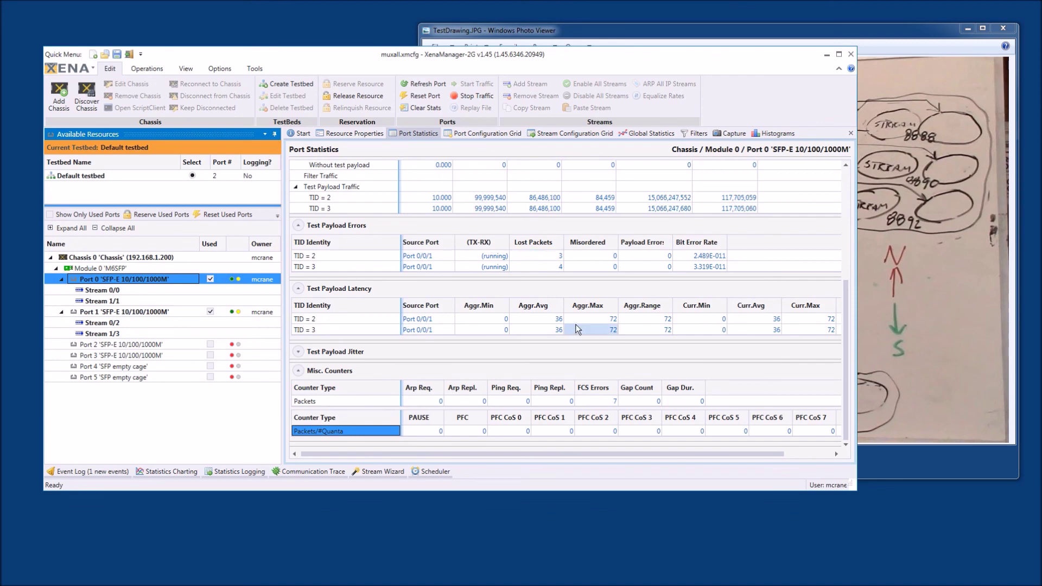
In the stream configuration grid, set the error injection type of both Port 0 streams to Test Payload Error
click(577, 134)
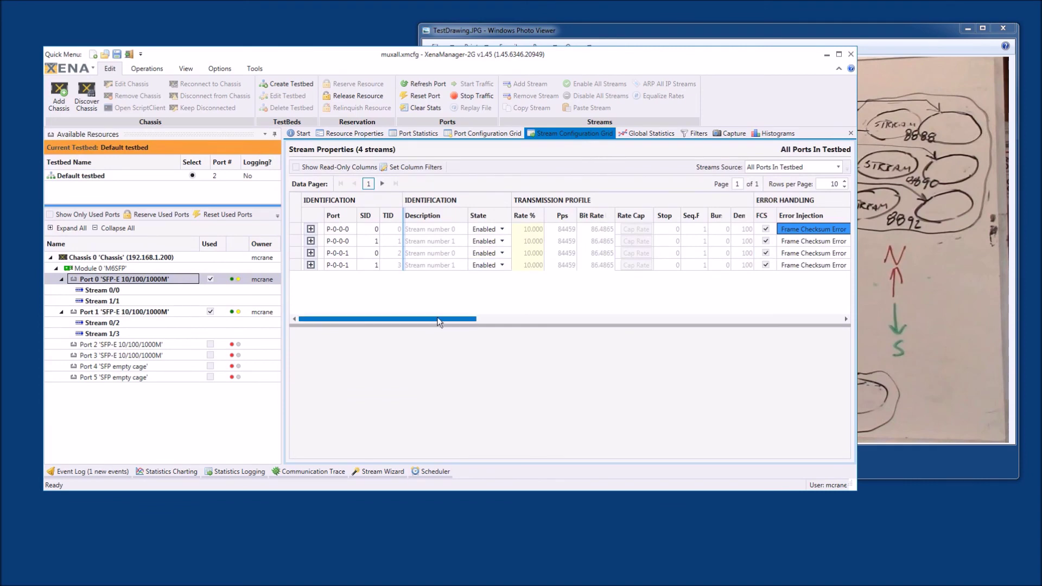
click(529, 319)
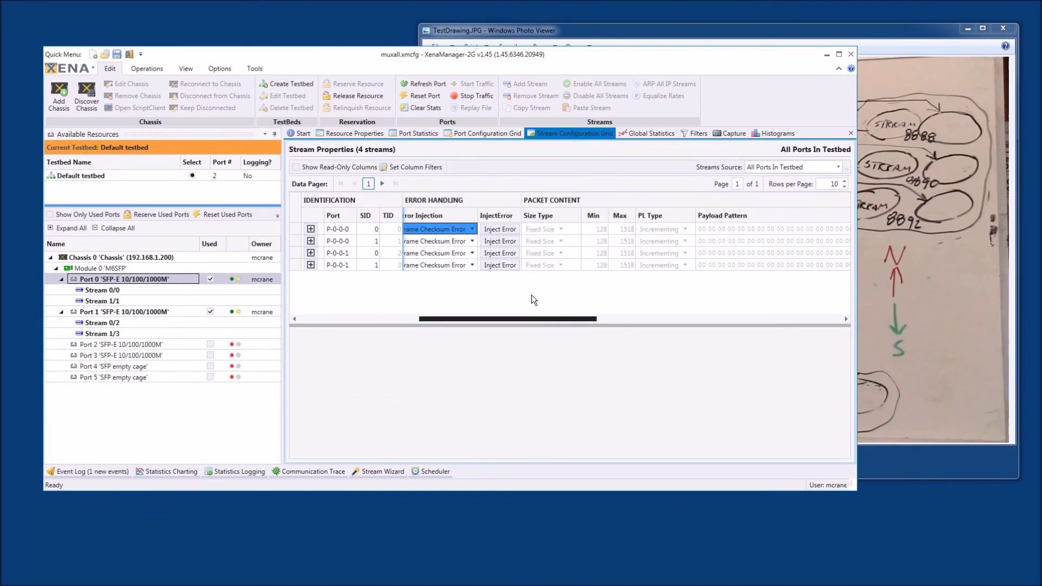
drag(492, 317, 466, 321)
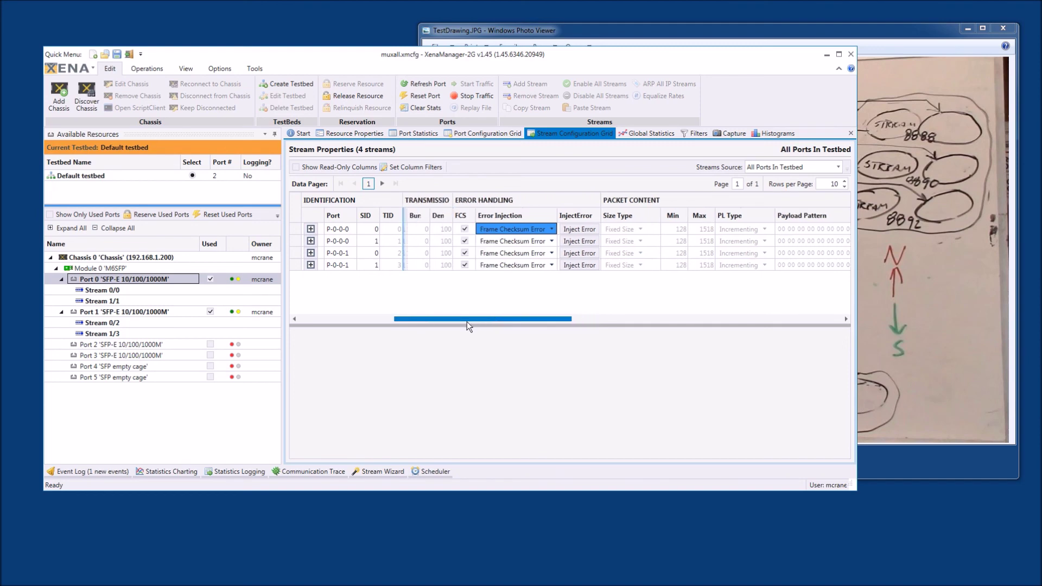
click(552, 230)
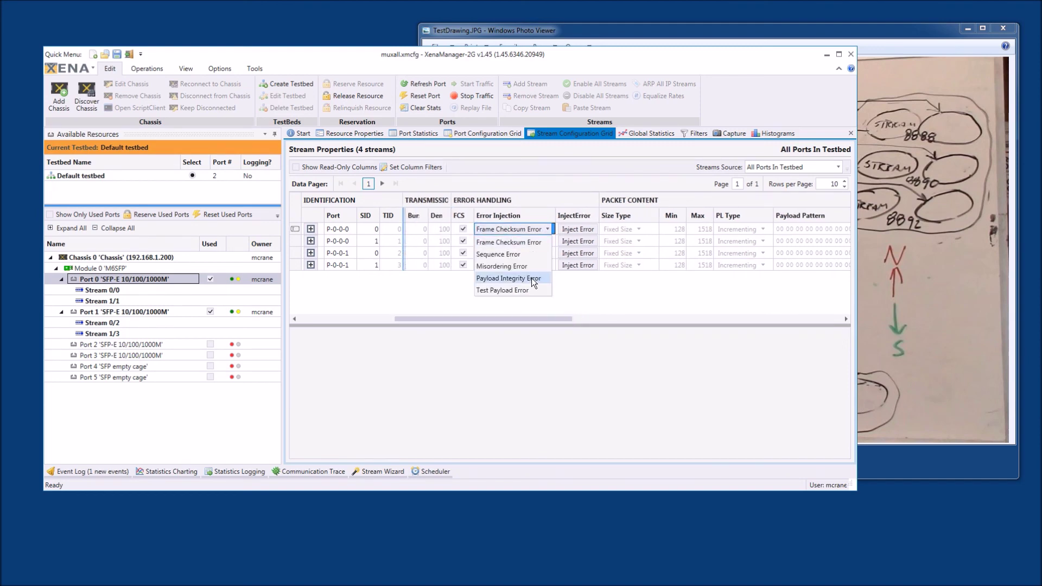
click(521, 289)
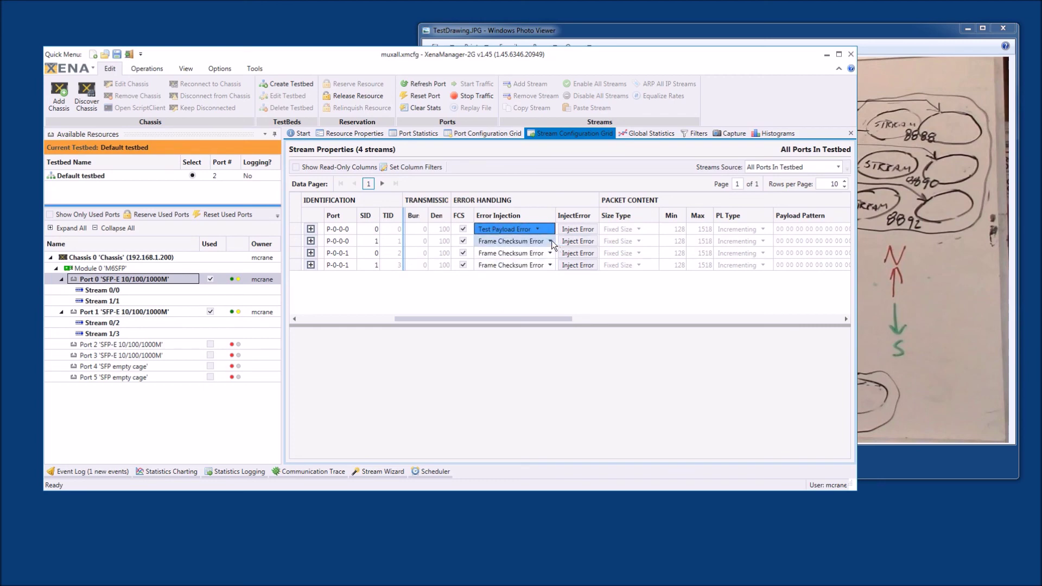
click(550, 241)
click(529, 301)
Set the error injection type of both Port 1 streams to Test Payload Error
click(552, 250)
click(551, 250)
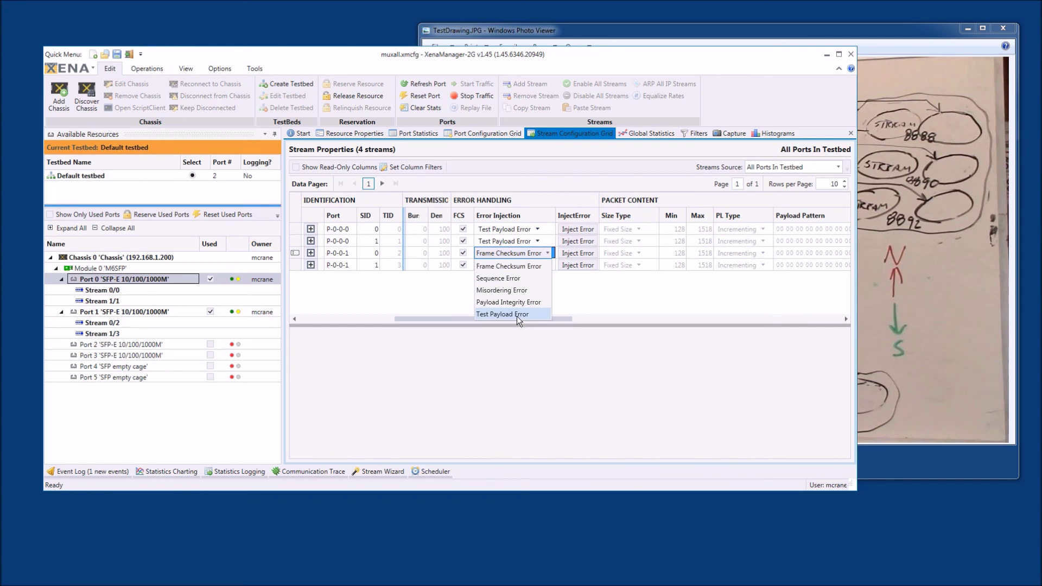
click(517, 316)
click(549, 264)
click(549, 265)
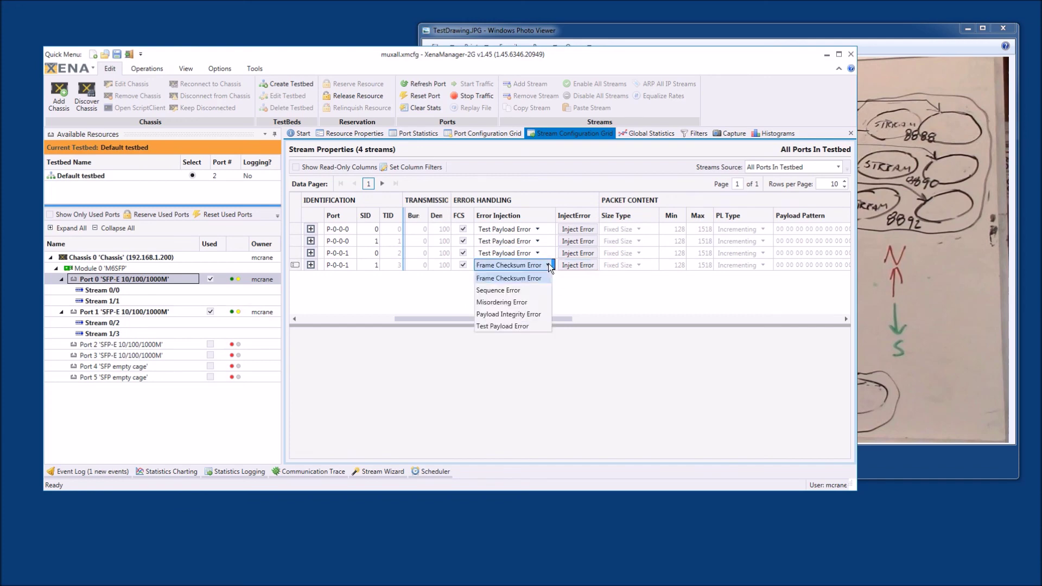
click(533, 326)
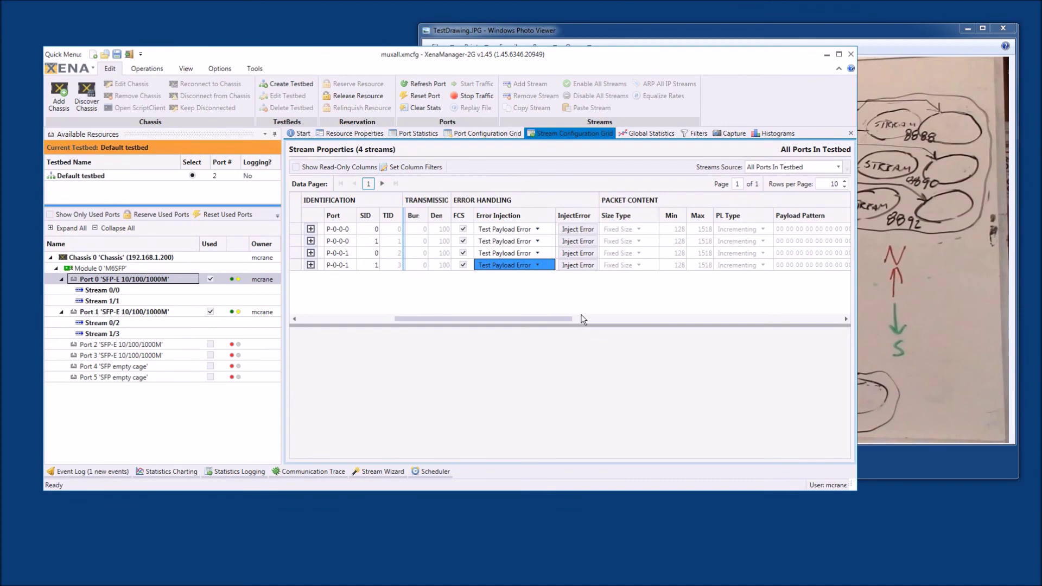
Inject one, two, three and four Test Payload Errors into Streams 0/0, 1/1, 0/2 and 1/3 respectively
click(573, 228)
click(586, 242)
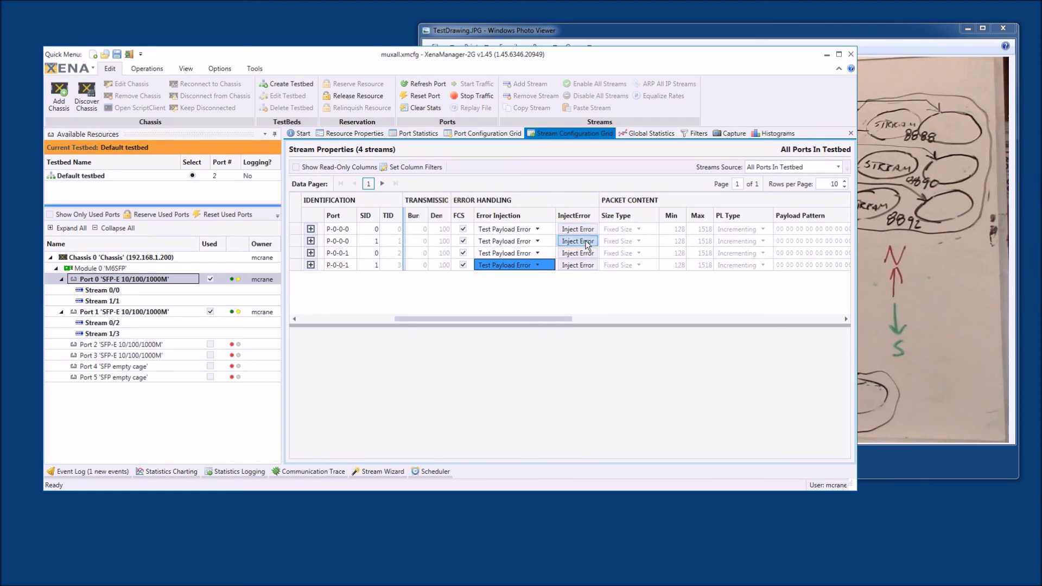
click(584, 241)
click(584, 255)
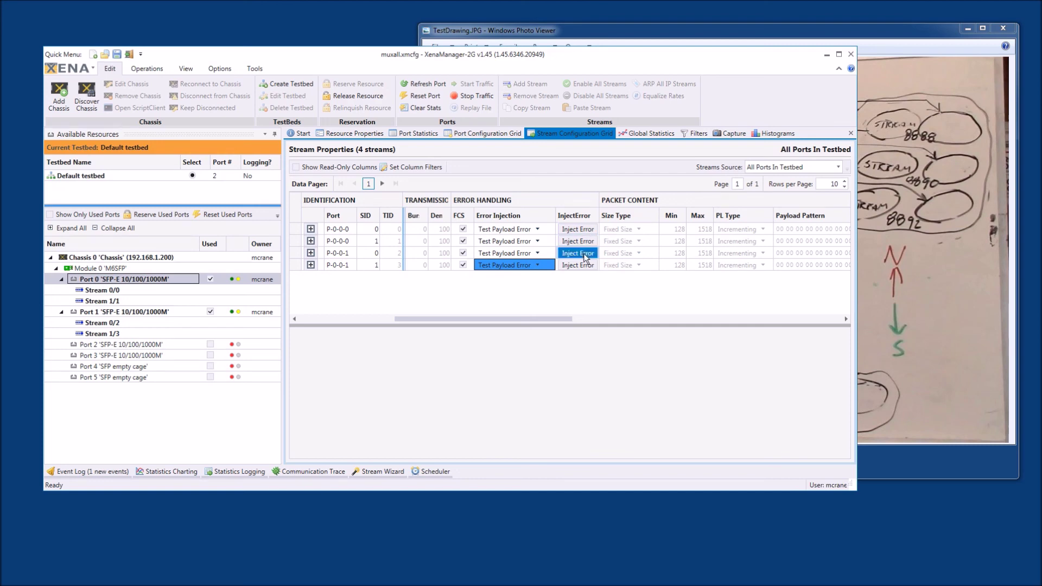
click(584, 255)
click(584, 266)
click(584, 265)
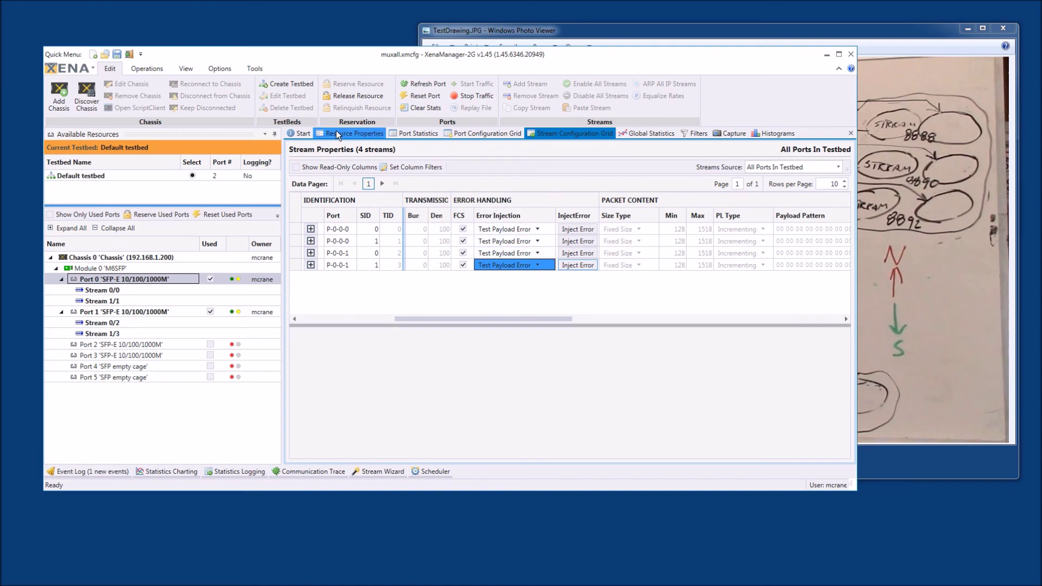
Check Port 0's lost packets and FCS link status in the port statistics, and clear its receive counters
click(415, 132)
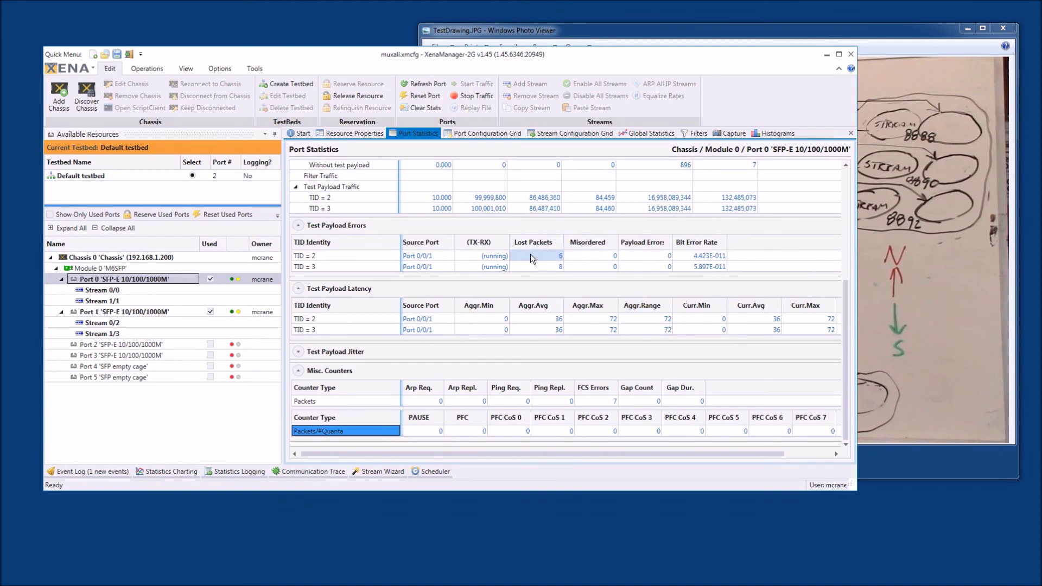
scroll(546, 258, up, 2)
scroll(546, 258, up, 2)
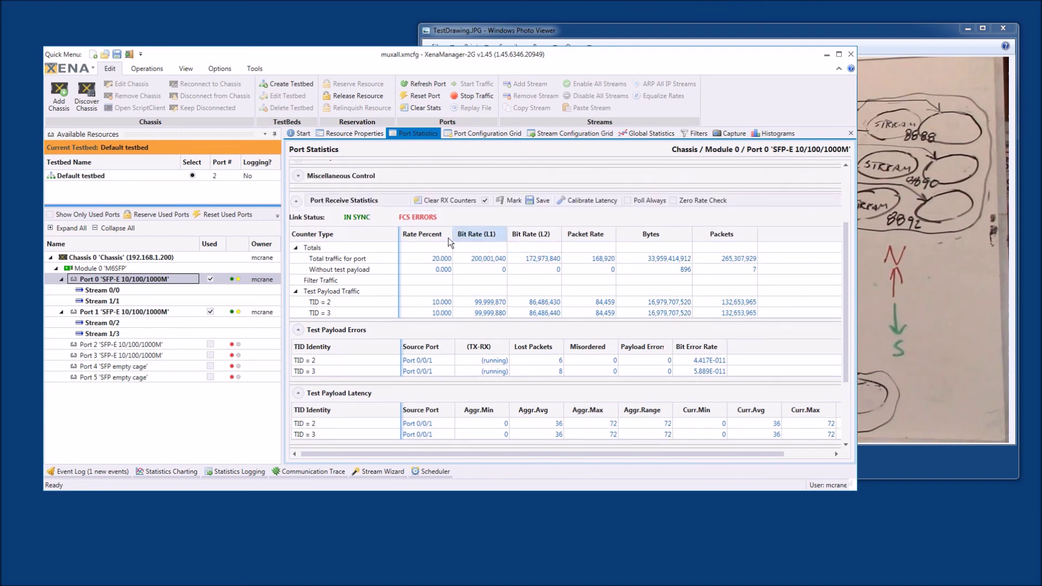
click(446, 200)
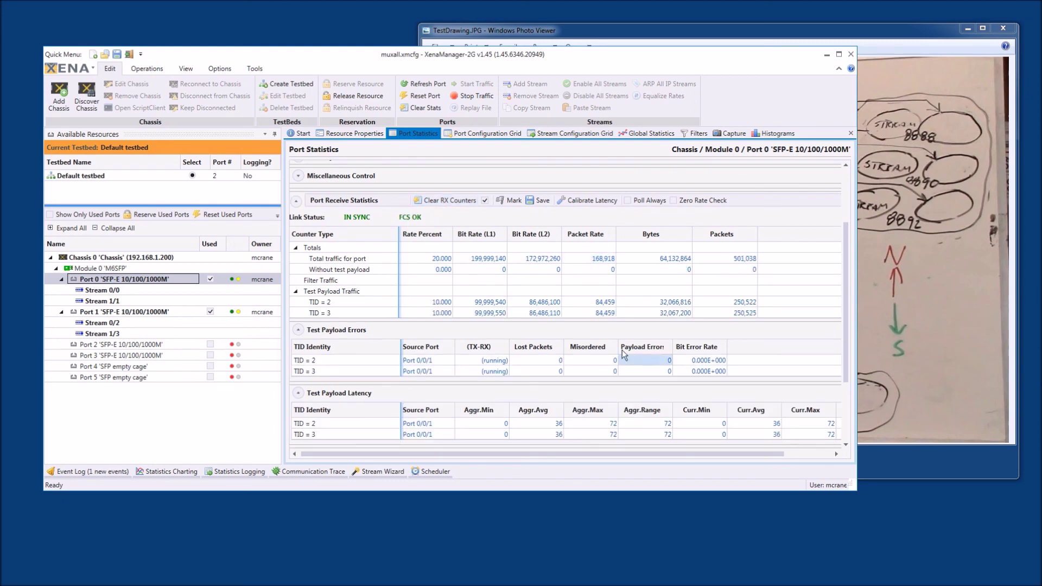
Inject one test payload error into SID 0 of port P-0-0-1 and two into its SID 1
scroll(552, 321, down, 3)
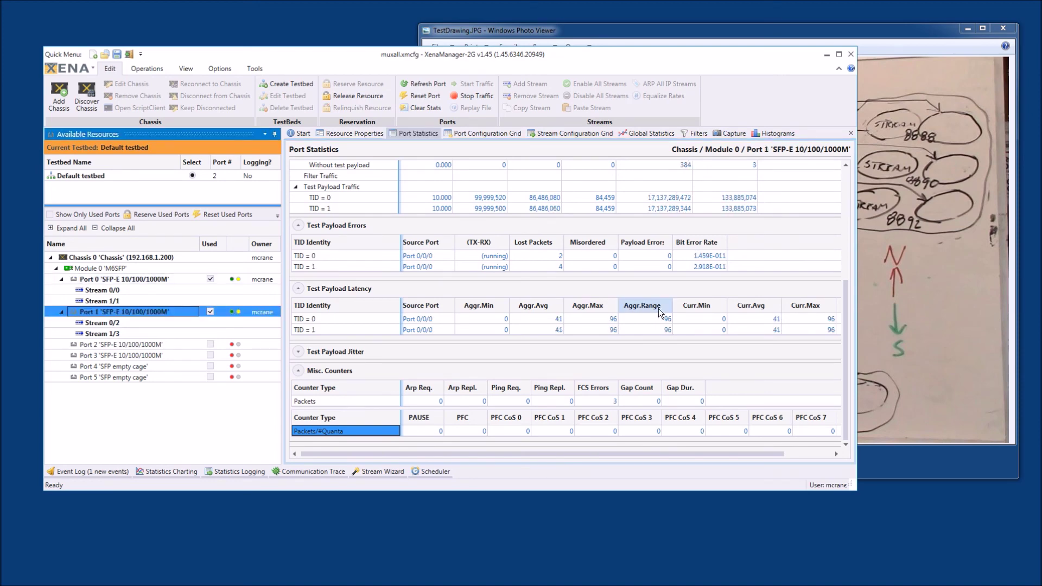
click(562, 135)
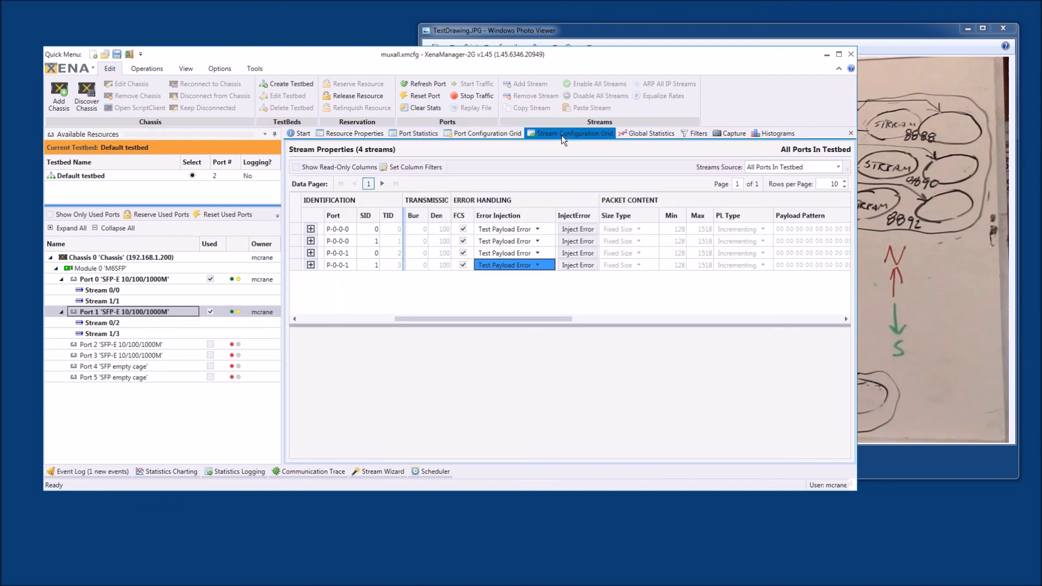
click(579, 256)
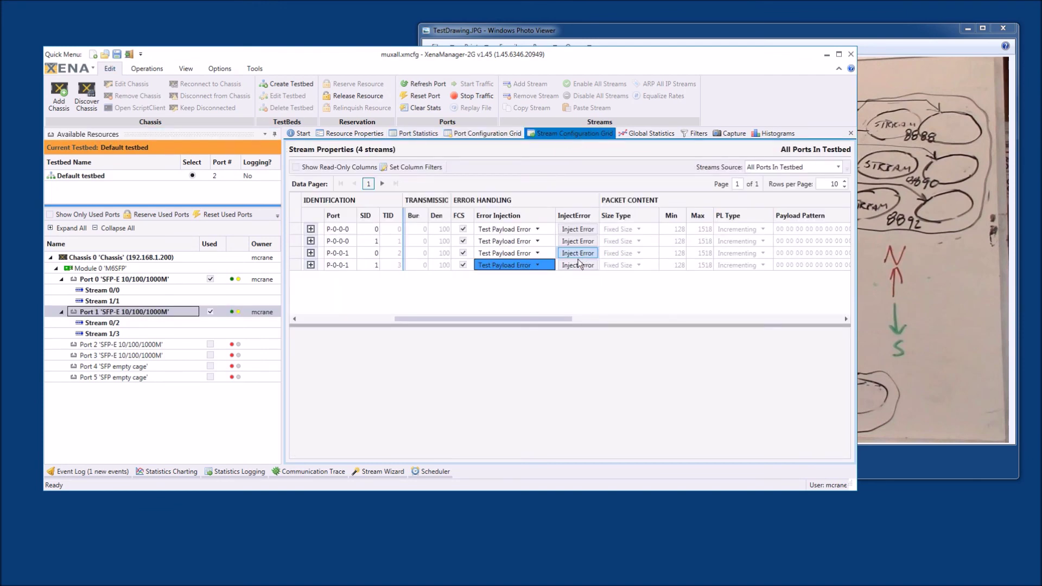
click(581, 267)
click(581, 265)
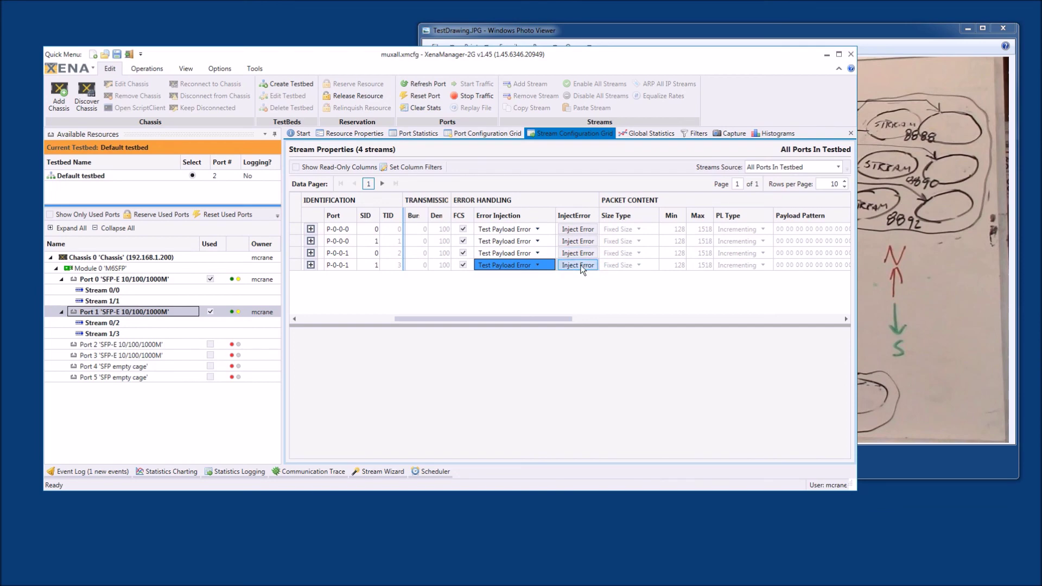
Check Port 0's test payload error counters and the error injection types offered for P-0-0-0 SID 0
click(125, 280)
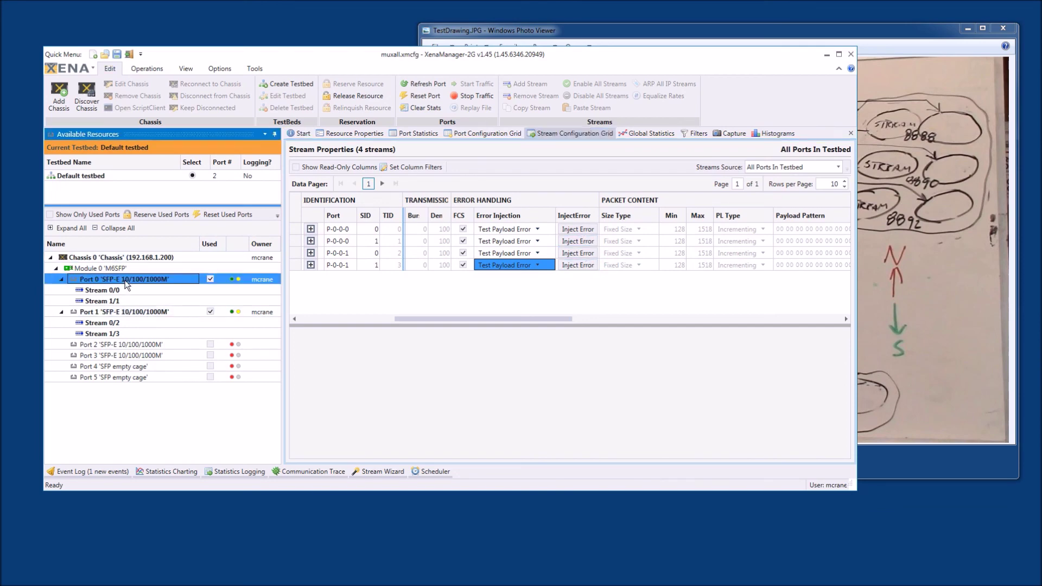
click(432, 137)
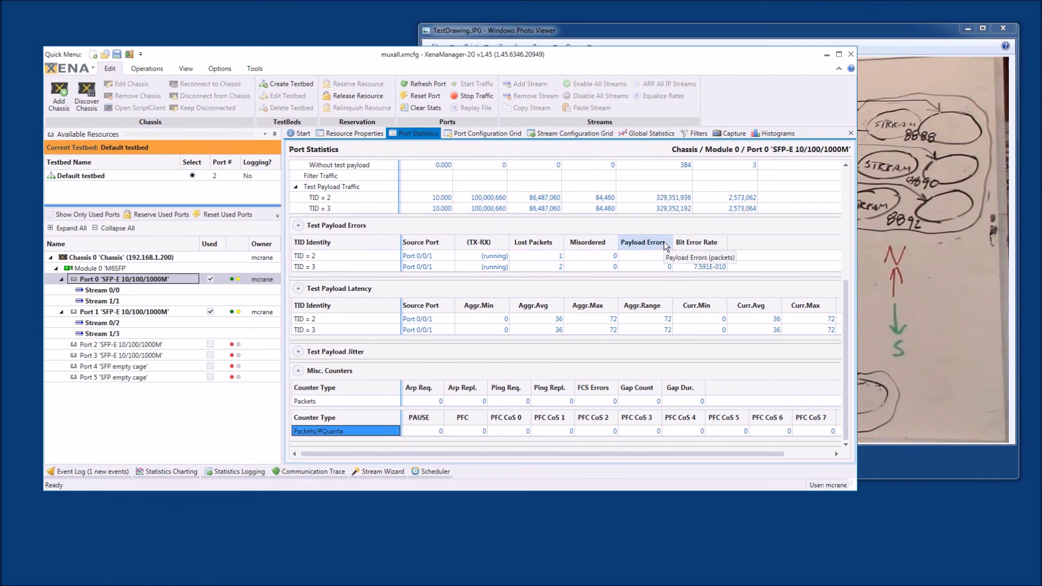
click(573, 134)
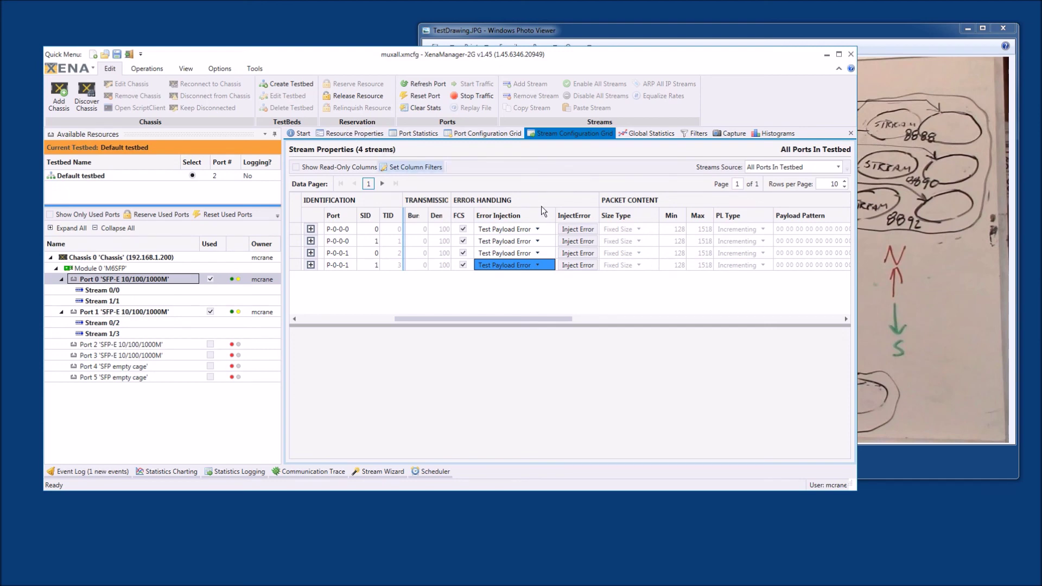
click(541, 227)
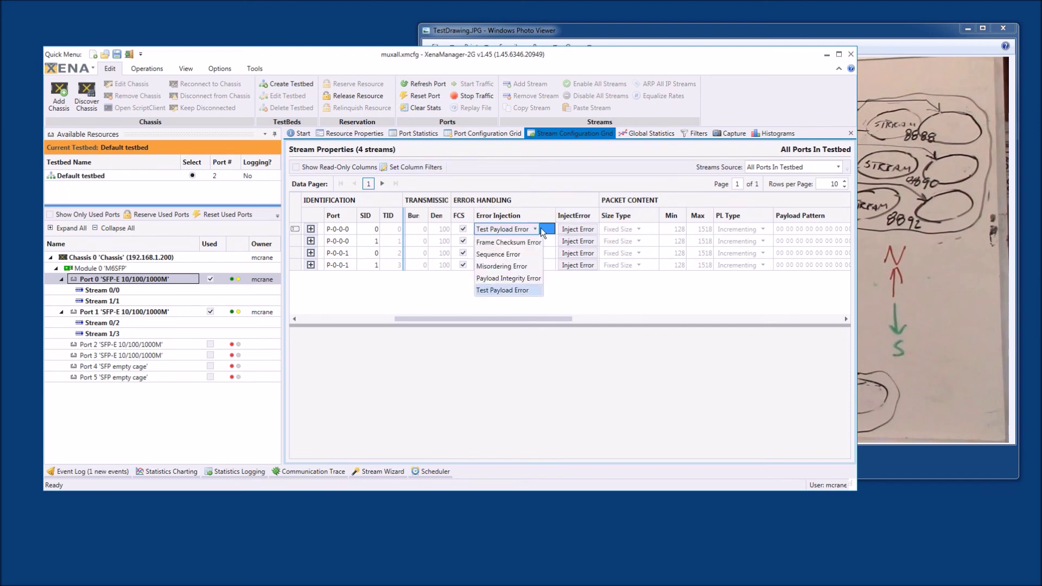
click(540, 227)
click(334, 132)
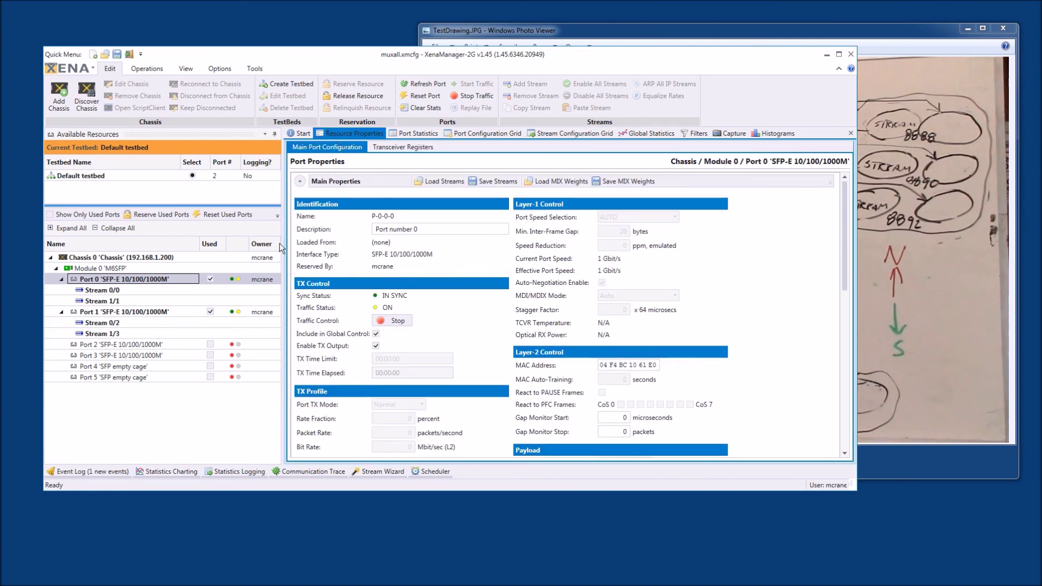
Expand the test payload jitter statistics of Port 0 and review its receive traffic and test payload error counters
click(417, 134)
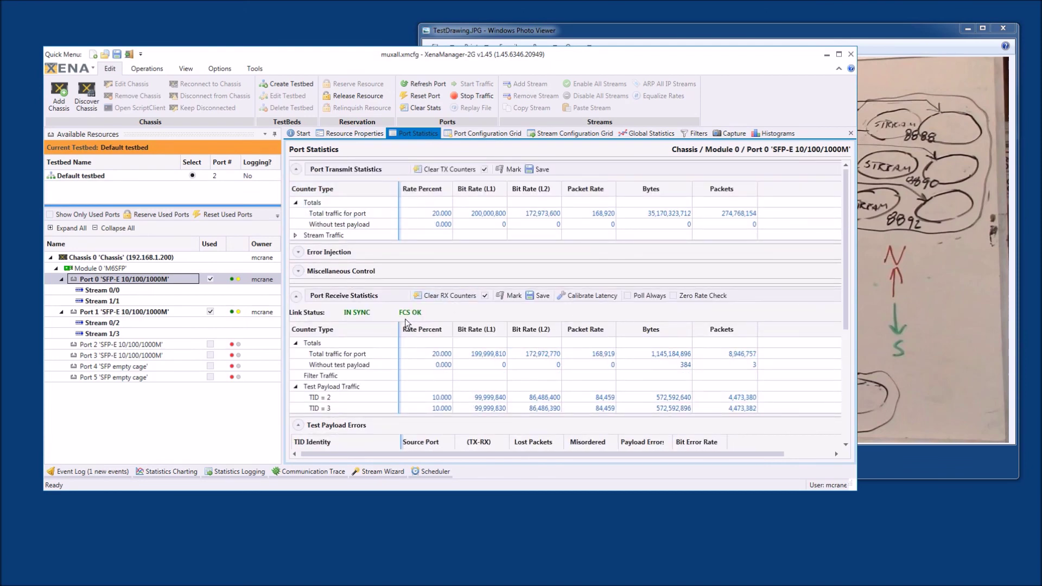
scroll(478, 316, down, 2)
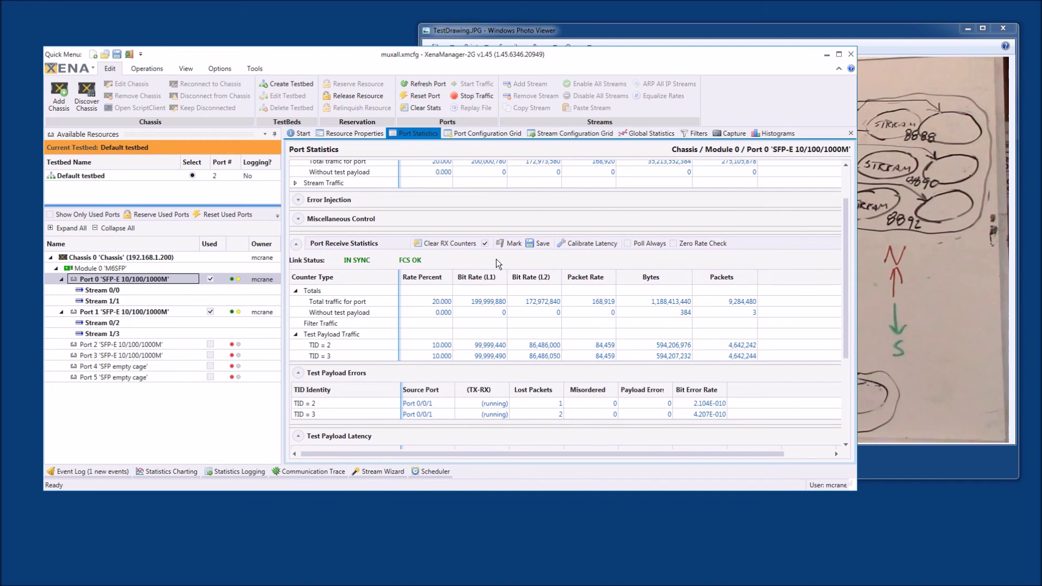
scroll(610, 389, down, 6)
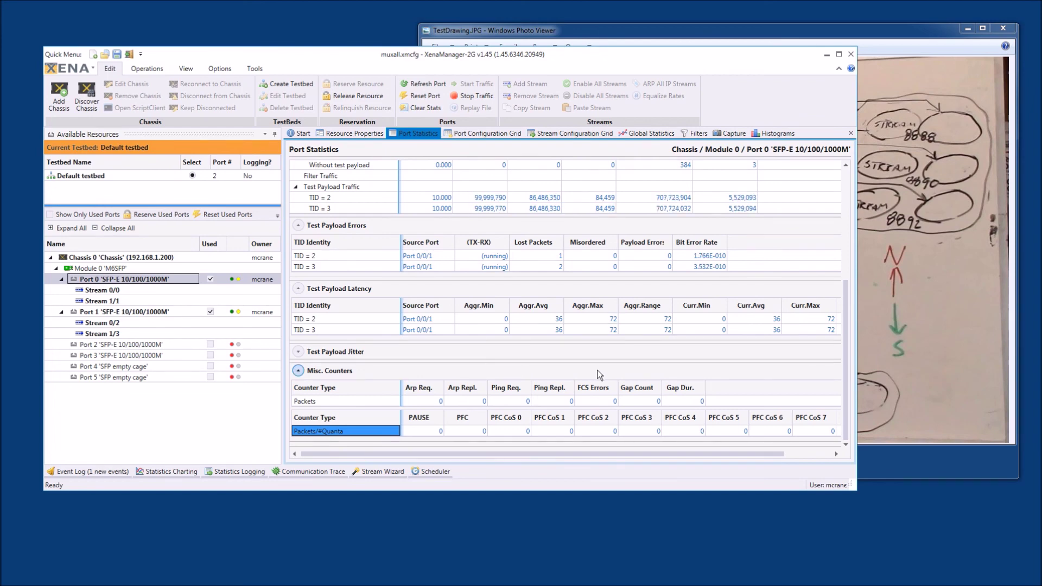
click(298, 352)
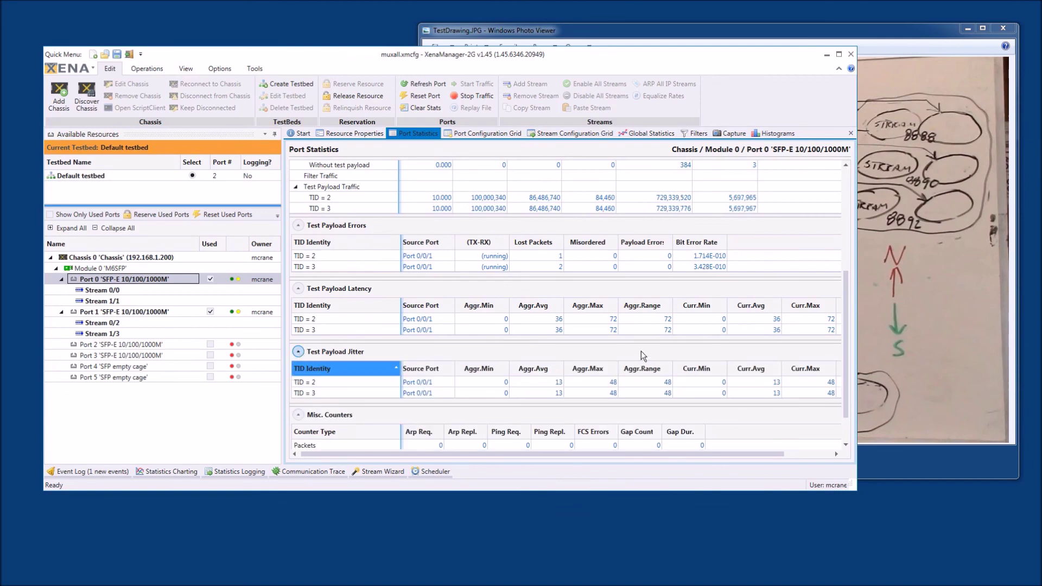
scroll(678, 382, up, 5)
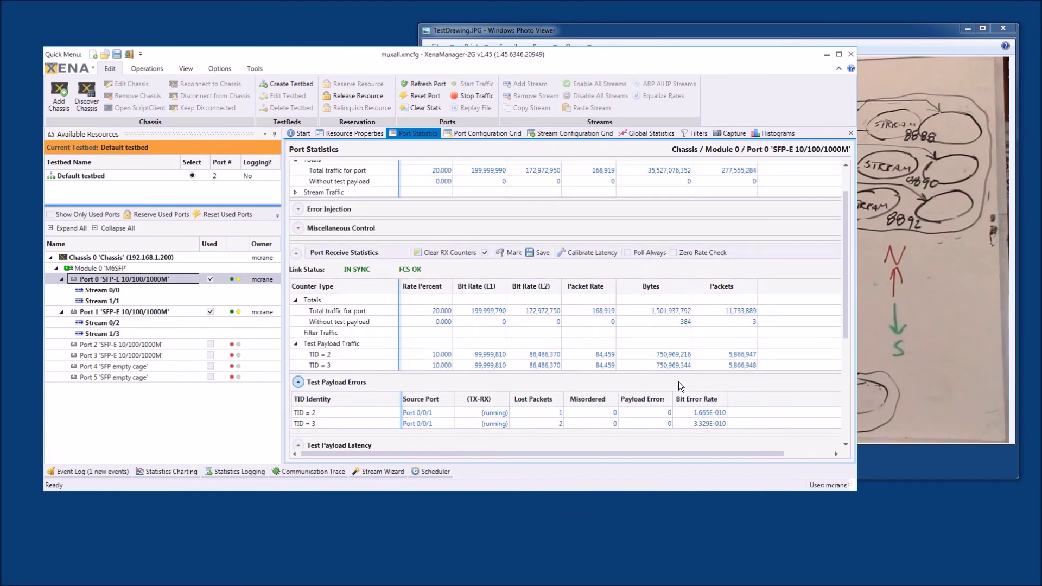
scroll(679, 382, up, 1)
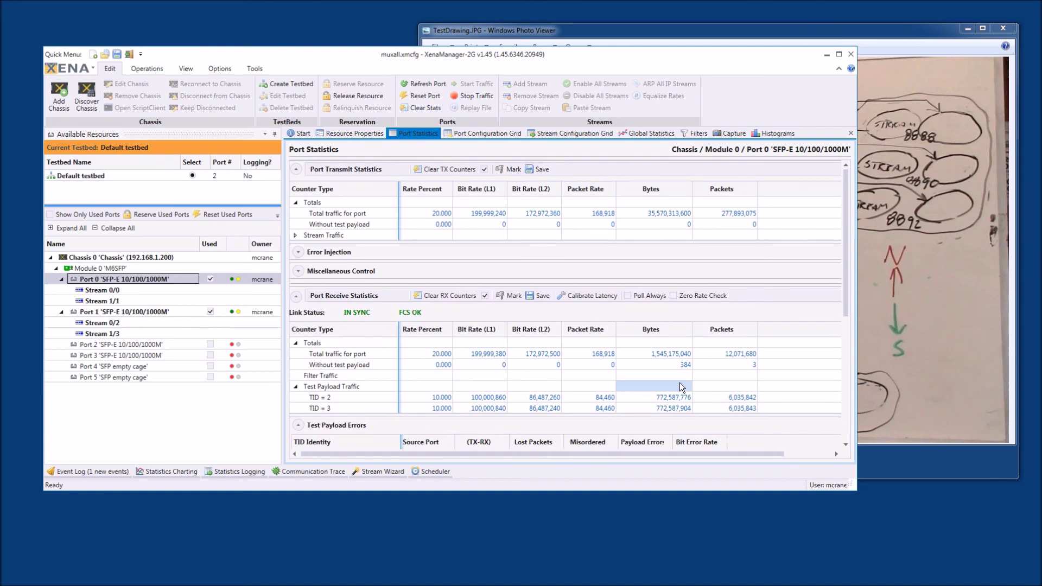
scroll(640, 346, down, 3)
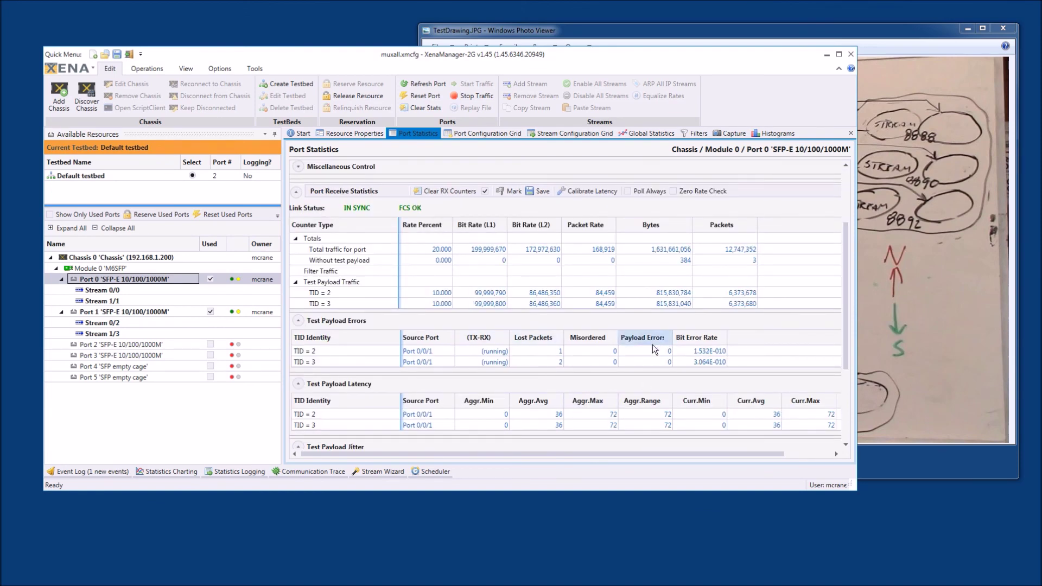
Set the error injection of both P-0-0-1 streams to Payload Integrity Error and inject an error into each
click(568, 133)
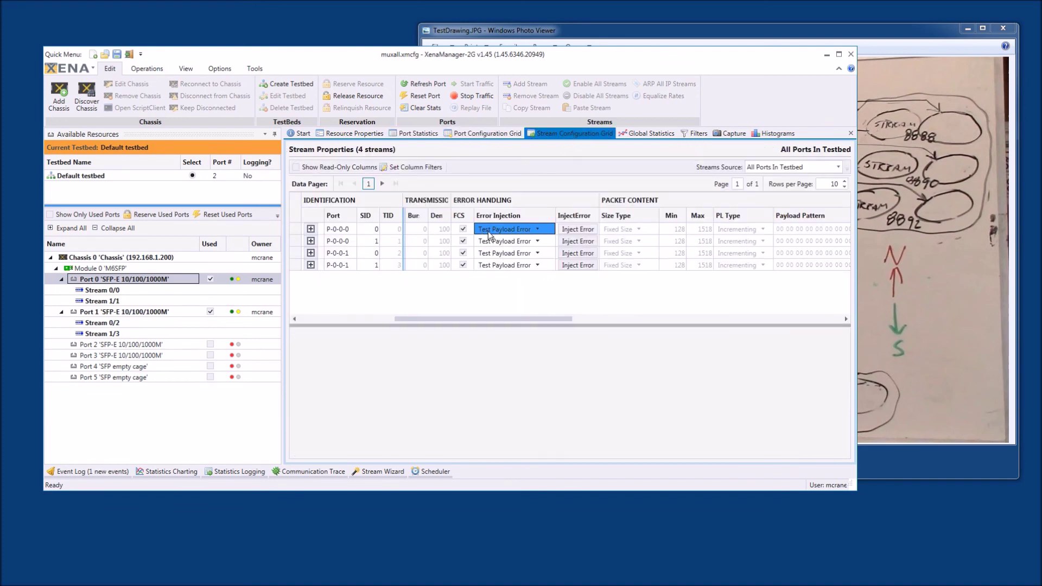
click(539, 228)
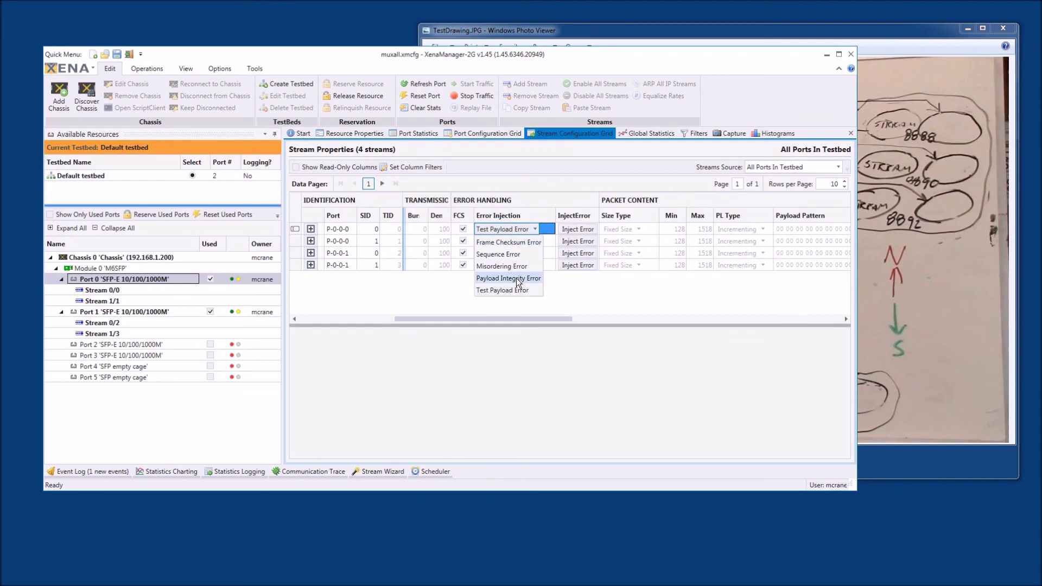
click(530, 295)
click(535, 253)
click(535, 252)
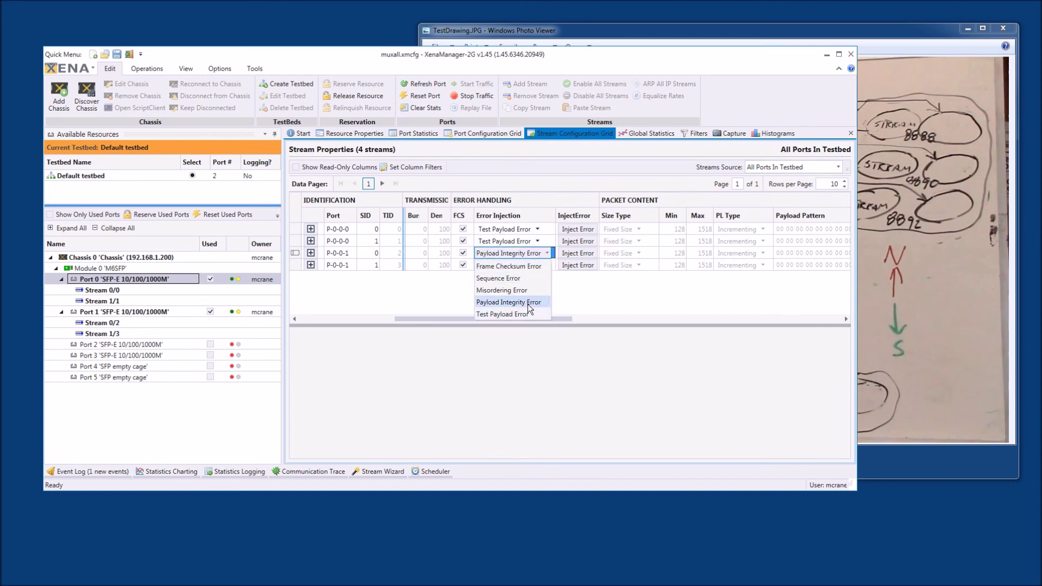
click(528, 304)
click(535, 264)
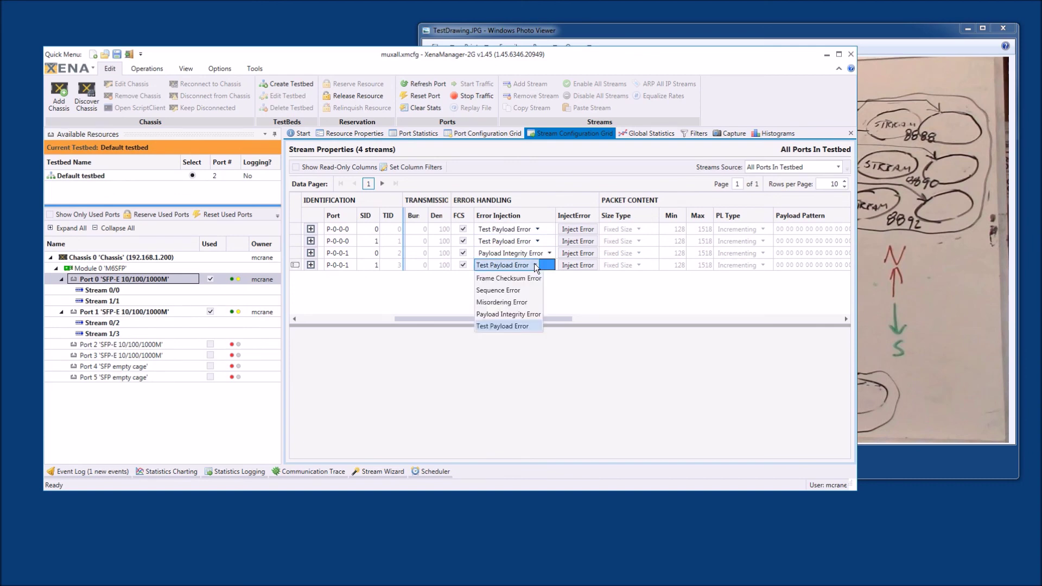
click(522, 315)
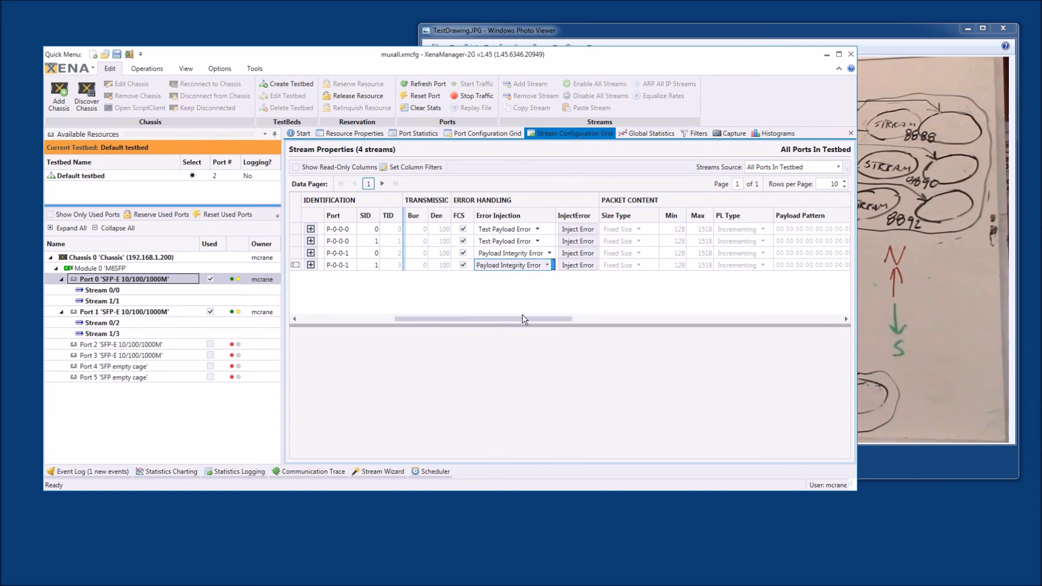
click(578, 252)
click(579, 266)
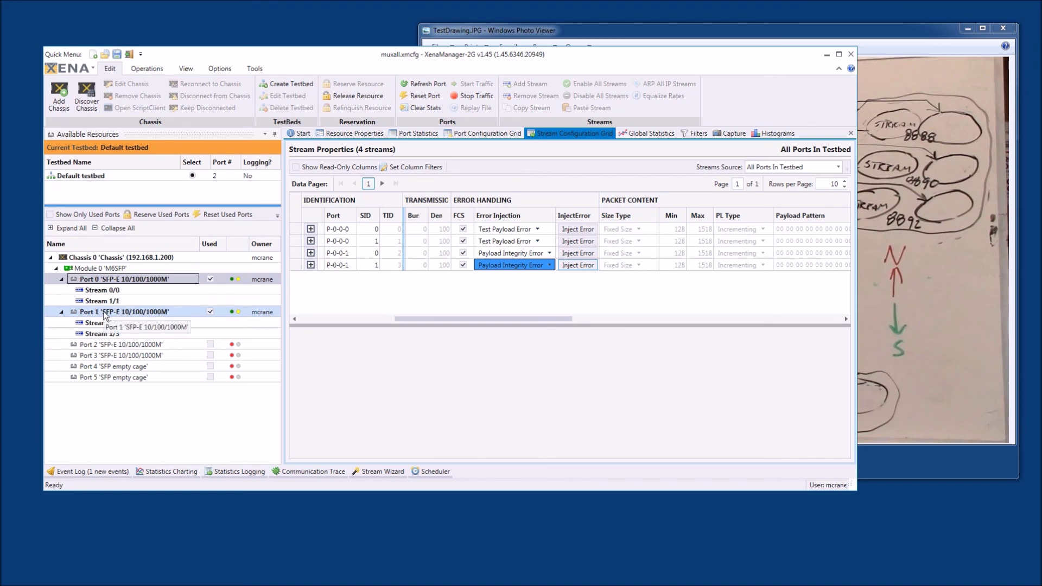
Show Port 1's statistics, clear its transmit counters and check the test payload errors, latency and jitter
click(405, 132)
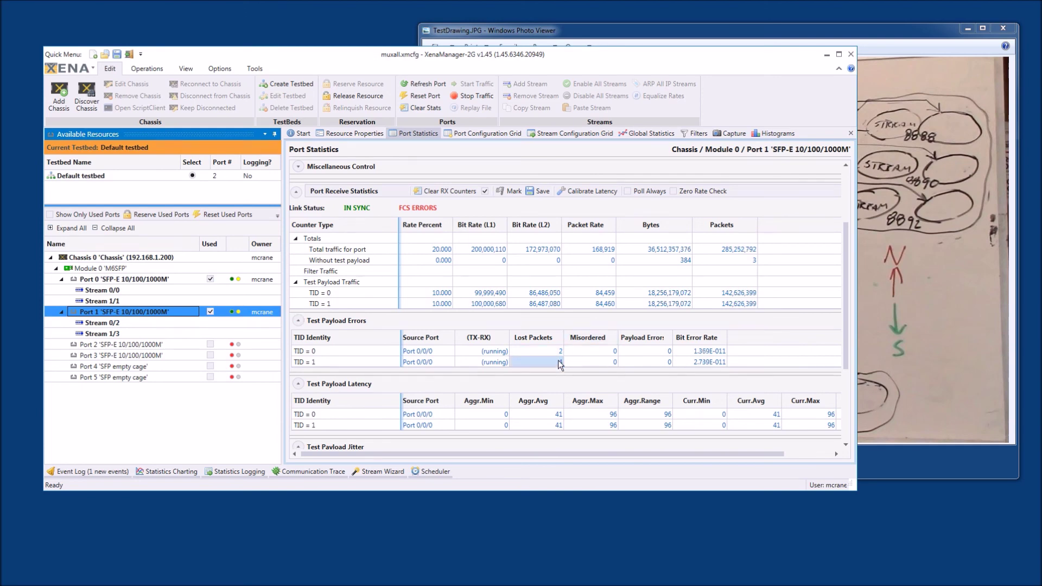
scroll(592, 368, up, 2)
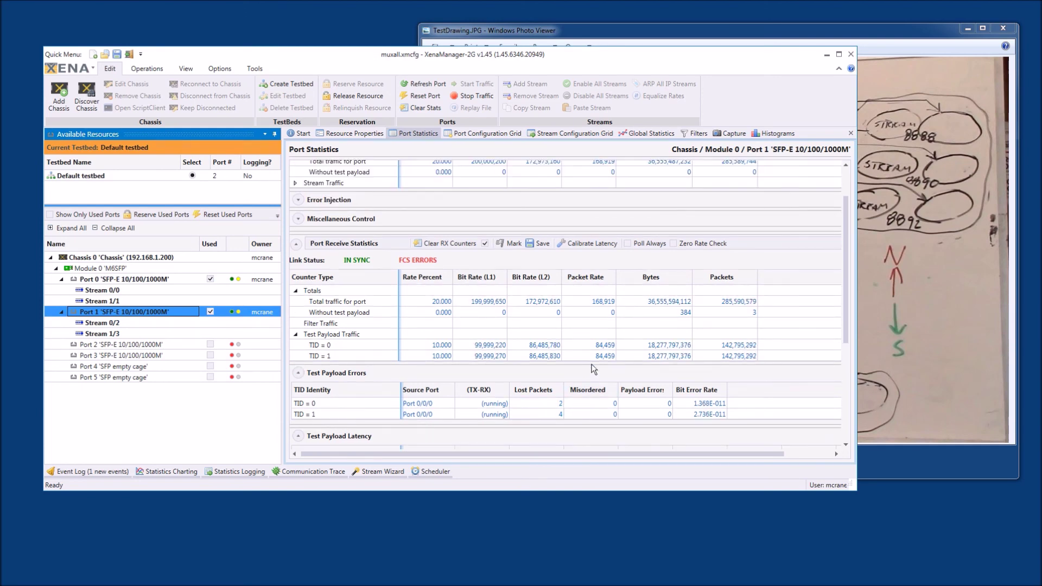
scroll(593, 369, up, 2)
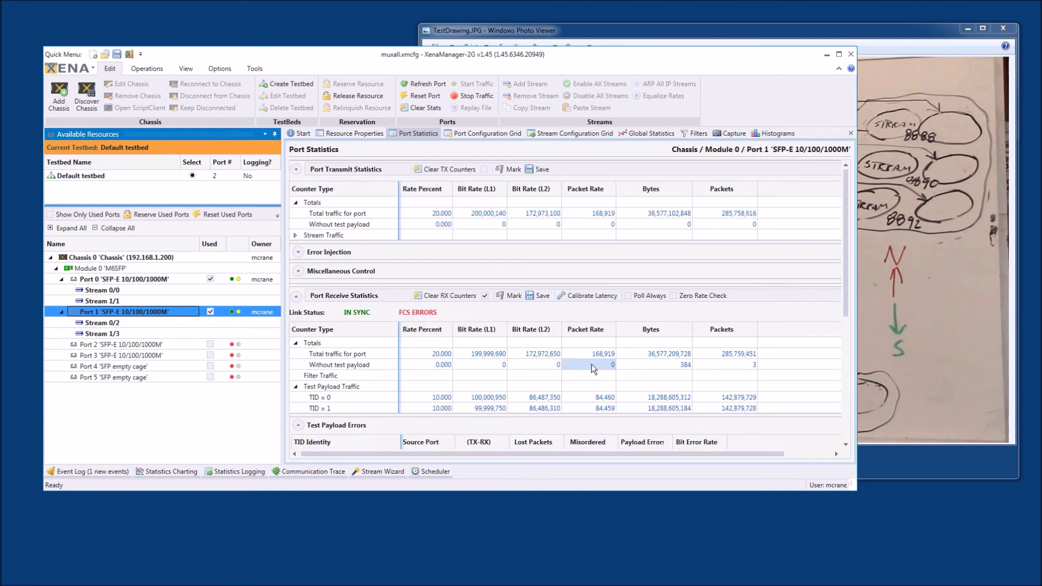
click(438, 170)
scroll(624, 369, down, 5)
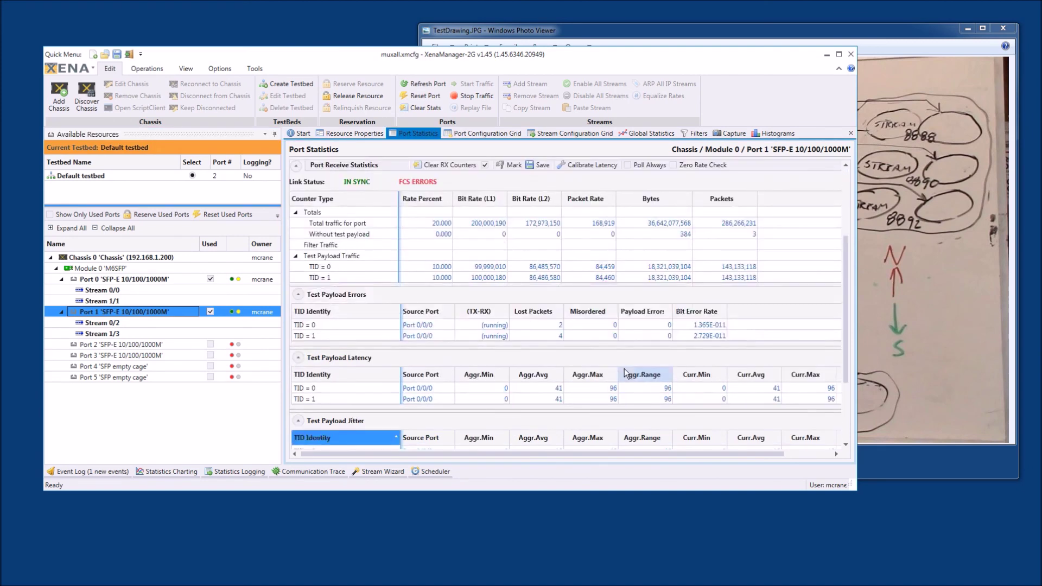
scroll(624, 371, down, 2)
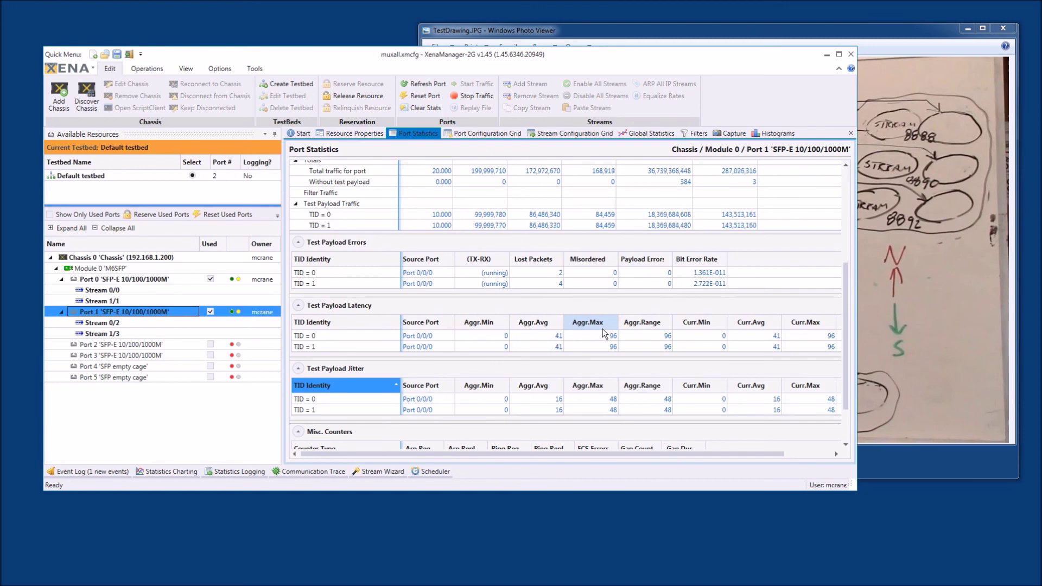
Clear the receive counters of Port 1 and recheck its test payload errors
scroll(603, 332, up, 4)
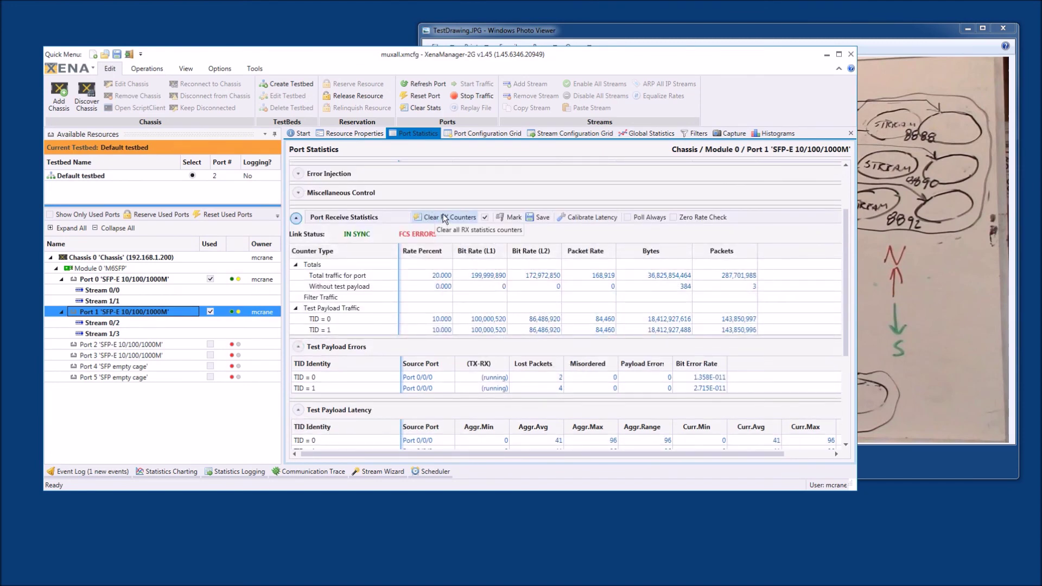
click(424, 220)
click(424, 218)
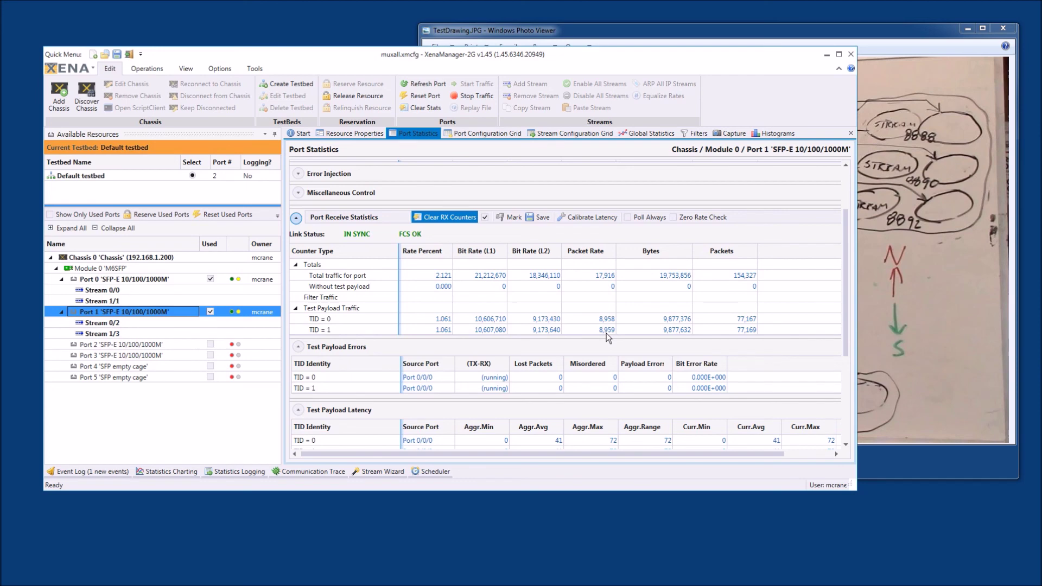
scroll(608, 338, down, 2)
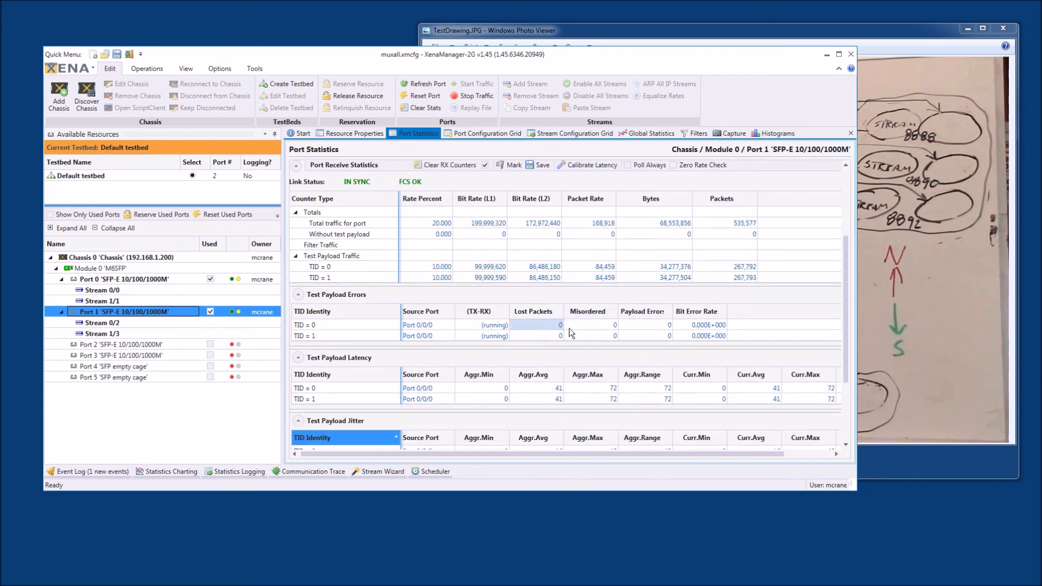
Clear the receive counters of Port 0, review its test payload statistics and return to the stream configuration grid
click(176, 275)
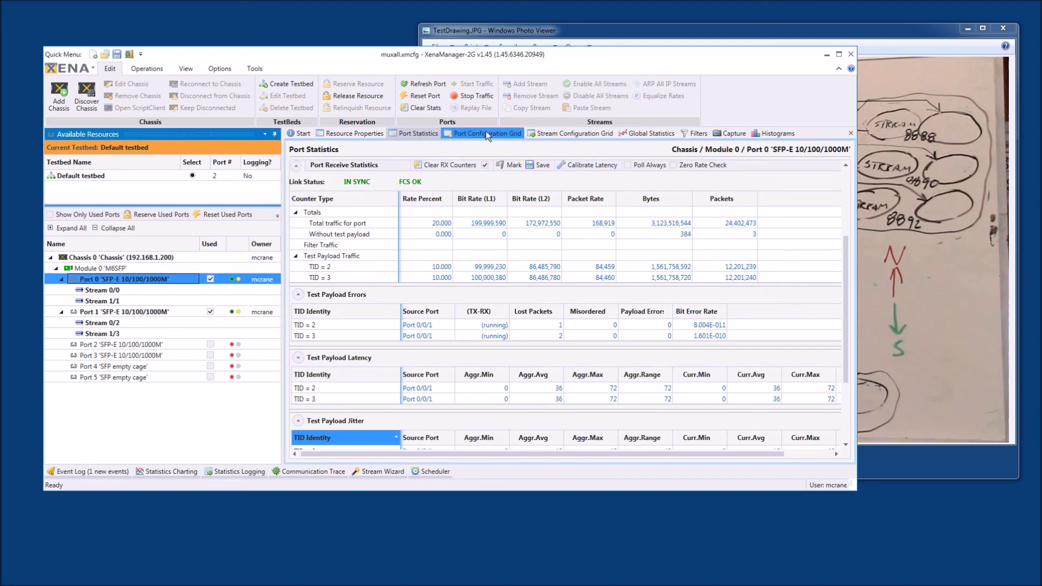
click(445, 164)
click(444, 164)
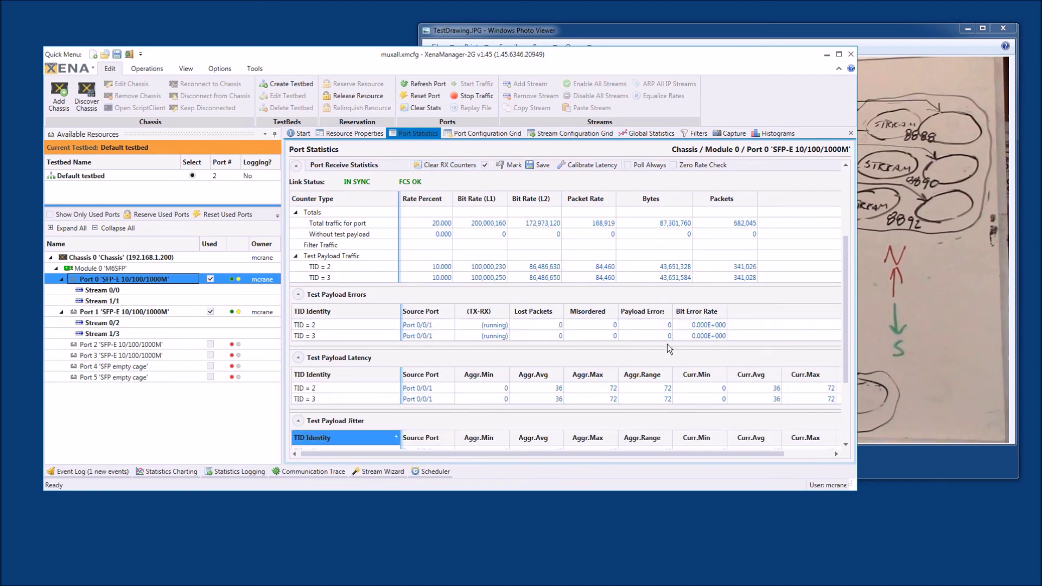
scroll(666, 346, down, 3)
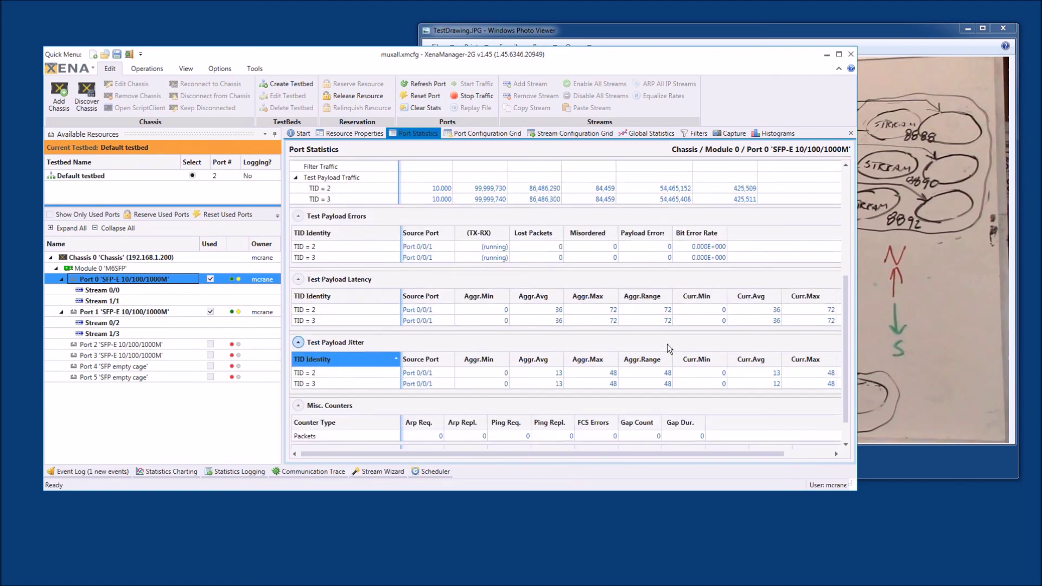
scroll(666, 343, up, 1)
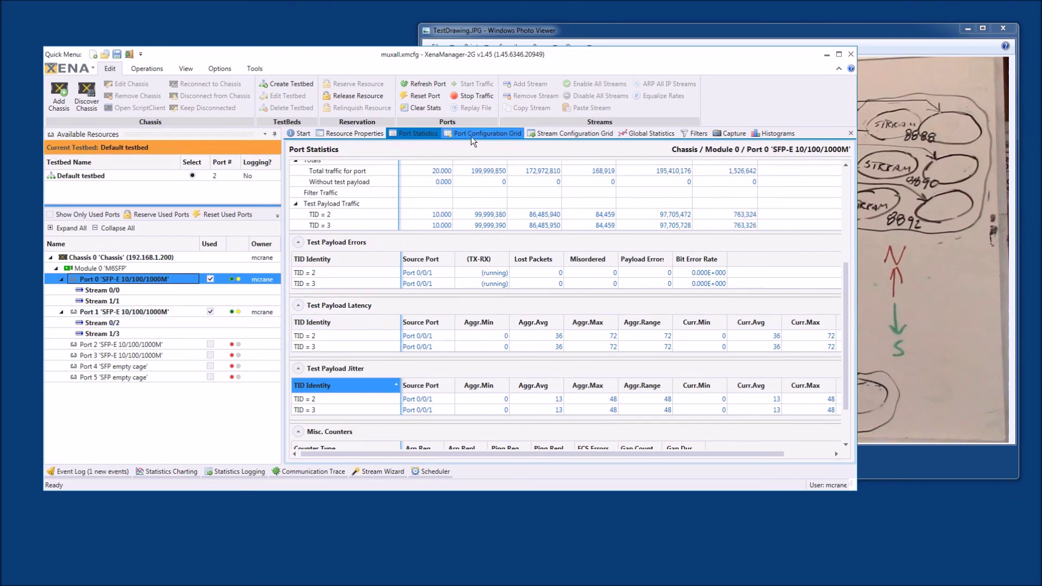
click(568, 132)
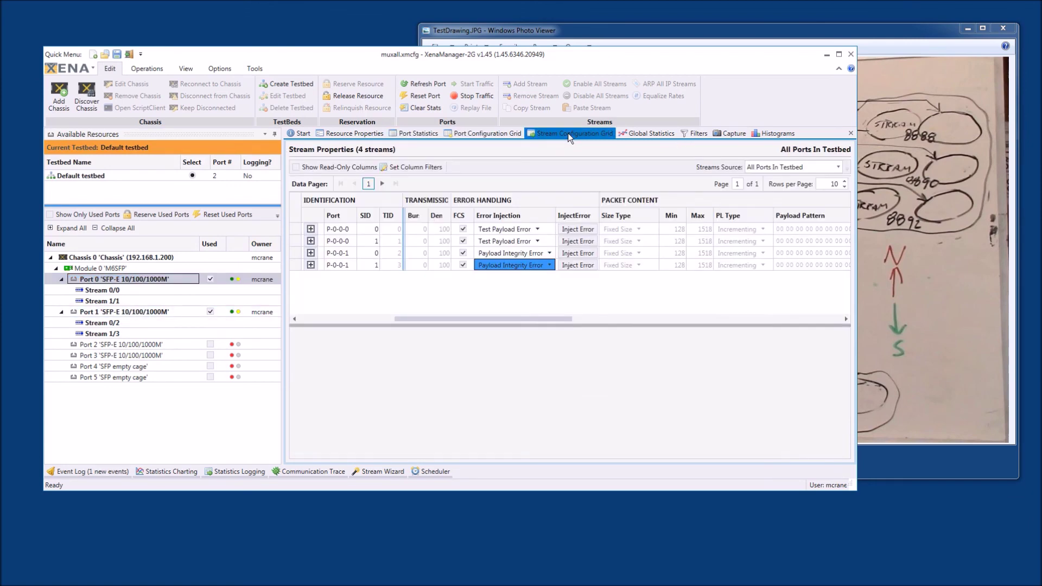
Set the error injection of both P-0-0-0 streams to Payload Integrity Error
click(537, 230)
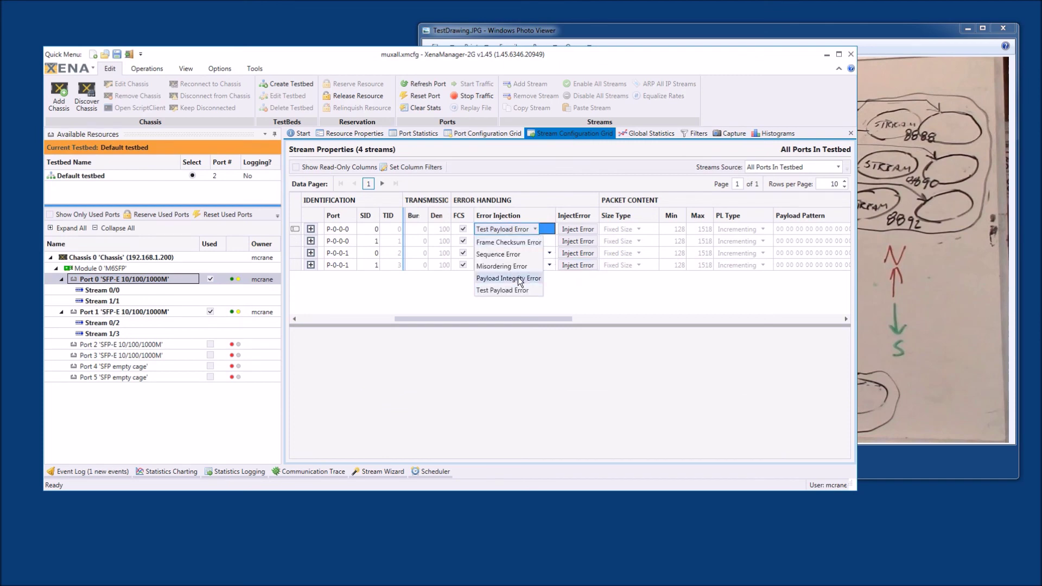
click(517, 276)
click(539, 240)
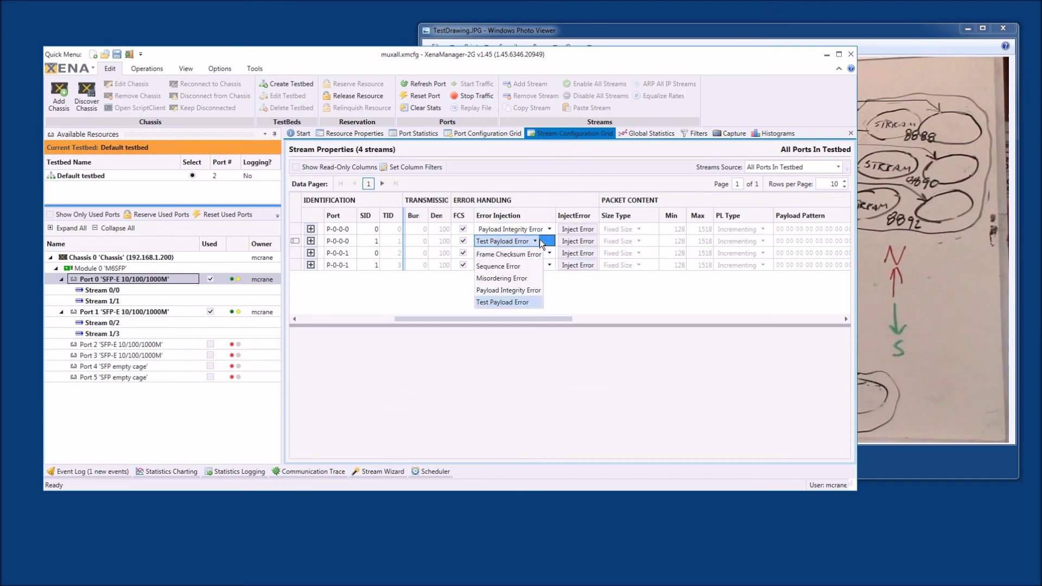
click(518, 290)
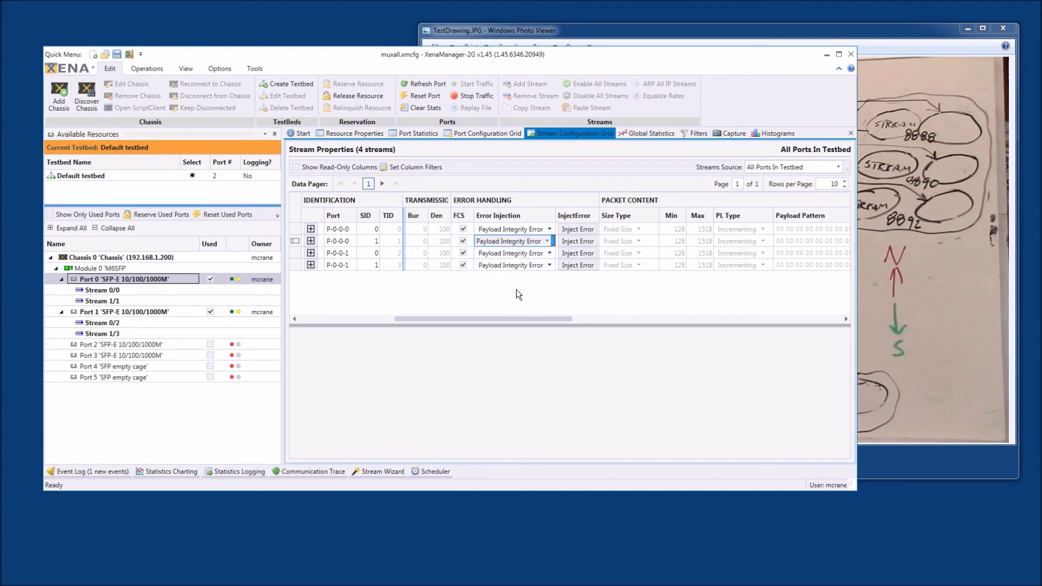
Inject a payload integrity error into the streams of both ports
click(582, 233)
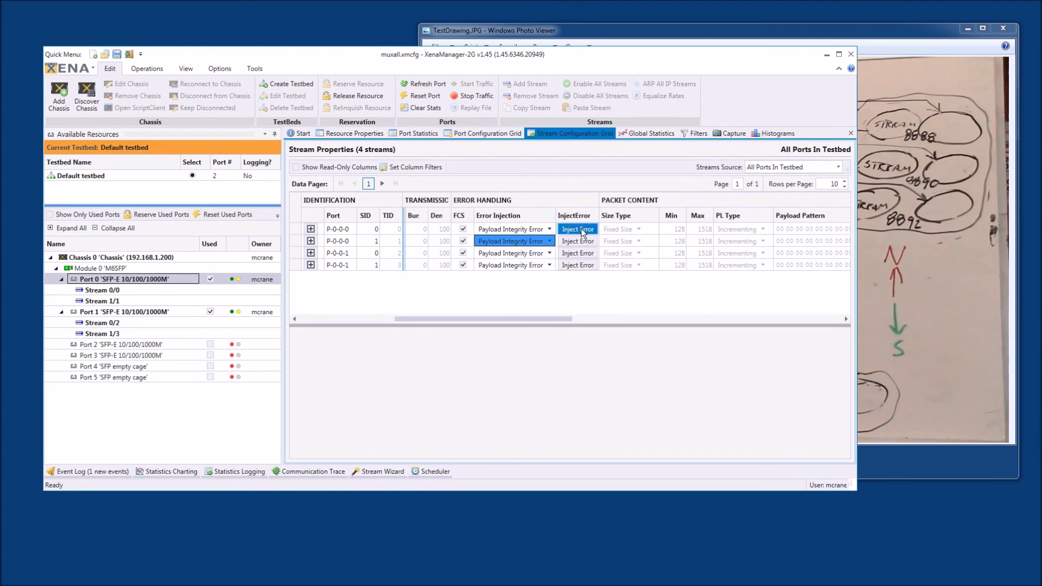
click(582, 244)
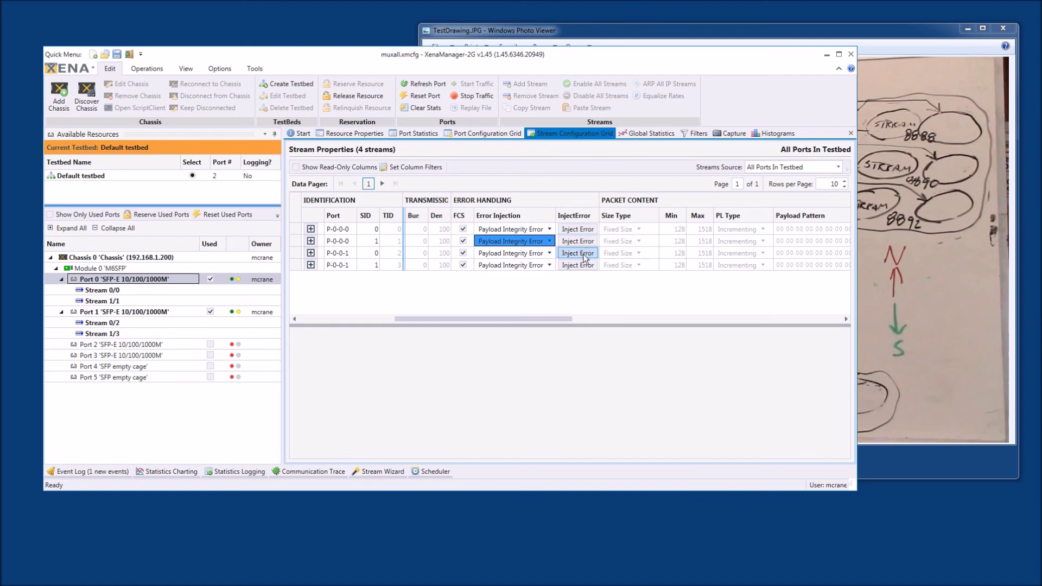
click(585, 266)
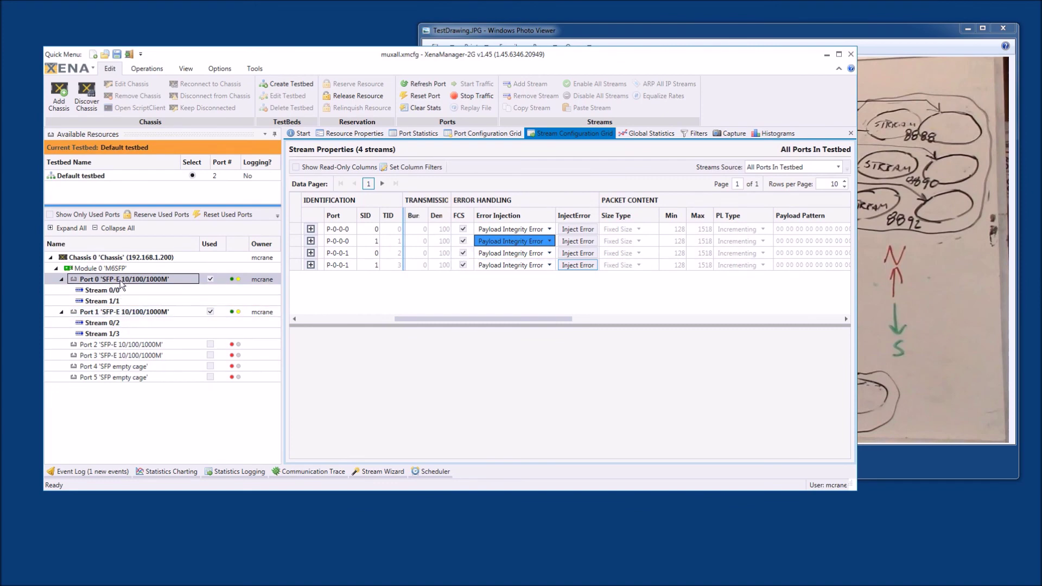
Review Port 0's transmit, receive, test payload and miscellaneous counters, and collapse the transmit statistics
click(415, 133)
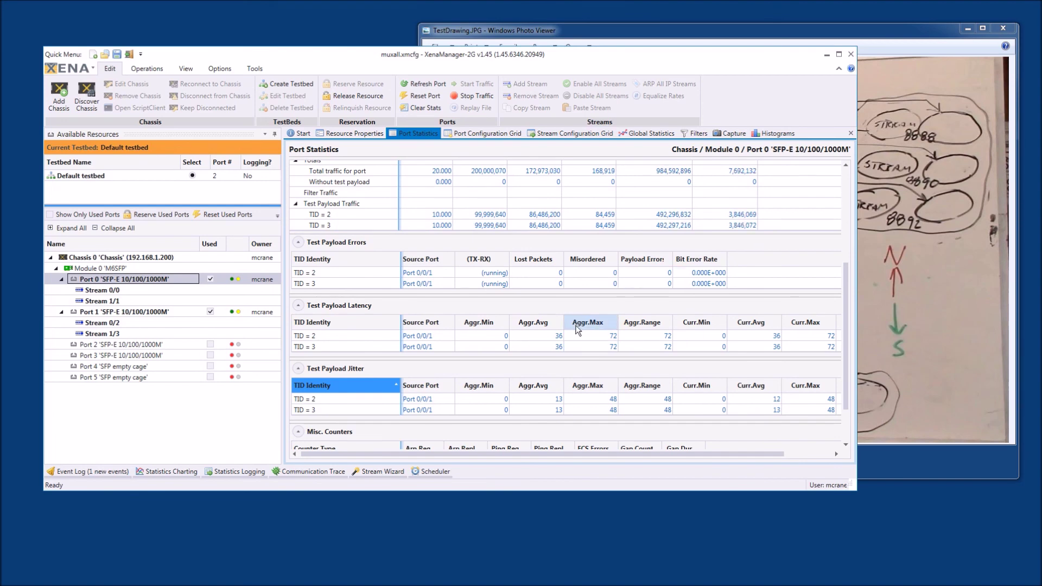
scroll(584, 417, down, 2)
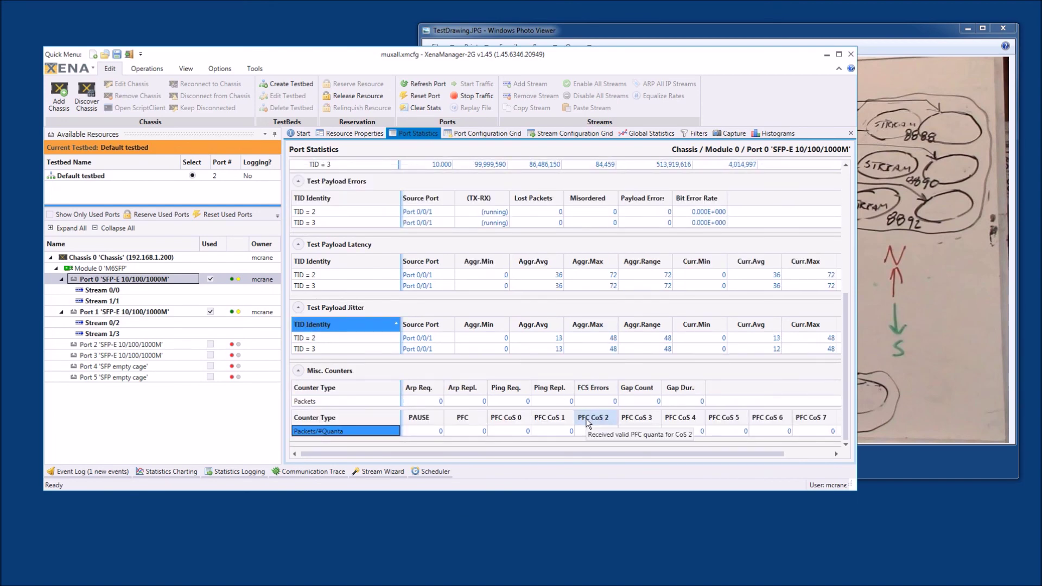
scroll(590, 422, up, 3)
scroll(593, 423, up, 4)
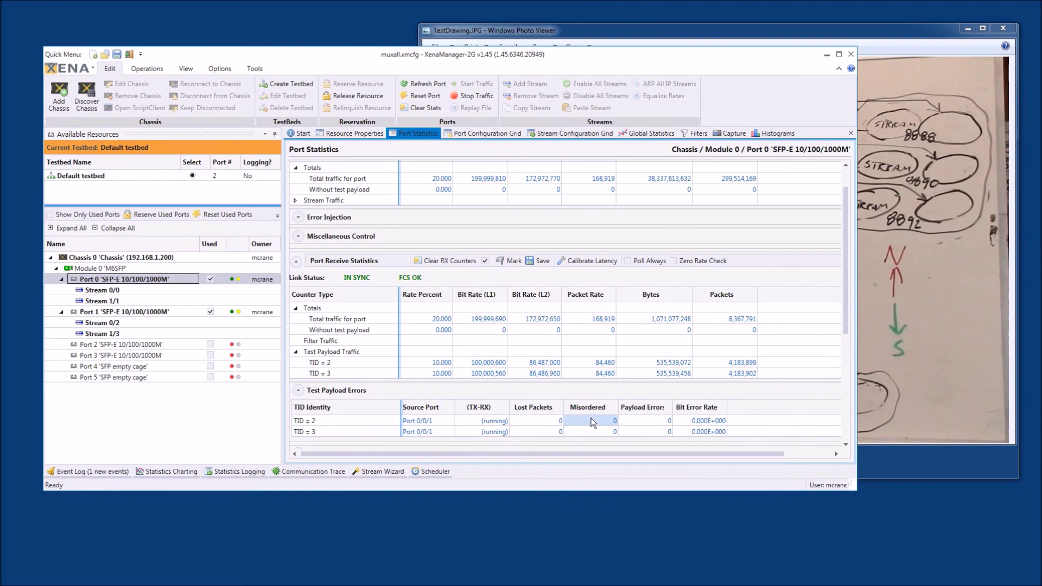
scroll(594, 422, down, 7)
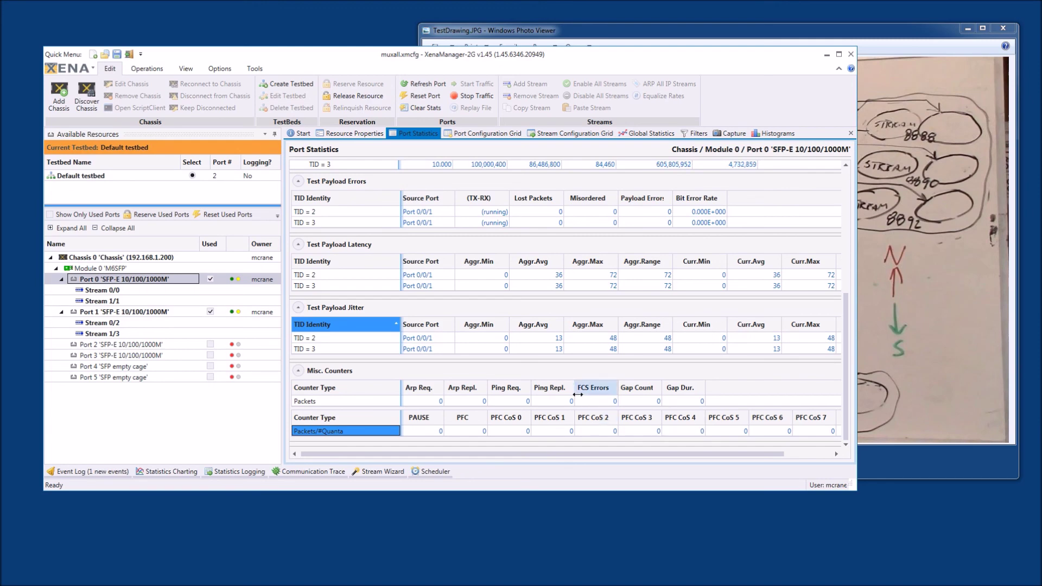
scroll(571, 382, up, 5)
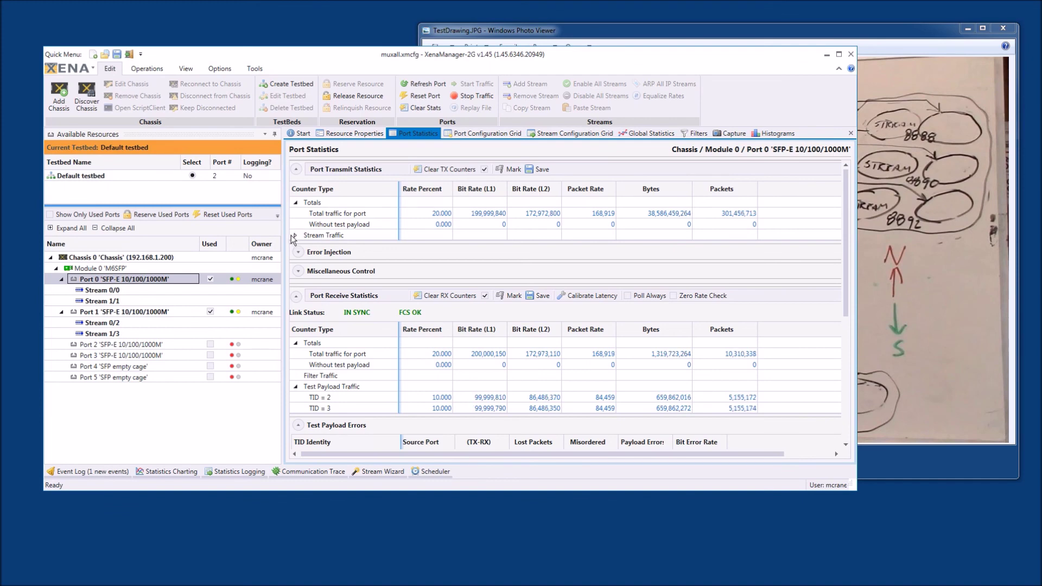
click(295, 169)
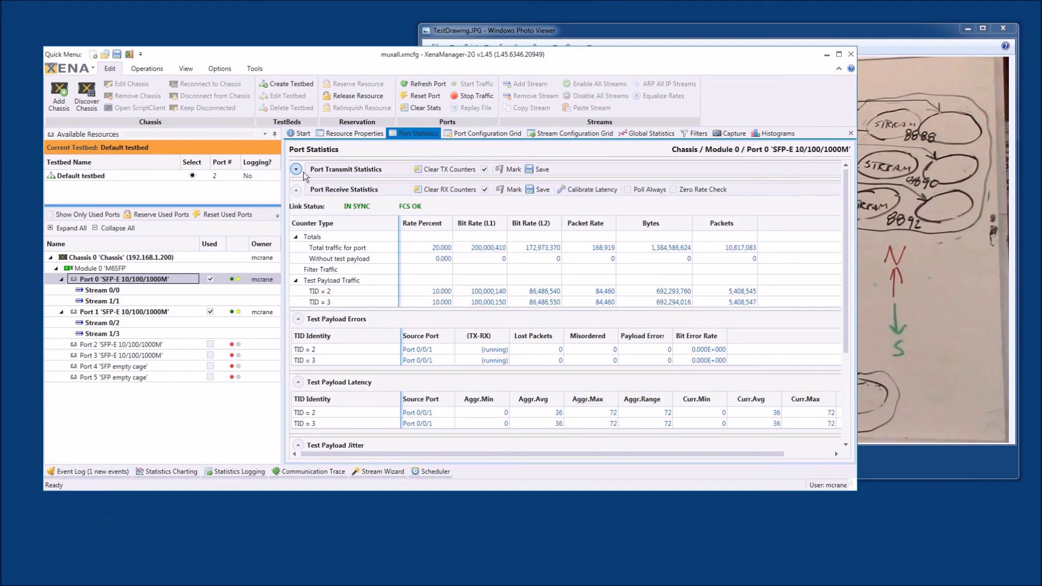
click(148, 70)
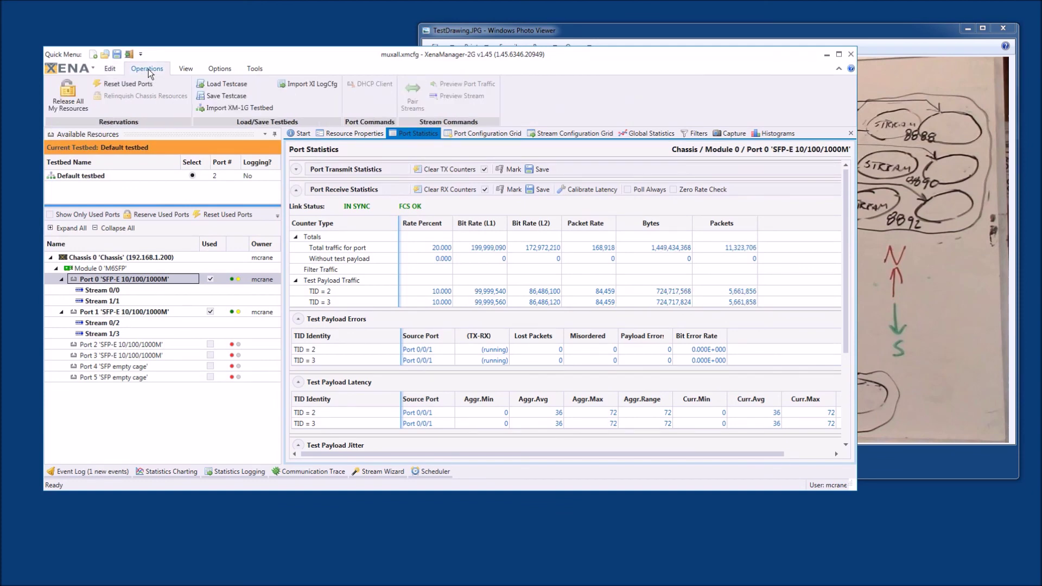
click(226, 70)
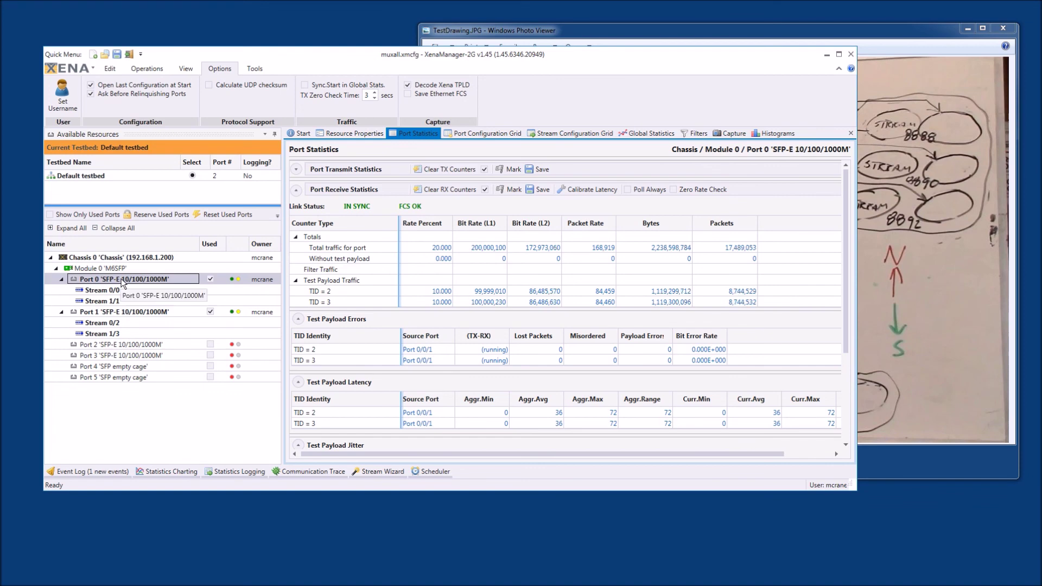
Show Port 0's capture results and examine the captured packets with their decoded segments and raw bytes
click(124, 282)
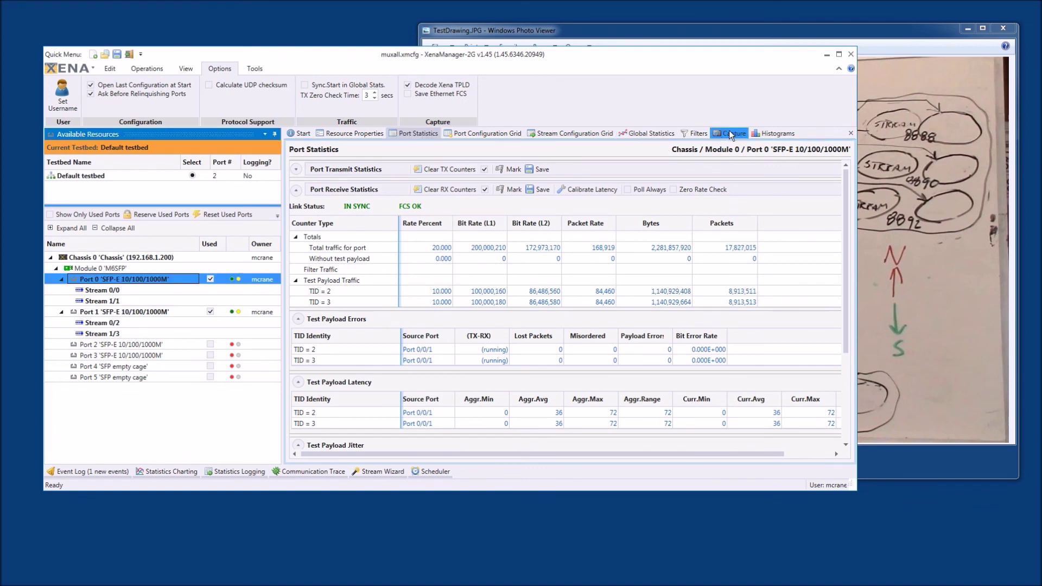
click(730, 133)
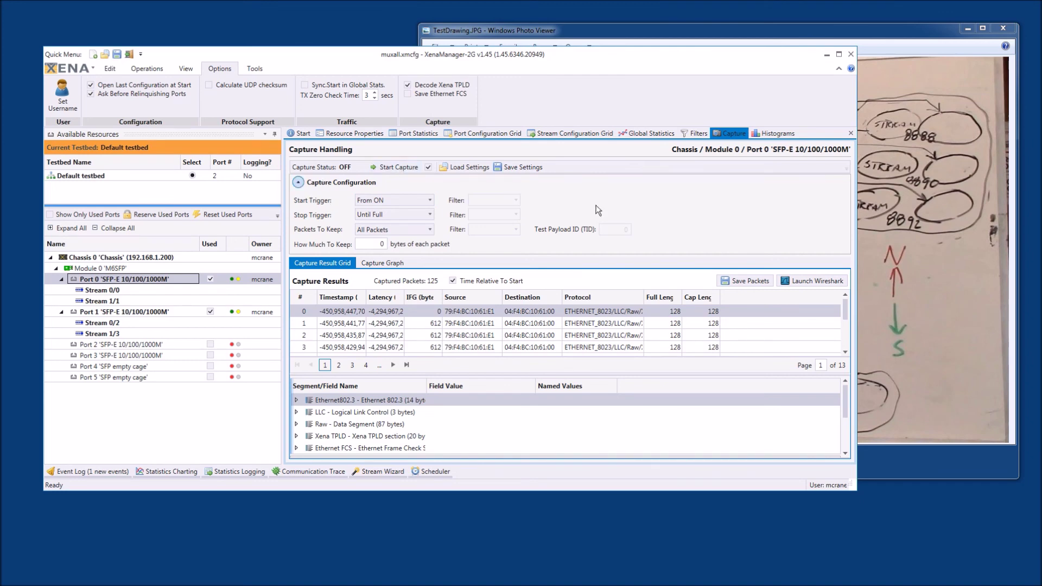
scroll(571, 388, down, 3)
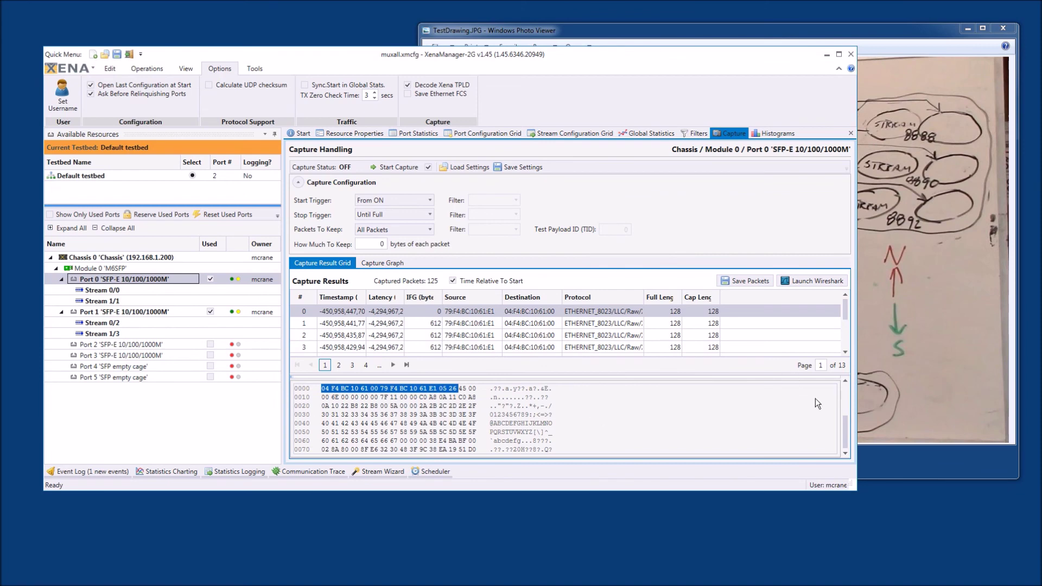
drag(846, 431, 841, 382)
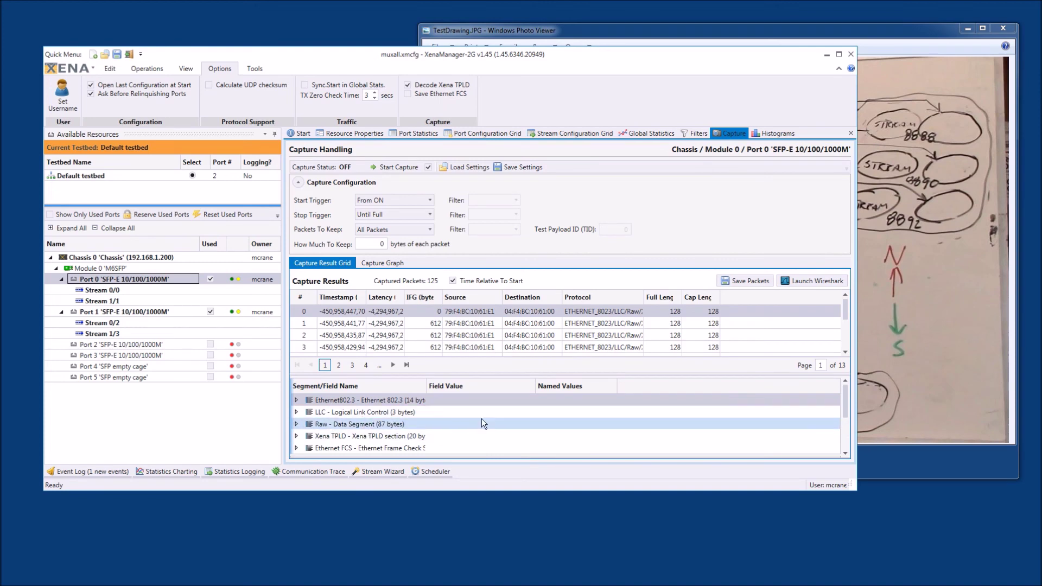
scroll(481, 419, down, 1)
scroll(483, 420, up, 1)
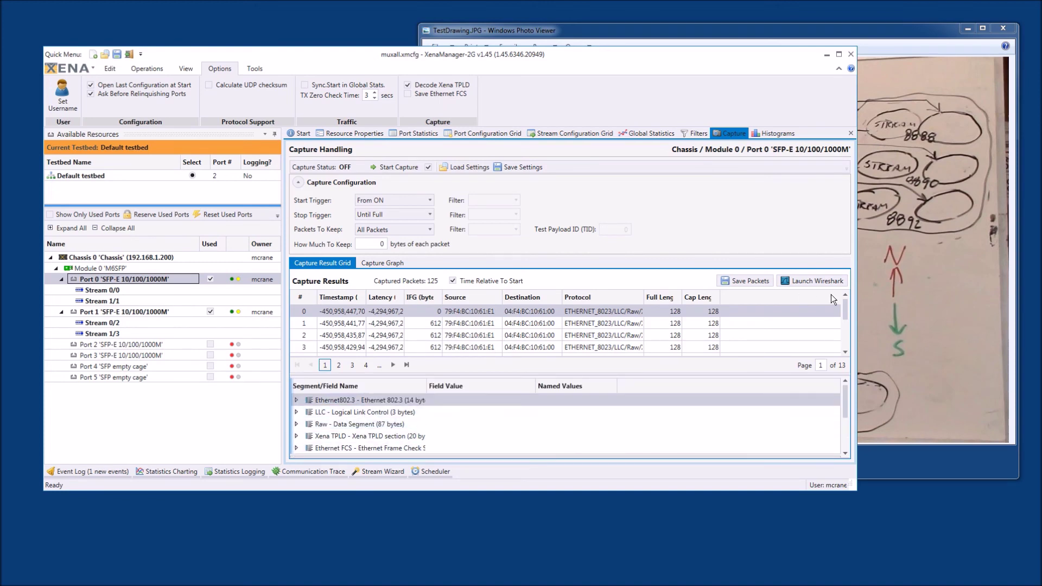
scroll(842, 351, down, 1)
scroll(845, 329, down, 1)
scroll(847, 315, up, 2)
Launch Wireshark with Port 0's captured packets and look through the list from packet 2 to the last one
click(814, 280)
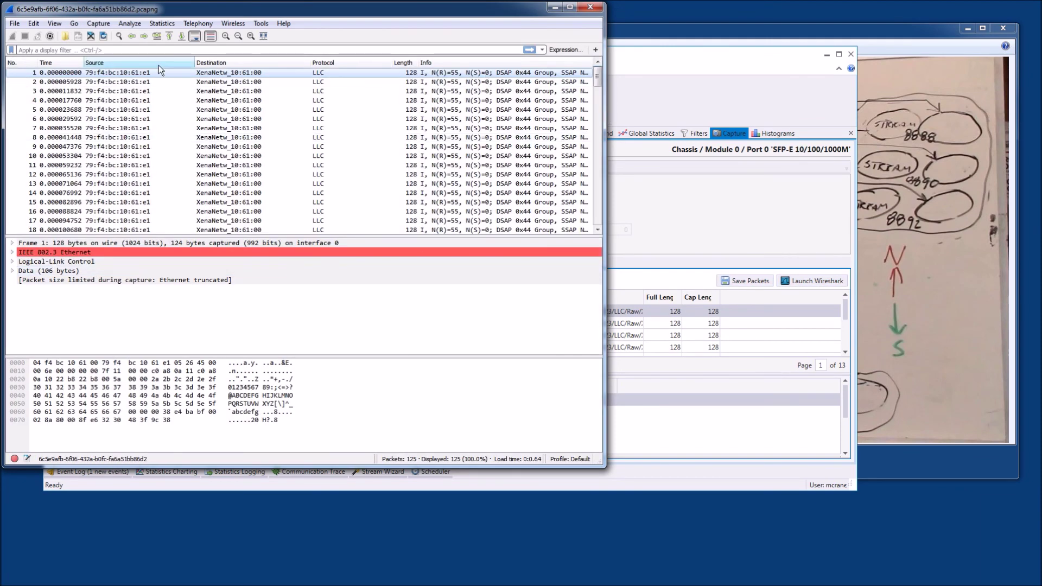
click(112, 82)
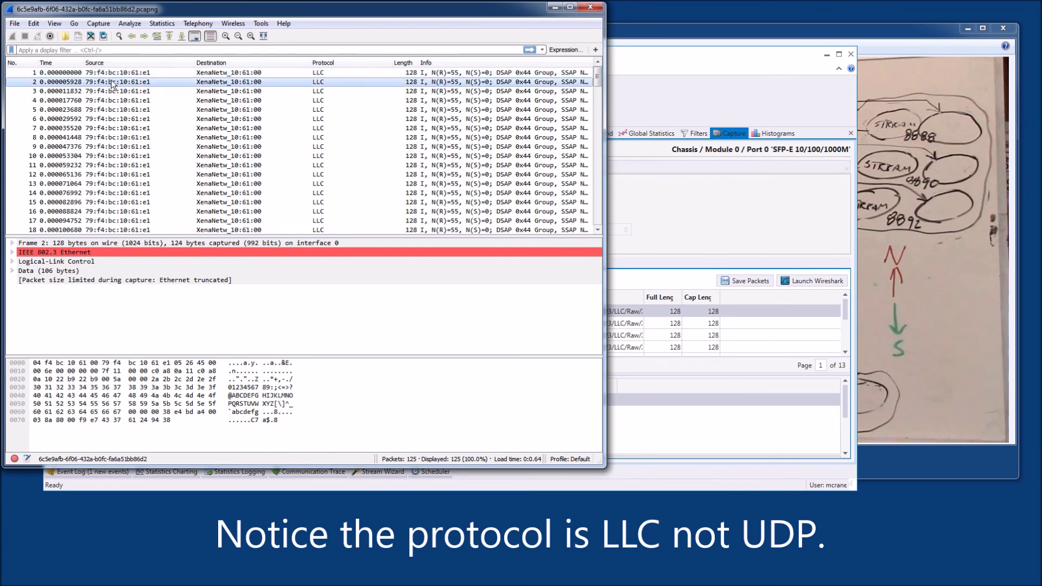
drag(596, 77, 596, 255)
click(550, 222)
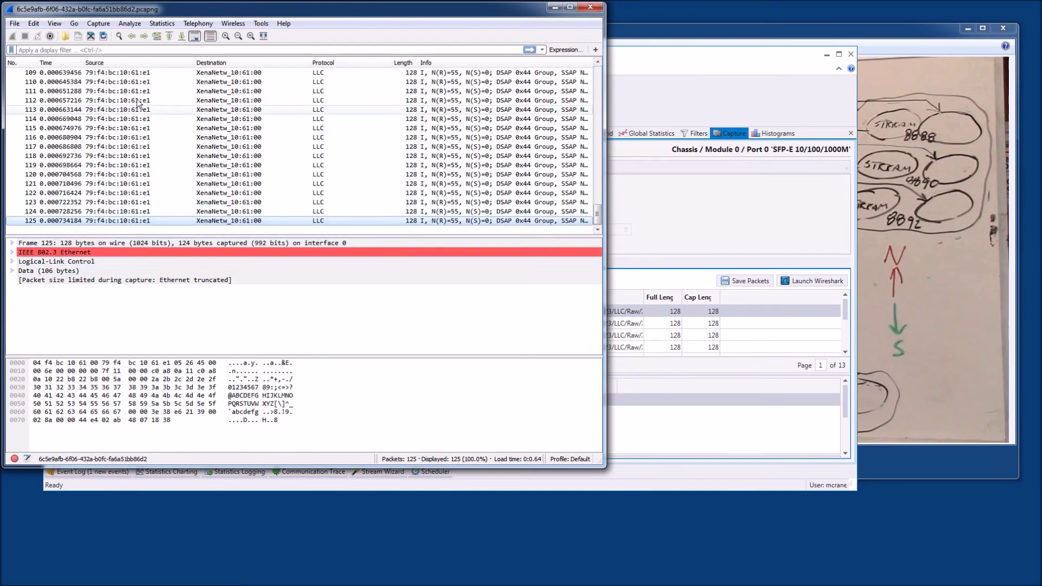
View the available Wireshark capture interfaces and the Local Area Connection's address, then close the capture interface settings
click(50, 36)
click(290, 246)
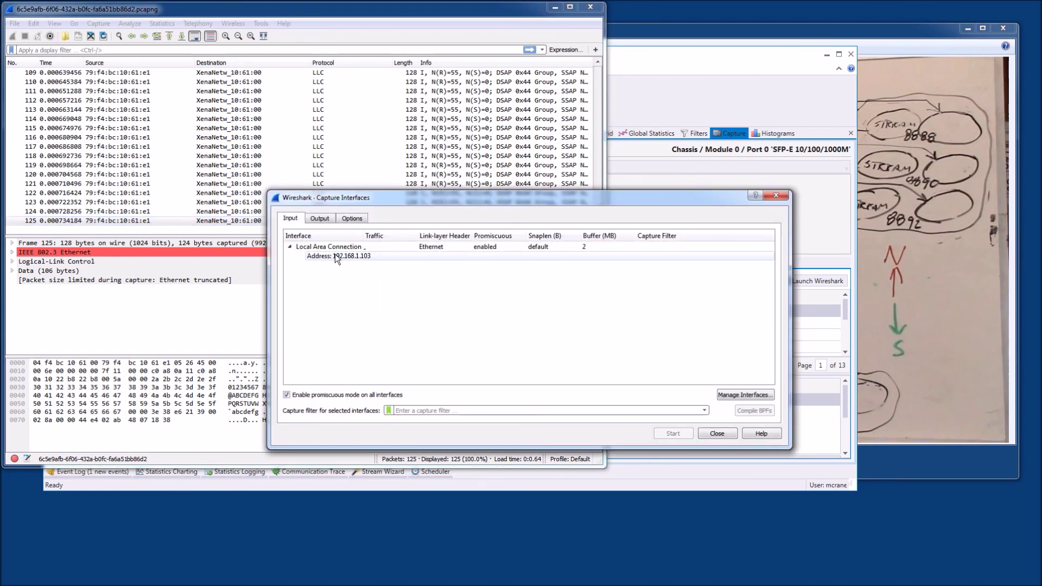
click(289, 246)
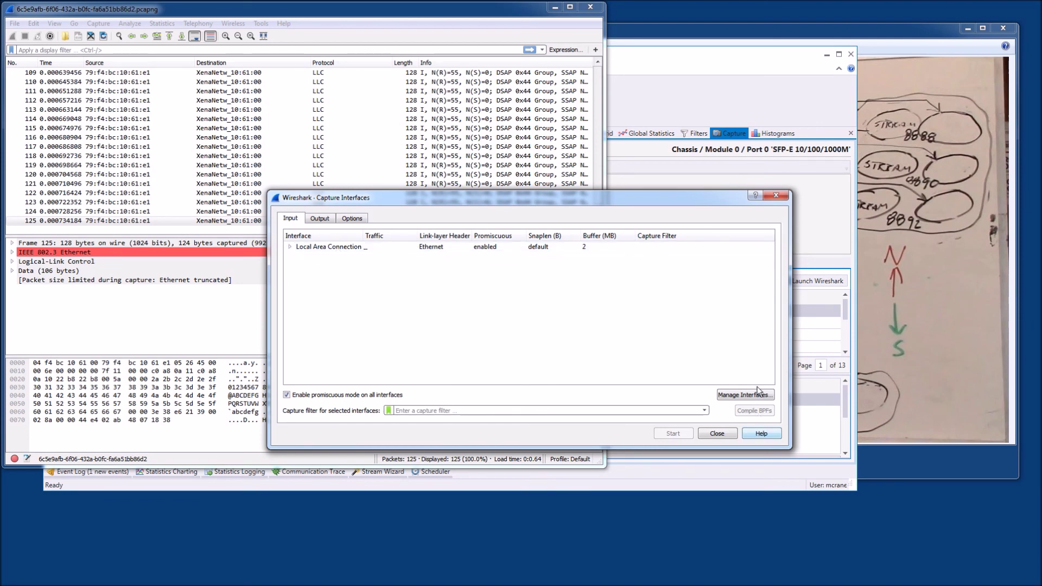
click(717, 433)
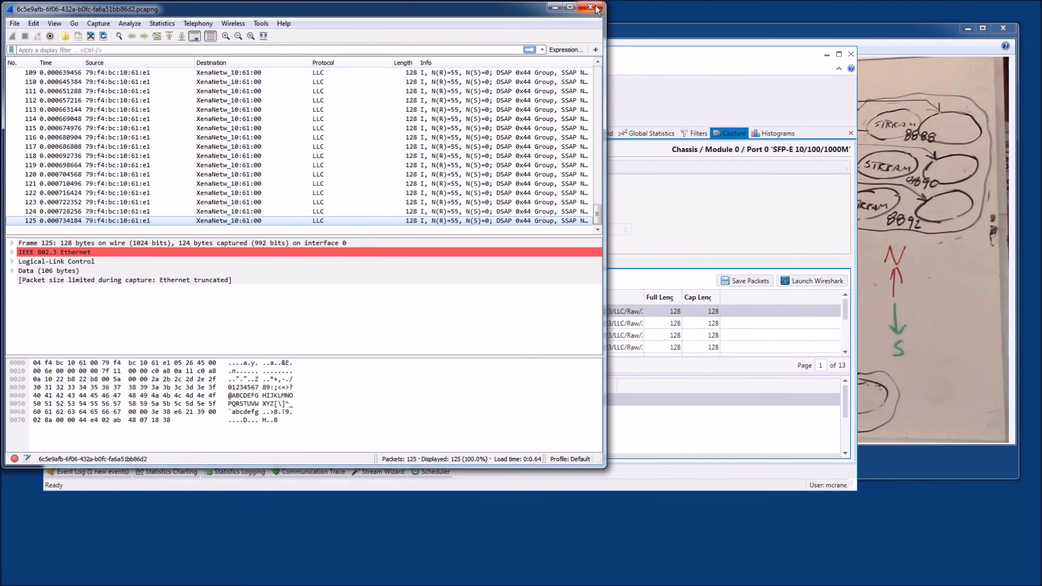
Examine the expert info on the Ethernet length field of packet 116, then close Wireshark
click(478, 137)
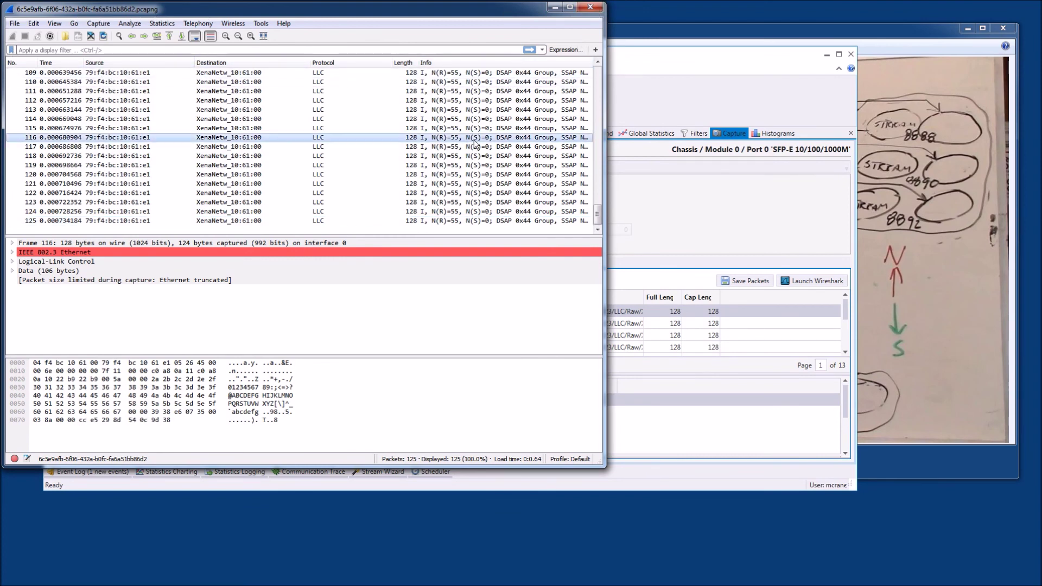
click(12, 252)
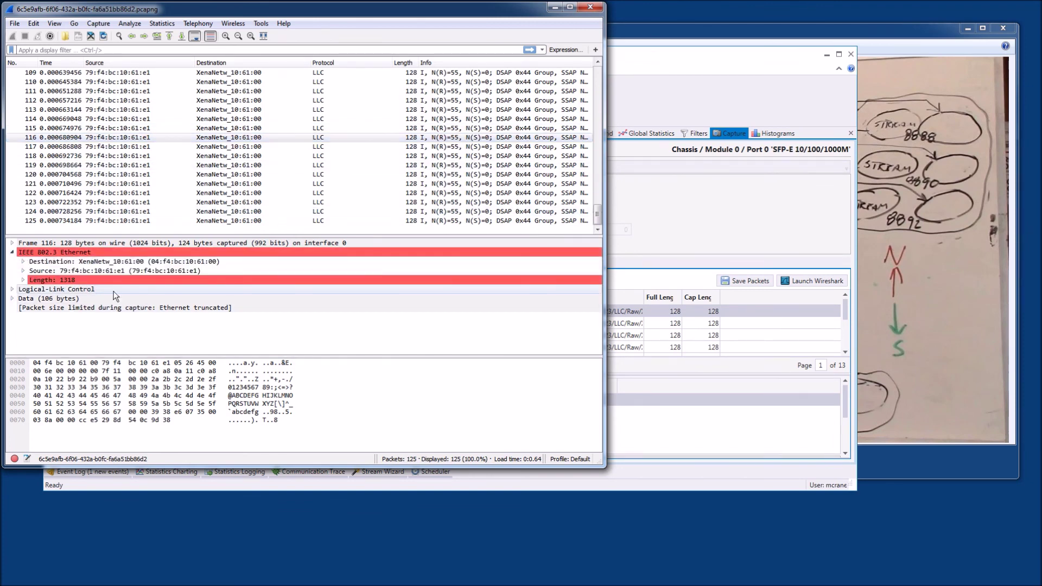
click(23, 280)
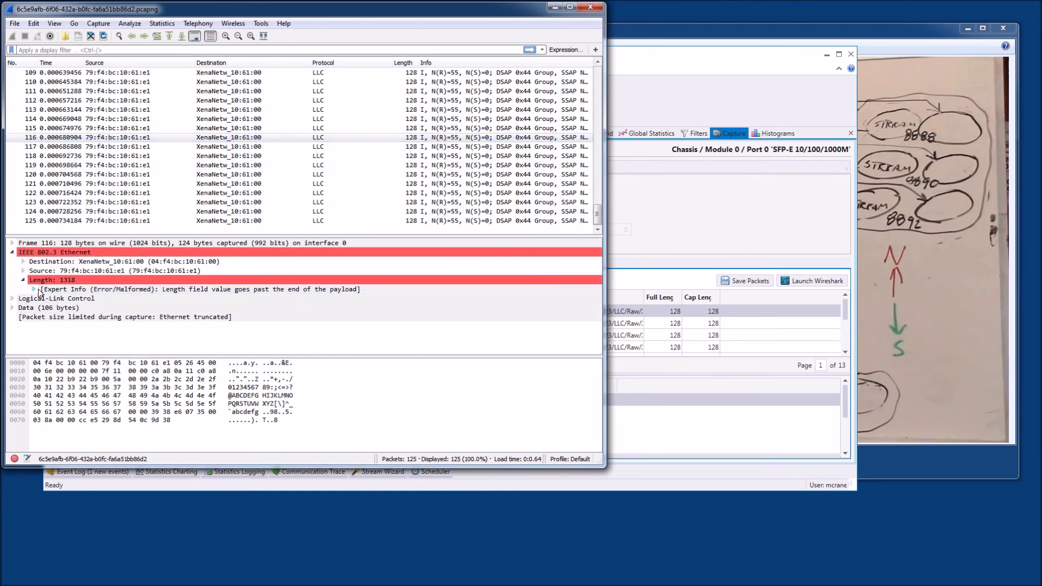
click(34, 289)
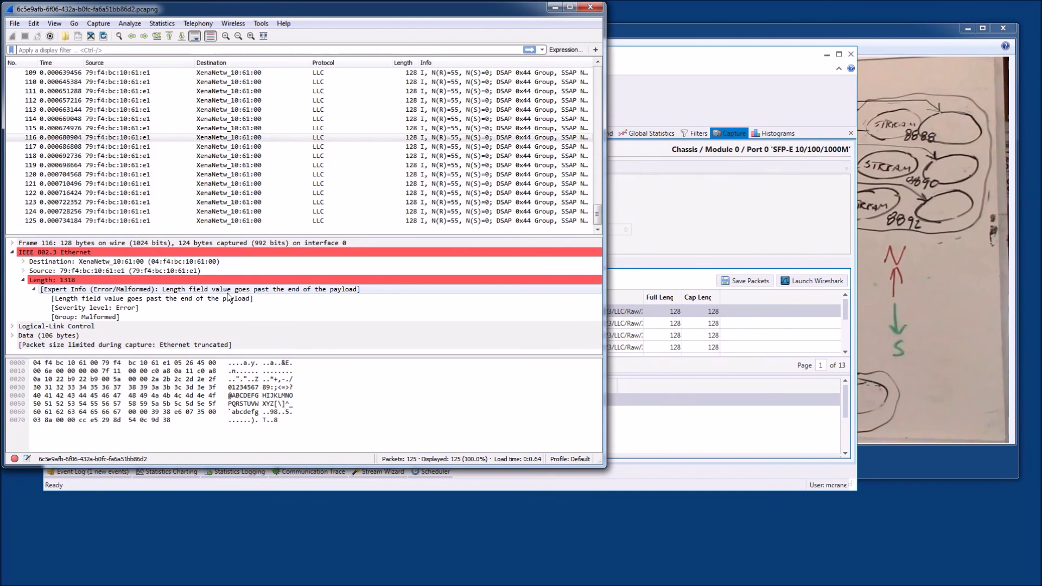
key(ctrl+q)
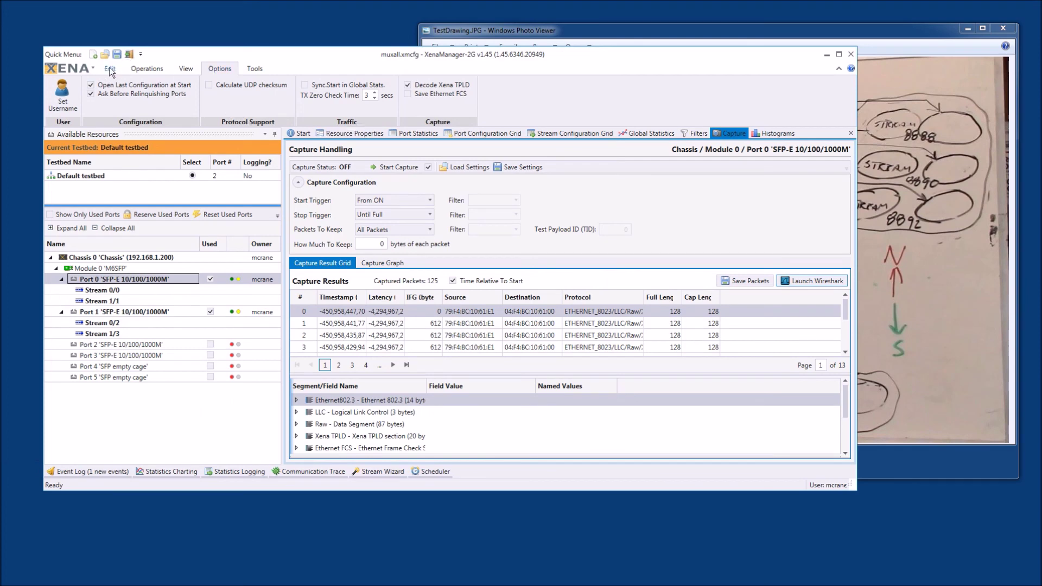
Stop the traffic on all testbed ports from the global statistics and widen the window to show the RX packets column
click(650, 131)
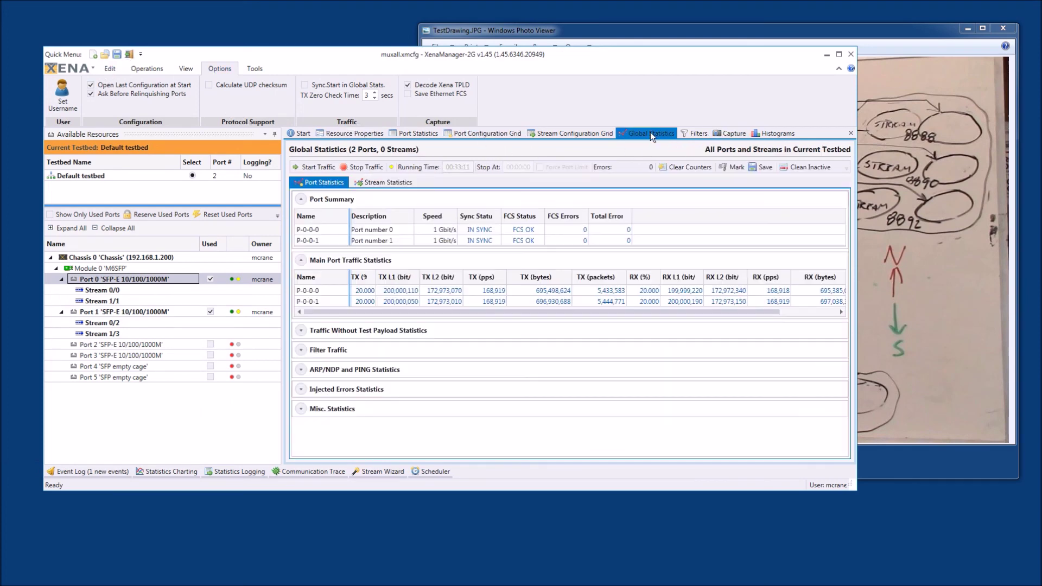
click(362, 166)
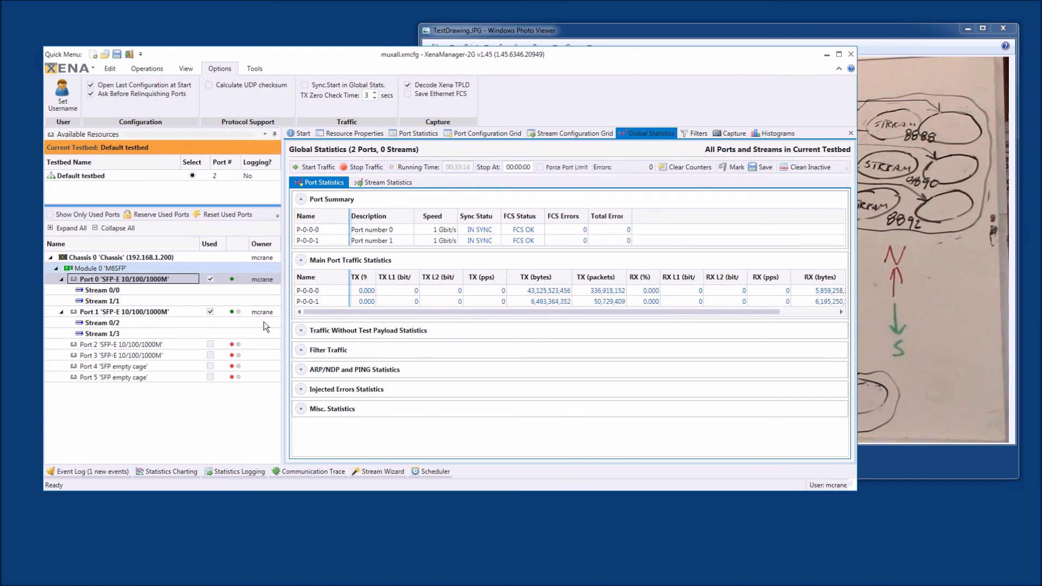
click(404, 292)
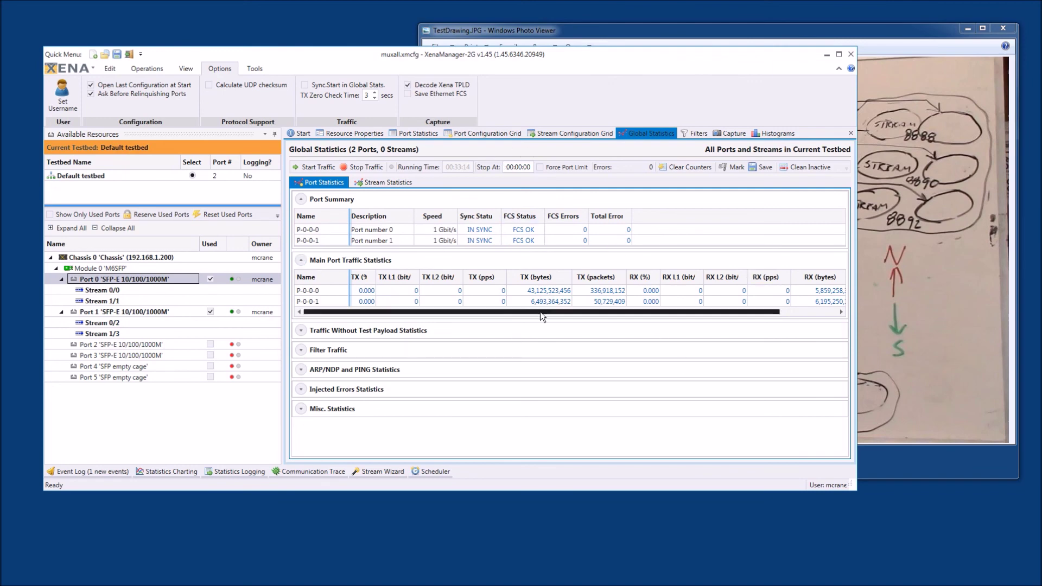
drag(855, 251, 931, 251)
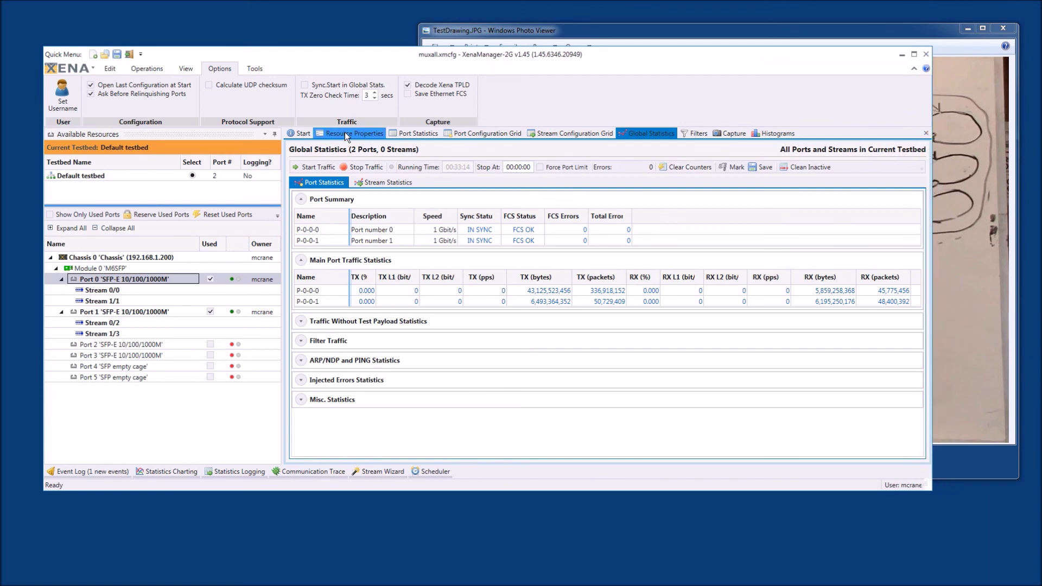
Review the packet size type and payload type options in Stream 0/0's properties, keeping Fixed Size and Incrementing
click(75, 291)
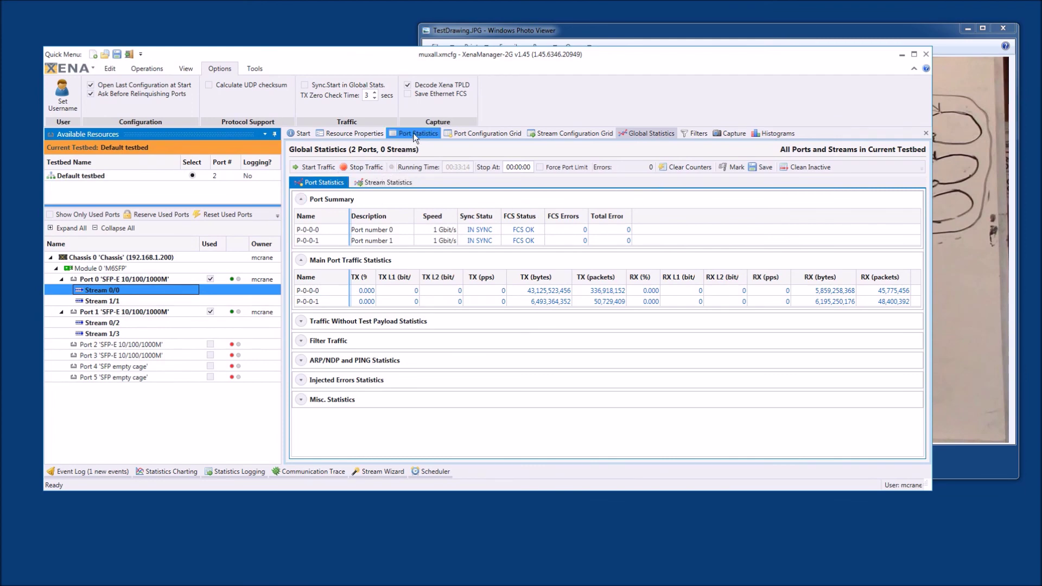
click(560, 134)
click(343, 135)
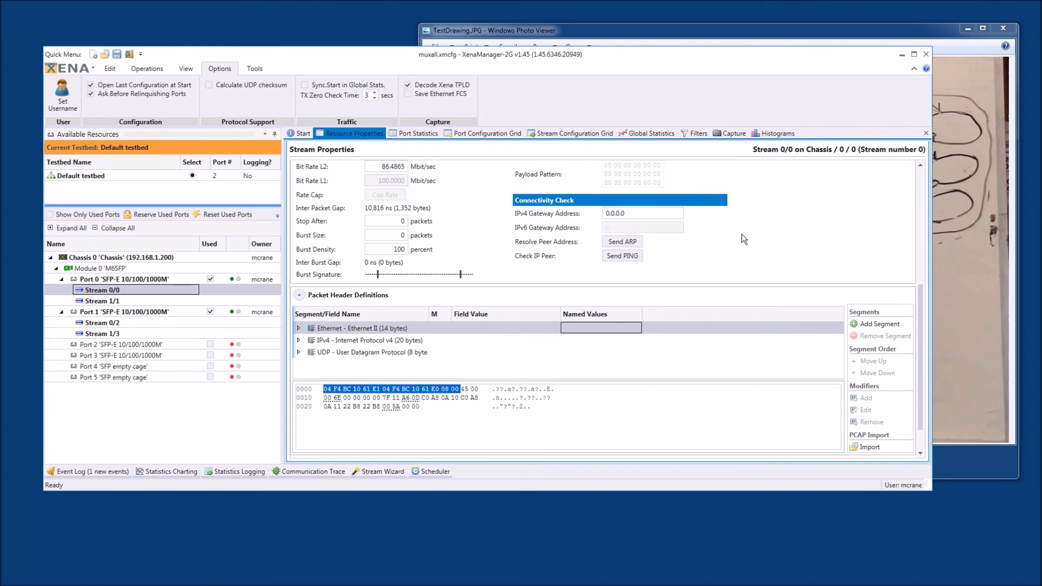
scroll(818, 226, up, 4)
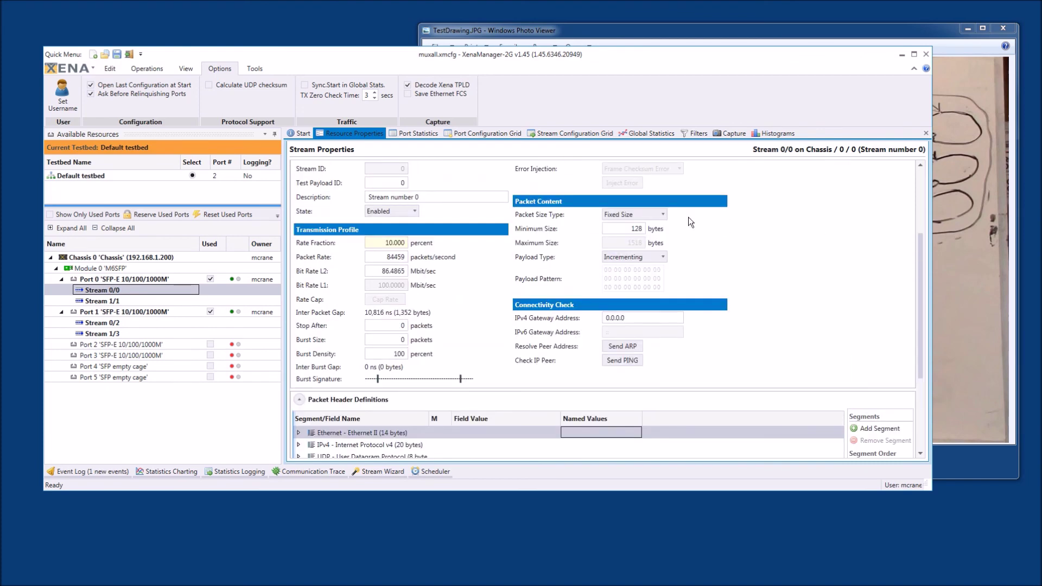
click(663, 212)
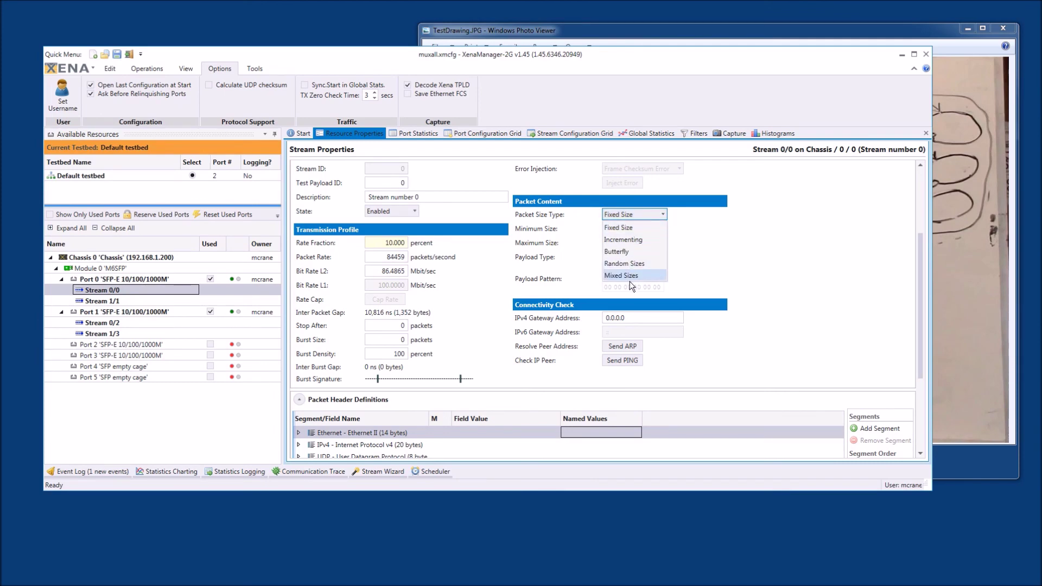
click(630, 227)
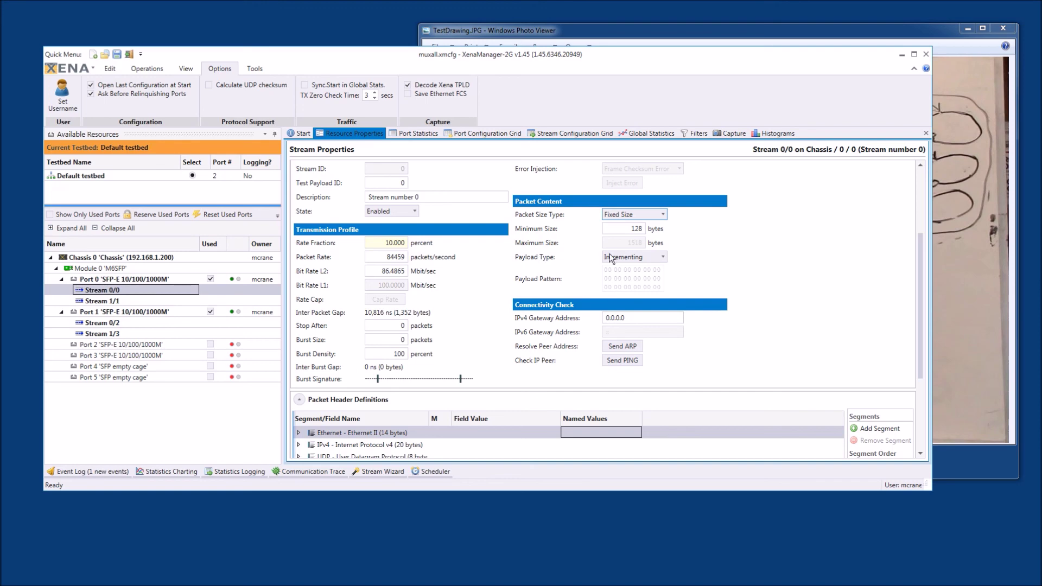
click(663, 255)
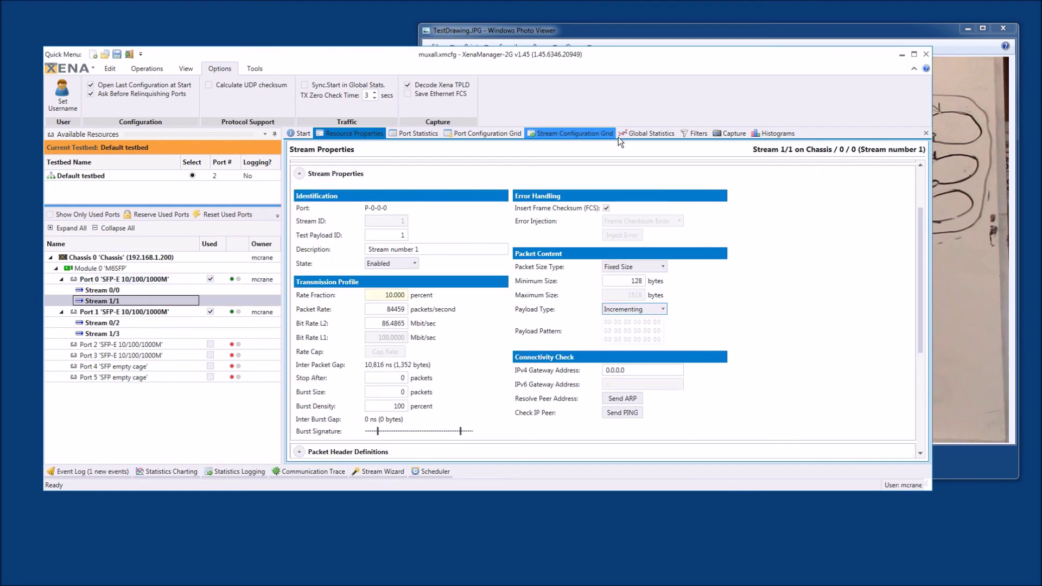
Start the traffic on all testbed ports from the global statistics
click(643, 132)
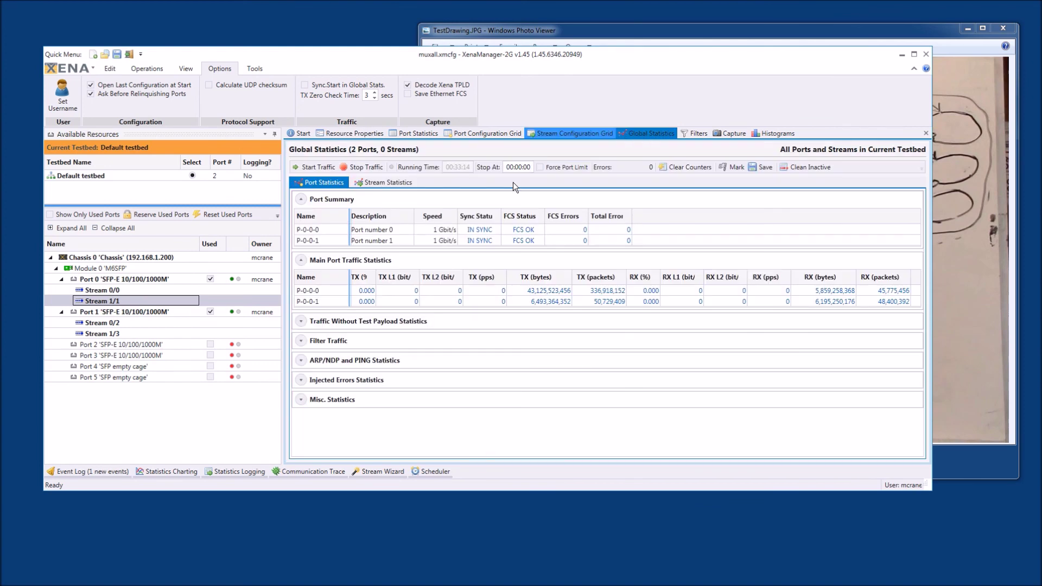
click(321, 167)
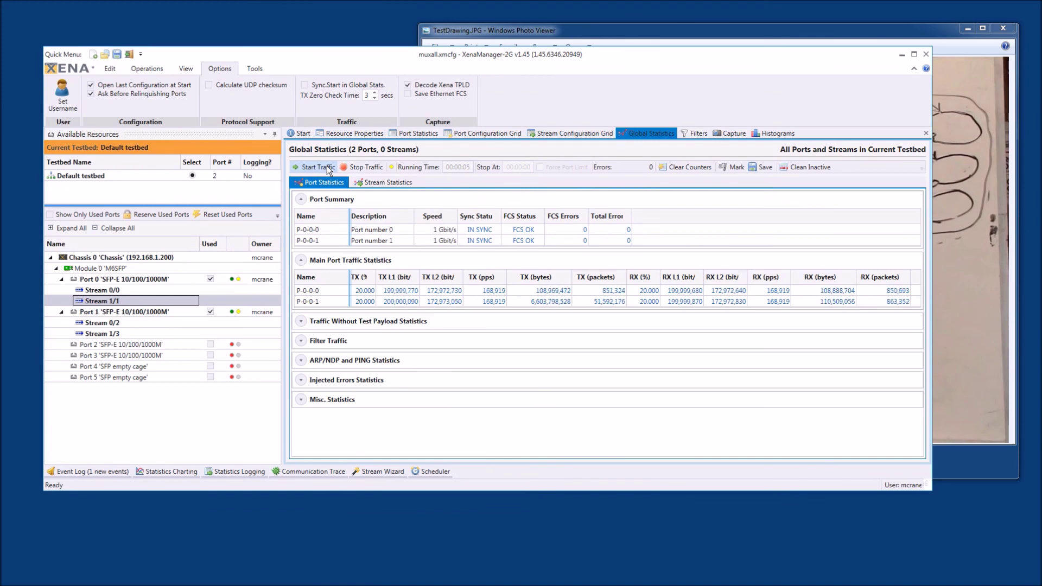
click(493, 244)
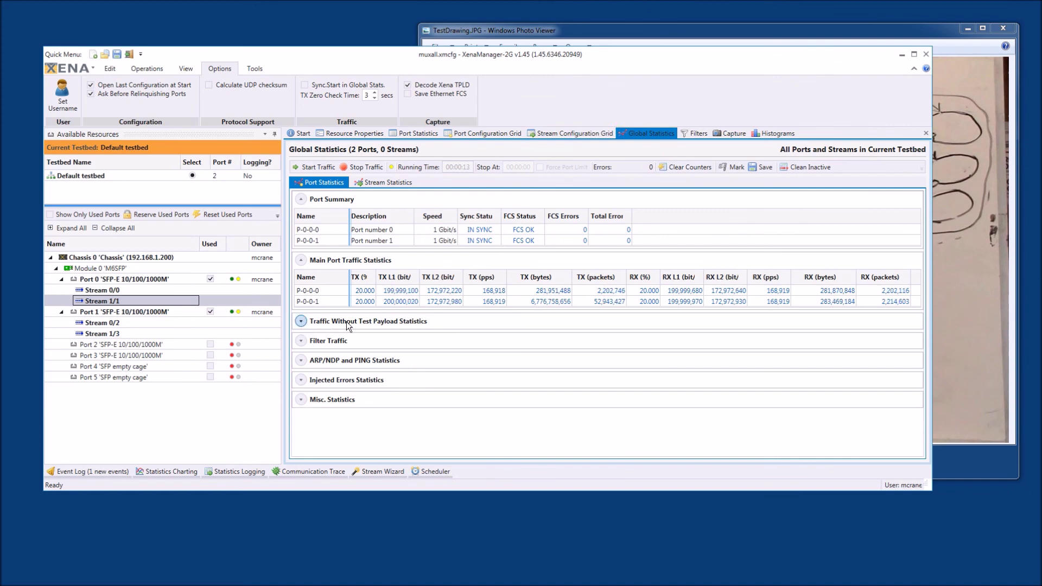
Expand the Traffic Without Test Payload Statistics and Injected Errors Statistics sections of the global port statistics
click(301, 321)
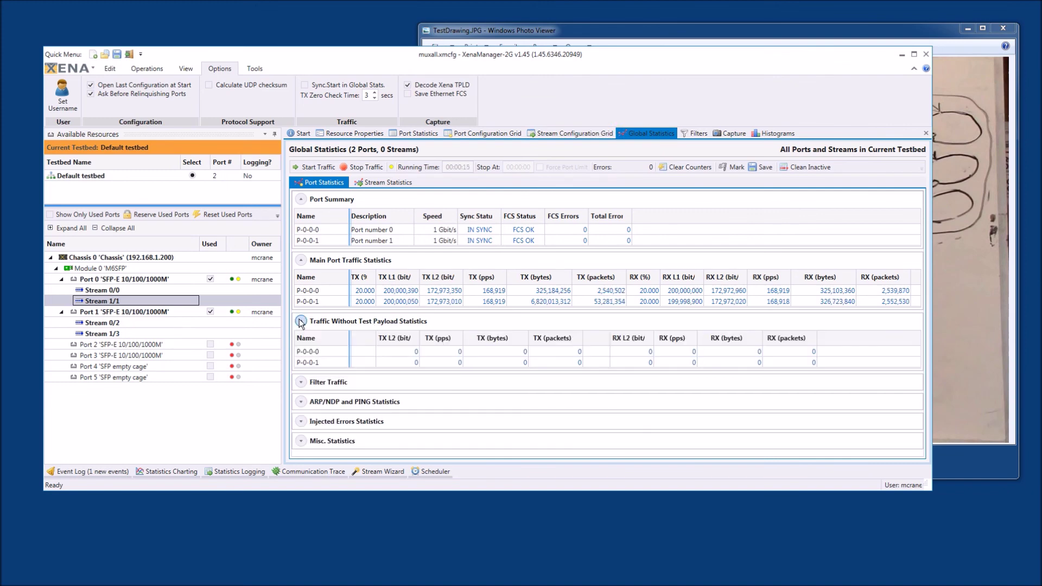
click(300, 421)
scroll(516, 396, down, 1)
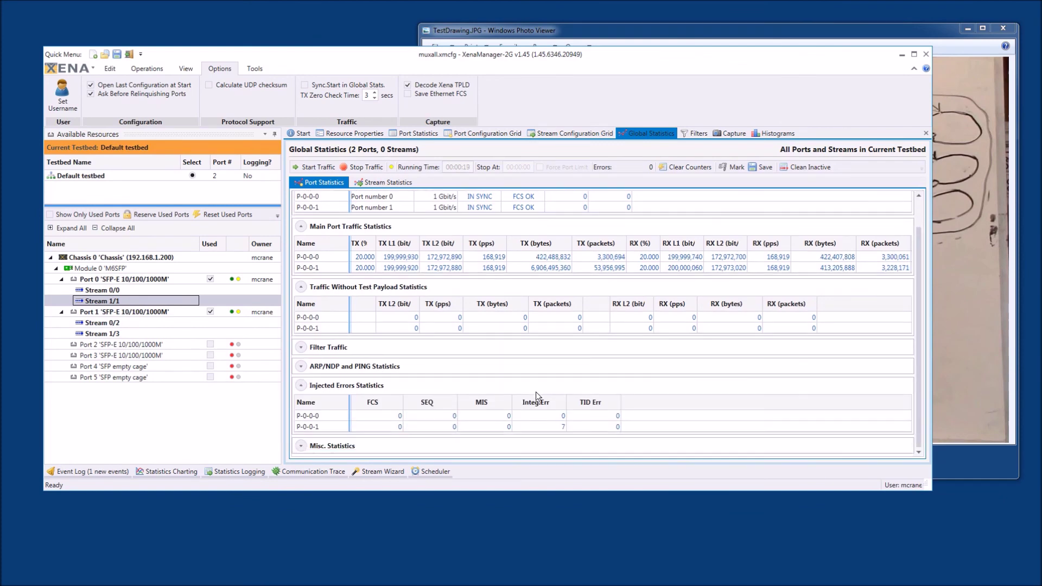
Clear the global statistics counters twice while checking Port 1's injected integrity error count
click(551, 427)
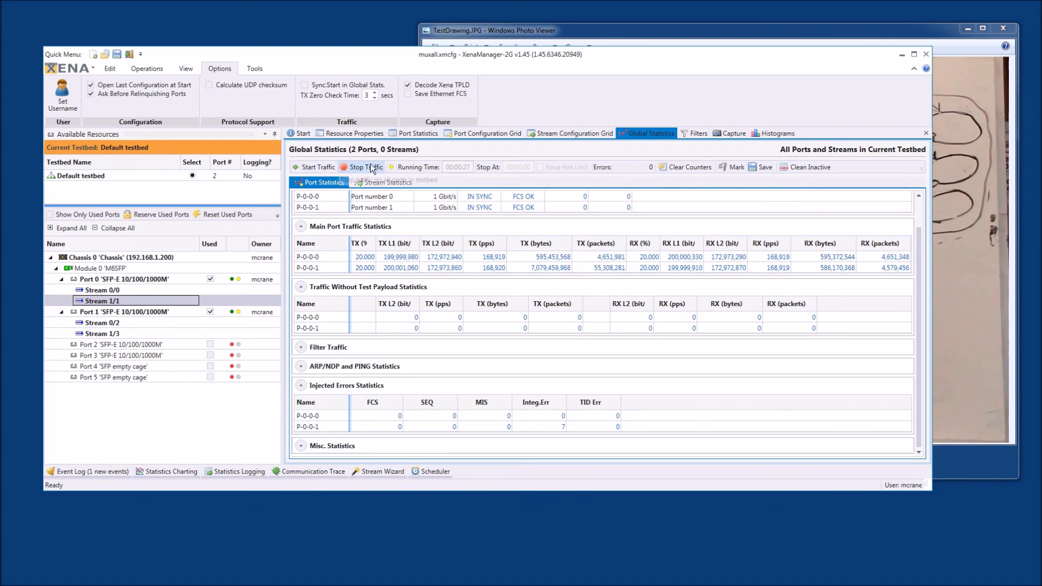
click(685, 166)
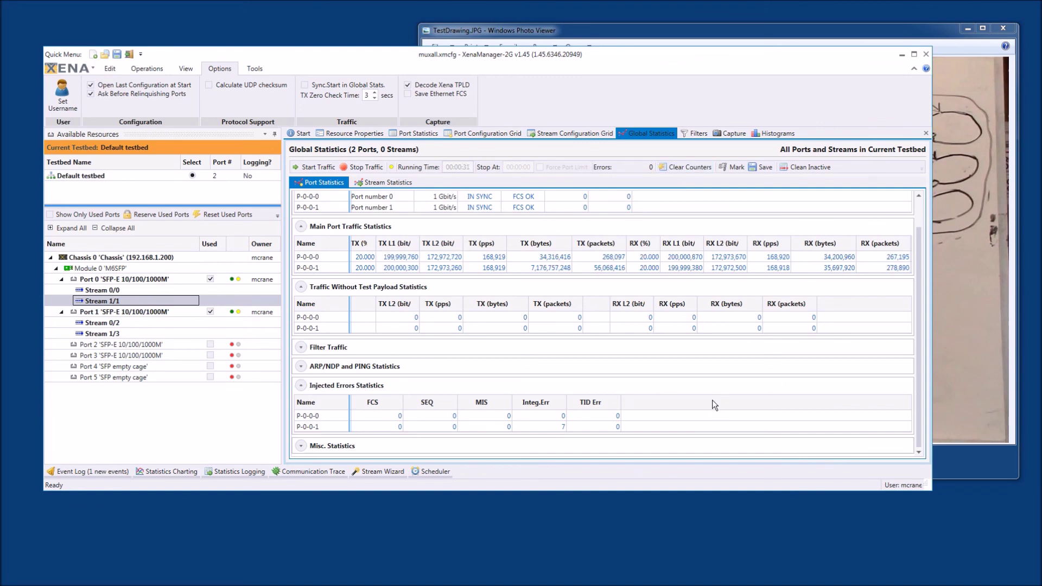
click(684, 165)
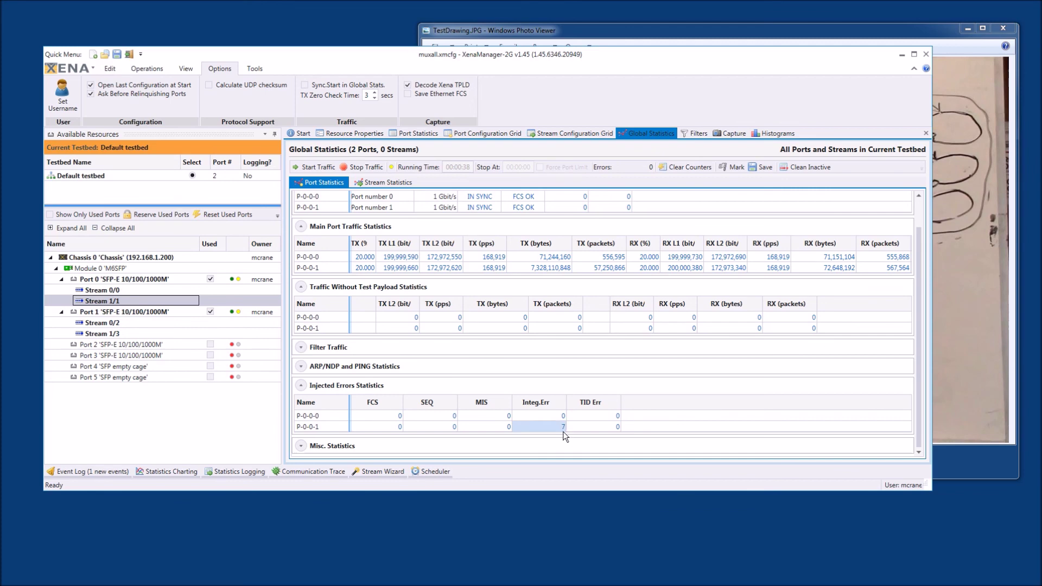
Expand the Misc. Statistics section and collapse the Injected Errors Statistics section
click(300, 446)
scroll(646, 361, down, 2)
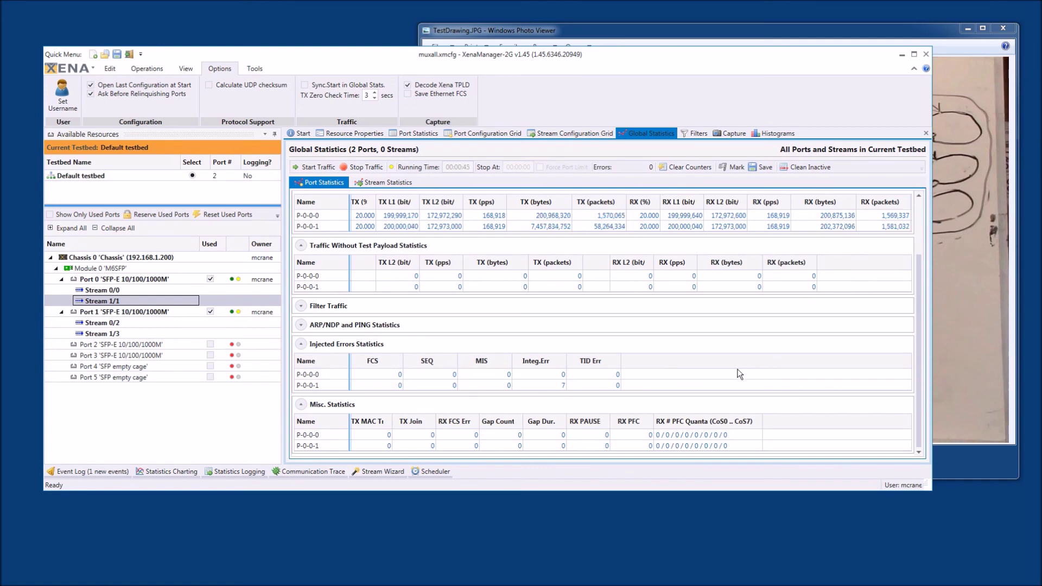
click(538, 385)
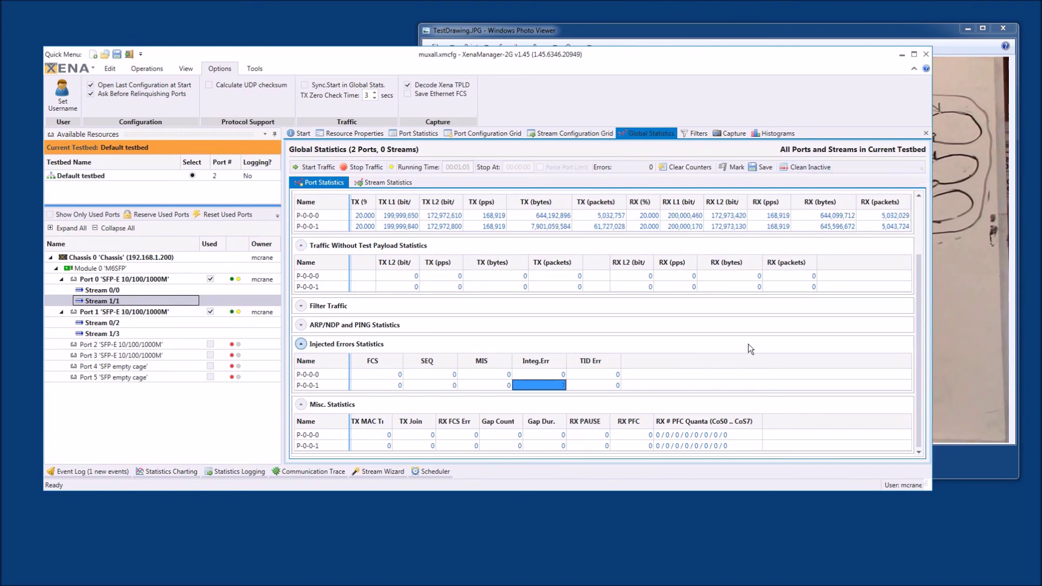
click(301, 344)
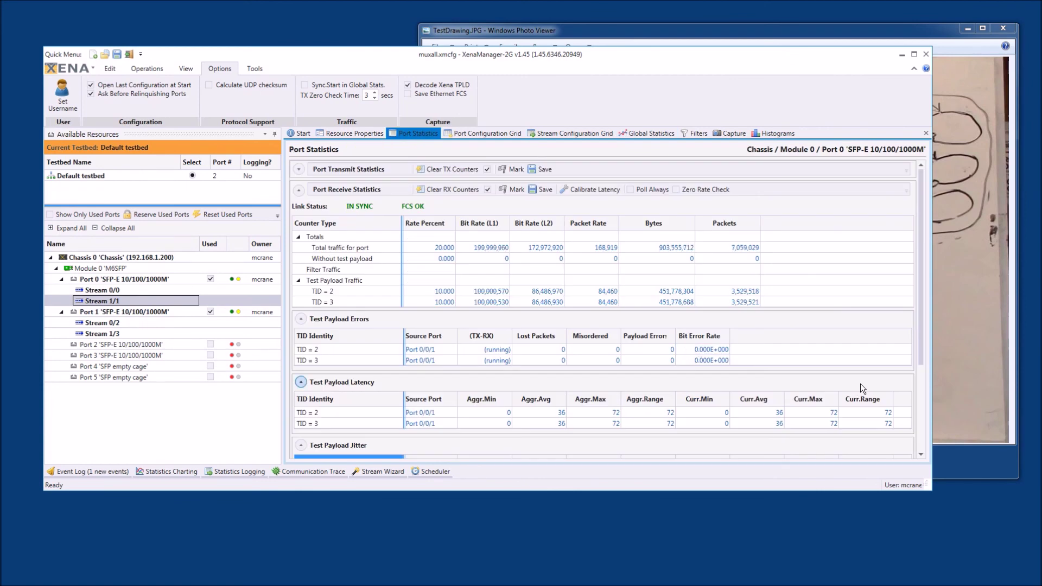
Look through Port 0's port statistics, covering test payload errors, latency, jitter and miscellaneous counters
scroll(865, 382, down, 4)
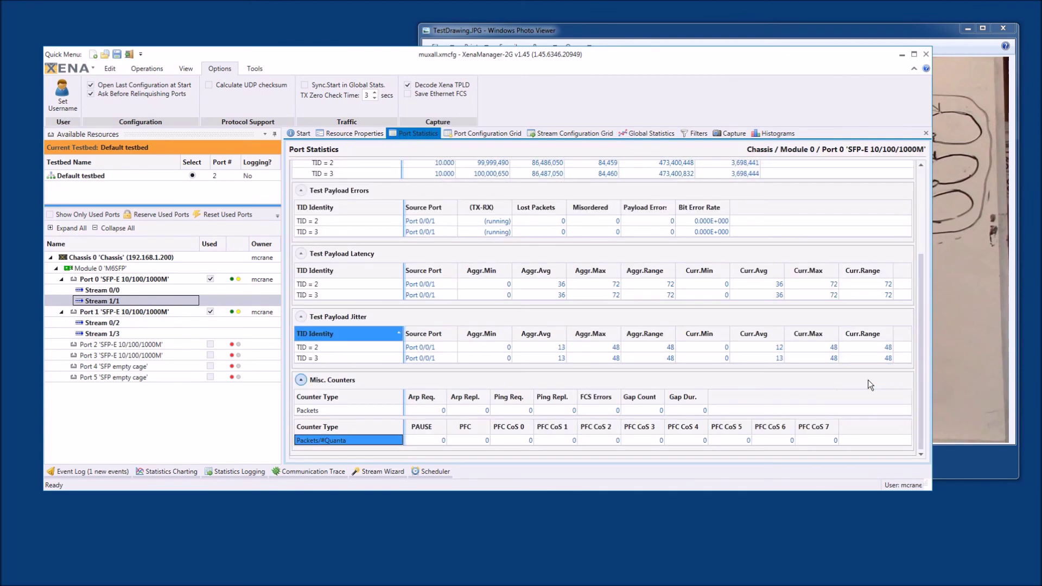
scroll(868, 380, up, 3)
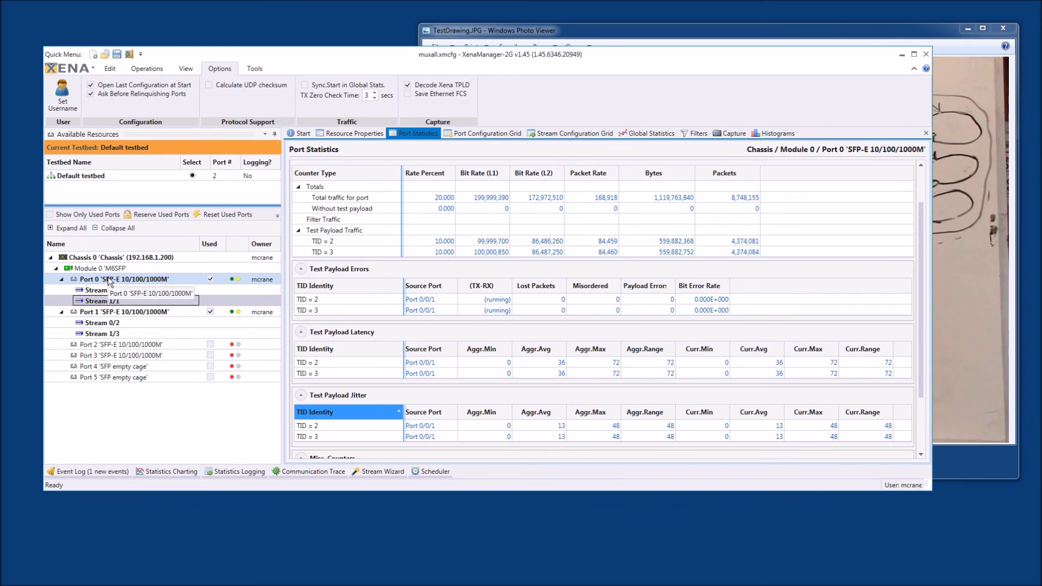
click(114, 280)
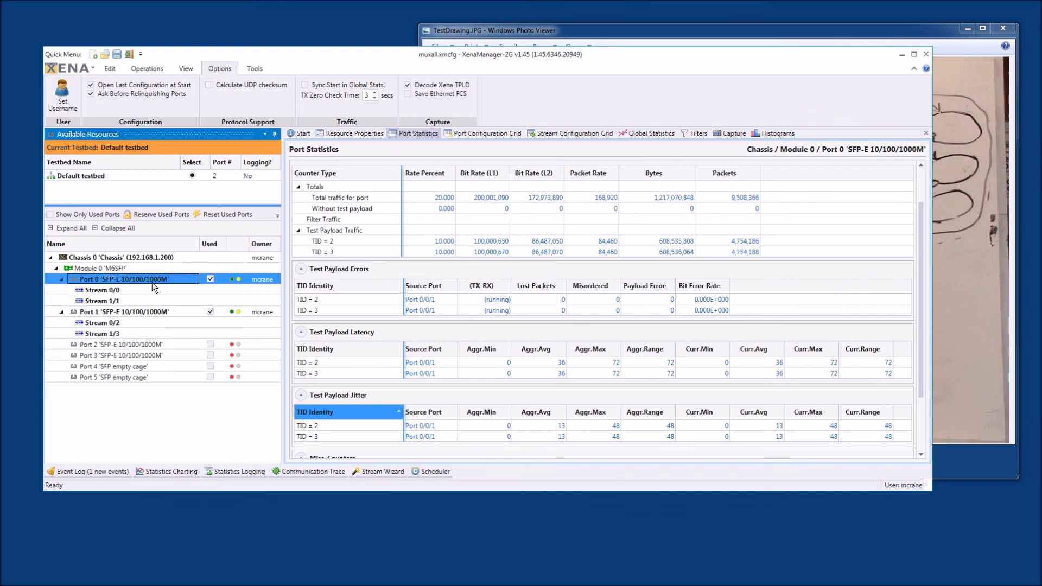
scroll(790, 359, down, 2)
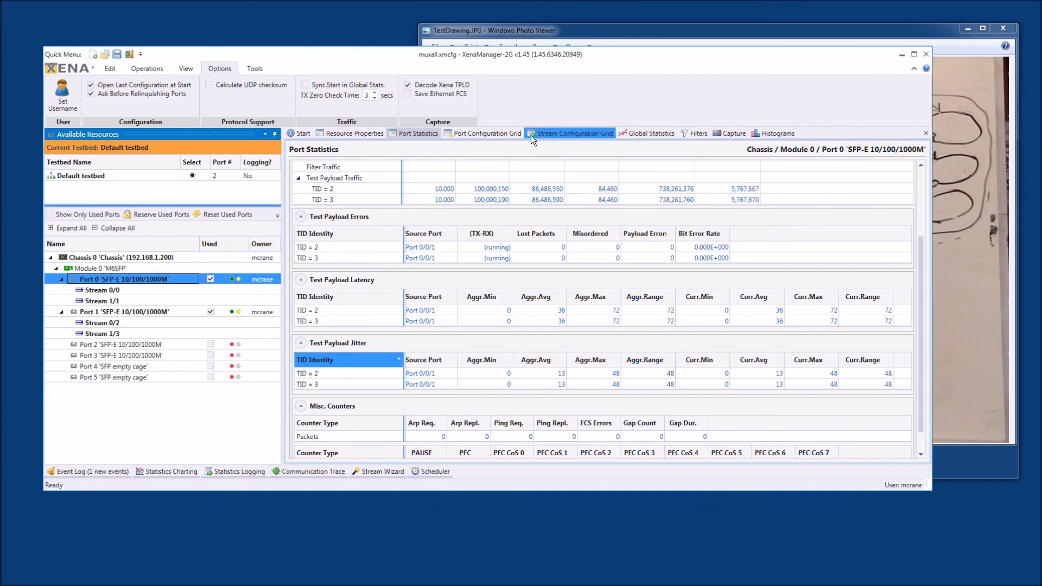
In the stream configuration grid, set error injection to Test Payload Error for all four streams and inject an error on P-0-0-1's SID 1 stream
click(565, 131)
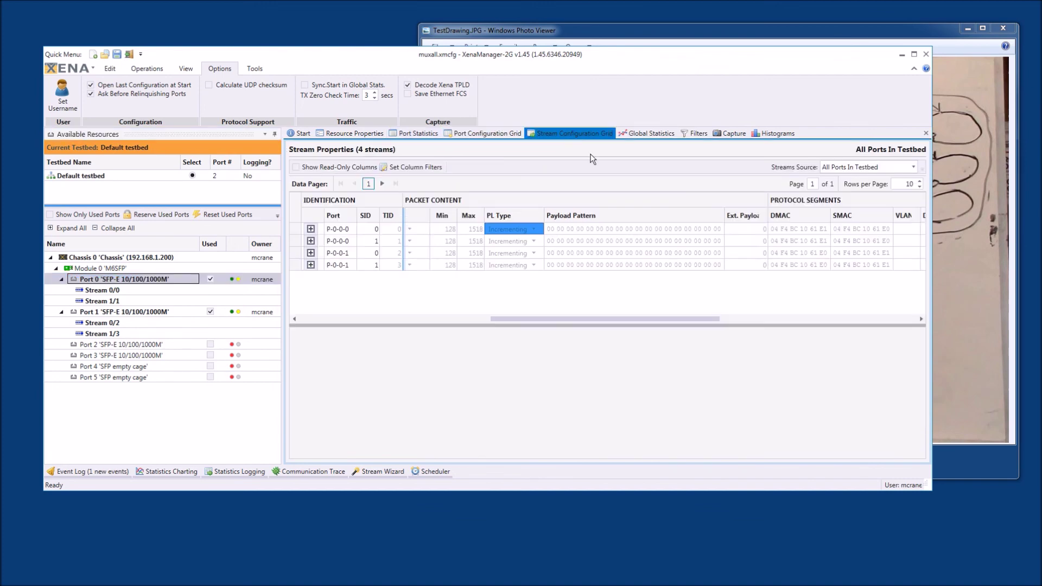
drag(617, 318, 859, 304)
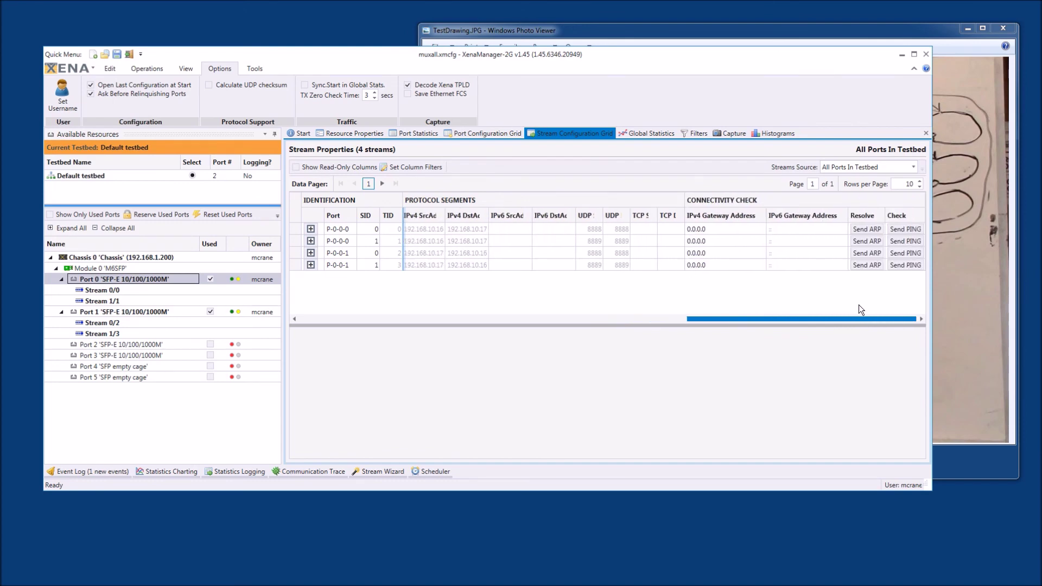
drag(773, 318, 500, 322)
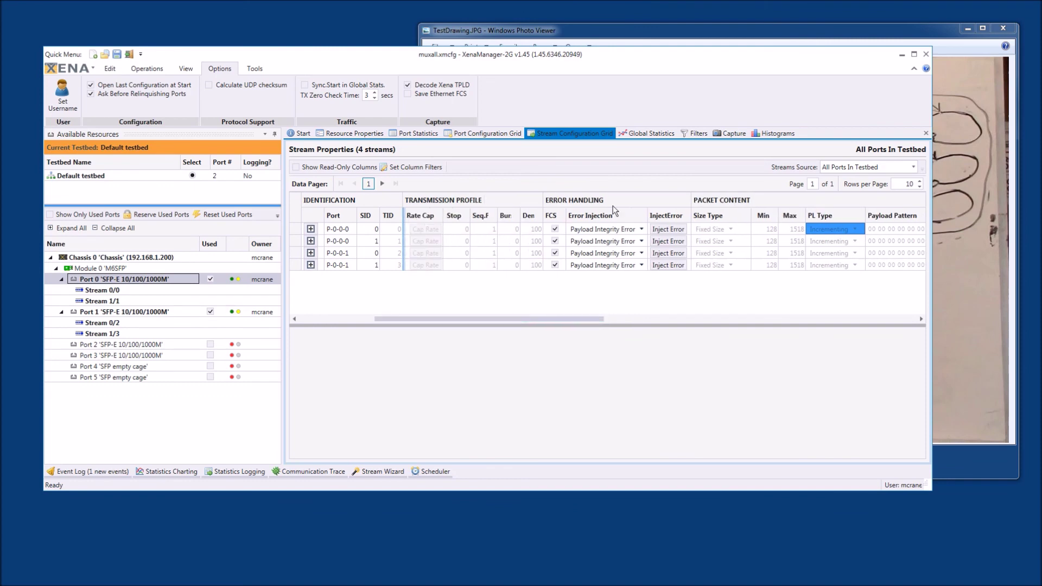
click(643, 229)
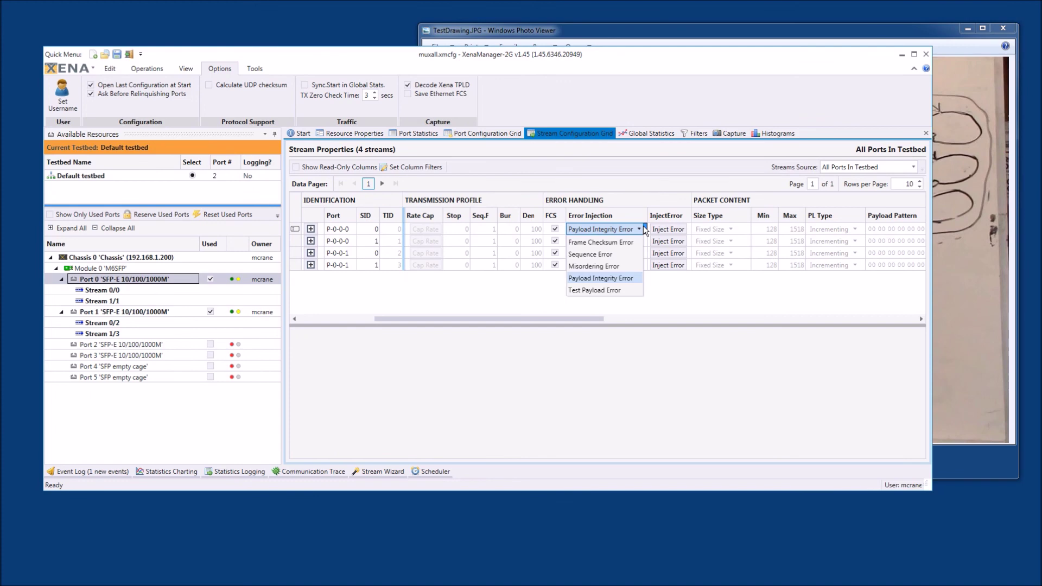
click(610, 291)
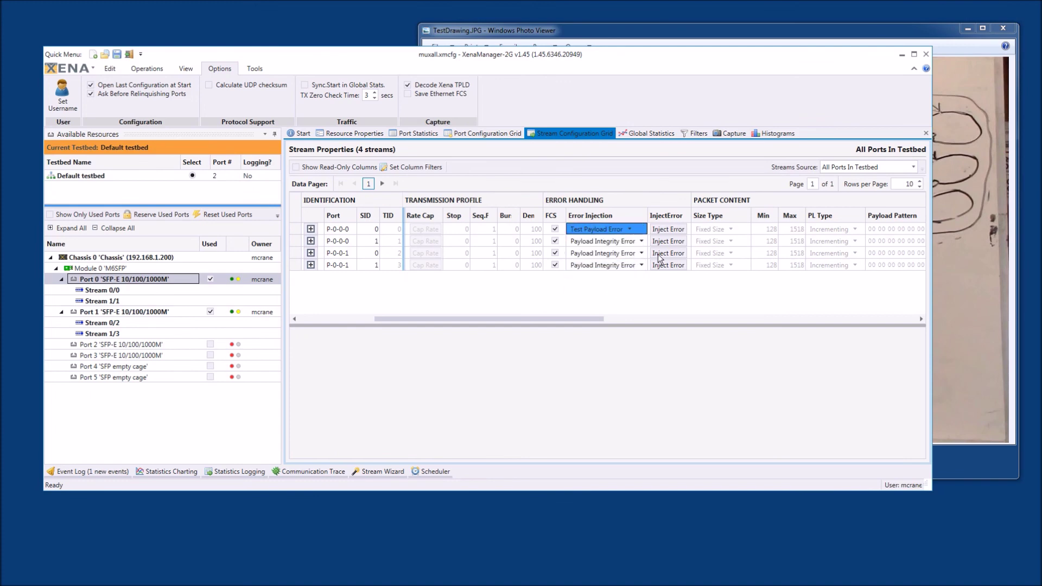
click(641, 240)
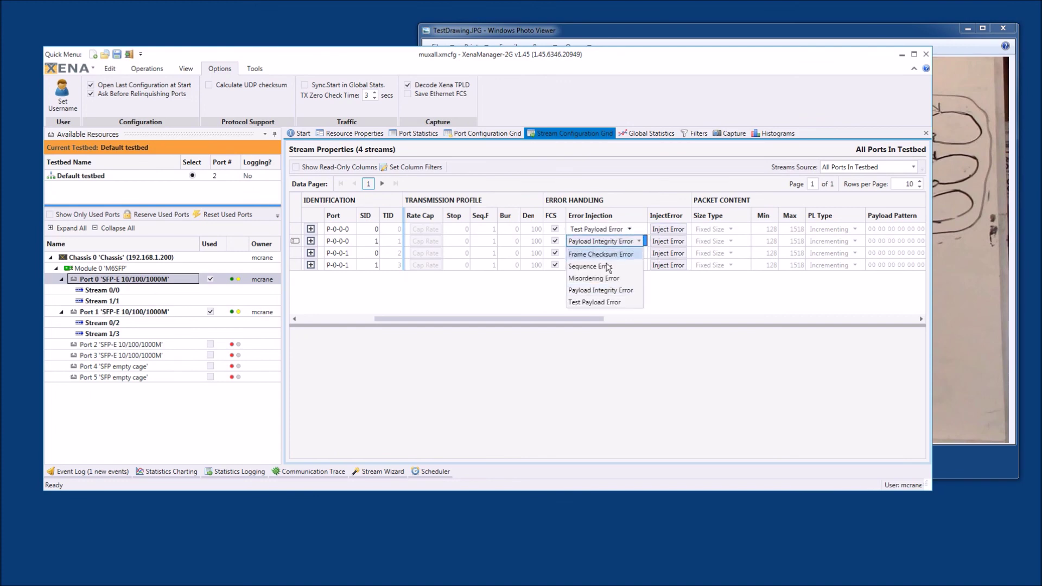
click(609, 301)
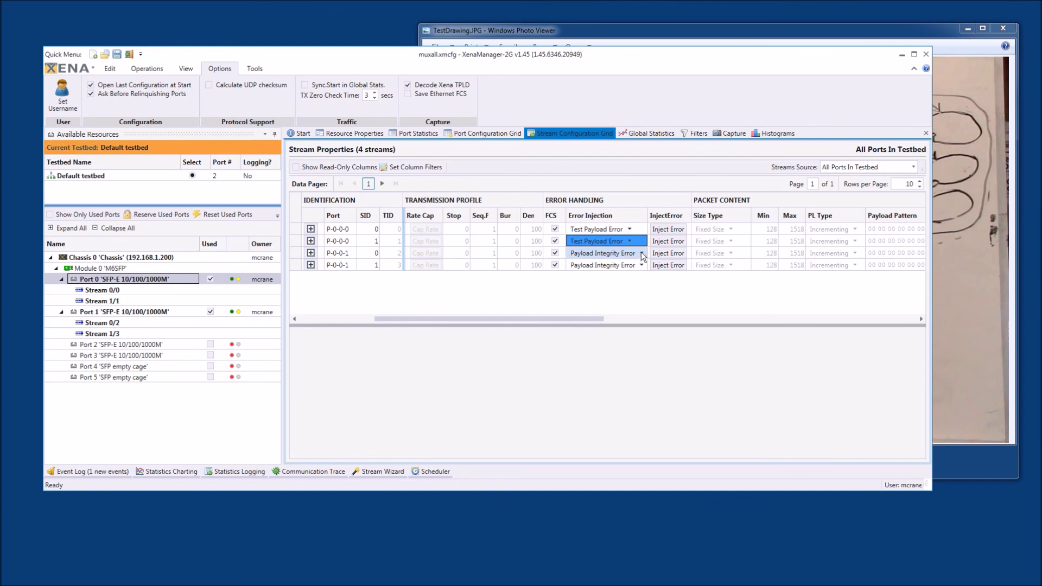
click(640, 252)
click(617, 317)
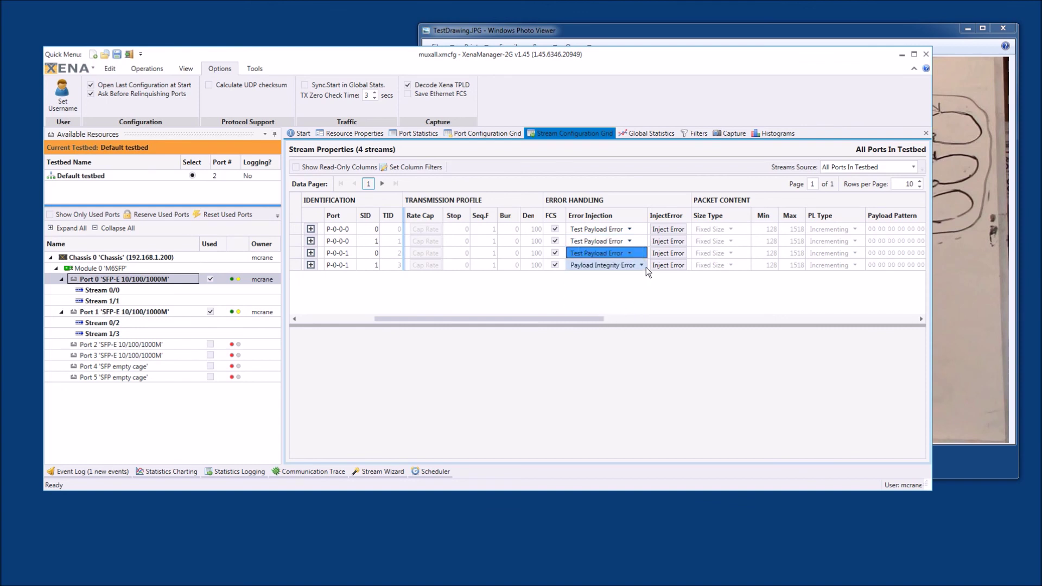
click(645, 264)
click(623, 326)
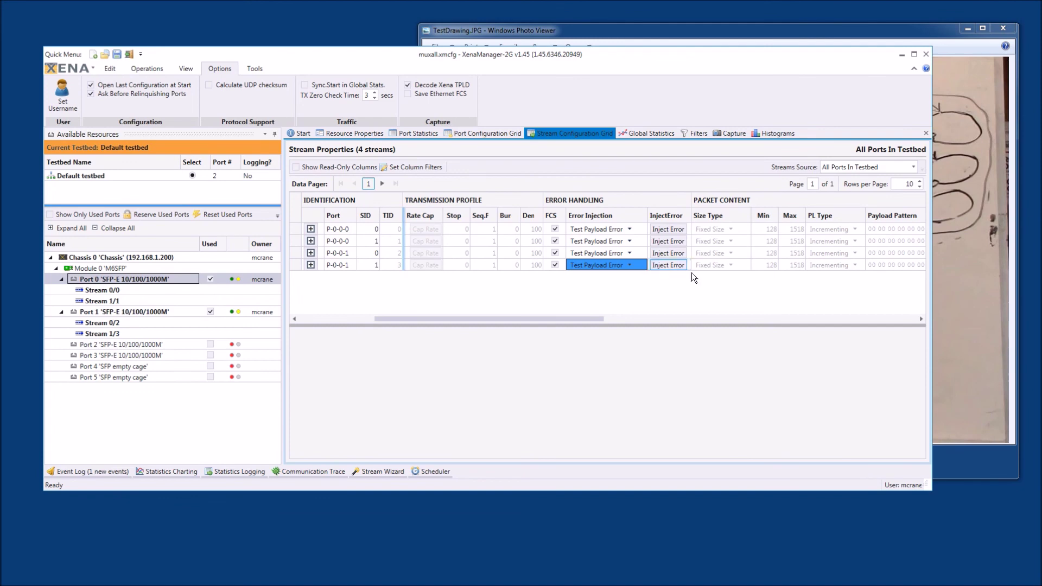
Check Port 0's test payload errors, and inject a Payload Integrity Error on P-0-0-1's SID 1 stream
click(418, 132)
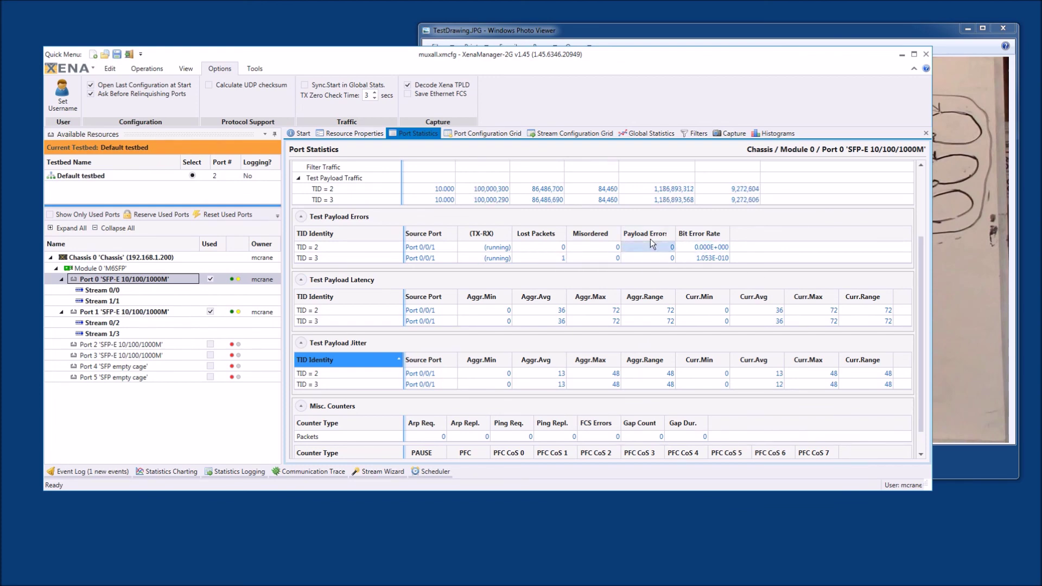
click(572, 133)
click(631, 263)
click(607, 314)
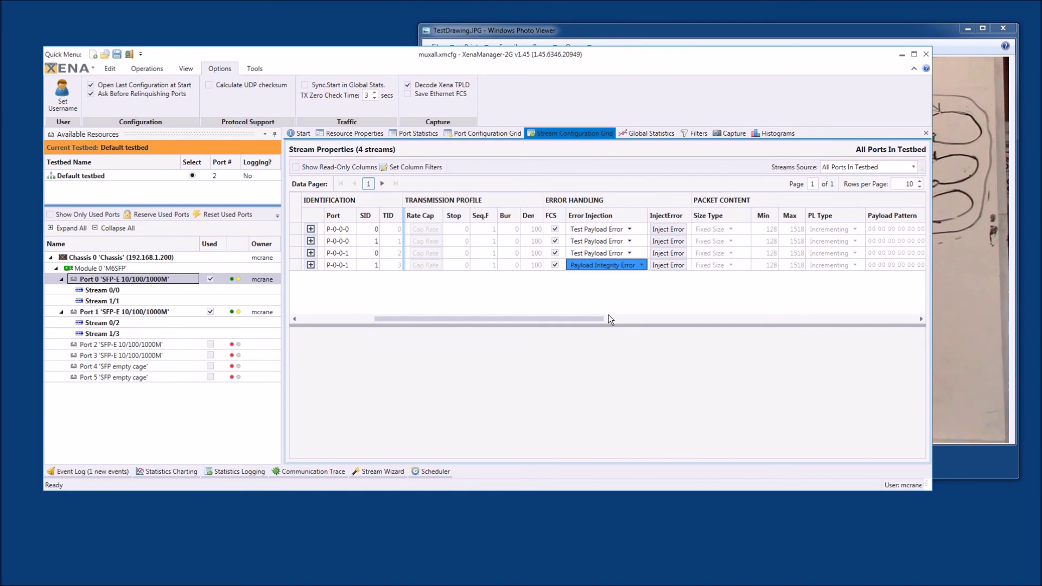
click(666, 265)
Check Port 0's test payload errors and its received packets without test payload in the global statistics
click(406, 133)
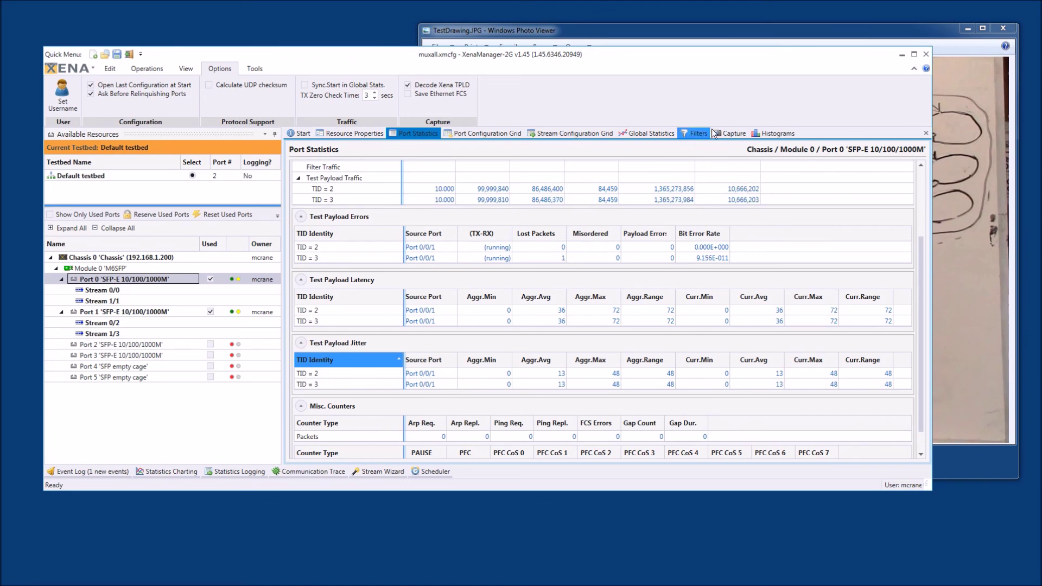
click(643, 132)
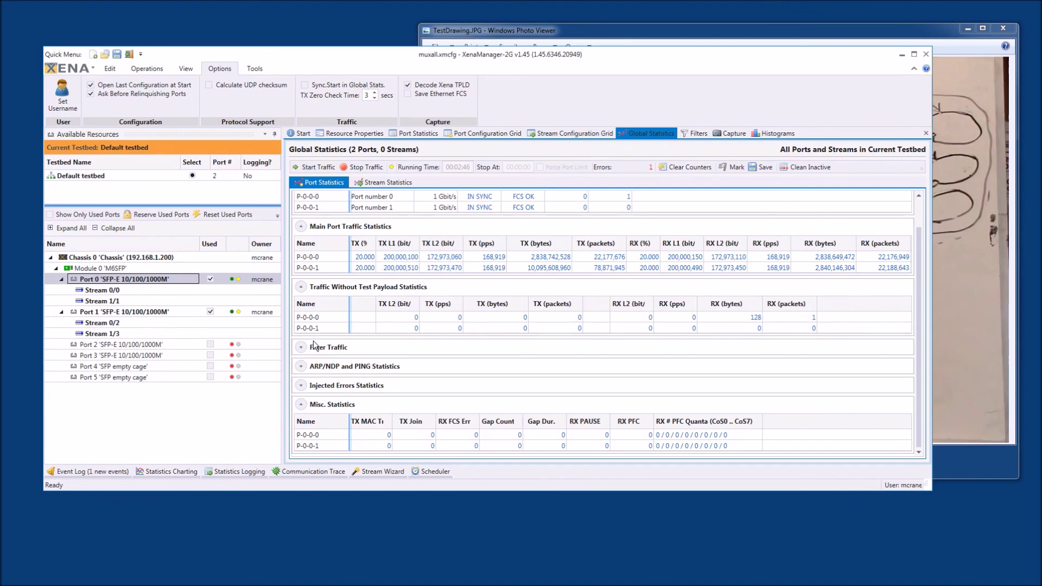
click(799, 317)
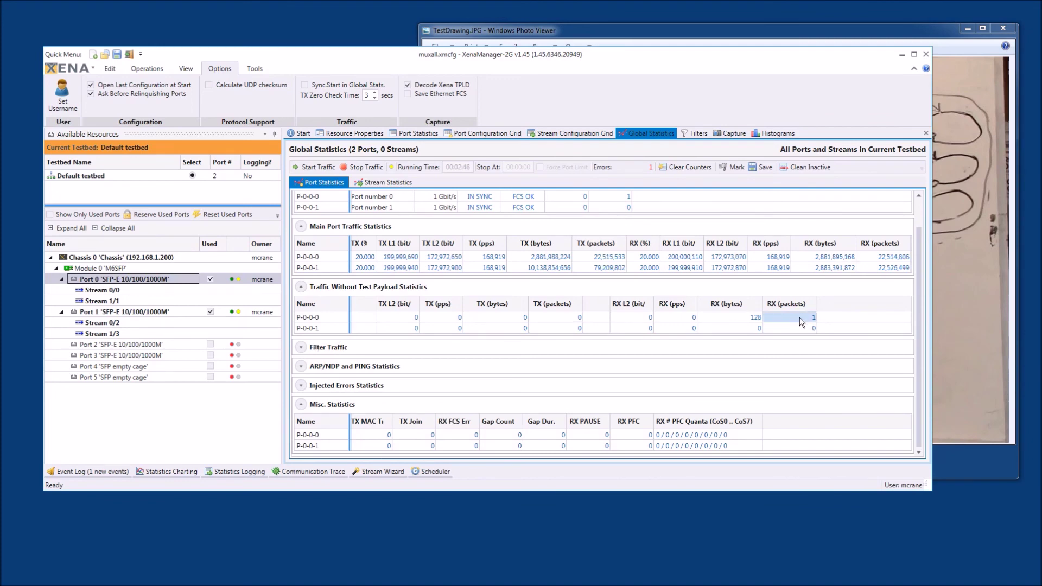
Show the Injected Errors Statistics in the global statistics, clear all counters, and check the injected integrity and TID error counts
click(301, 385)
scroll(848, 326, down, 2)
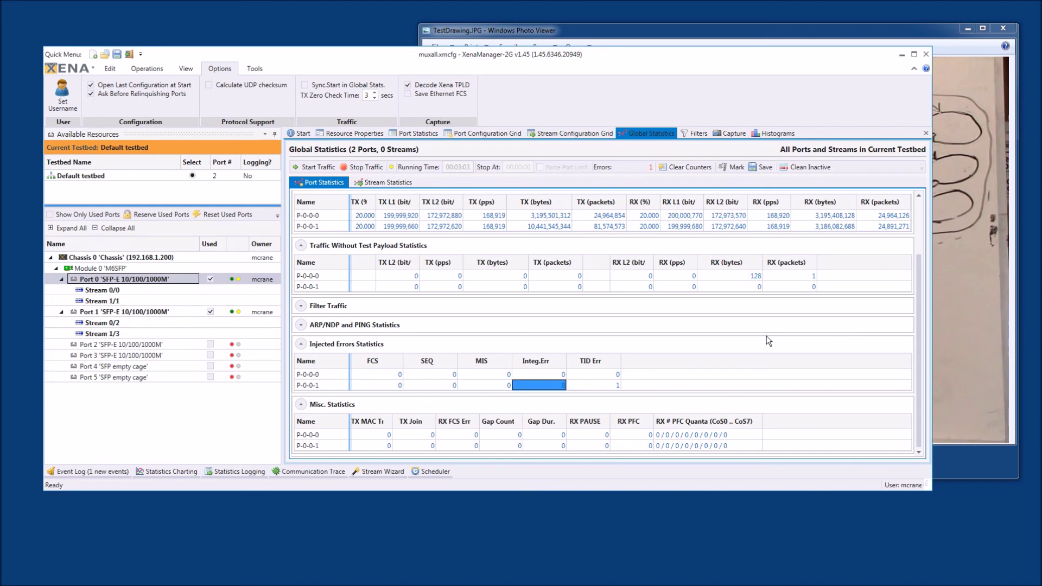
click(681, 167)
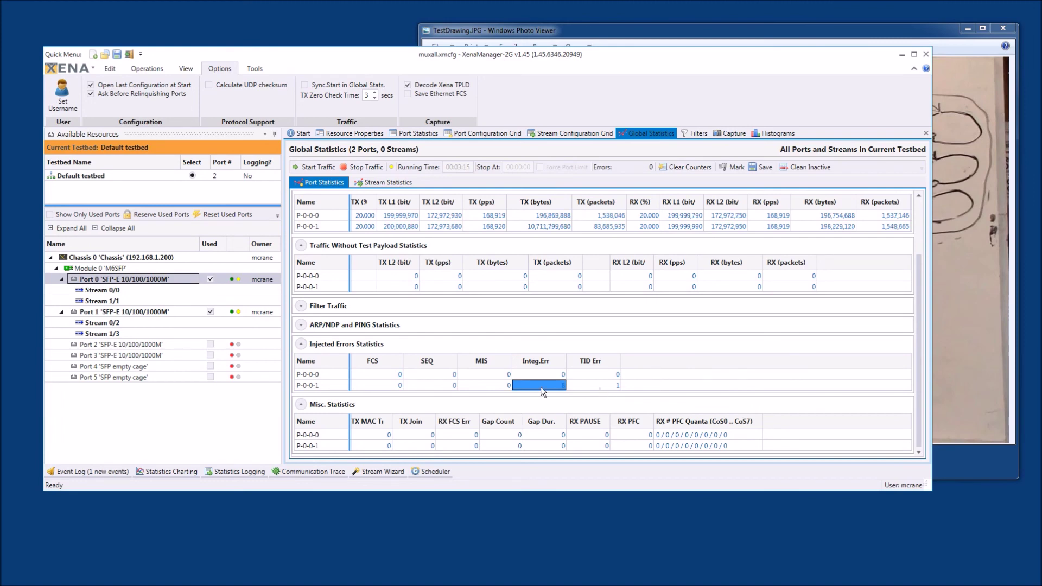
click(412, 382)
click(556, 375)
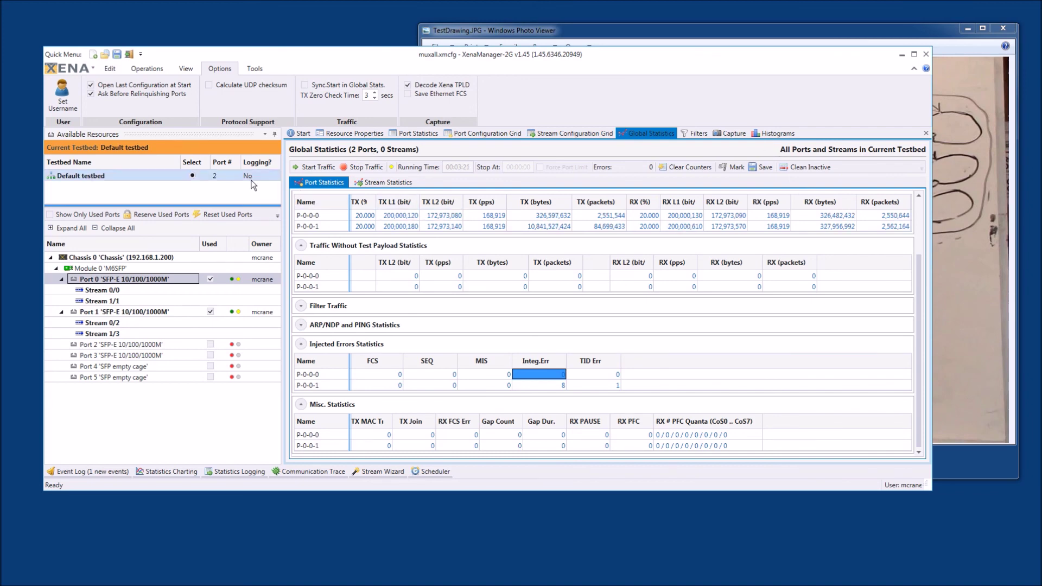
Restart traffic on all ports from the global statistics with the counters cleared while it is stopped
click(372, 166)
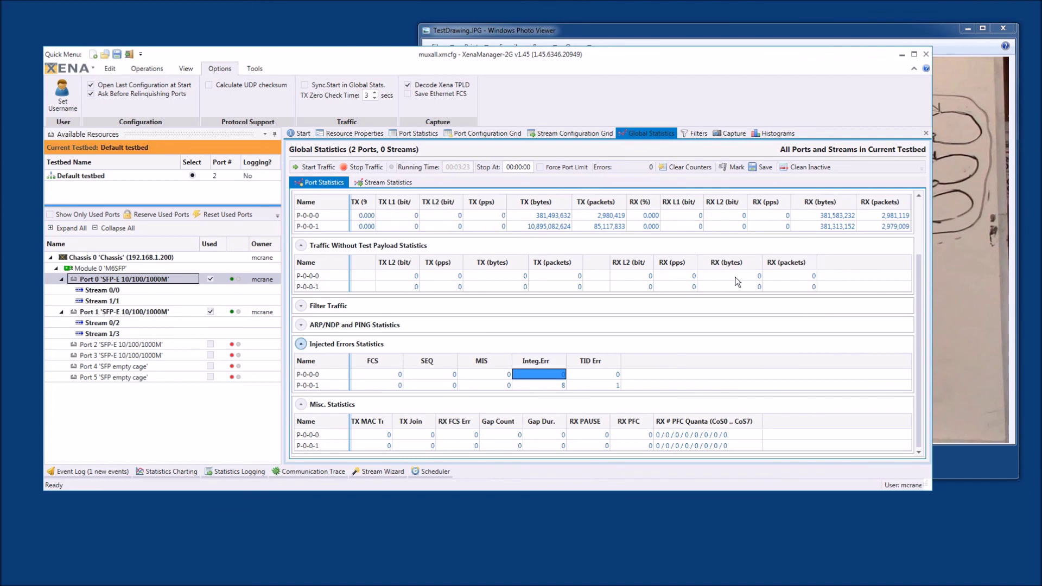
click(679, 167)
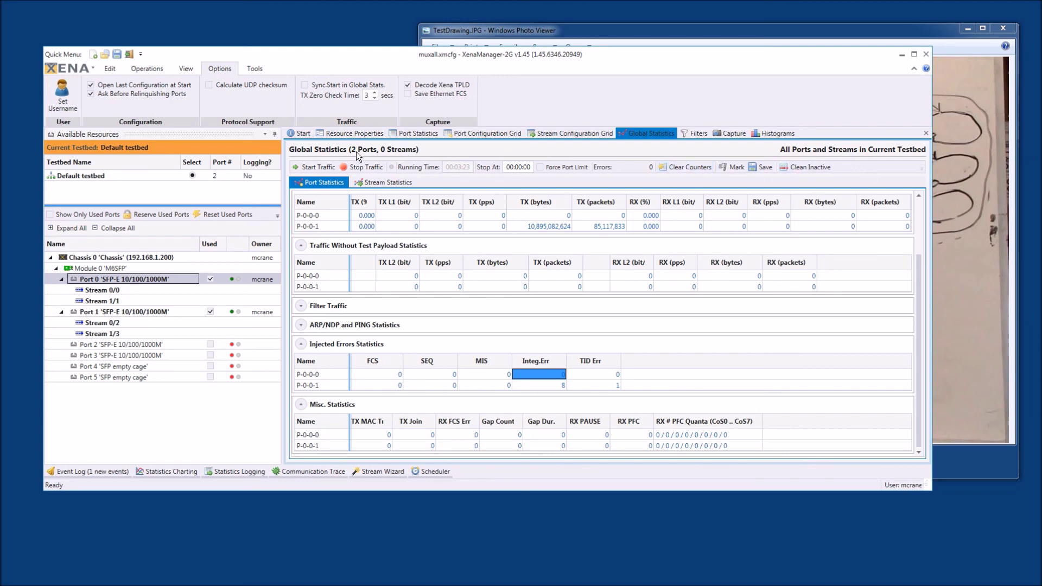
click(337, 136)
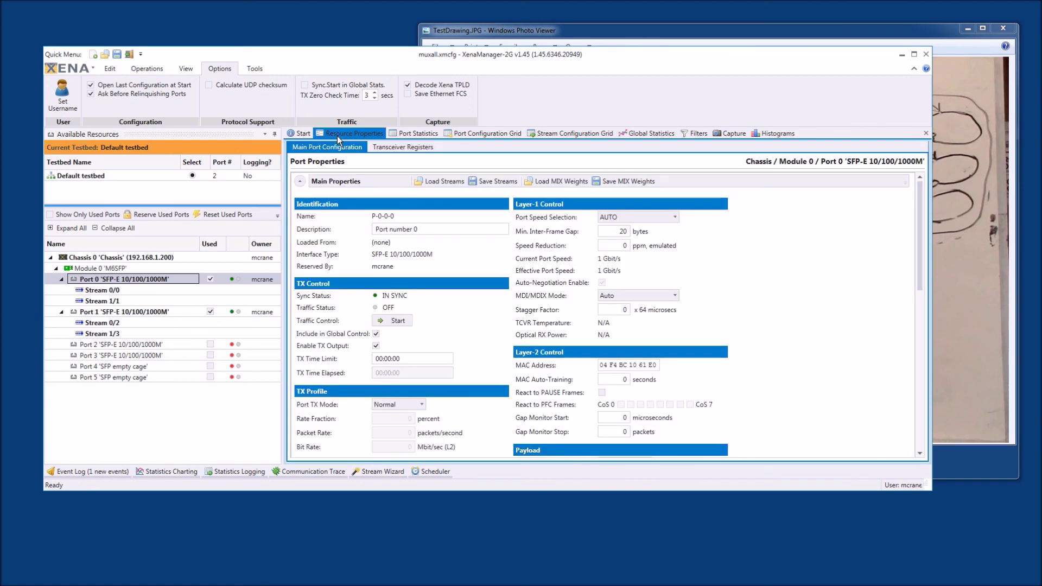
click(424, 134)
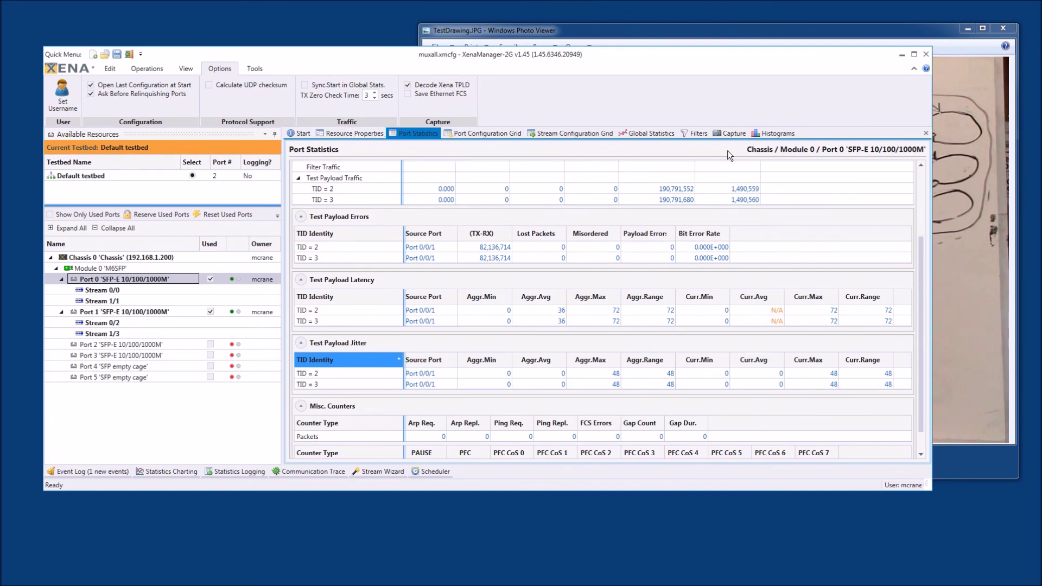
click(632, 133)
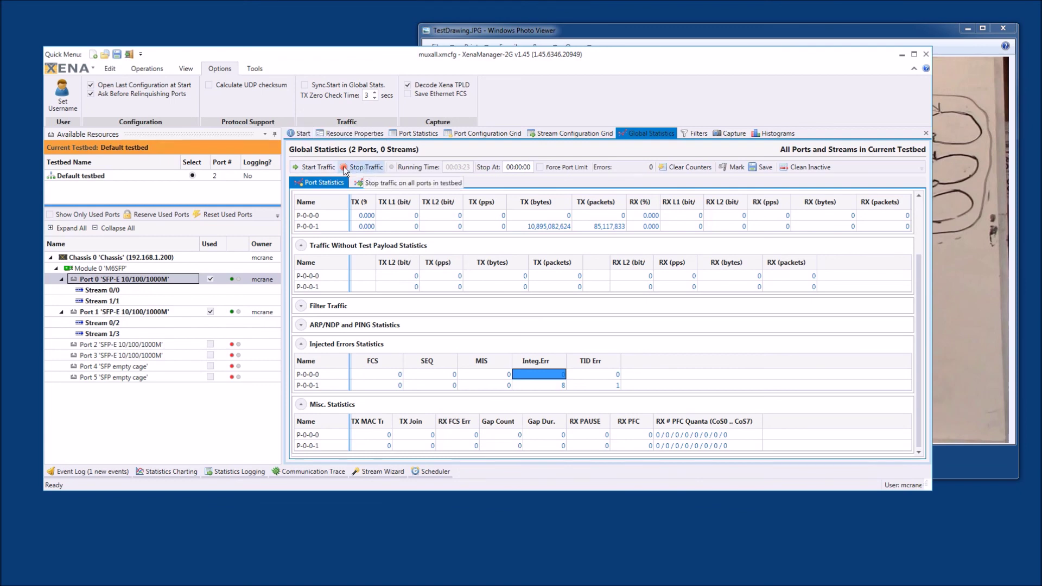
click(319, 167)
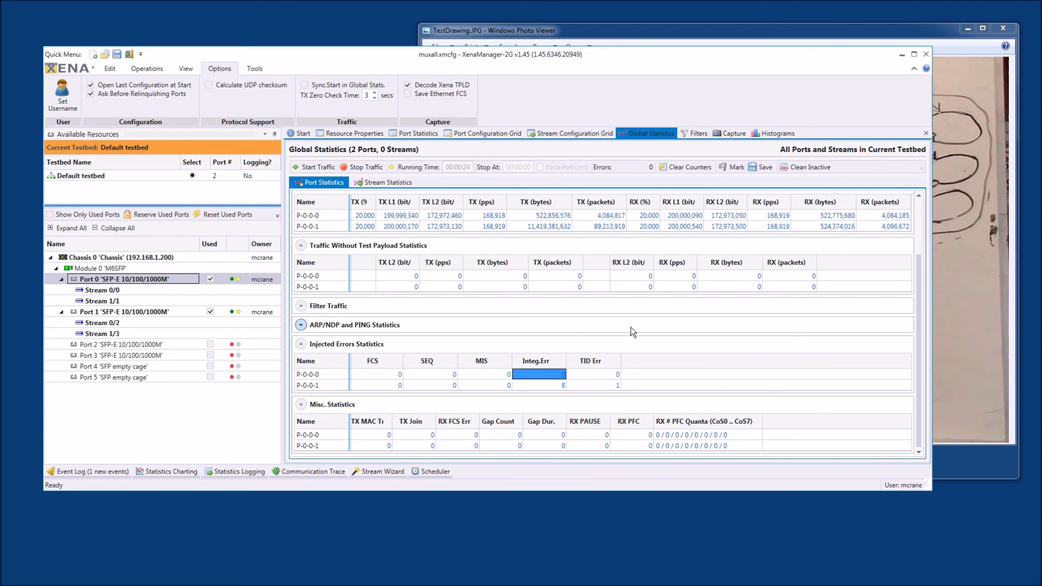
Look through the global statistics, the port configuration grid and Port 0's port statistics for options affecting the injected error counters
click(683, 342)
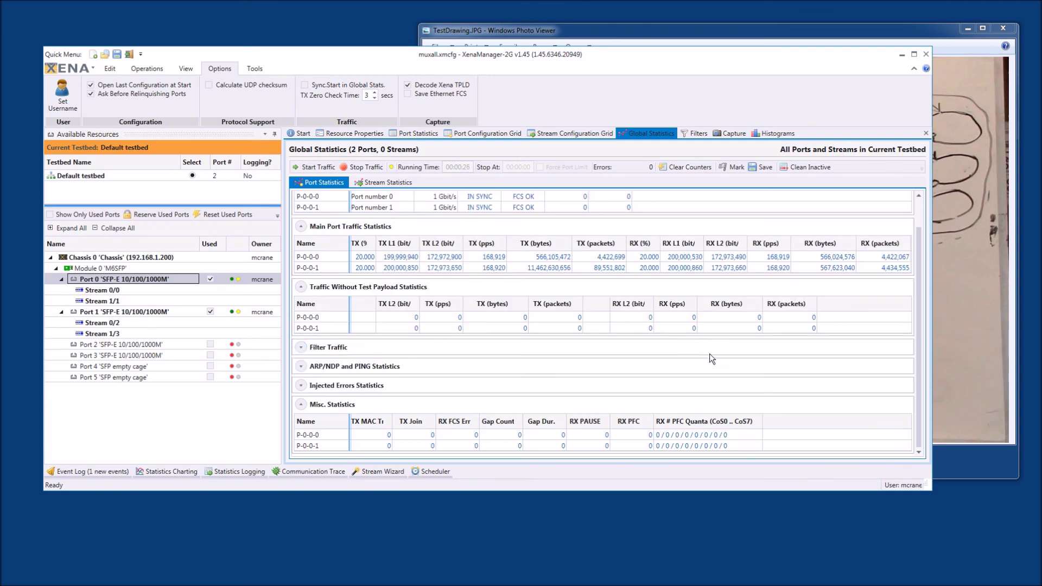
scroll(712, 353, up, 1)
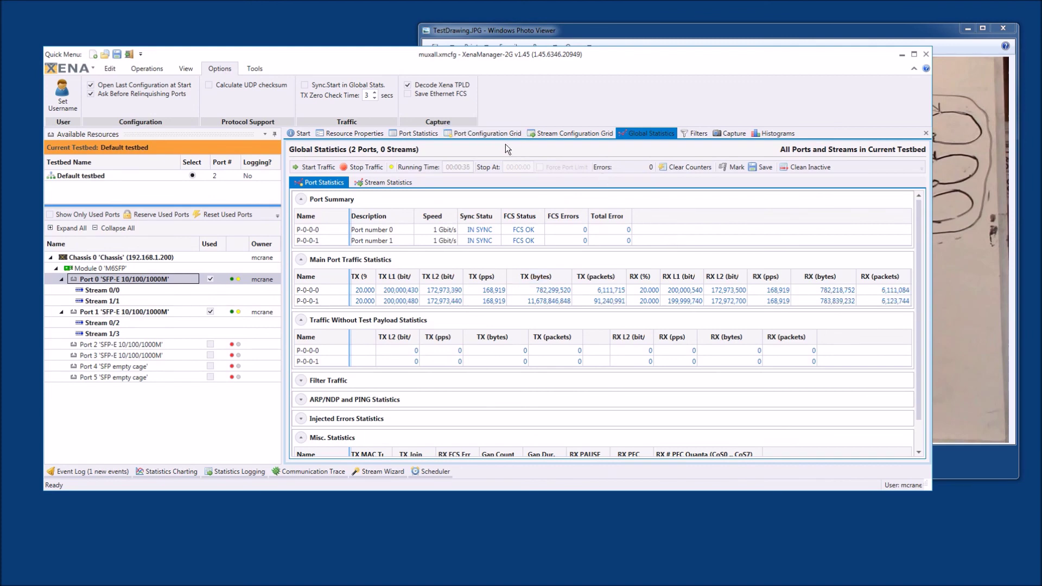
click(479, 134)
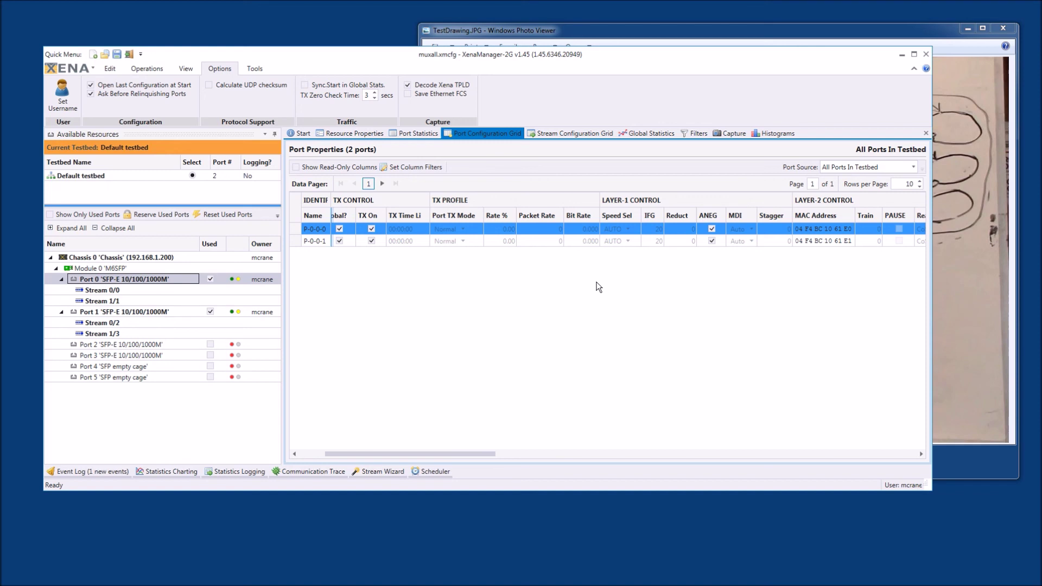
click(422, 133)
scroll(730, 381, up, 1)
scroll(730, 381, up, 2)
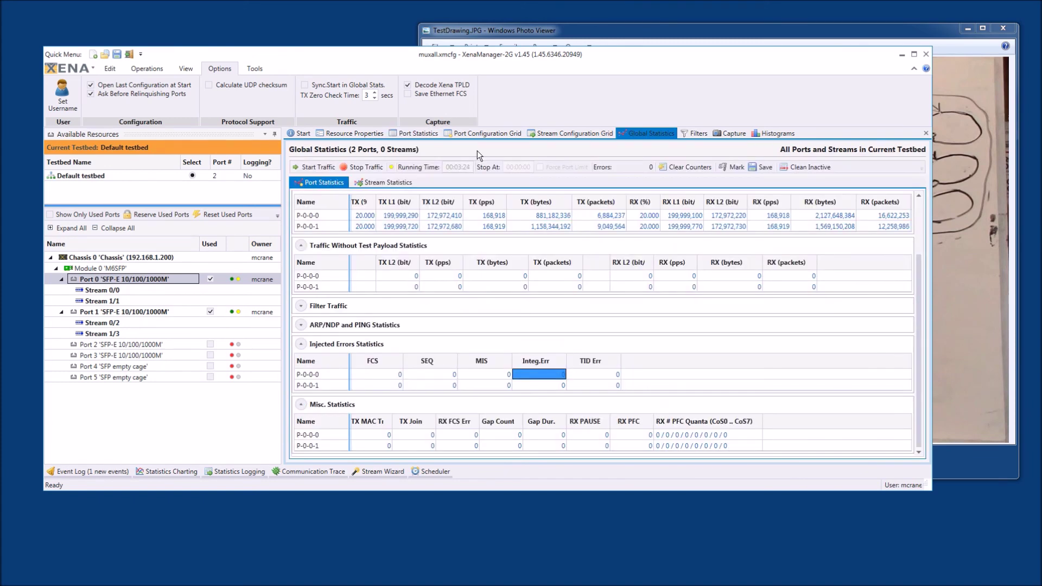
Check the injected error counts in the global statistics and the transmit counter options in Port 0's port statistics
click(534, 374)
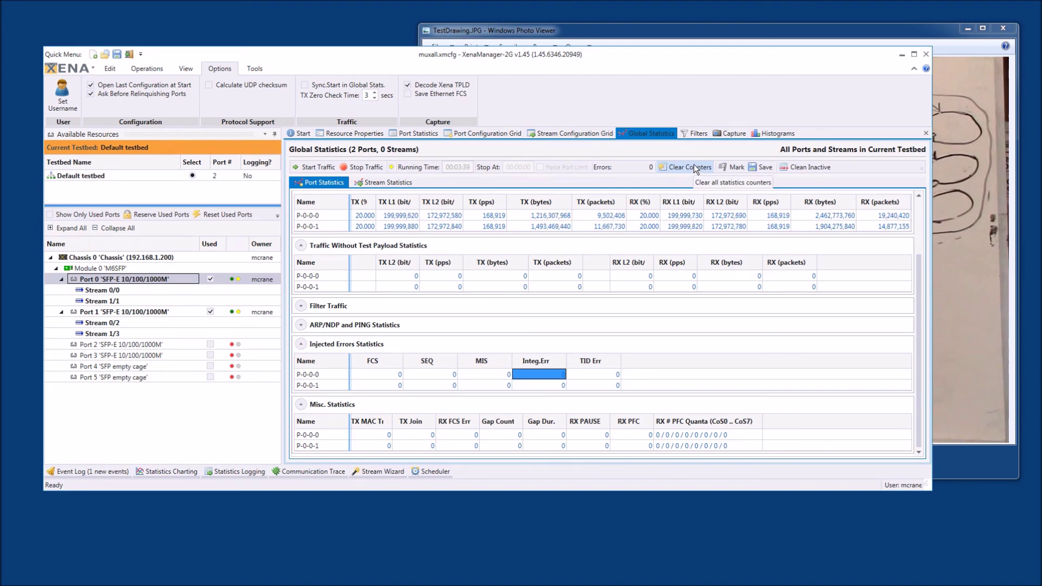
click(412, 135)
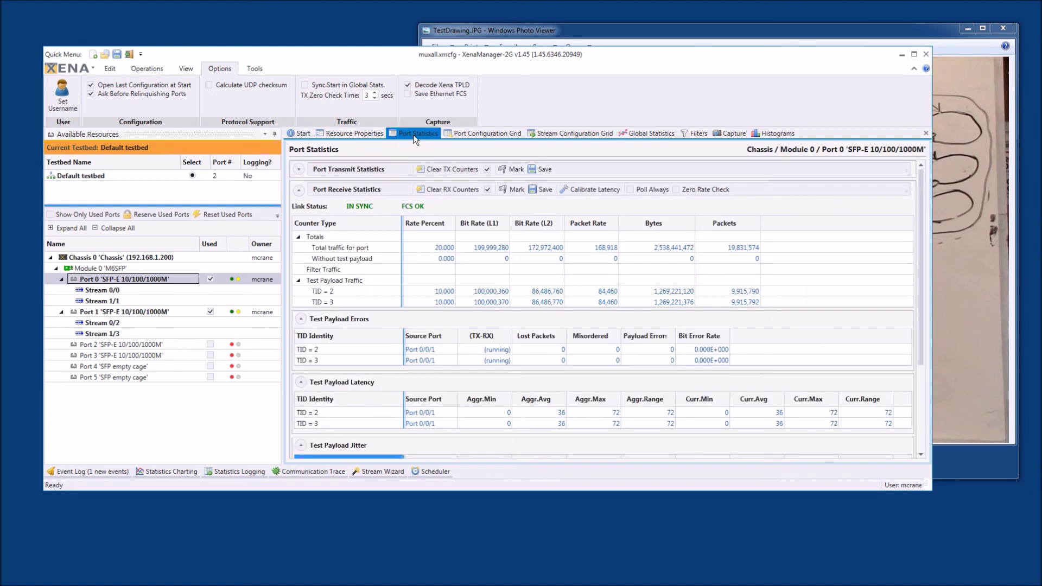
click(455, 169)
click(645, 133)
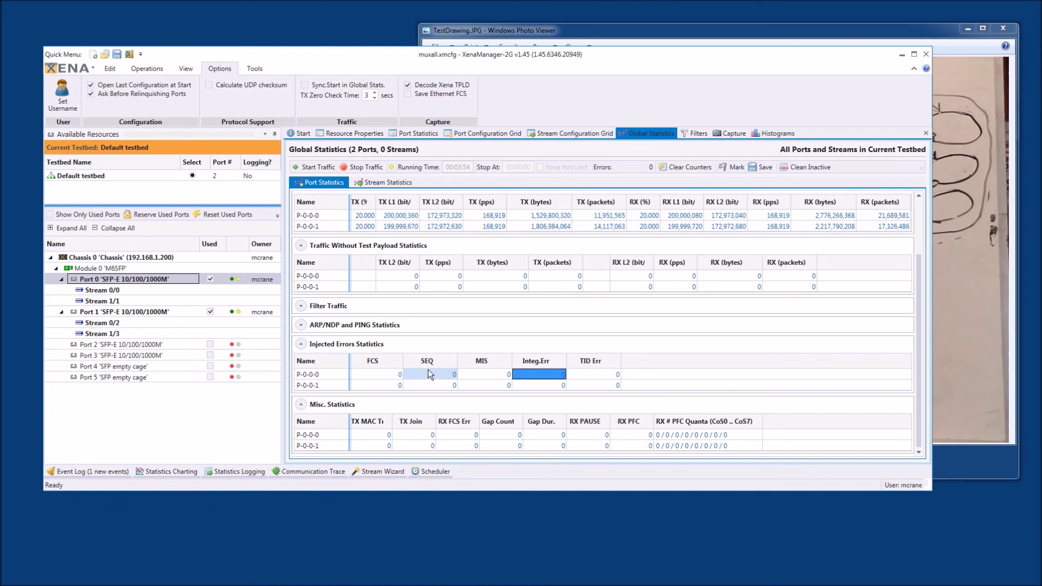
click(665, 375)
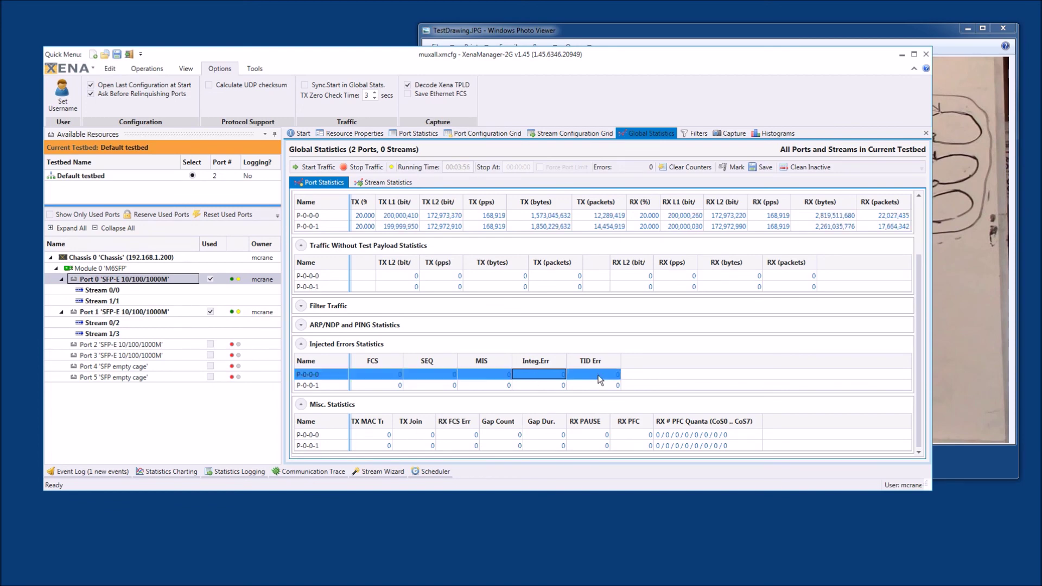
click(301, 344)
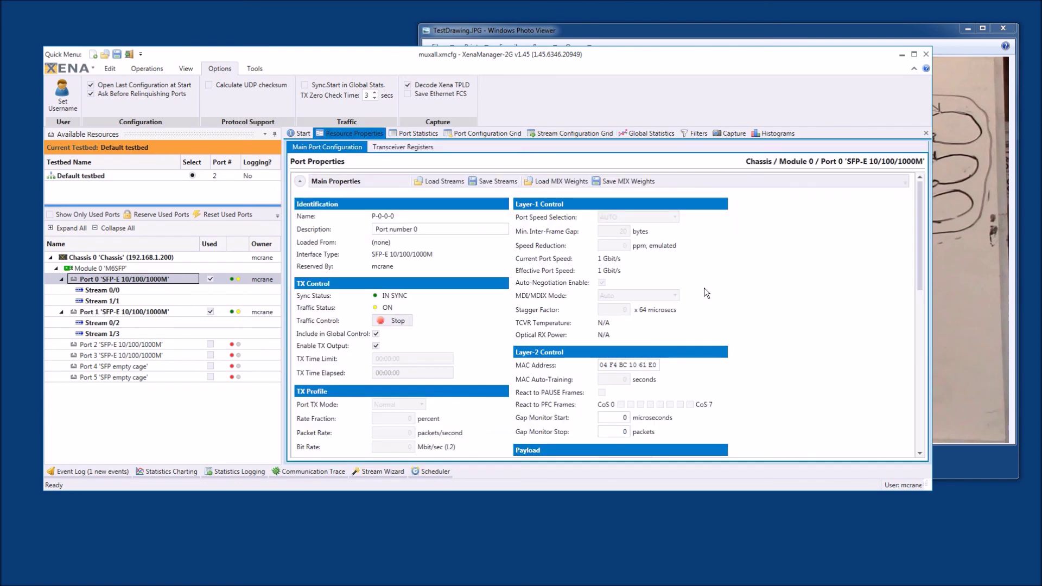
Inspect Port 0's captured frame 11 in Wireshark, including the expert info on its length field, and close Wireshark
click(724, 134)
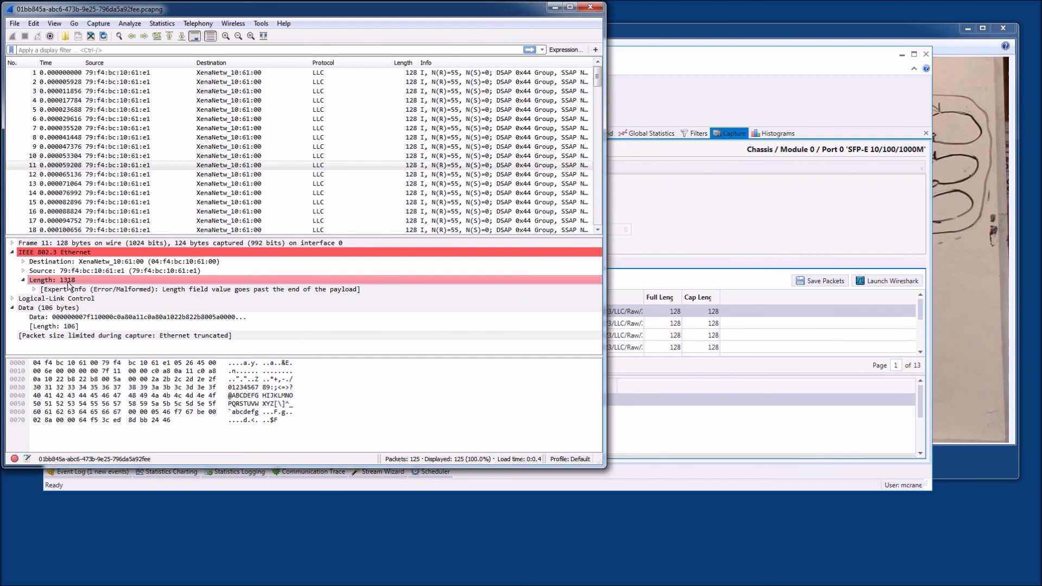
click(34, 290)
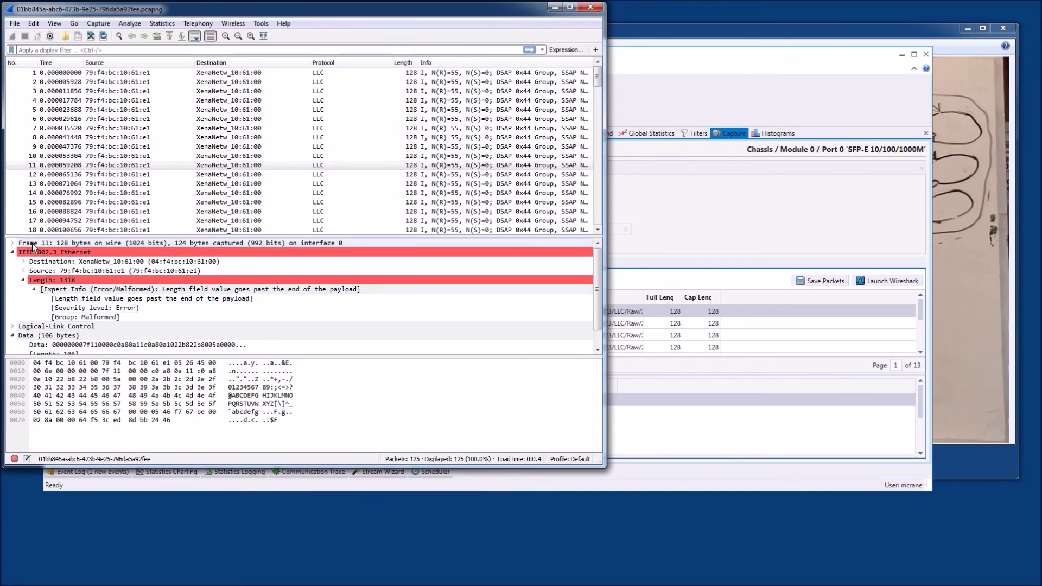
click(64, 243)
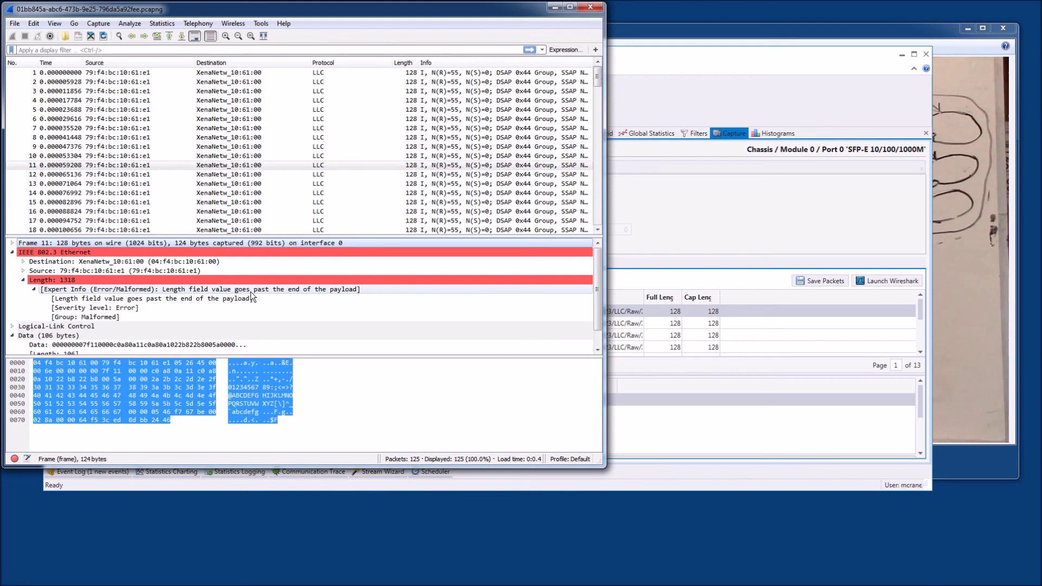
click(590, 6)
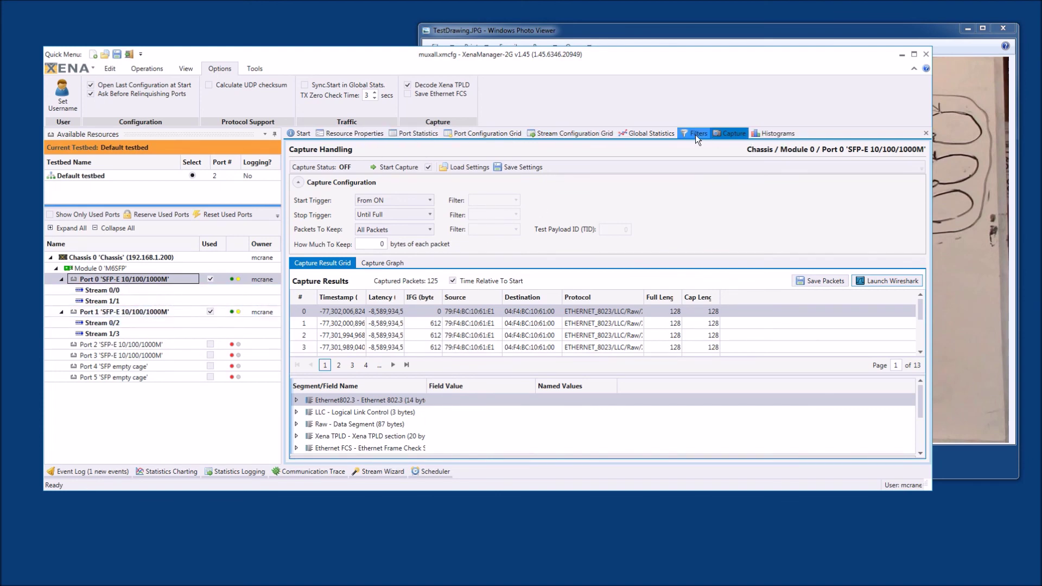
Stop the traffic on Port 0 and Port 1, and show the stream configuration grid
click(662, 135)
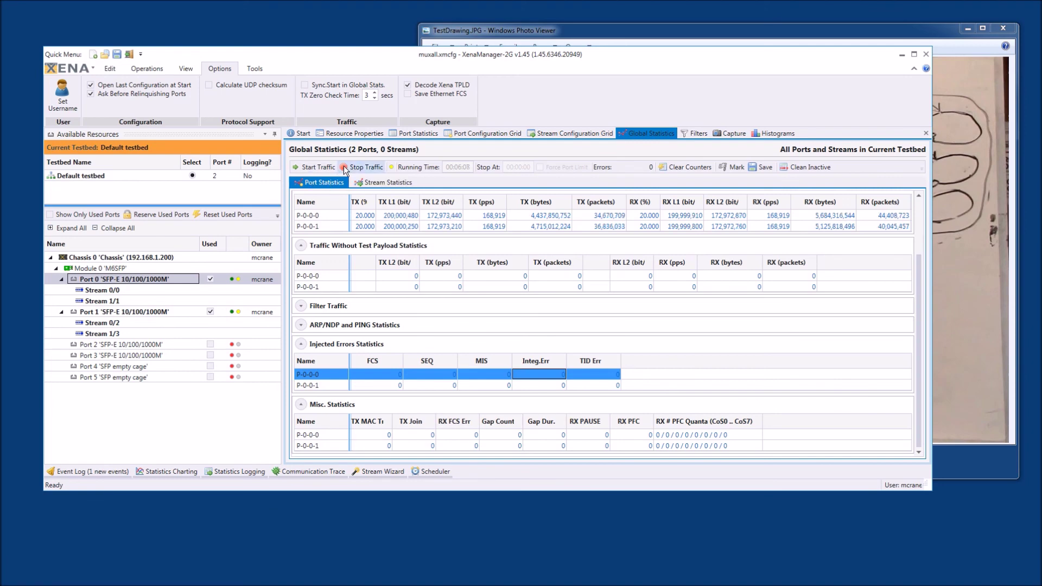
scroll(139, 71, up, 2)
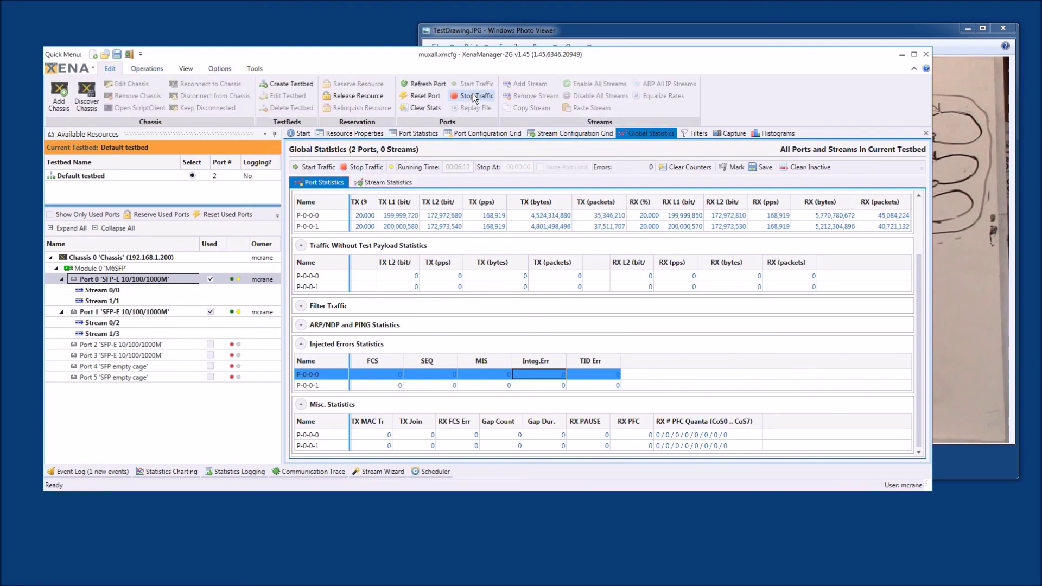
click(473, 93)
click(569, 133)
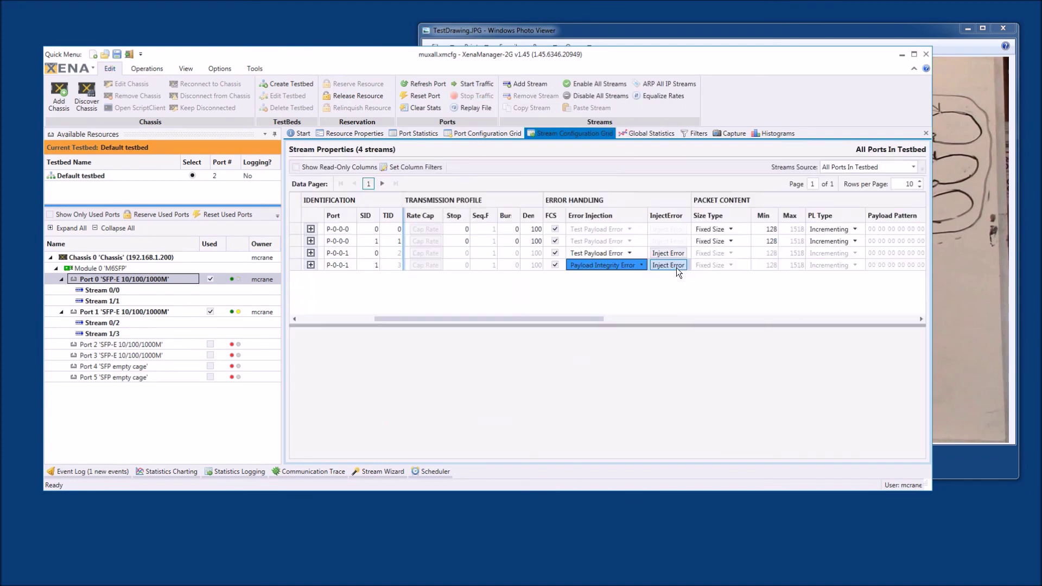
click(125, 312)
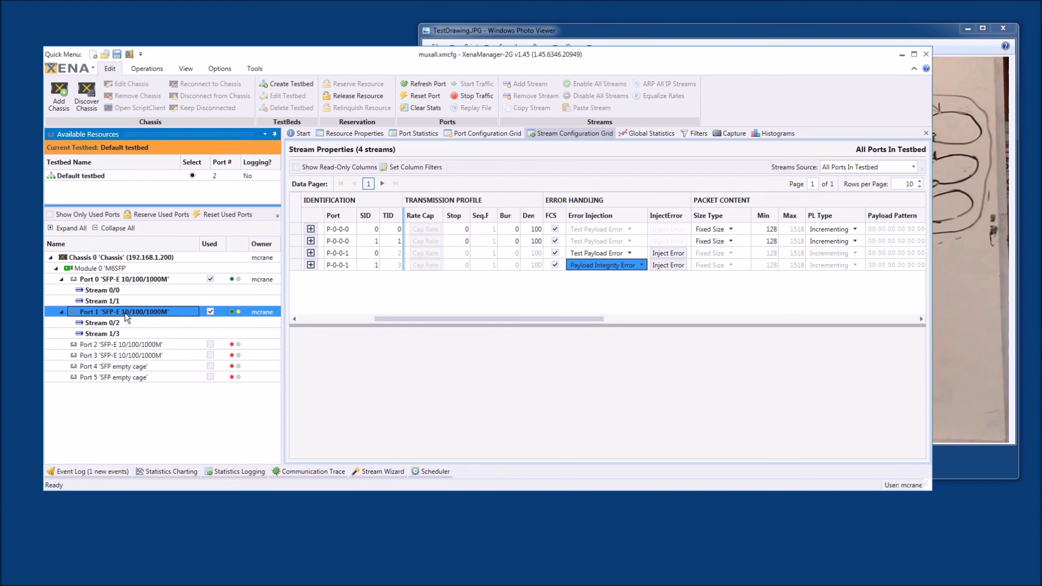
click(475, 95)
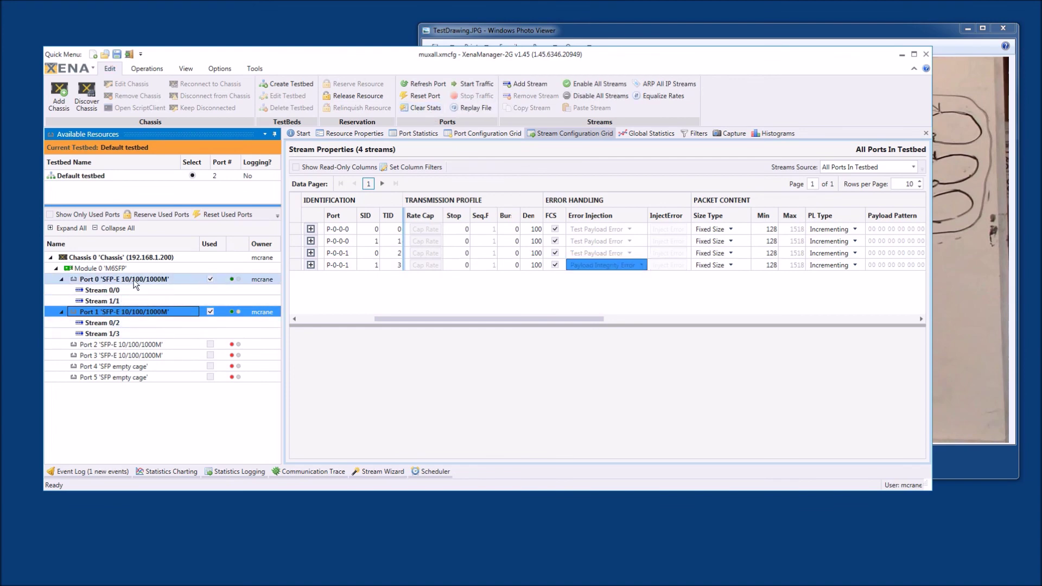
click(133, 279)
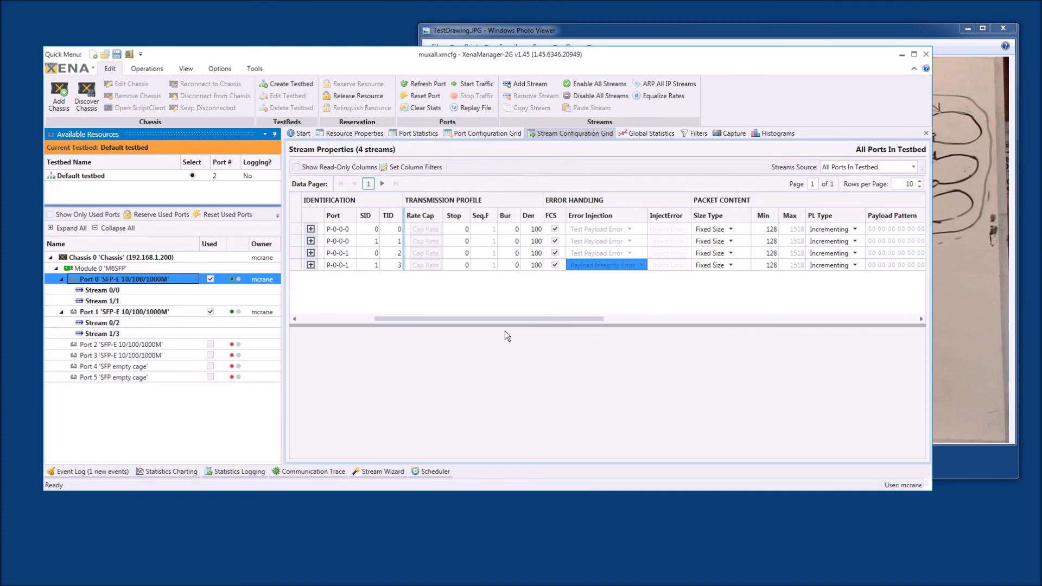
Set the payload type to Pattern for all four streams in the stream configuration grid
click(775, 230)
click(758, 232)
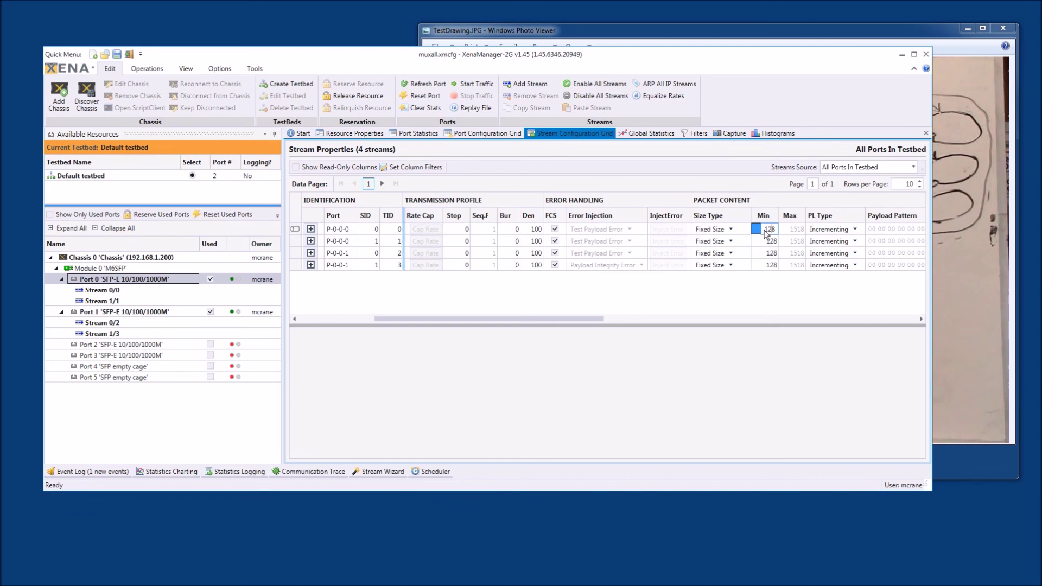
click(857, 228)
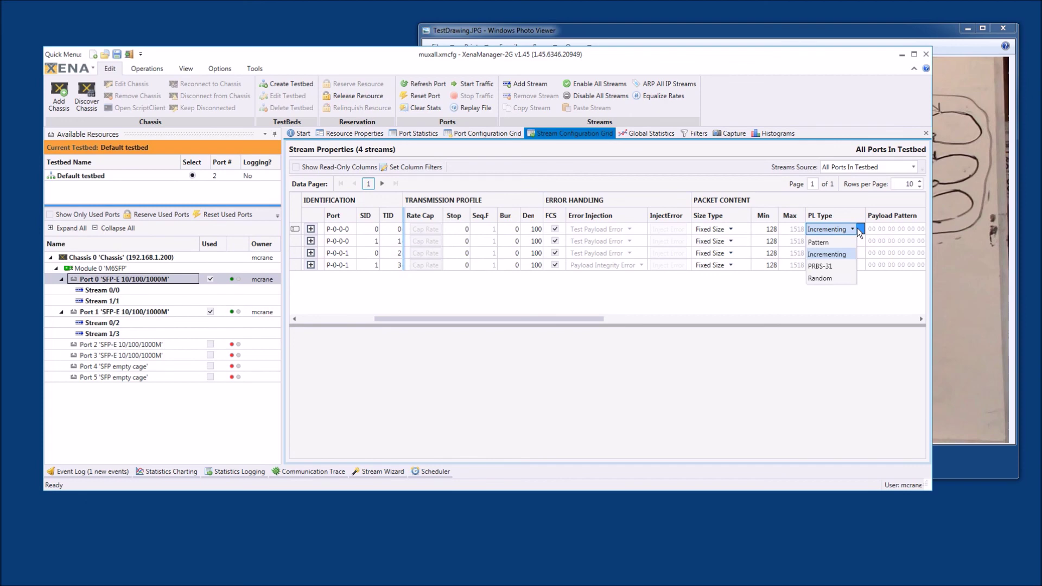
click(834, 239)
click(854, 240)
click(829, 255)
click(856, 252)
click(824, 266)
click(856, 265)
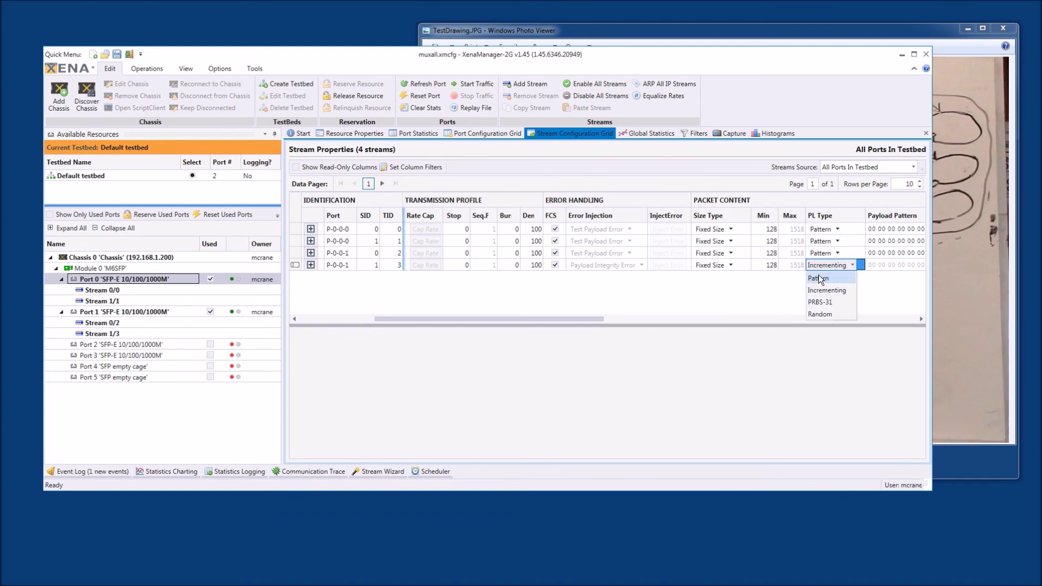
click(818, 276)
Set the minimum packet size to 1500 for all four streams in the stream configuration grid
drag(577, 321, 688, 317)
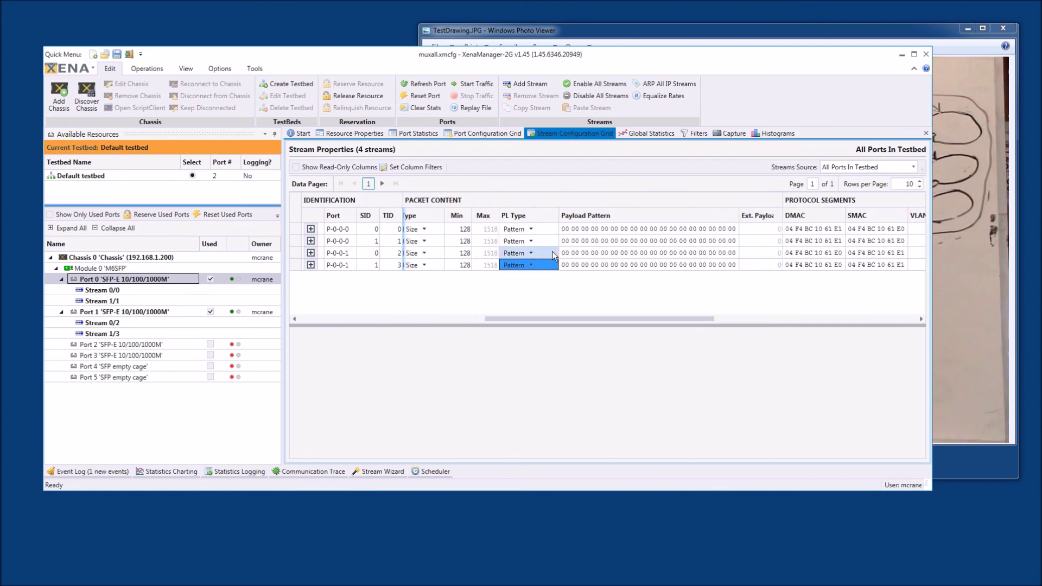
click(458, 229)
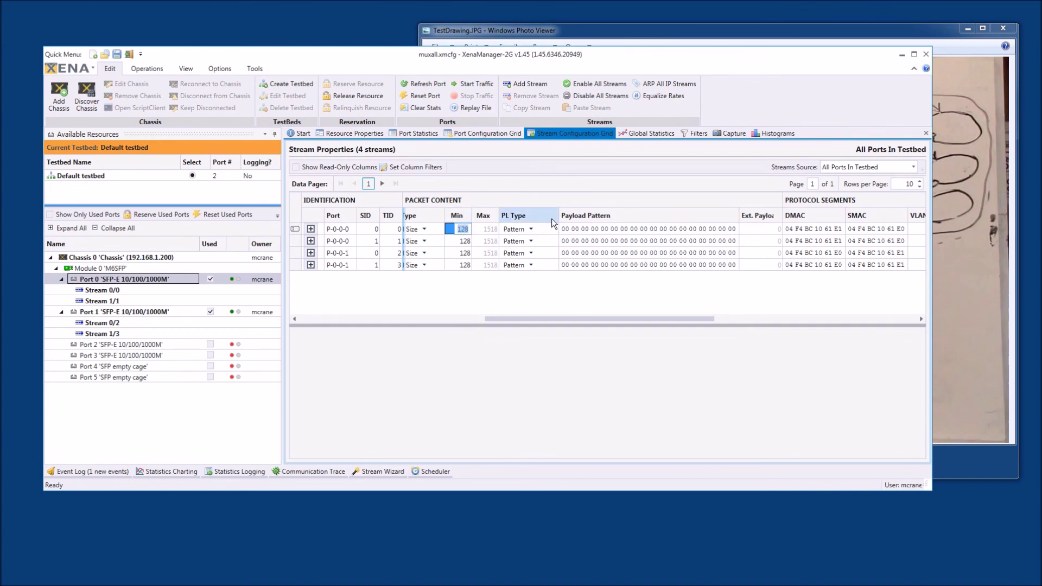
text(1500)
Review the packet size type options for the first Port 0 stream and keep Fixed Size
click(428, 229)
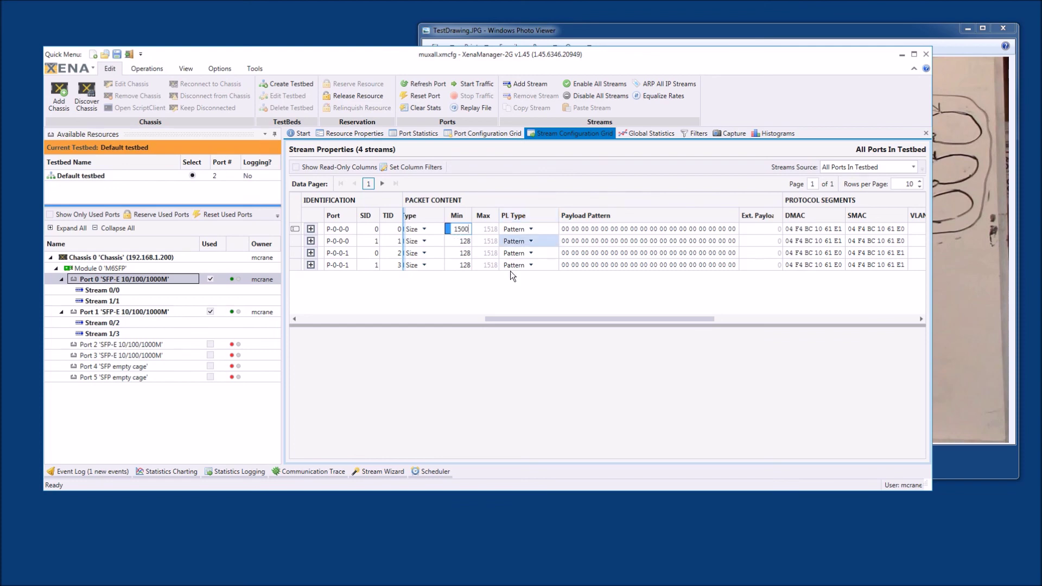
click(426, 229)
click(423, 229)
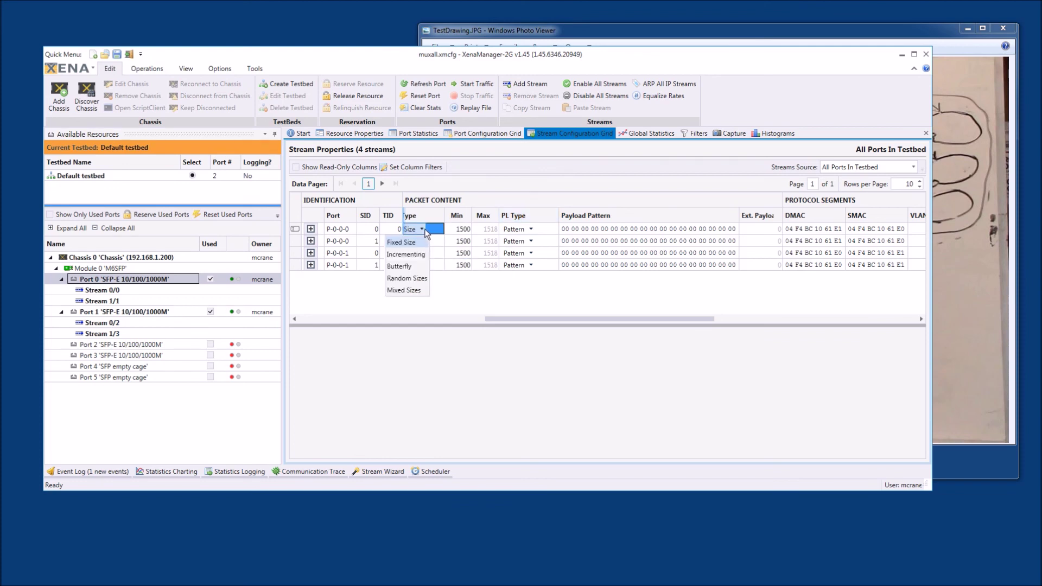
click(416, 243)
drag(680, 319, 636, 321)
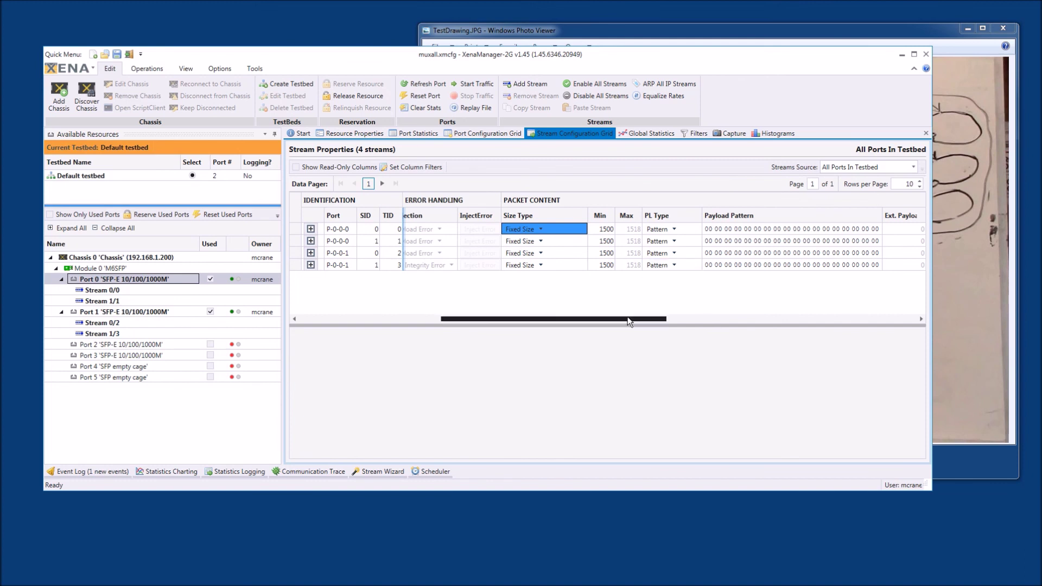
click(542, 227)
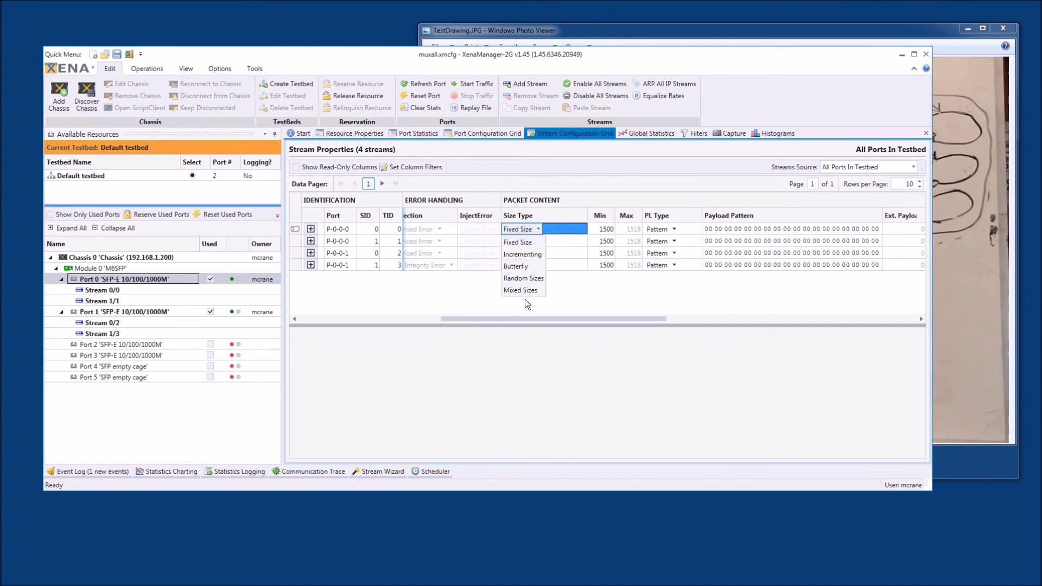
click(524, 240)
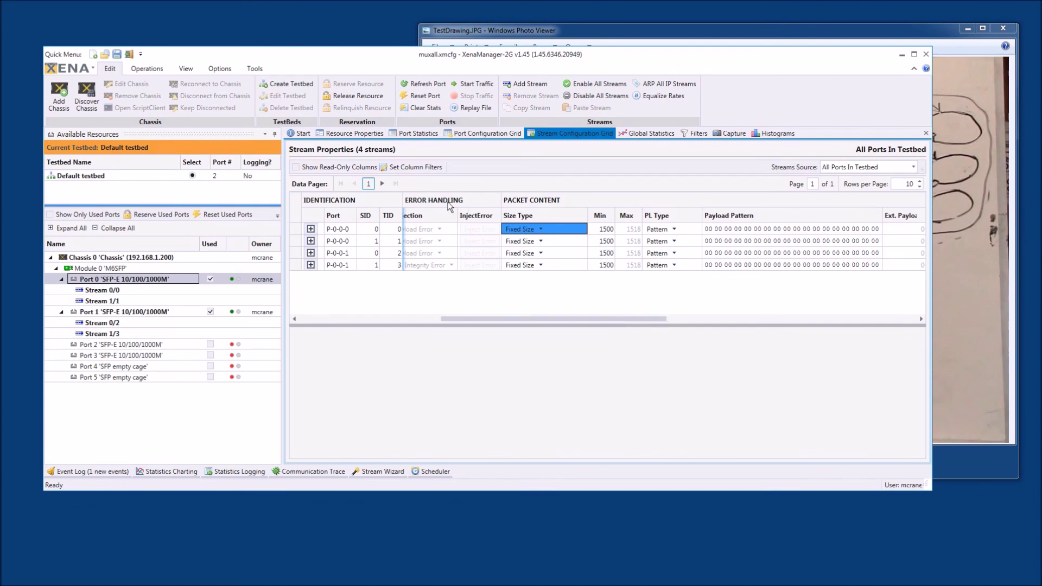
Run traffic on both ports from the global statistics, clear the counters while it runs, and stop the traffic
click(416, 132)
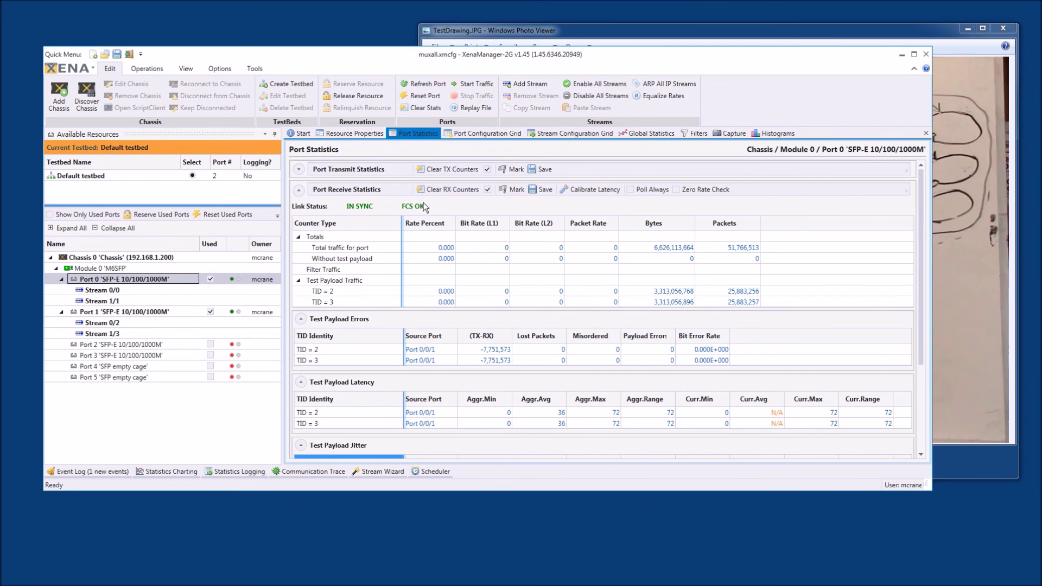
click(653, 135)
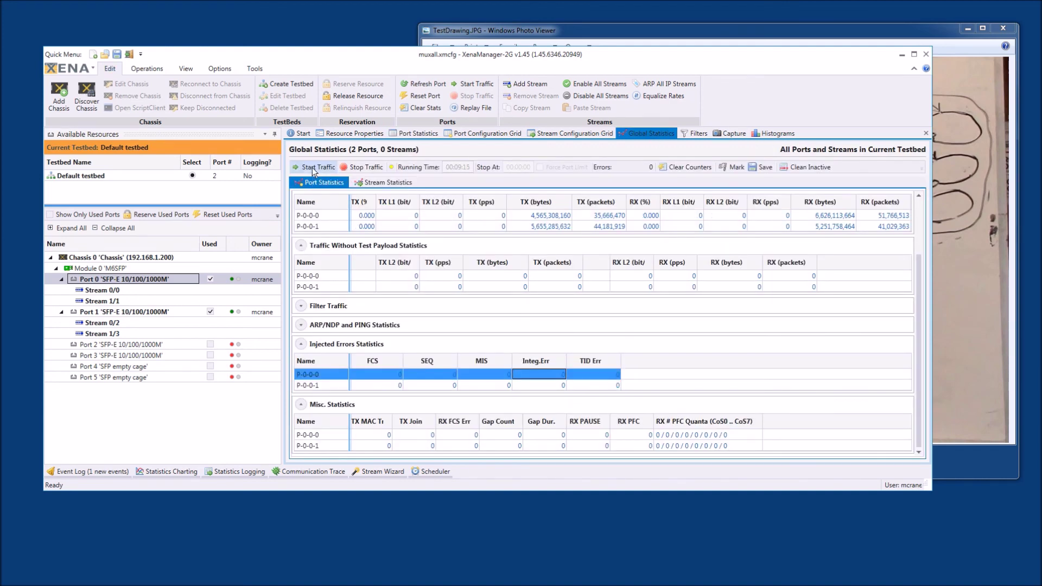
click(331, 165)
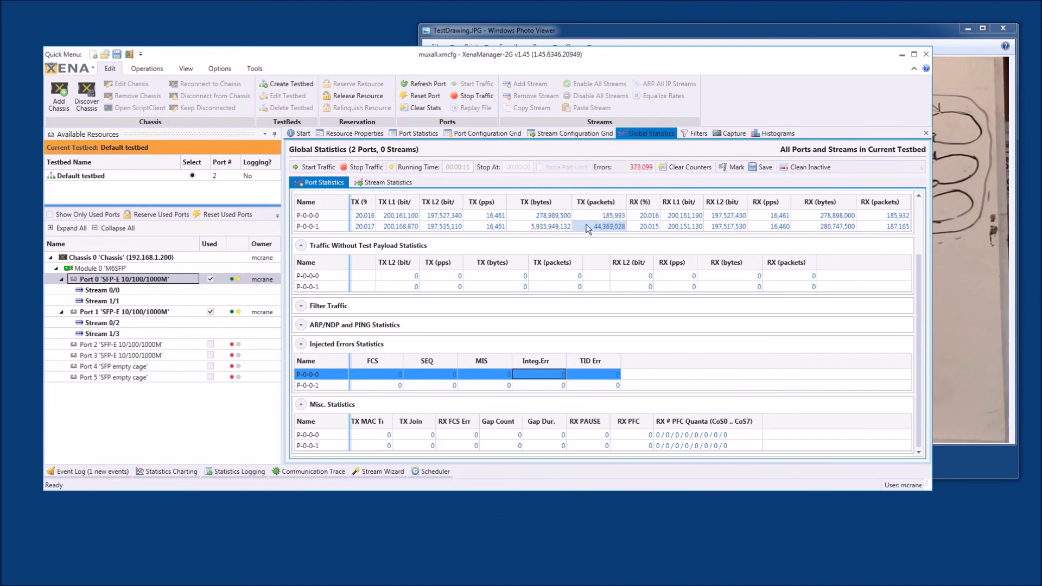
click(684, 168)
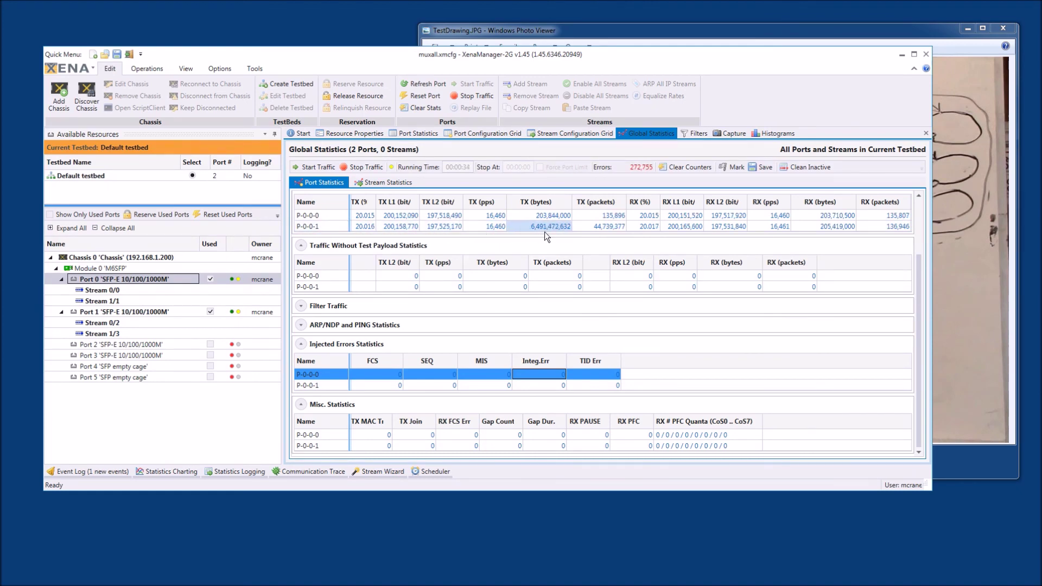
click(360, 167)
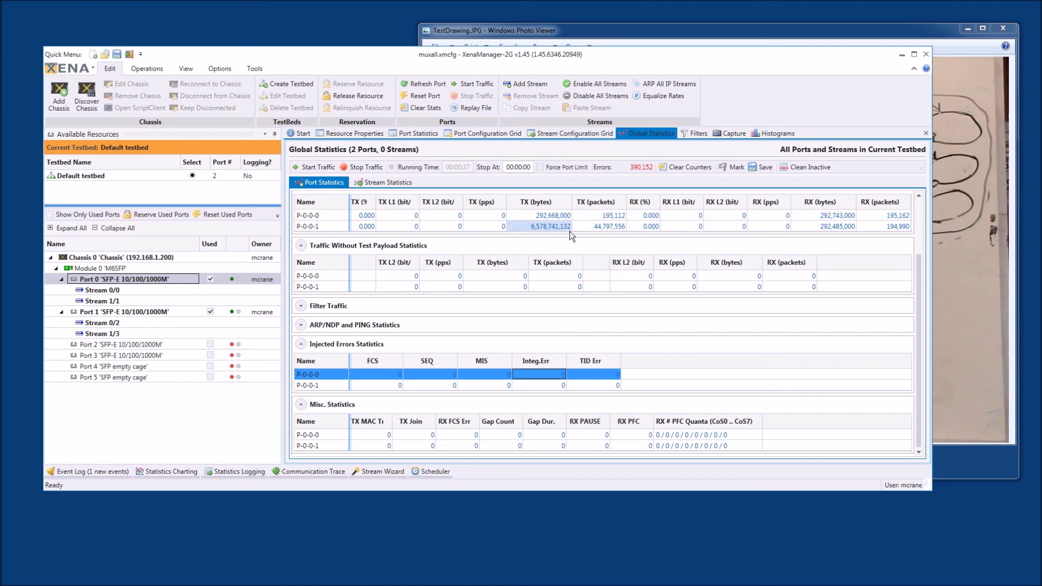
Start traffic on Port 0 only, from the TX control in its main properties
click(102, 333)
click(108, 280)
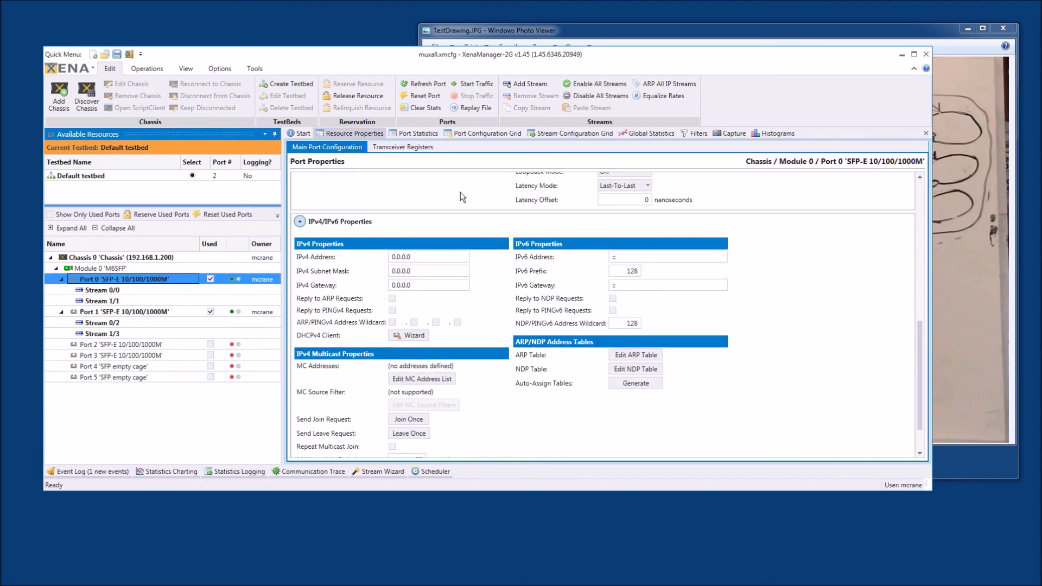
scroll(338, 275, up, 10)
click(393, 320)
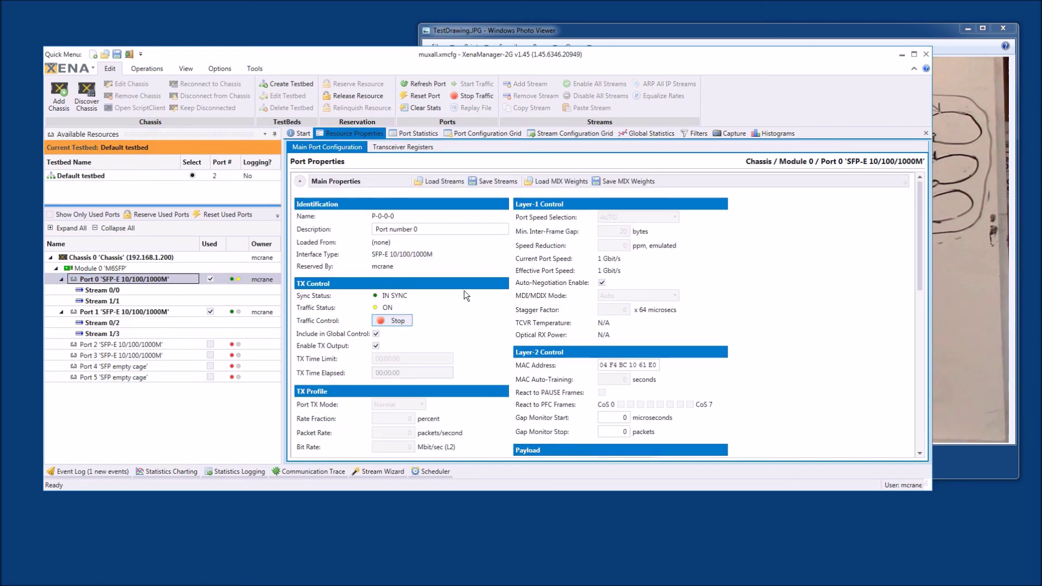
Compare the transmit counters of Port 0 and Port 1 in the global statistics and clear the counters
click(654, 134)
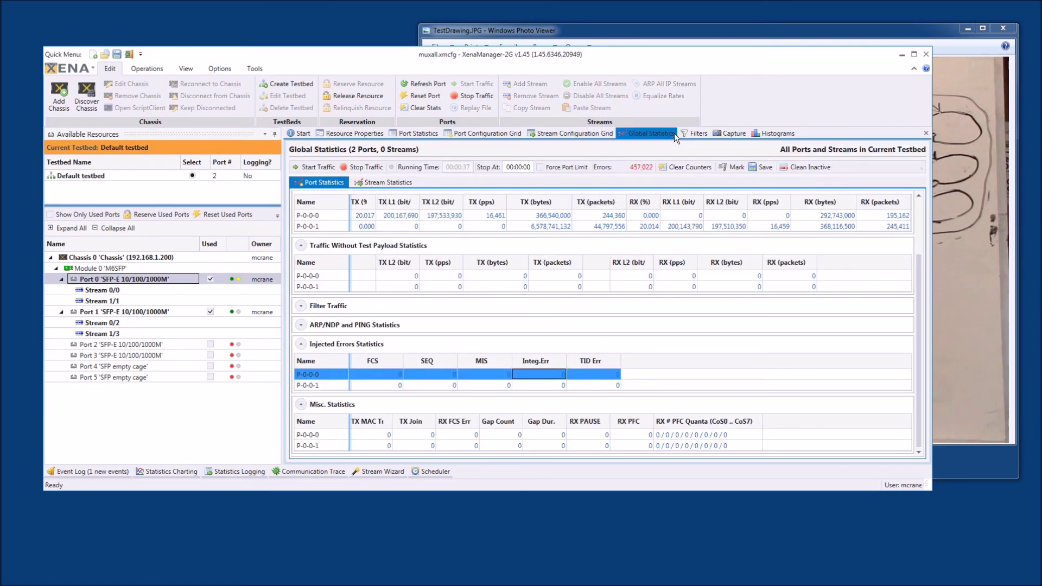
click(489, 214)
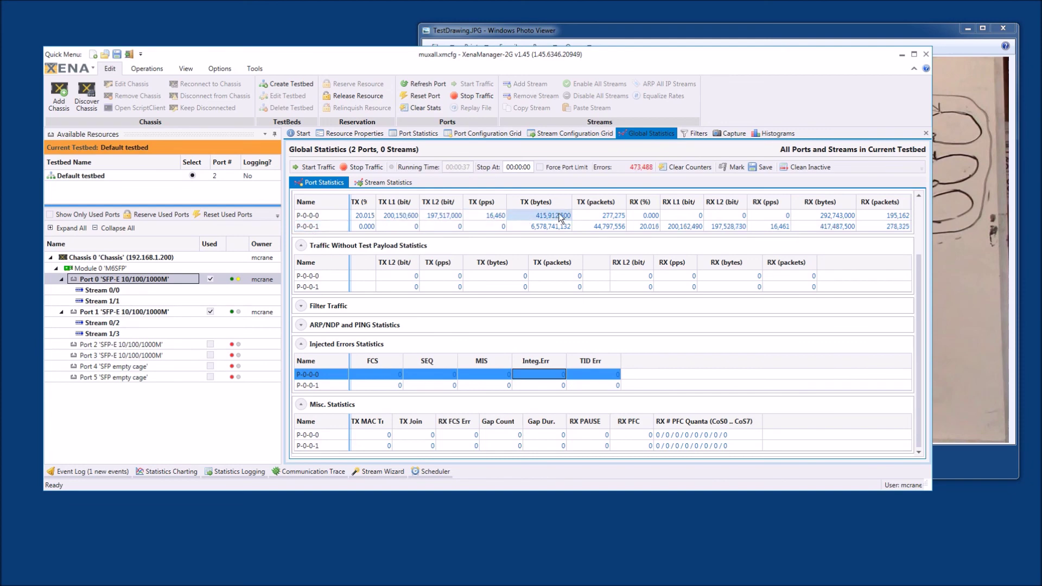
click(559, 227)
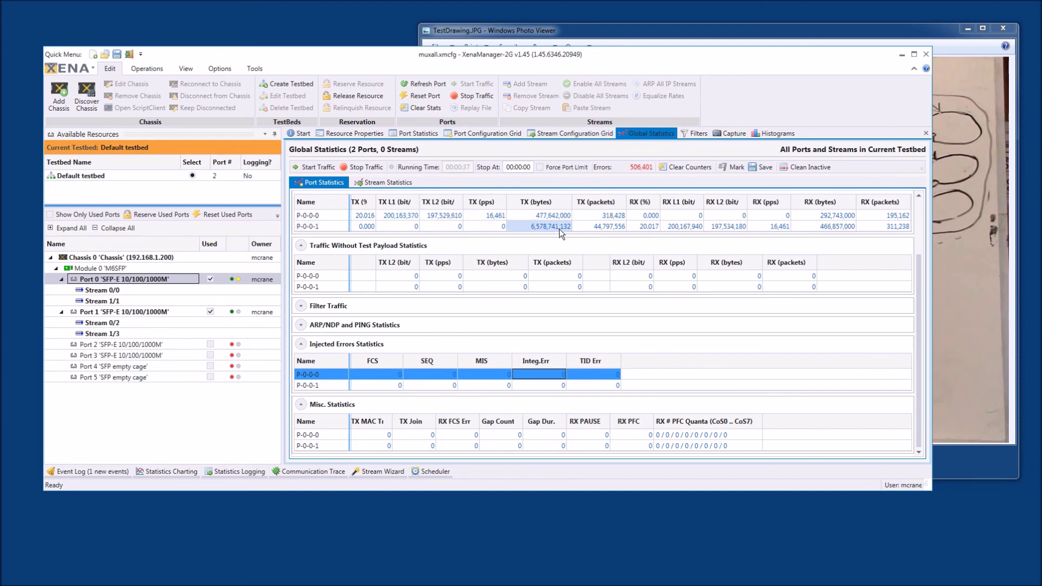
click(677, 170)
click(682, 216)
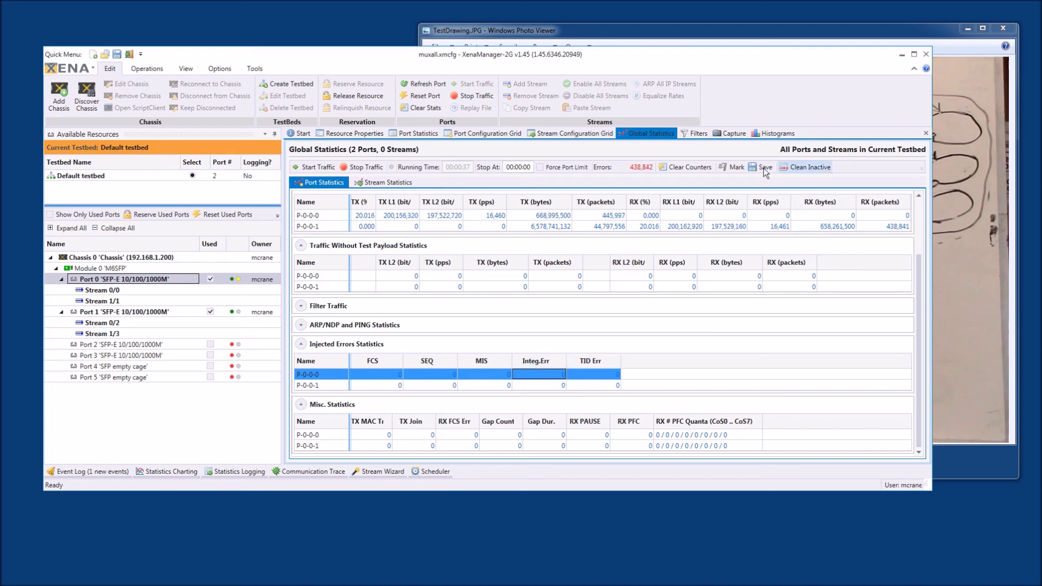
Start a packet capture on Port 0 and stop it again
click(733, 133)
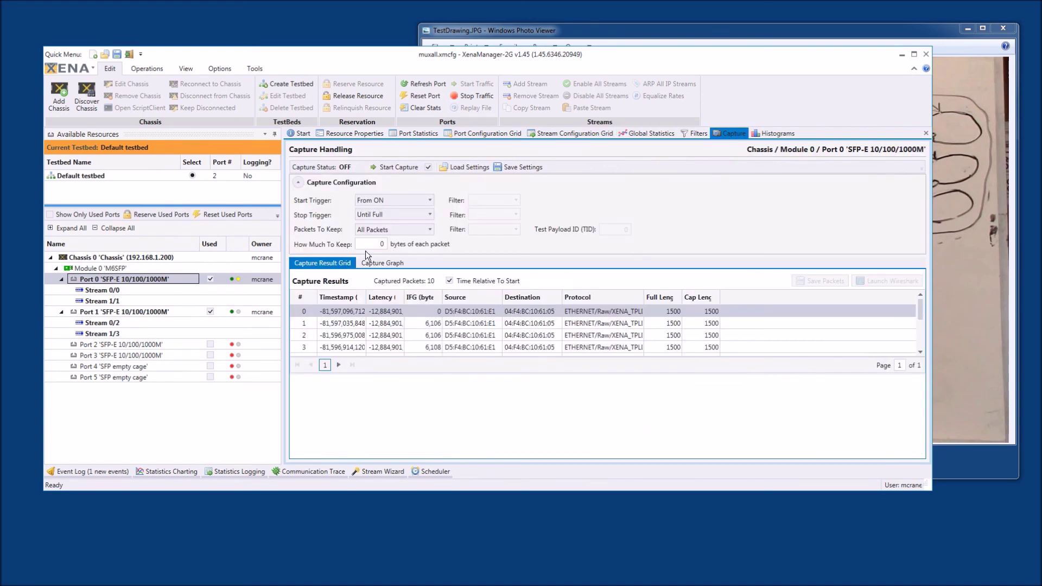
click(399, 168)
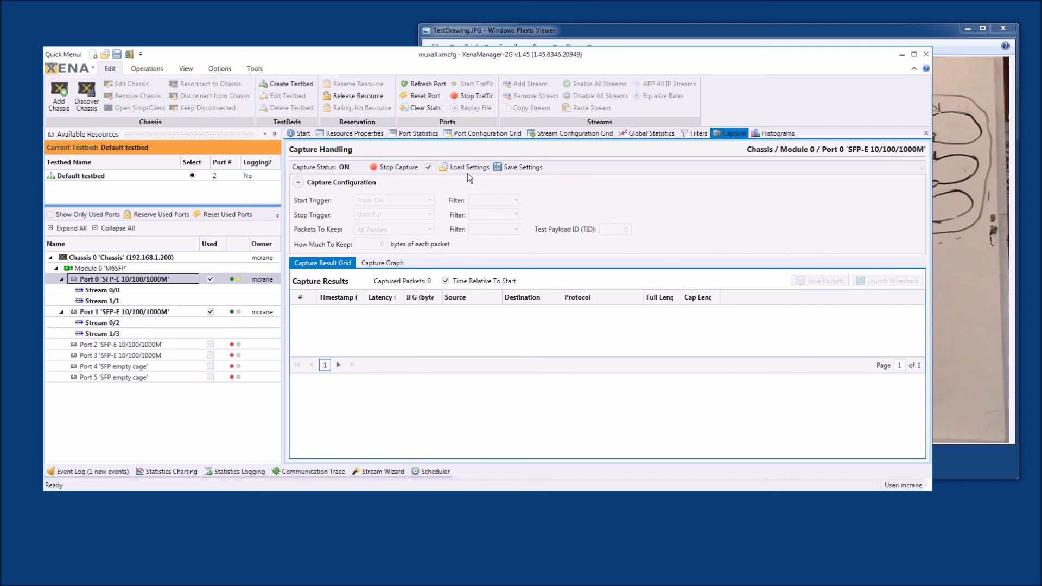
click(392, 166)
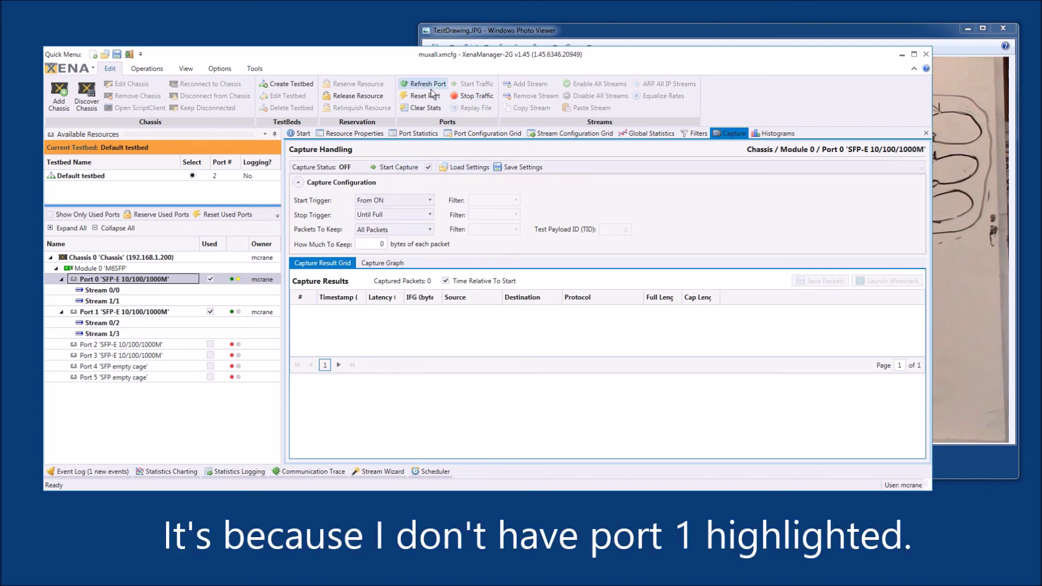
Stop the traffic on Port 0 and clear the counters in the global statistics
click(642, 133)
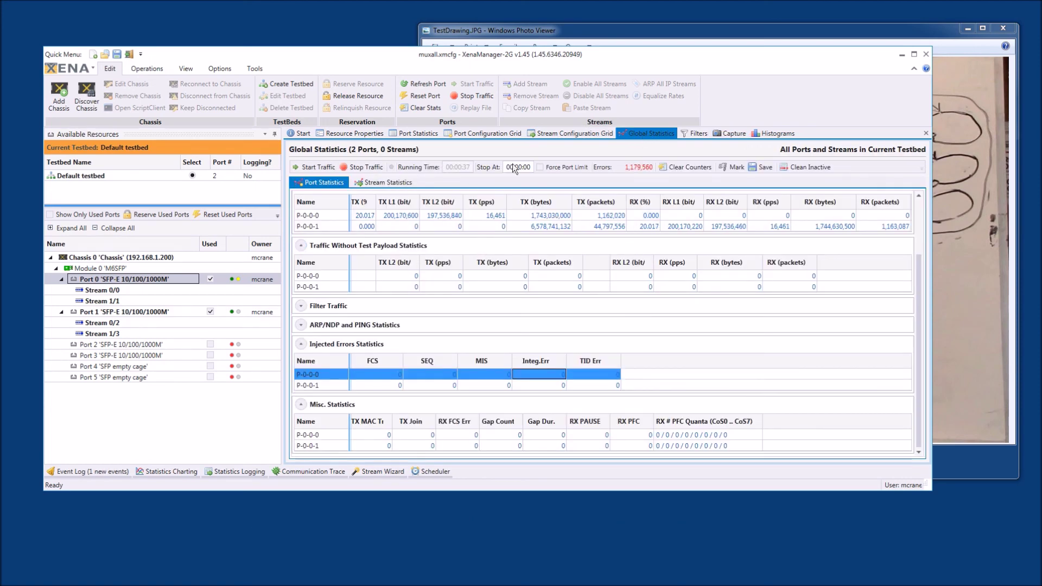
click(477, 96)
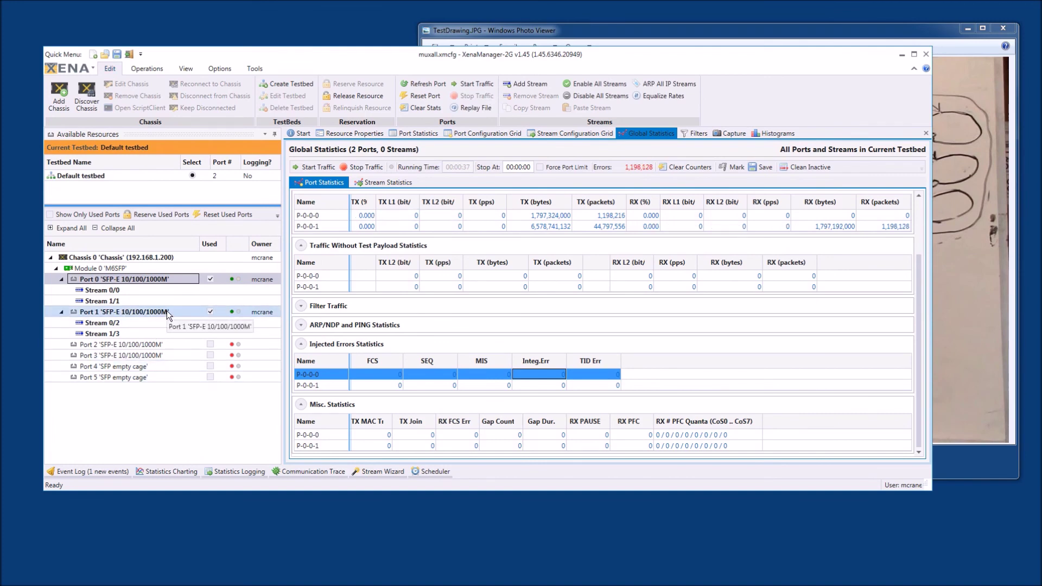
click(690, 168)
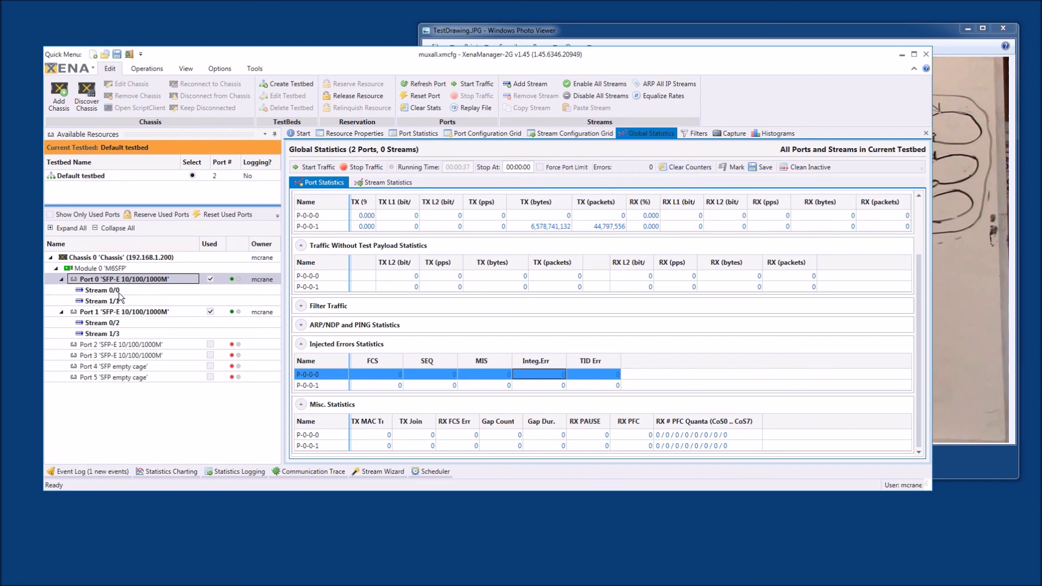
Try to clear the global statistics counters with Port 1 selected in the resource tree
click(132, 311)
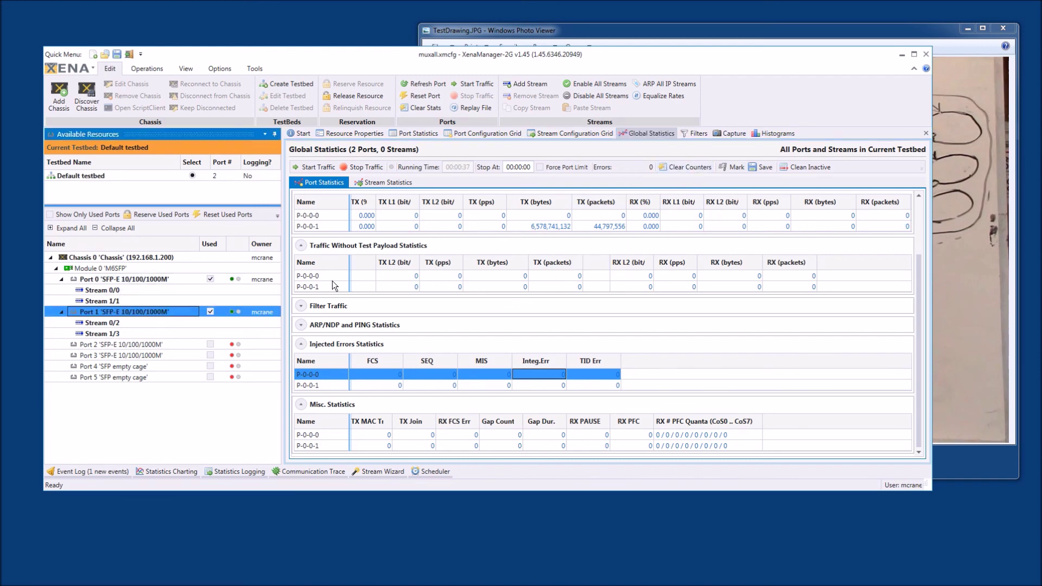
click(684, 166)
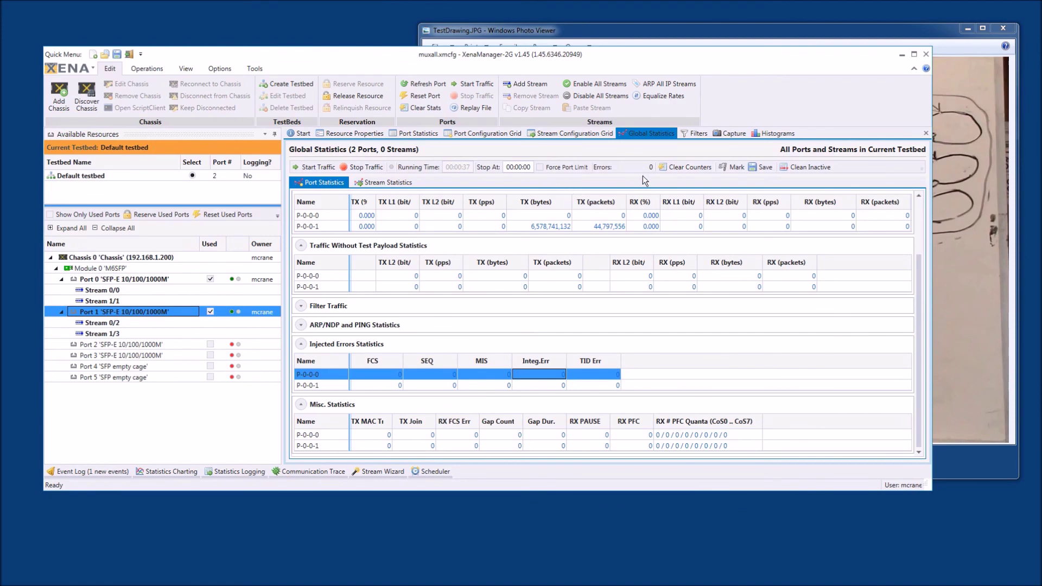
click(152, 314)
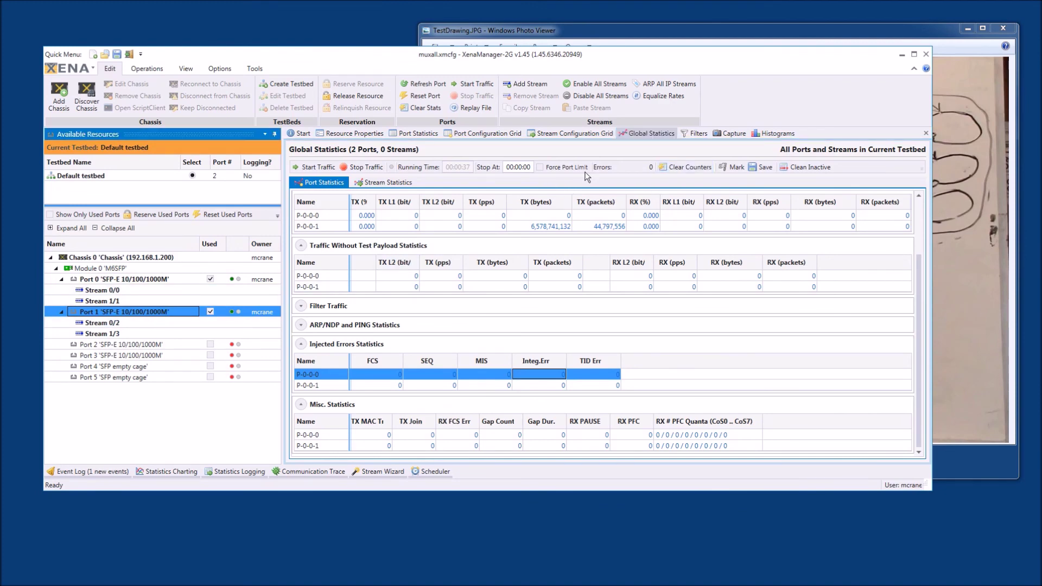
click(685, 171)
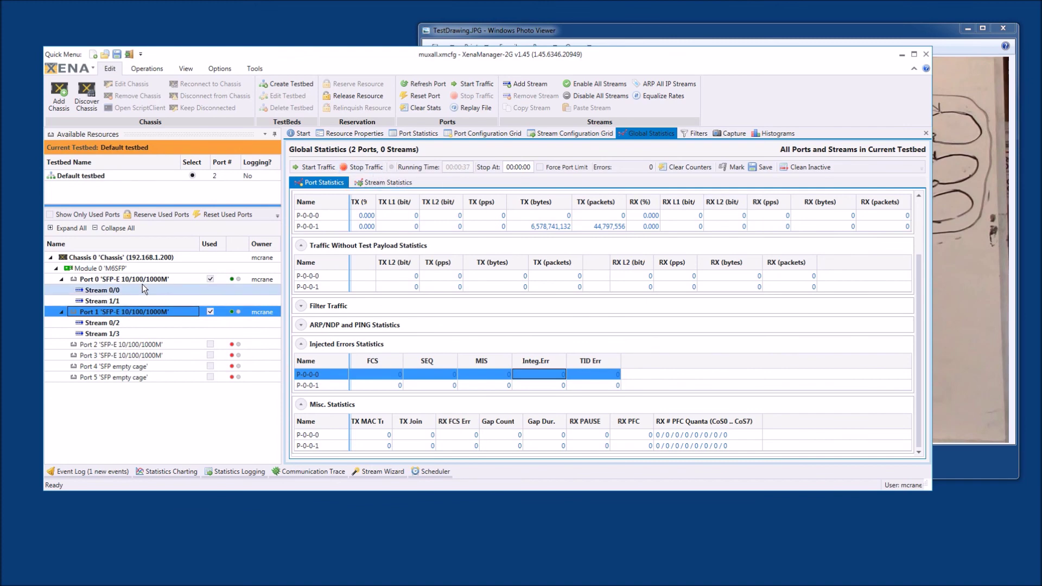
Show the resource properties of Stream 0/0 and examine its minimum size, payload type options and payload pattern
click(152, 271)
click(128, 291)
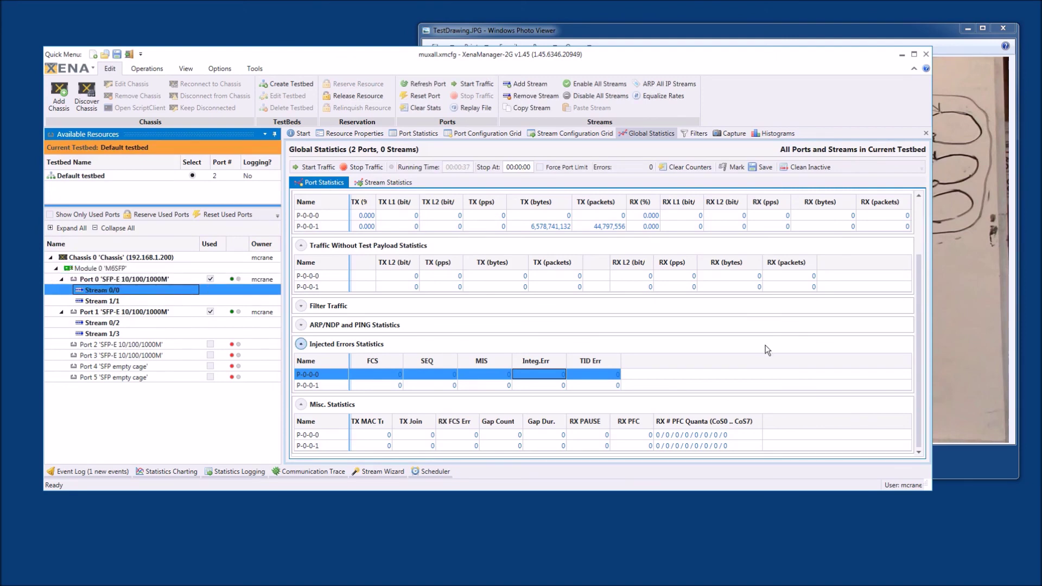
click(351, 133)
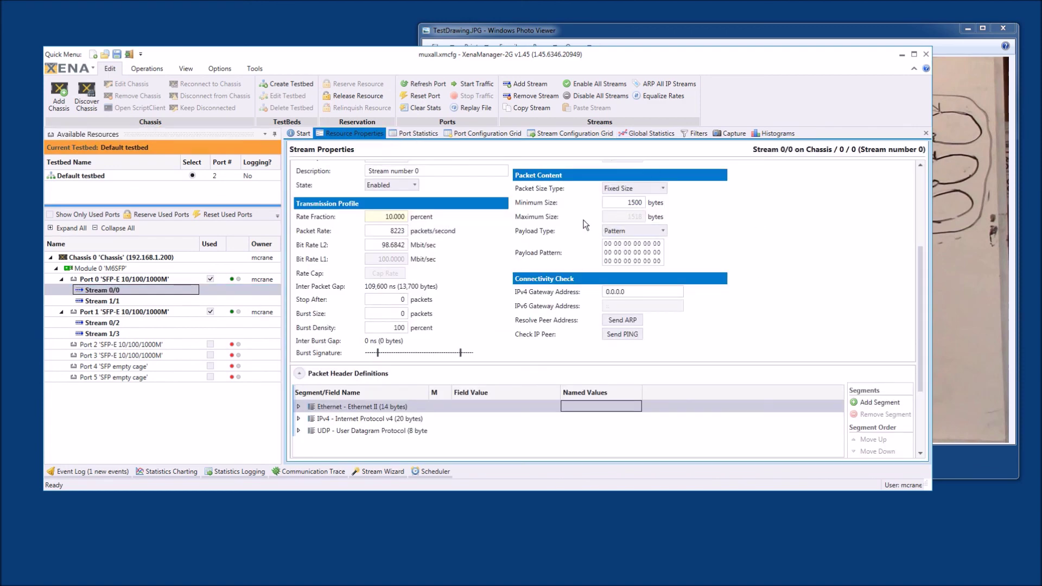
click(627, 204)
double_click(637, 204)
click(664, 230)
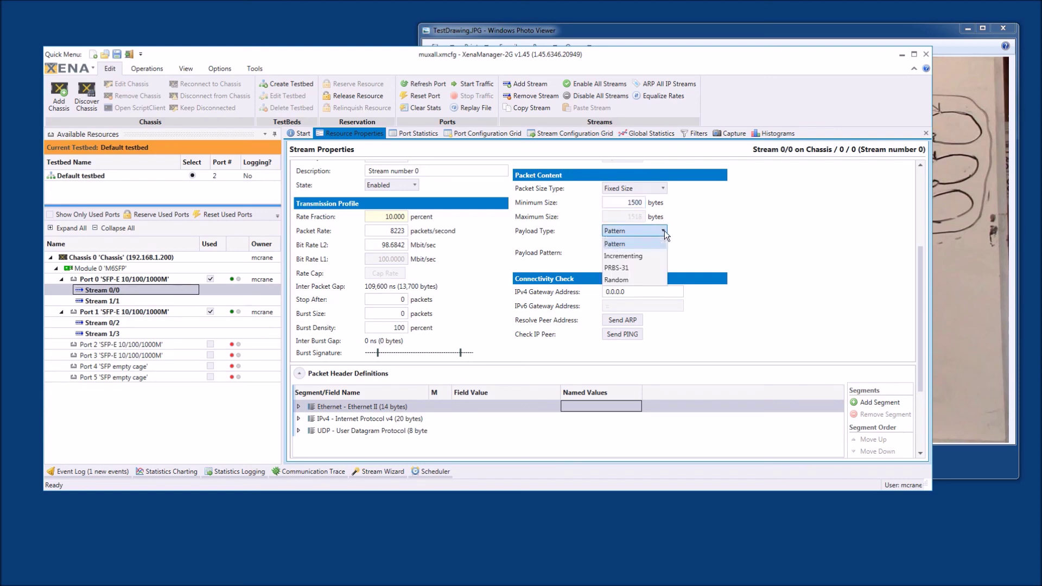
click(664, 230)
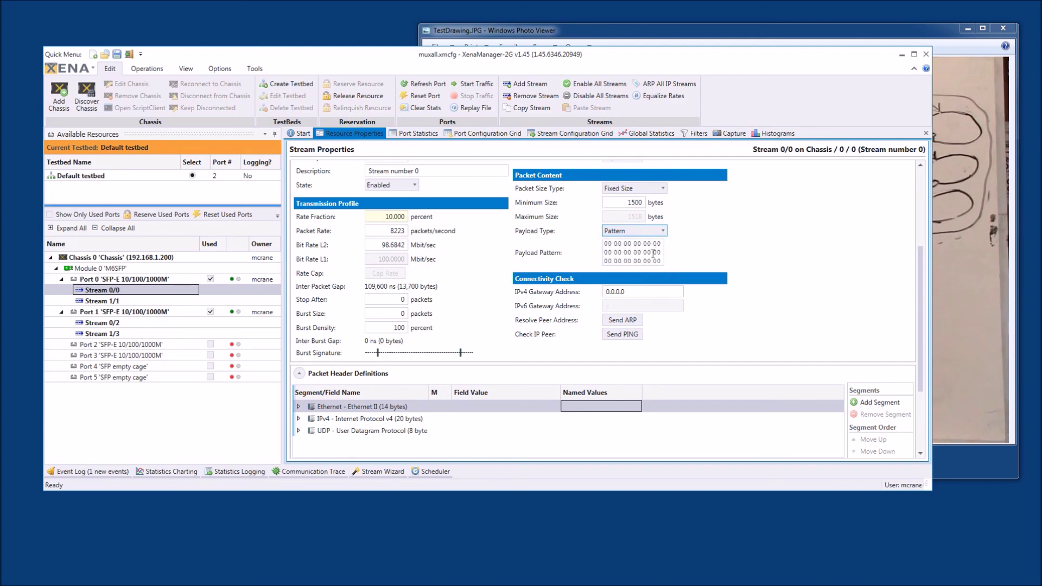
drag(653, 261, 613, 244)
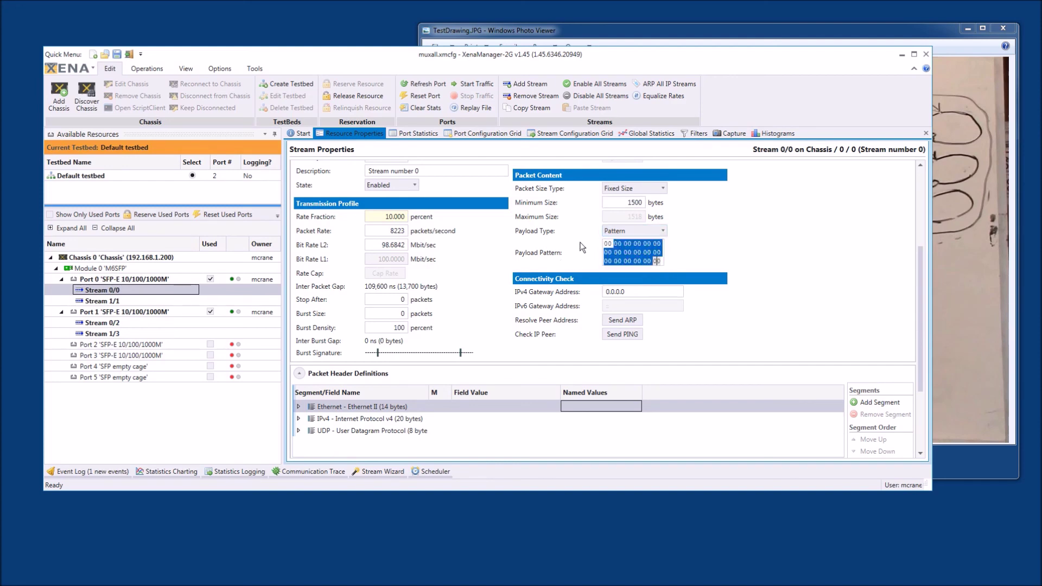
Set the minimum packet size of Stream 0/0 to 1300 bytes
click(633, 203)
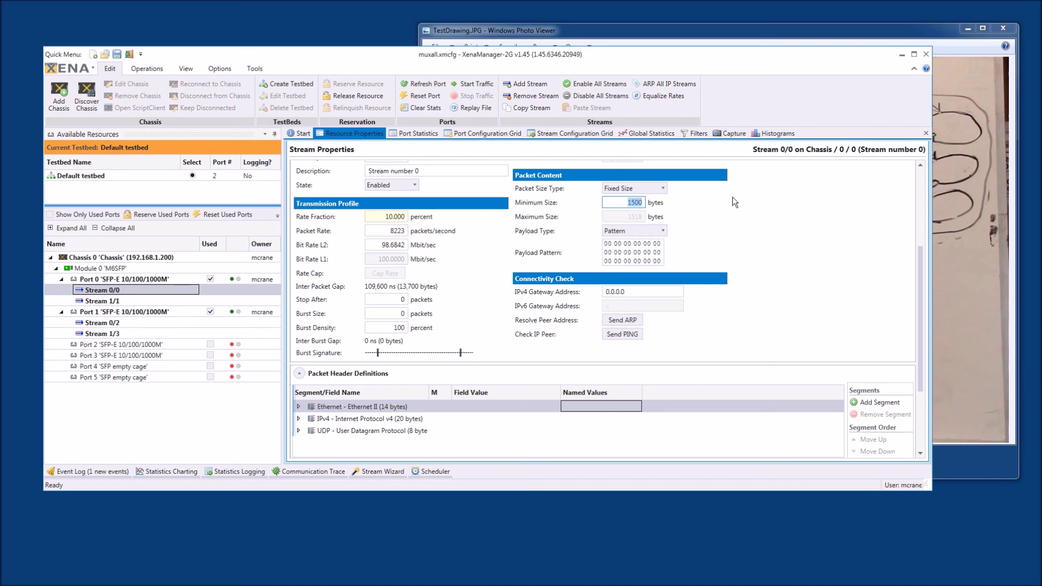
text(1300)
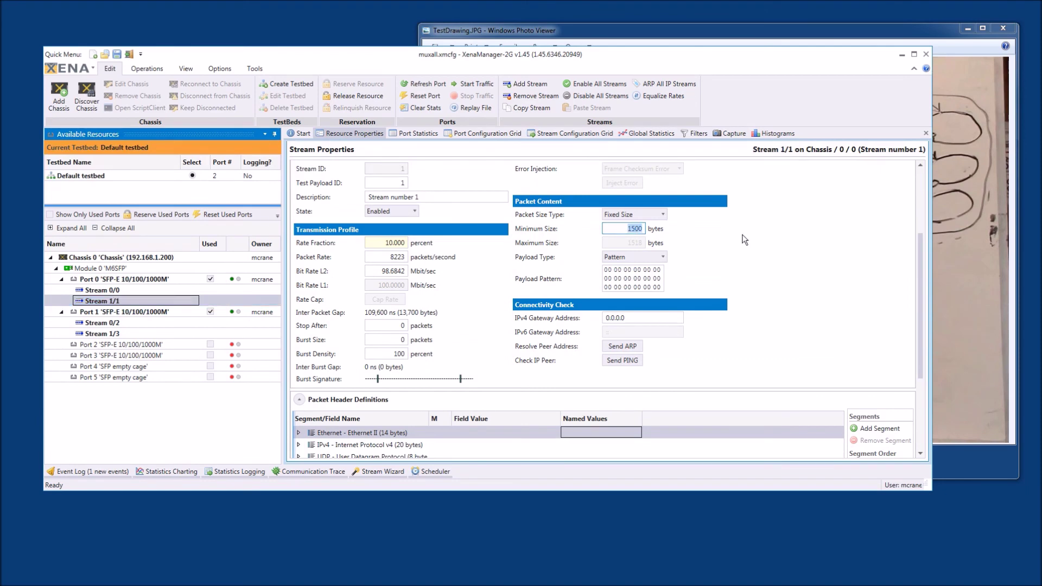
Set the minimum packet size of Stream 1/1 and Stream 0/2 to 1300 bytes
text(1300)
key(Return)
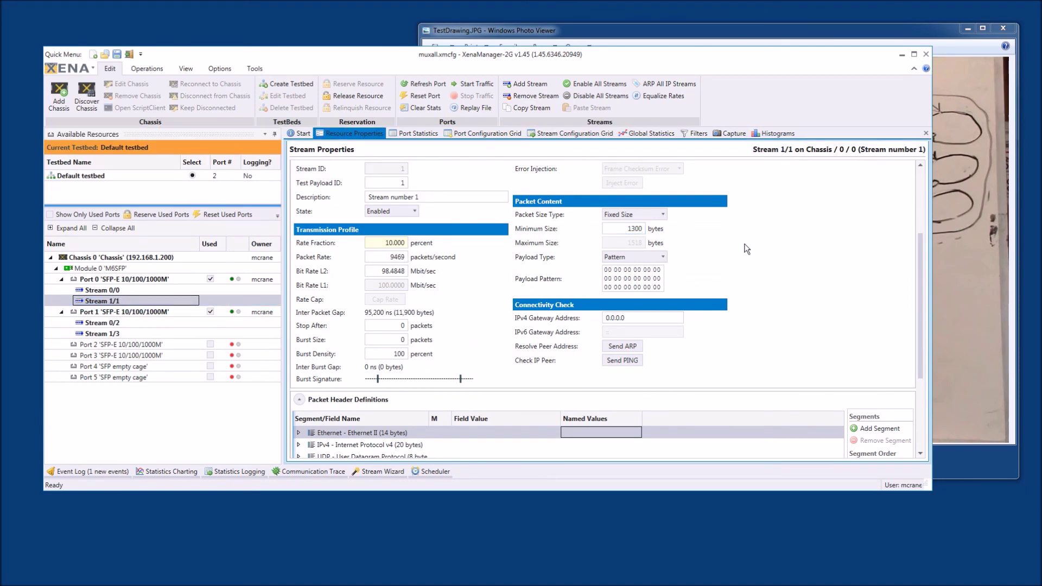
click(139, 324)
drag(608, 234, 721, 234)
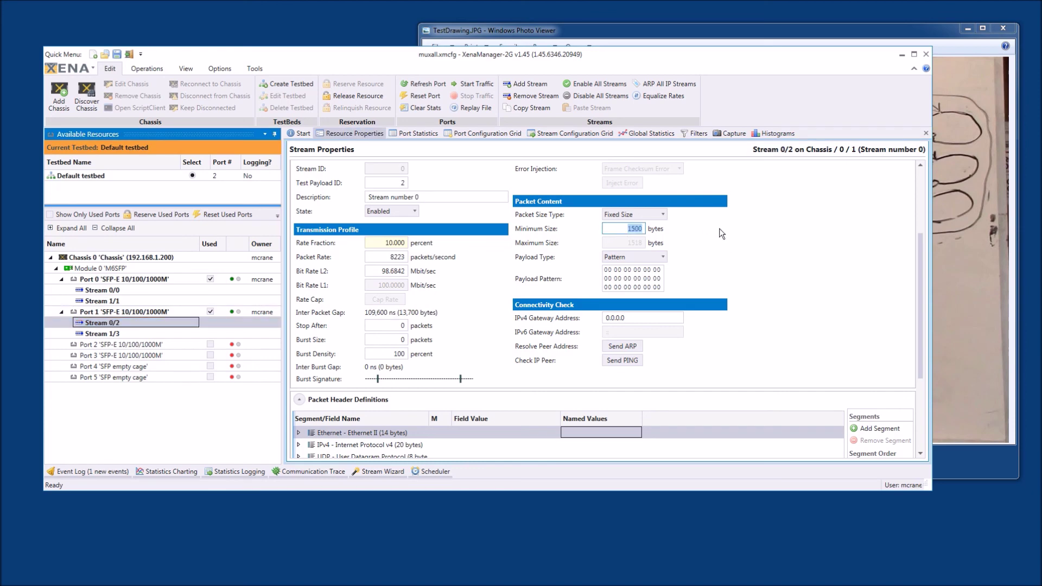
text(1300)
click(709, 242)
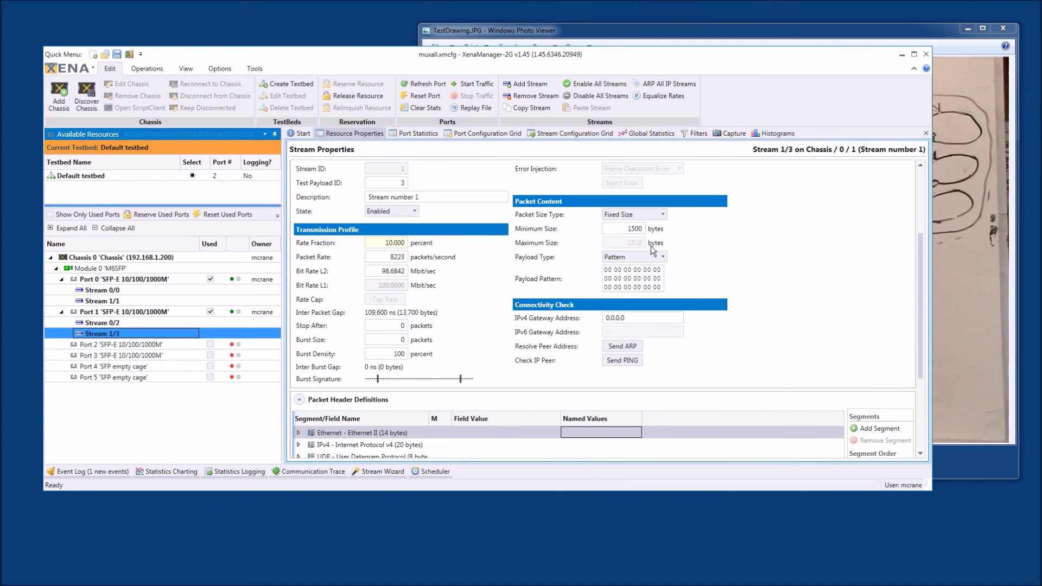
Set the minimum packet size of Stream 1/3 on Port 1 to 1300 bytes
drag(623, 230, 680, 230)
text(1)
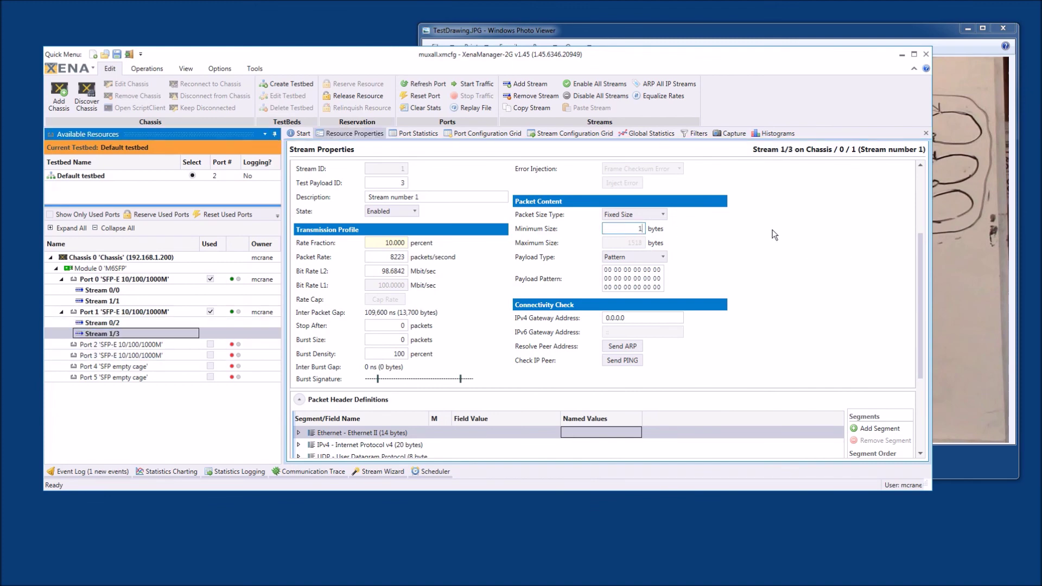
text(300)
click(774, 229)
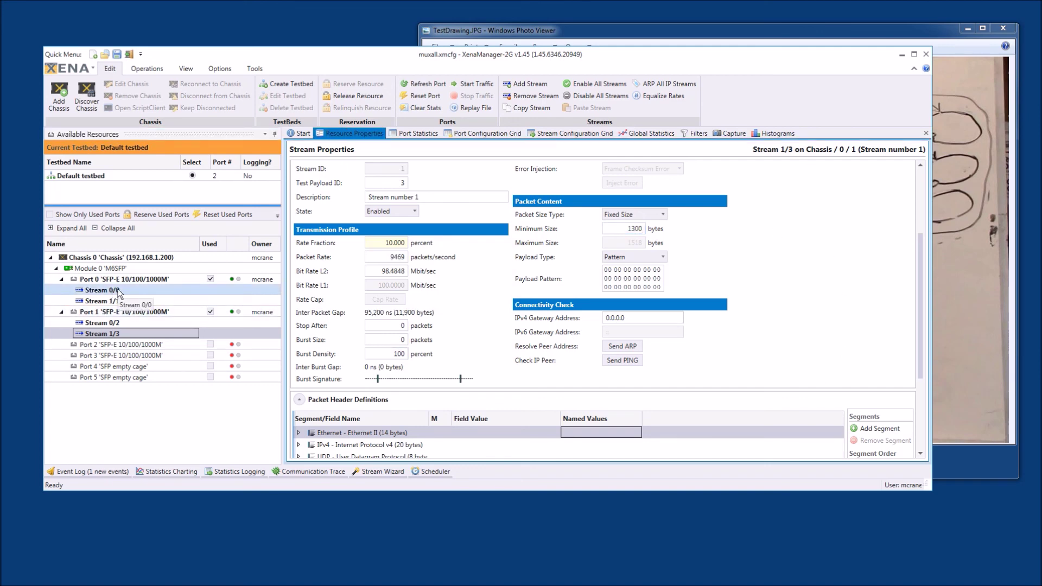
Start the traffic on Port 0 from the properties of Stream 0/0
click(119, 293)
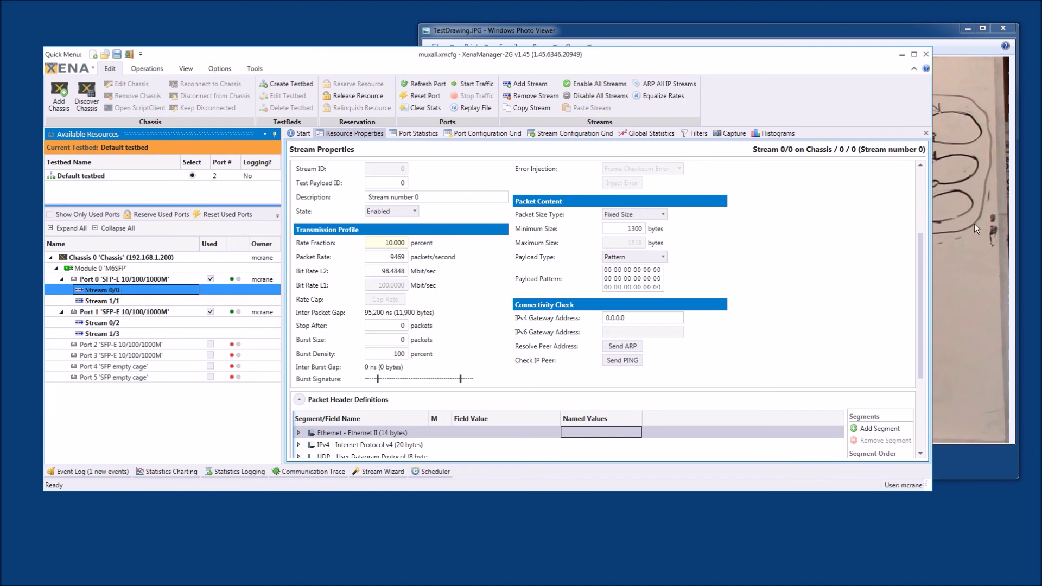
drag(921, 247, 927, 166)
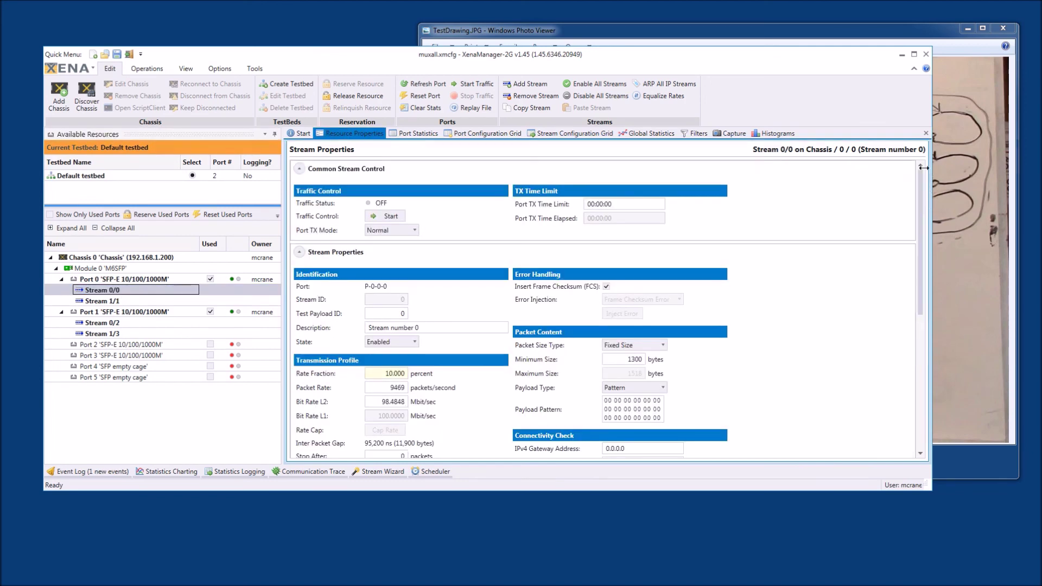
click(390, 216)
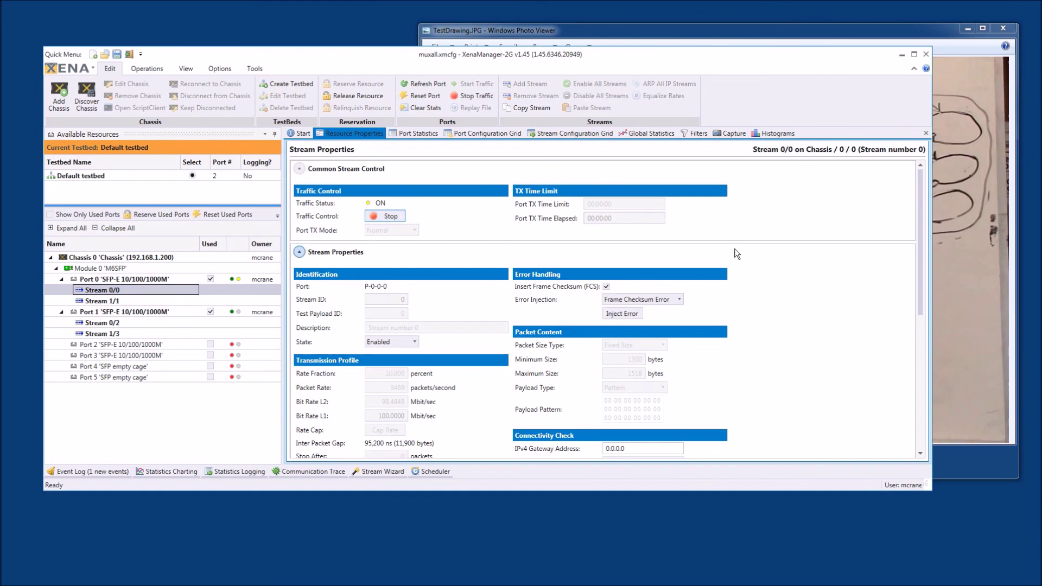
Examine the source port, destination port, test payload ID and transmit rate of both streams in the global stream traffic statistics
click(645, 133)
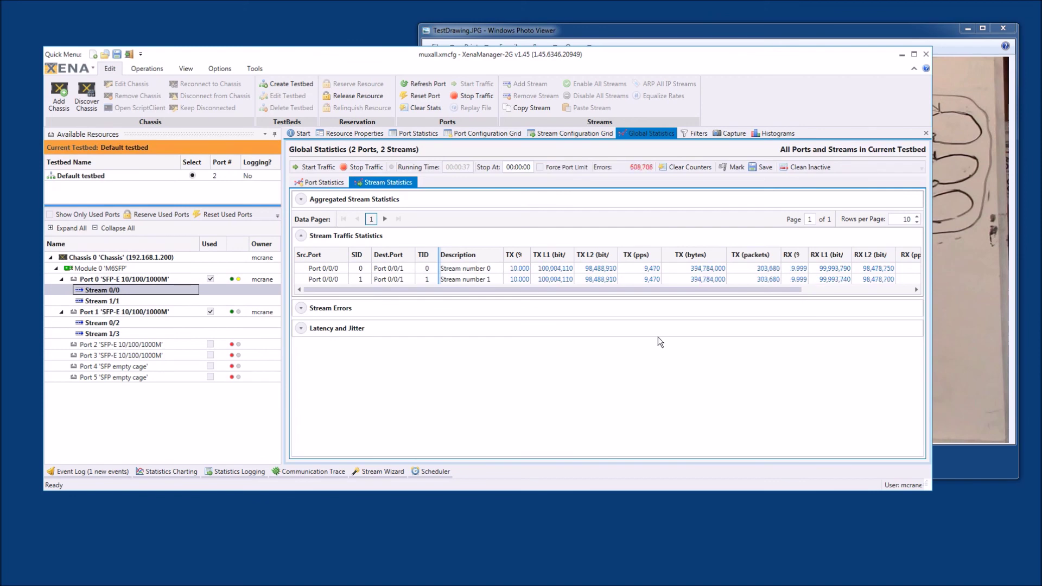
click(446, 279)
click(516, 270)
click(541, 277)
click(318, 269)
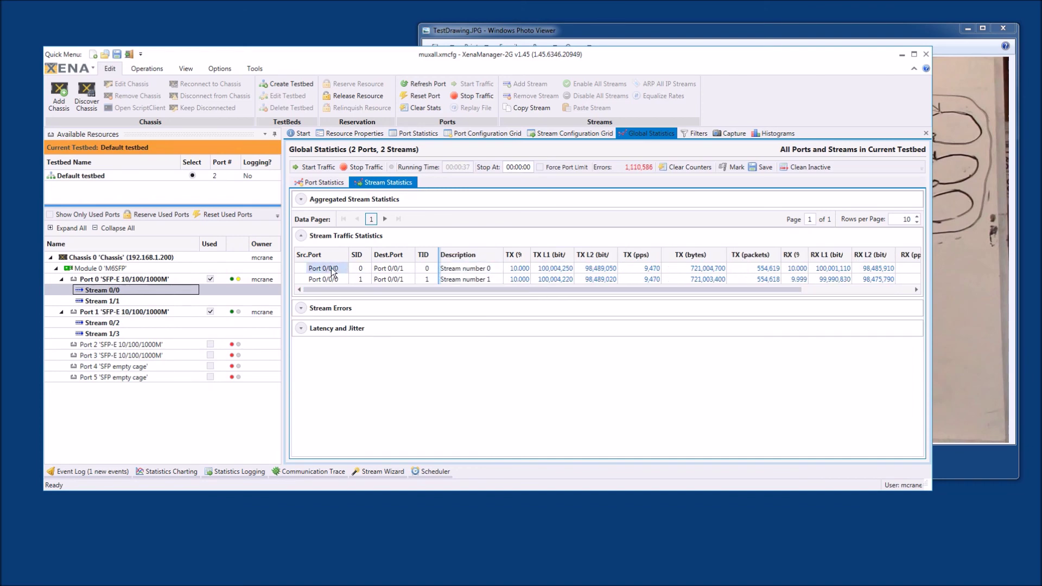
click(471, 269)
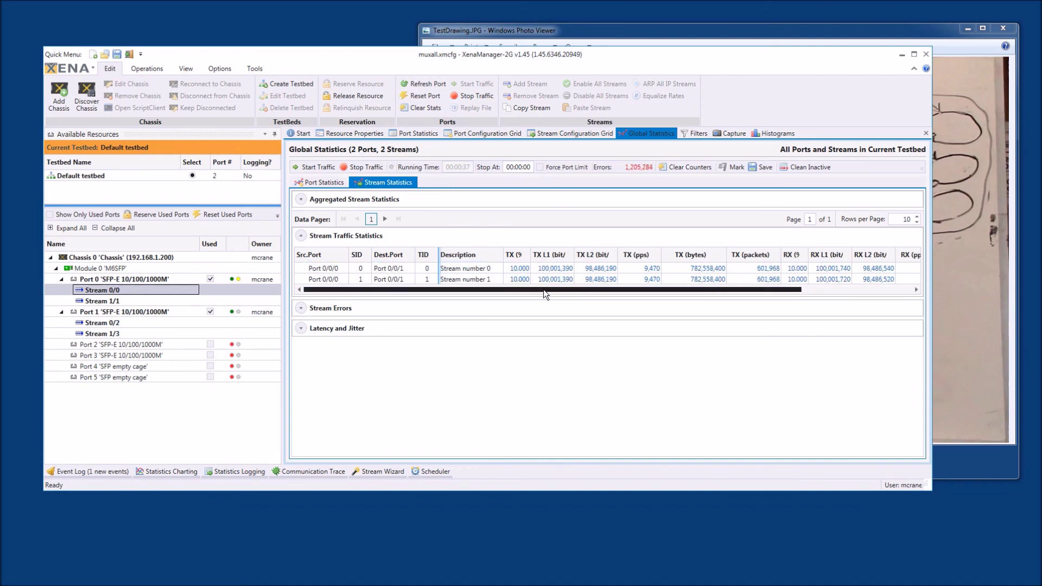
click(427, 269)
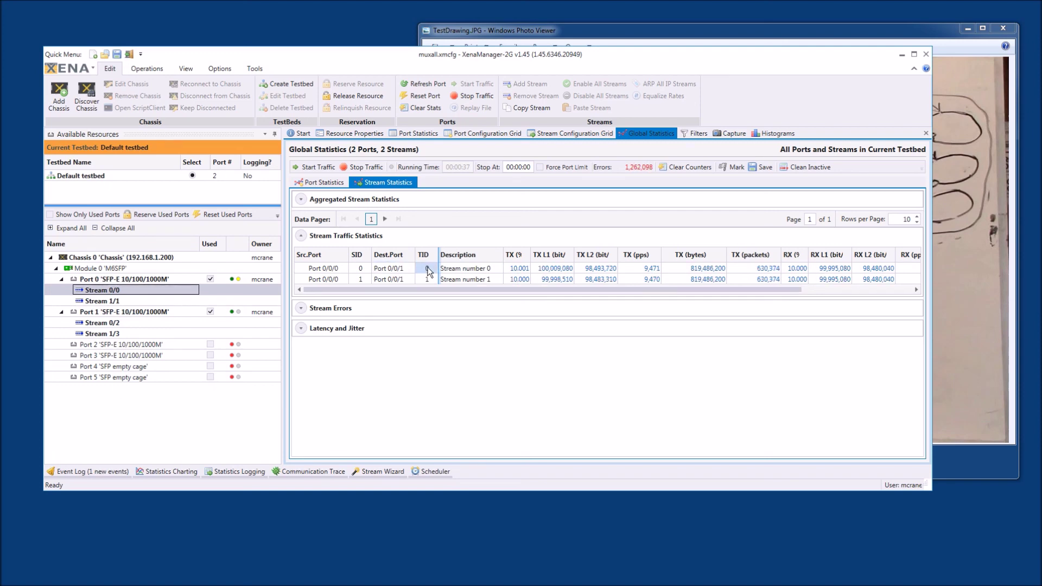
click(317, 279)
click(392, 279)
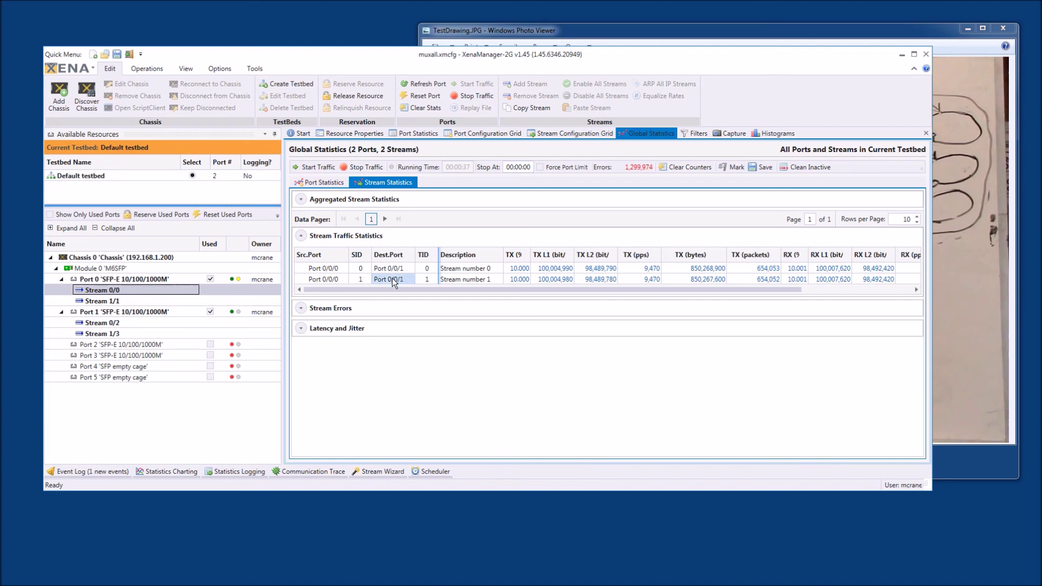
click(299, 279)
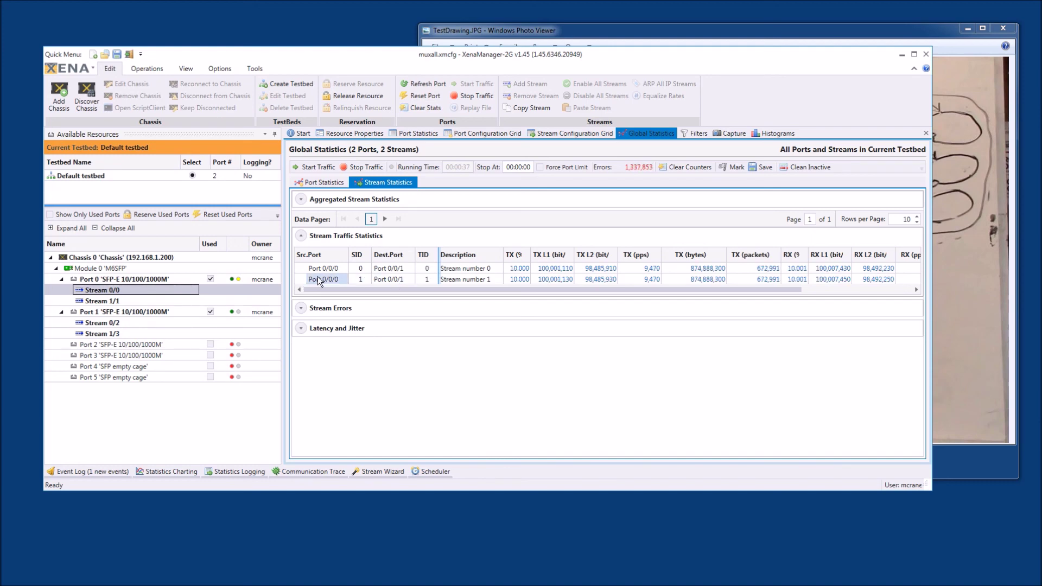
click(402, 279)
click(445, 279)
click(426, 279)
Compare the transmitted and received rates and packet counts of both streams in the stream traffic statistics
drag(484, 292, 618, 293)
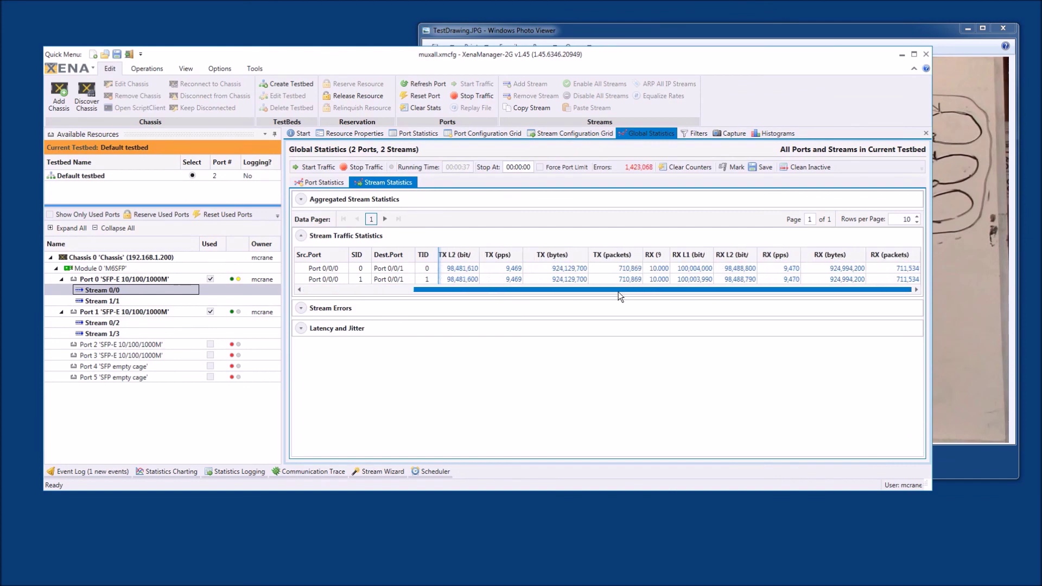
click(659, 279)
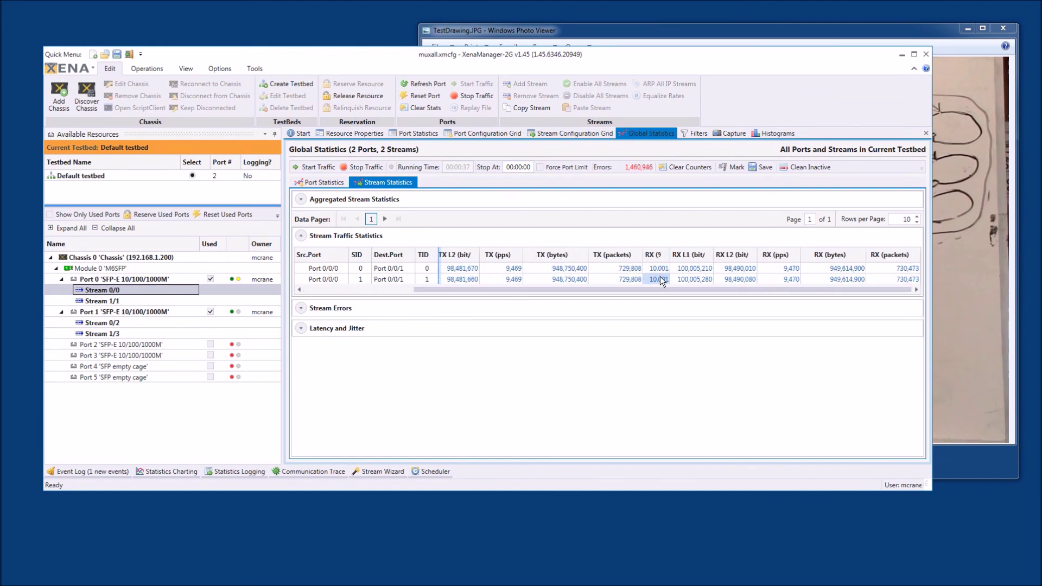
click(767, 271)
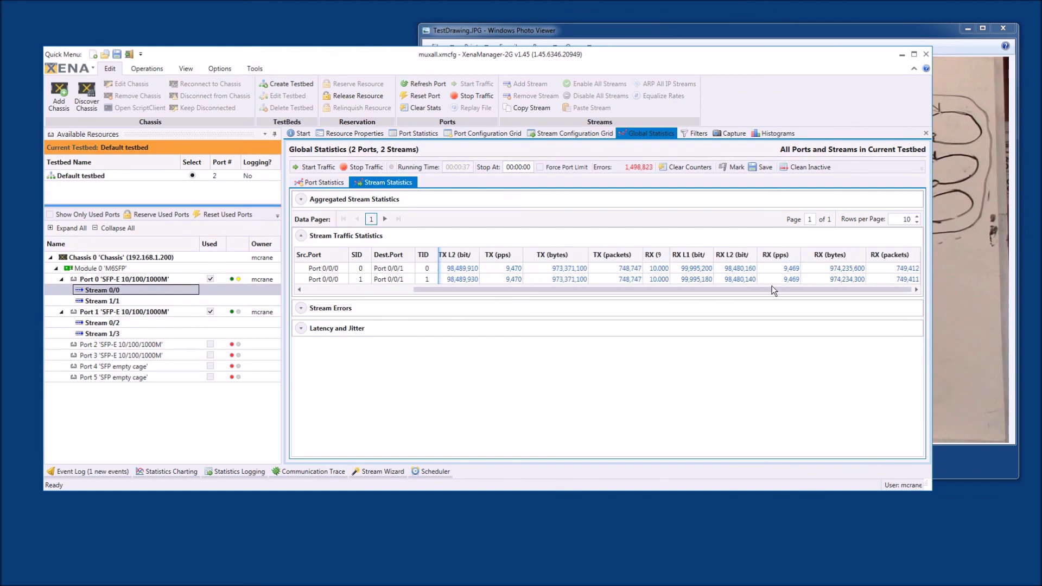
click(727, 271)
click(639, 268)
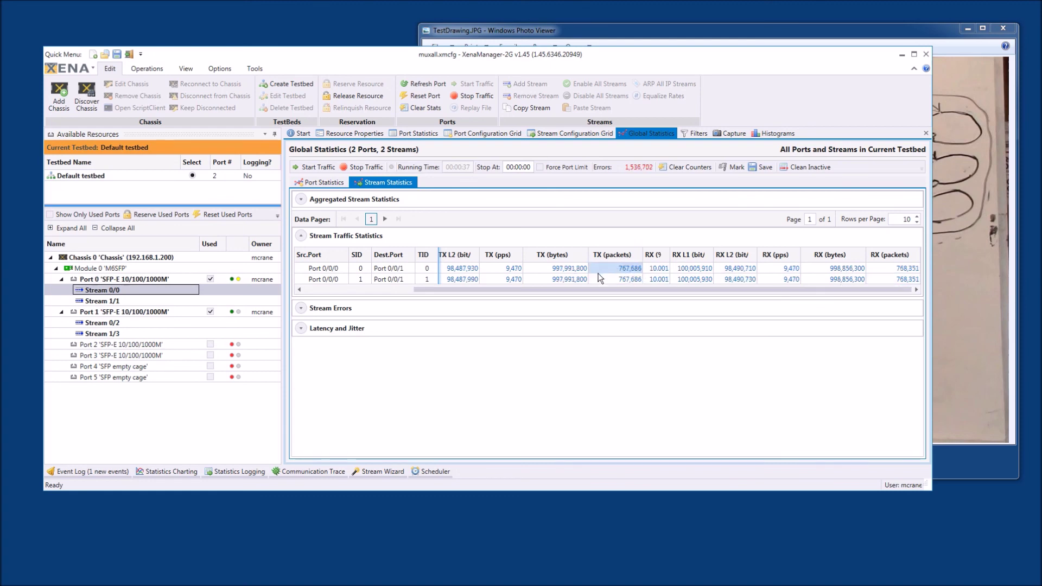
click(365, 282)
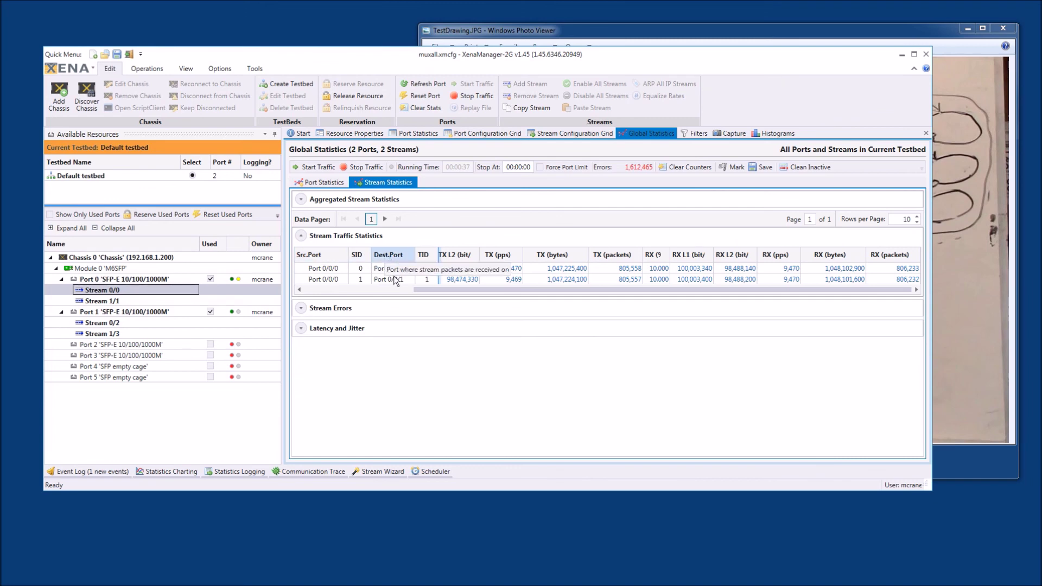
click(692, 278)
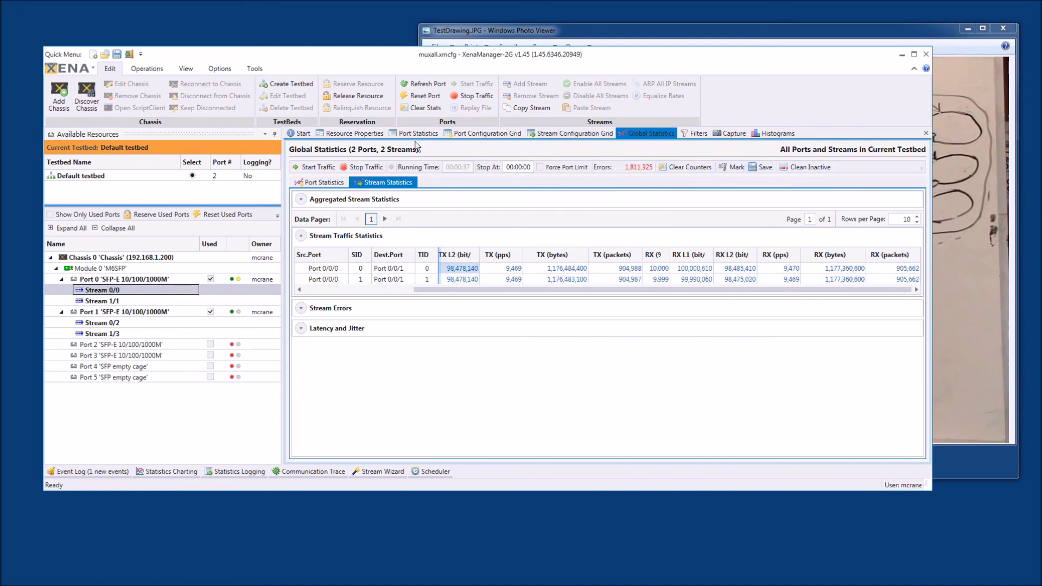
View the capture settings of Port 0 and the actions available for the chassis
click(727, 134)
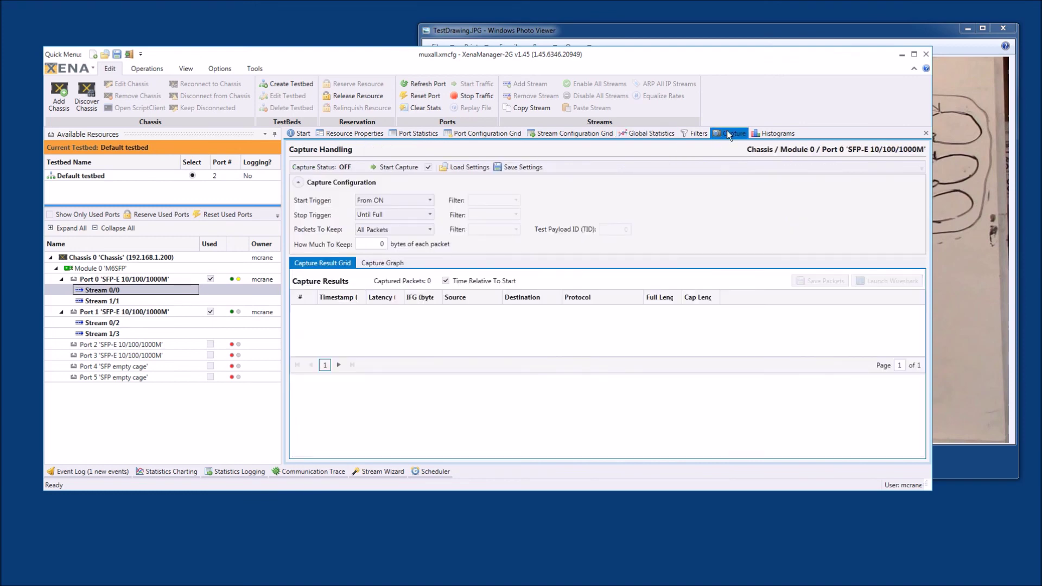
click(131, 257)
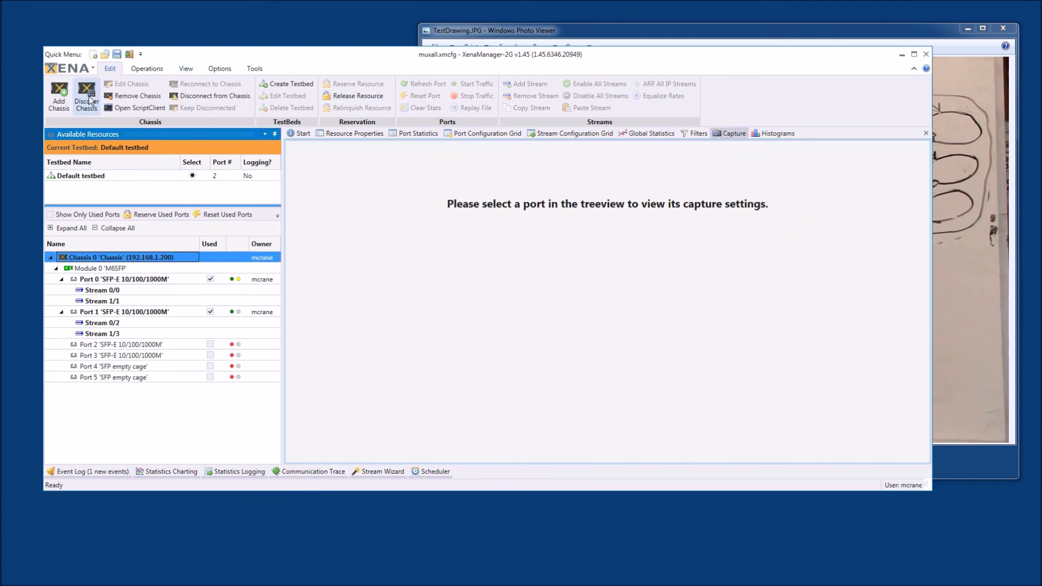
right_click(168, 257)
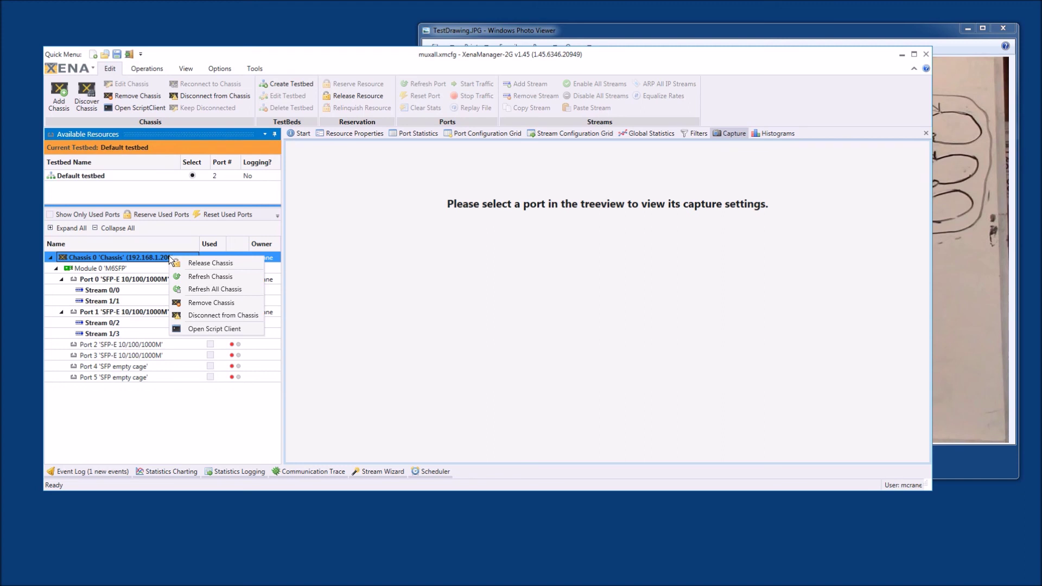
click(415, 266)
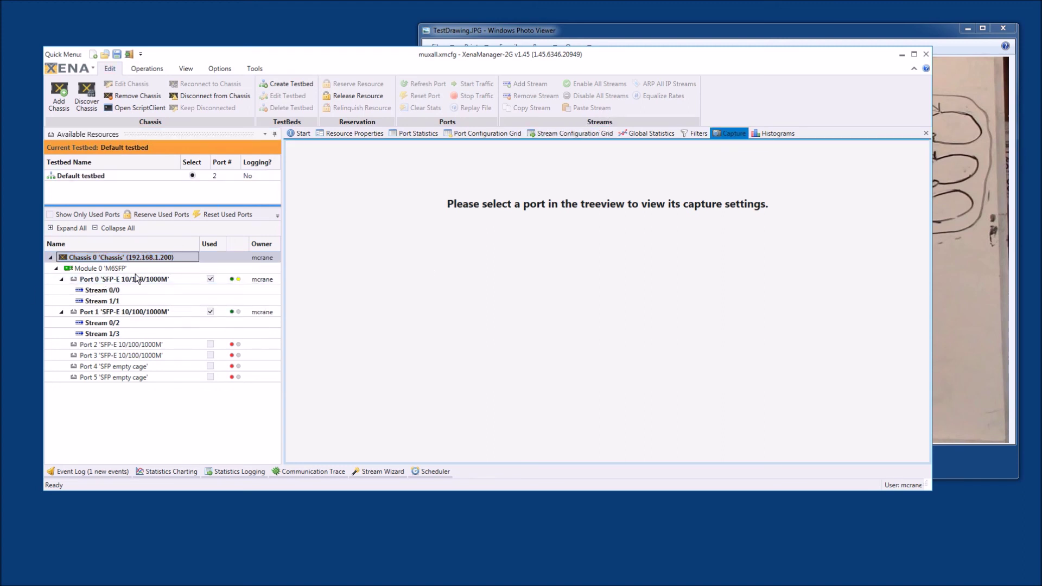
click(126, 278)
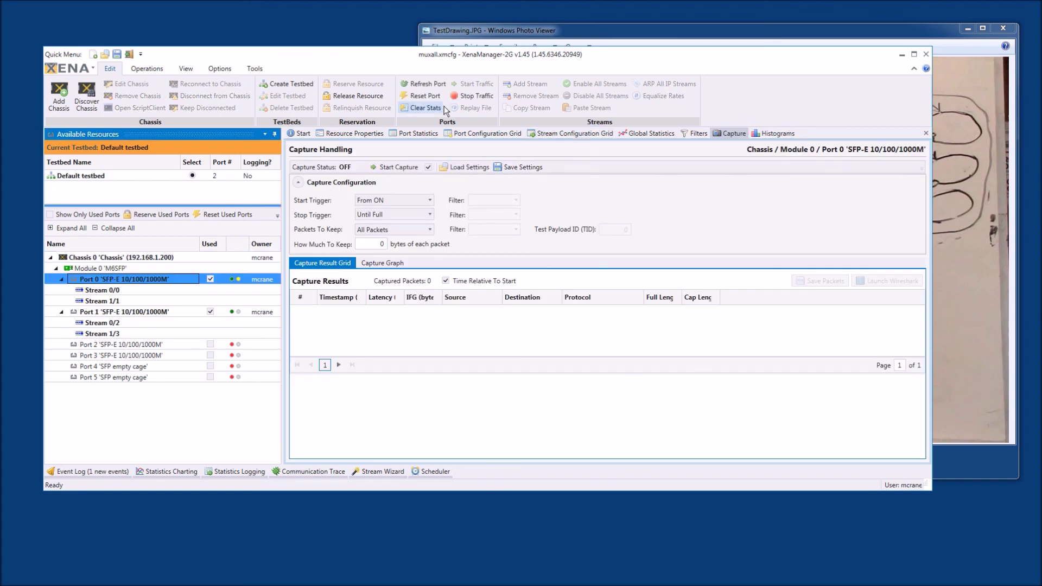
Expand the stream errors in the global statistics and check the payload errors of Stream number 0
click(646, 134)
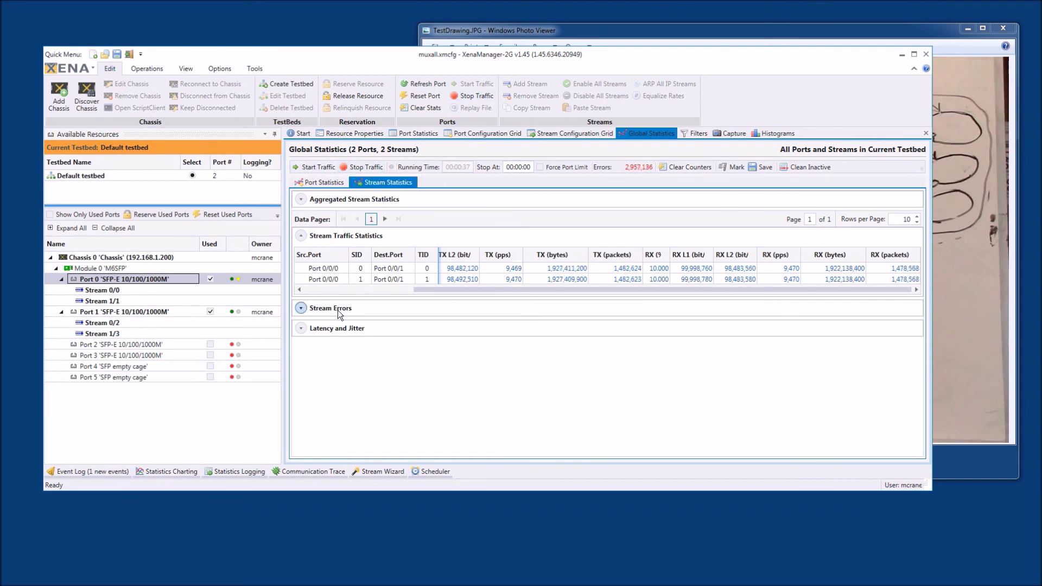
click(301, 308)
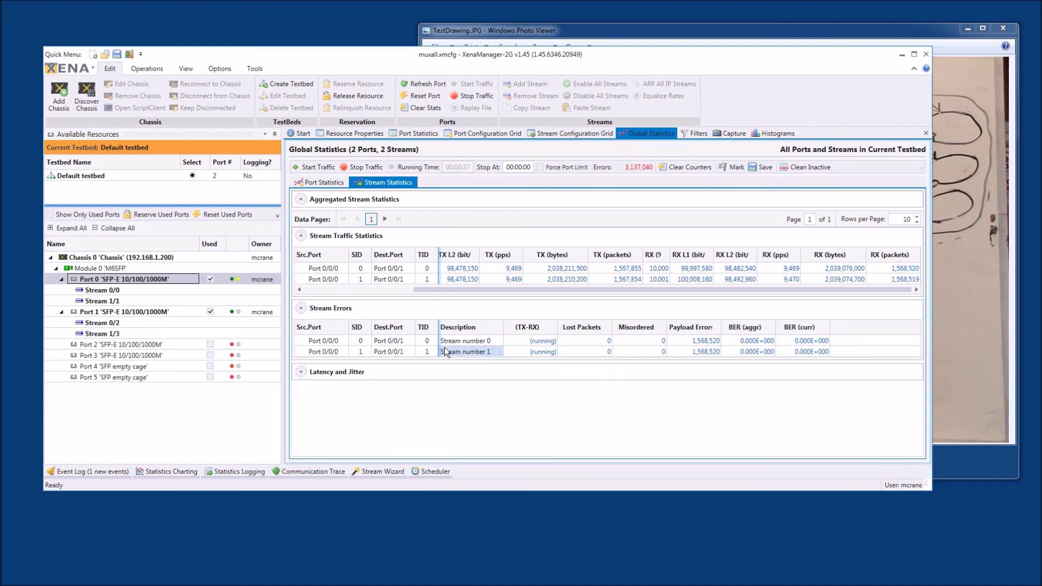
click(716, 343)
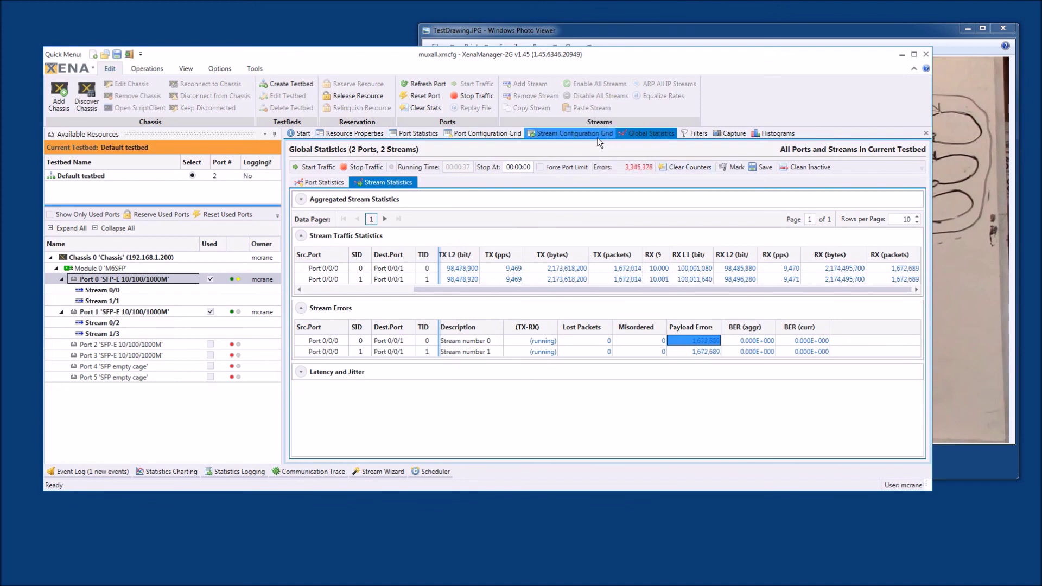
Stop the traffic on Port 0 from its port properties
click(360, 167)
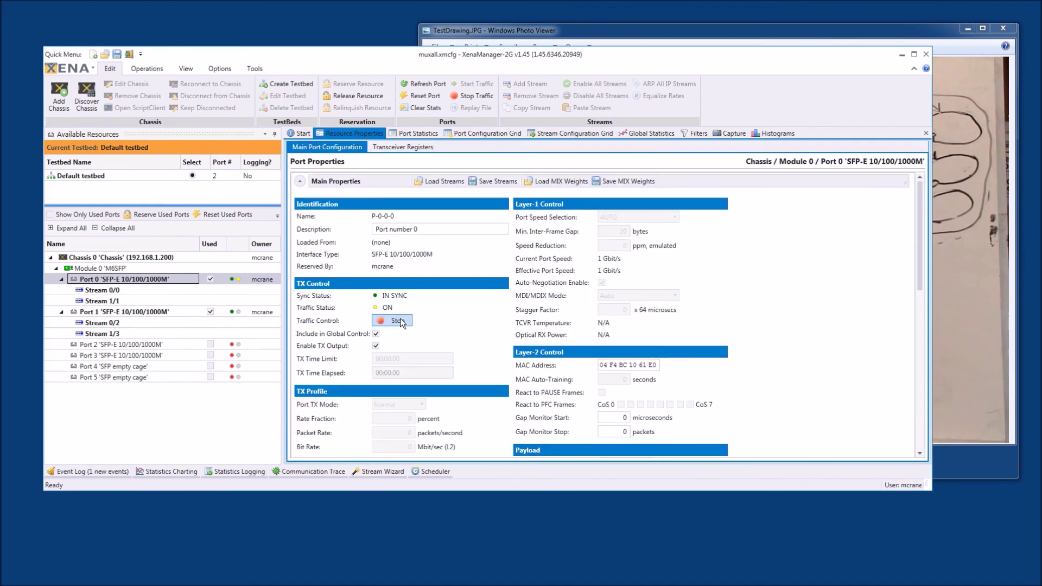
click(403, 321)
click(131, 312)
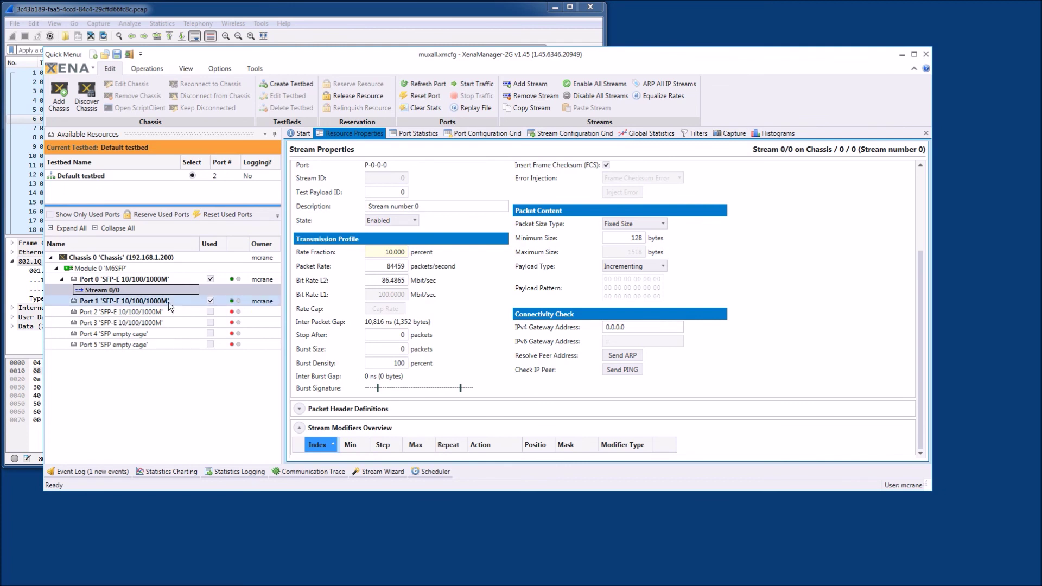
Enable replies to ARP requests in the IPv4 properties of Port 0
click(132, 280)
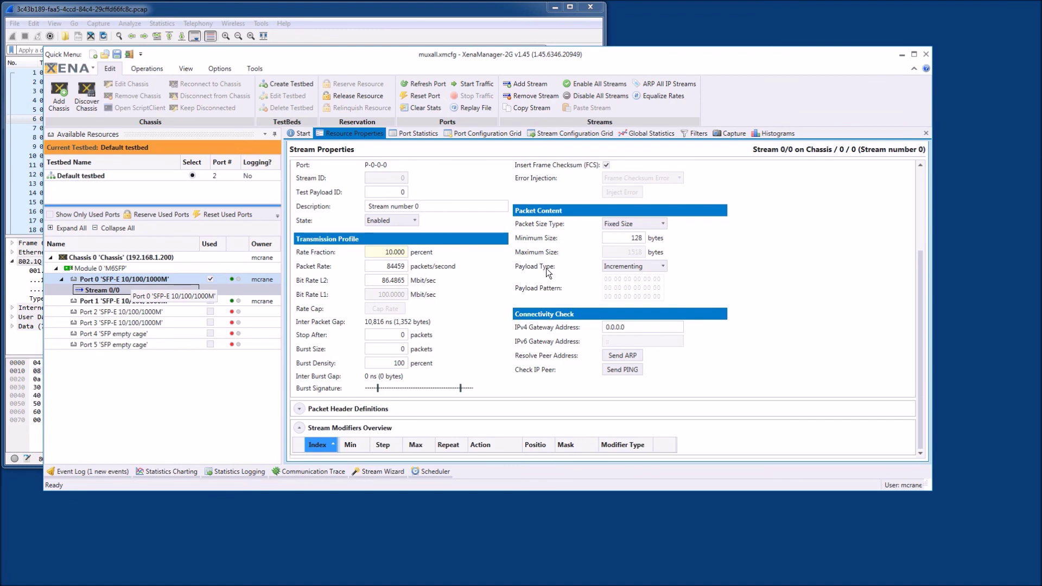
scroll(491, 328, down, 3)
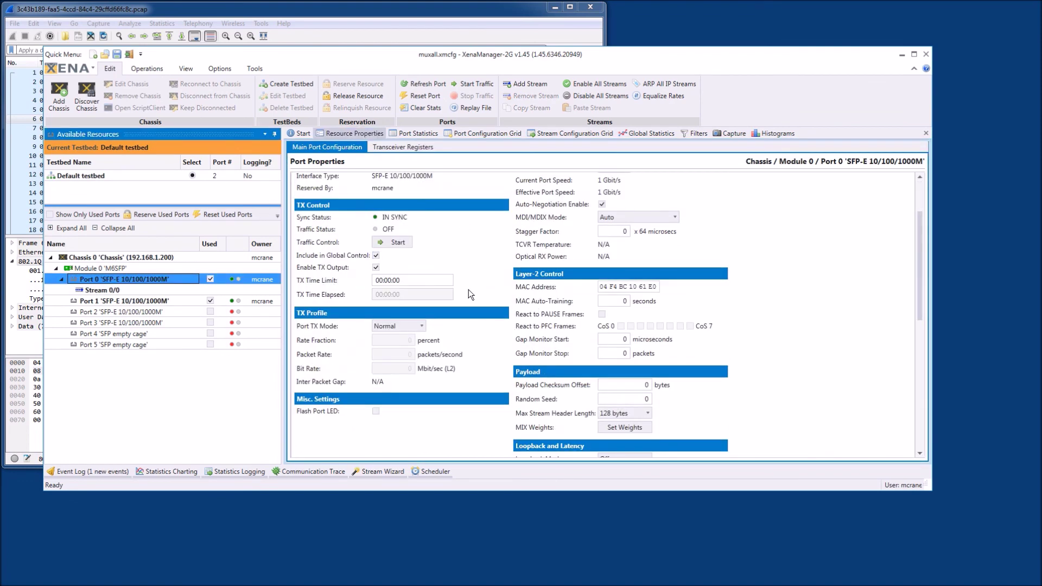
scroll(710, 359, down, 8)
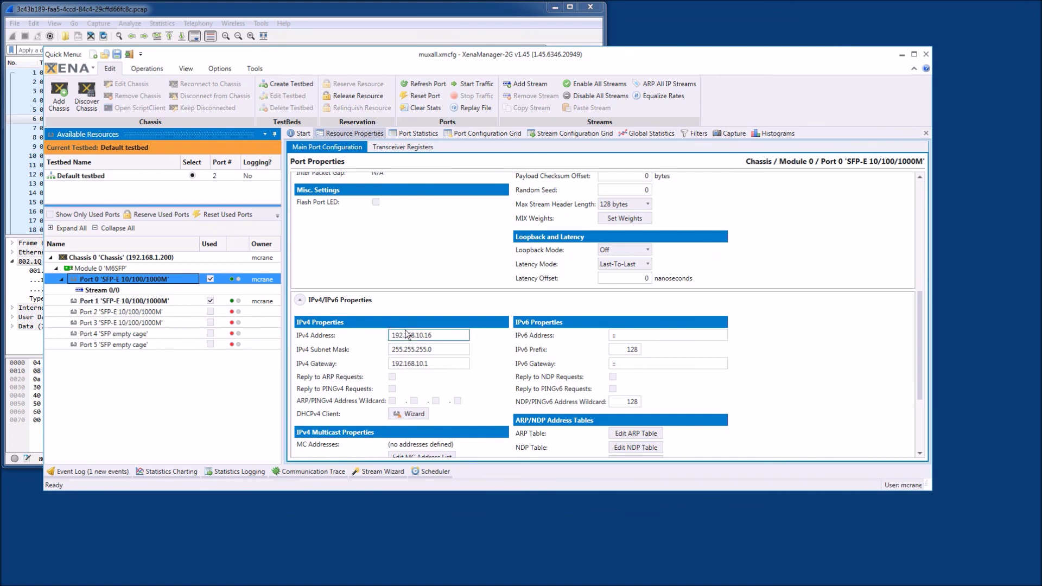
scroll(439, 325, down, 3)
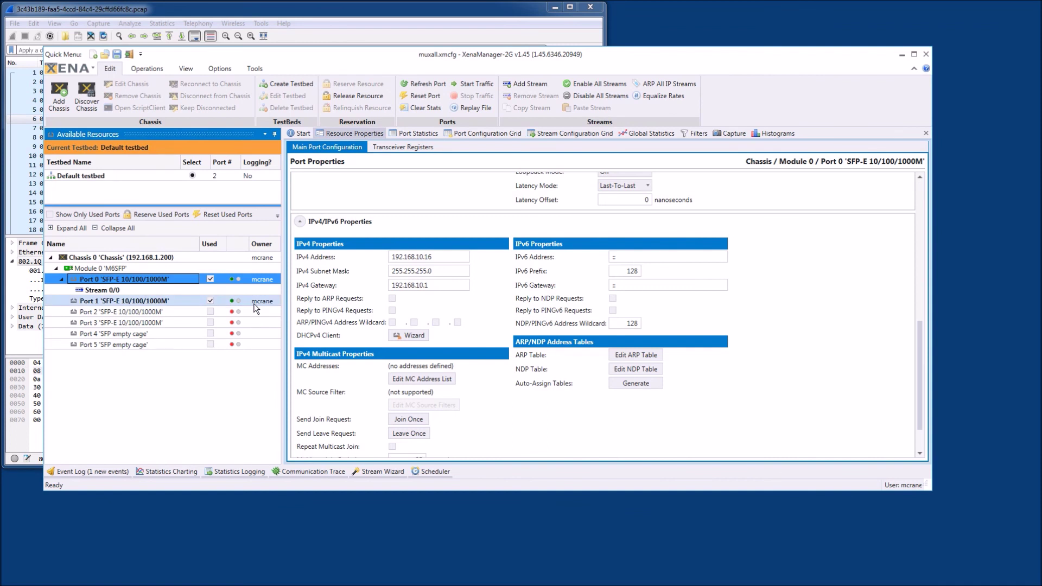
click(391, 298)
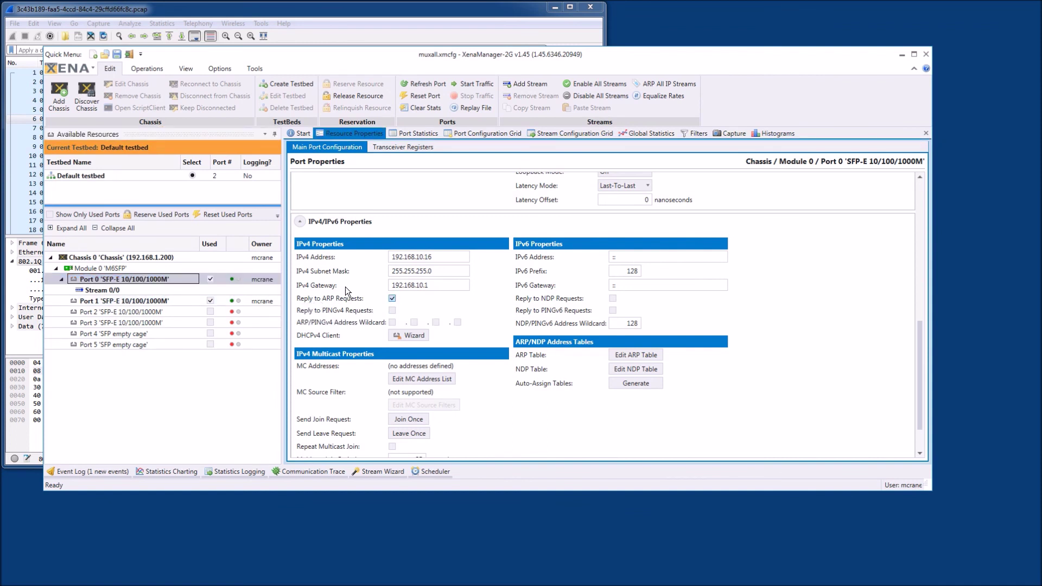
Enable replies to ARP requests on Port 1 and set its IPv4 gateway to 192.168.10.2
click(150, 302)
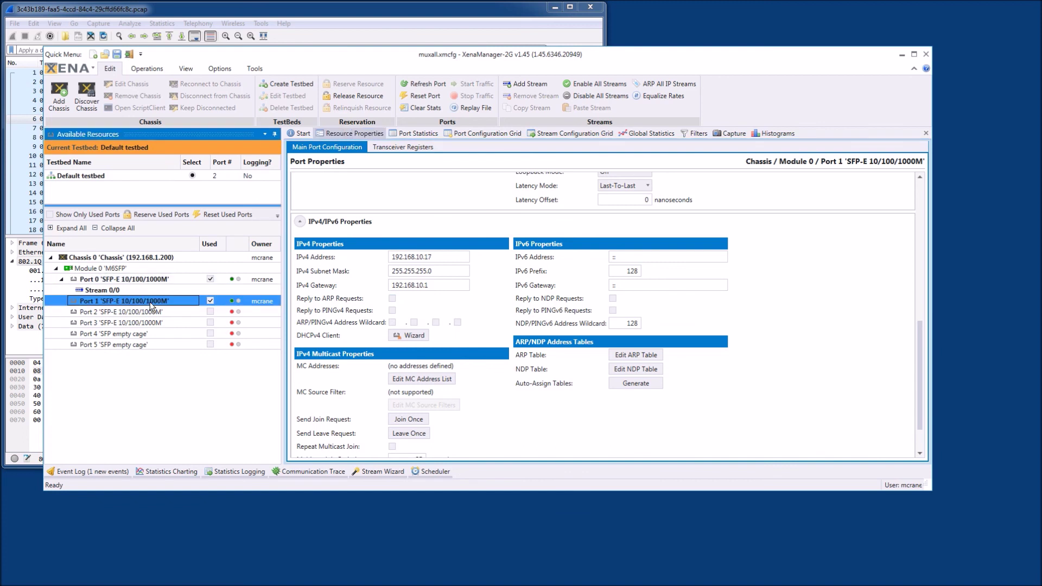
click(396, 298)
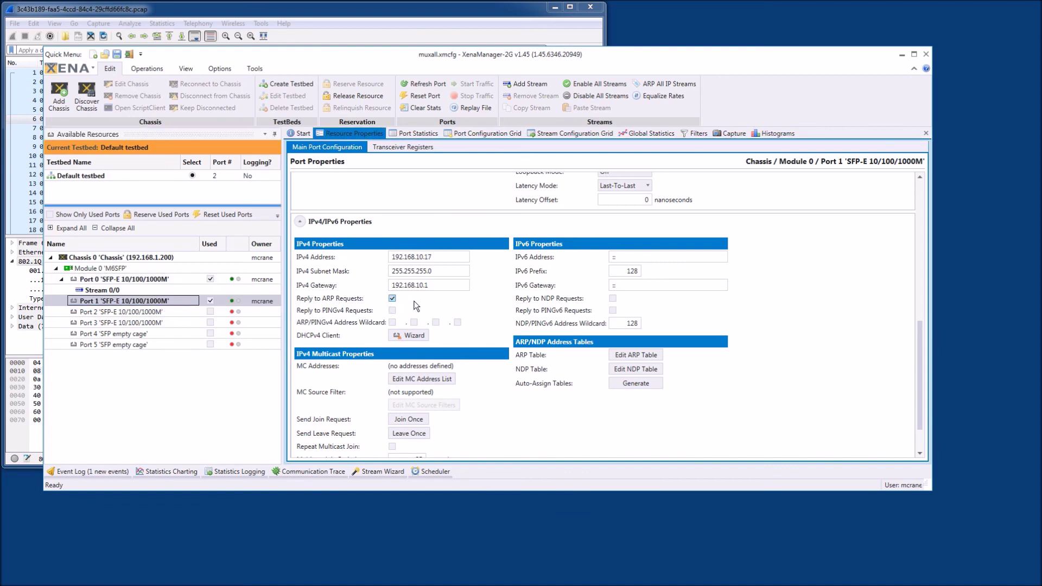
click(446, 285)
key(BackSpace)
text(2)
Set the IPv4 gateway of Port 0 to 192.168.10.2
click(148, 279)
click(434, 286)
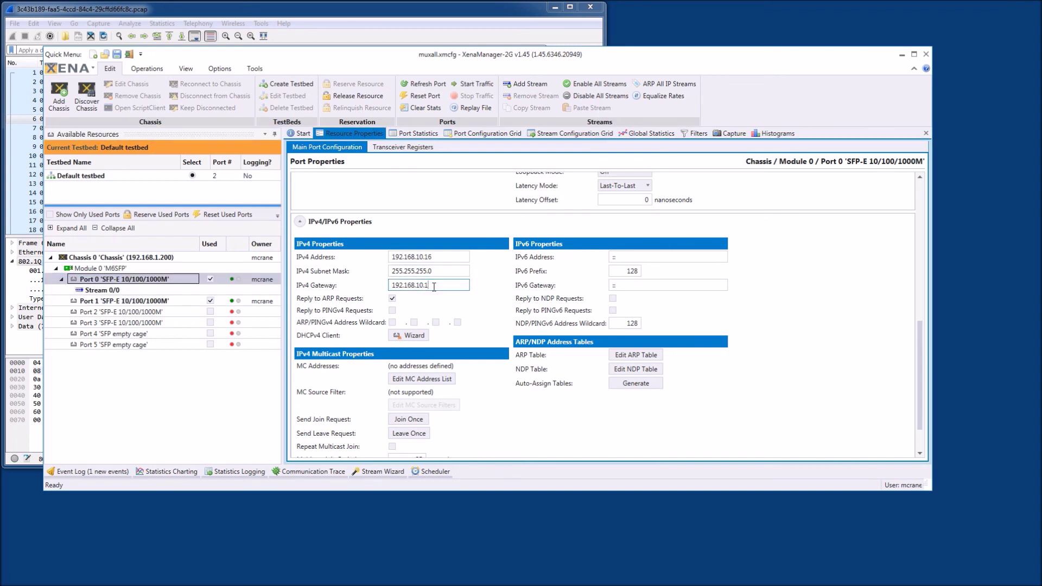
key(BackSpace)
text(2)
Switch the replies to ARP requests on Port 0 off and back on
click(392, 298)
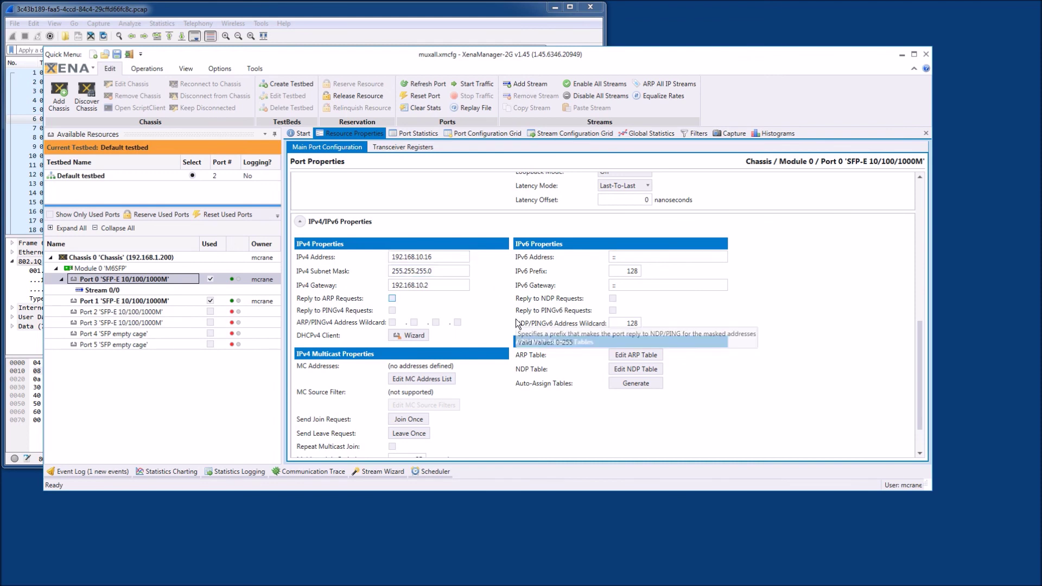
click(392, 298)
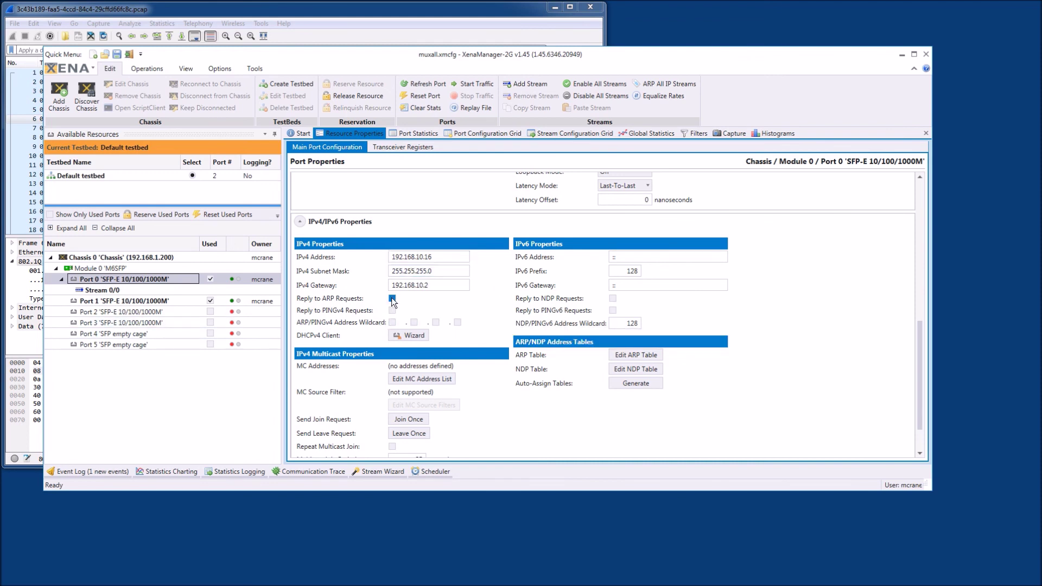
click(153, 302)
click(155, 277)
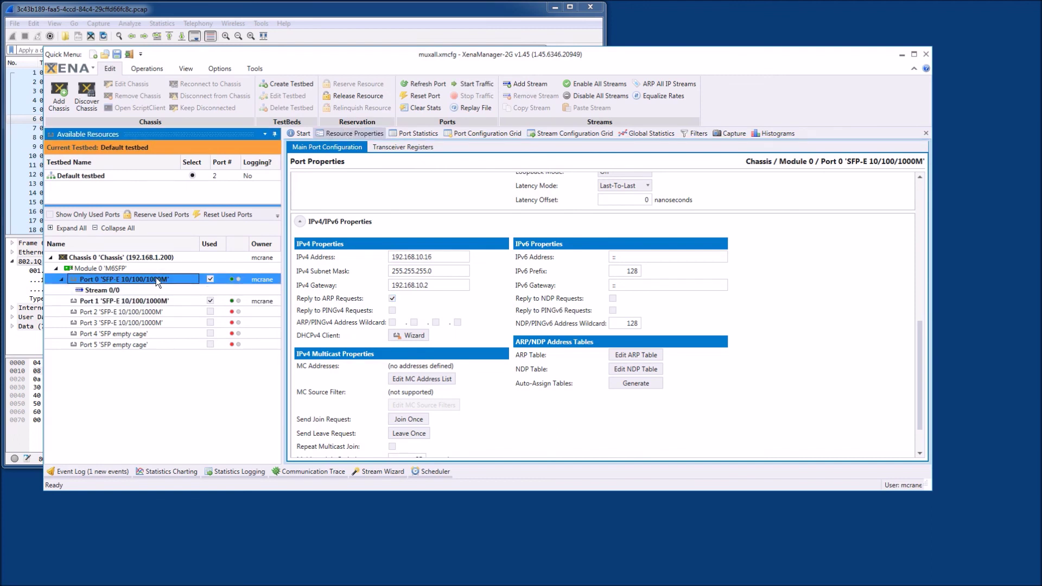
click(392, 298)
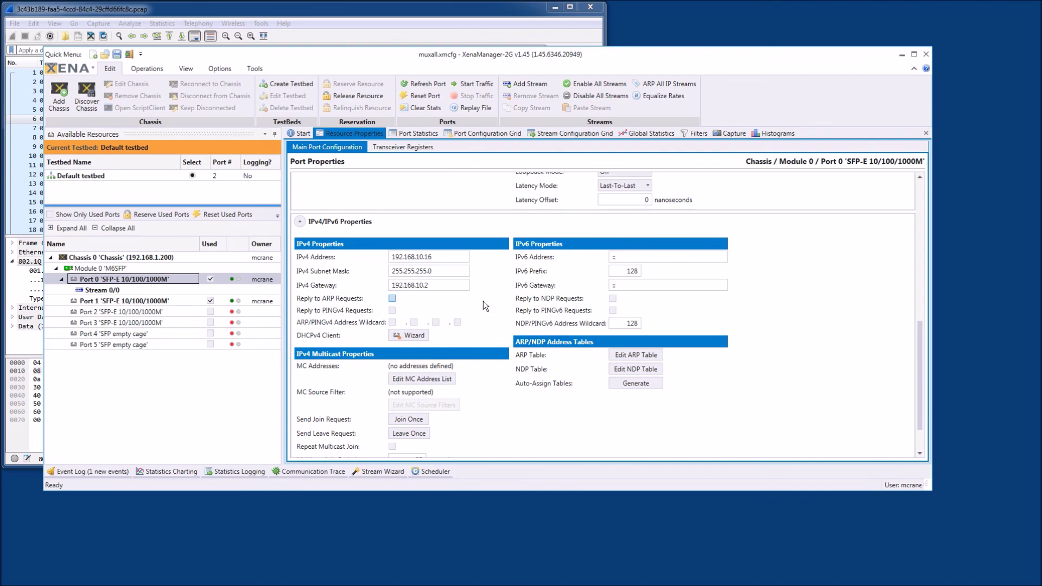
click(391, 299)
Open the properties of Stream 0/0 under Port 0 and expand its packet header definitions
scroll(581, 394, down, 2)
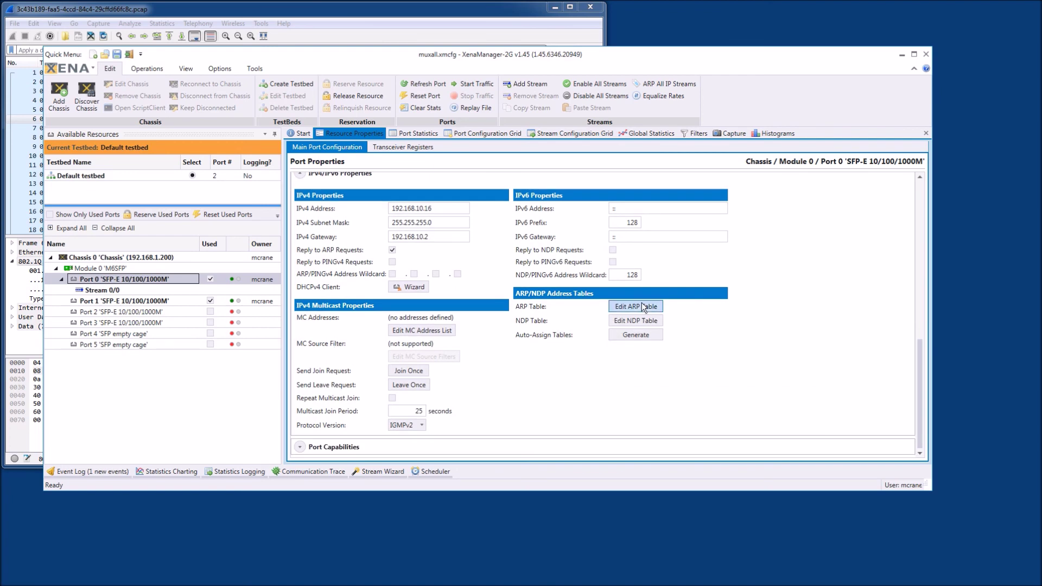
scroll(554, 366, up, 7)
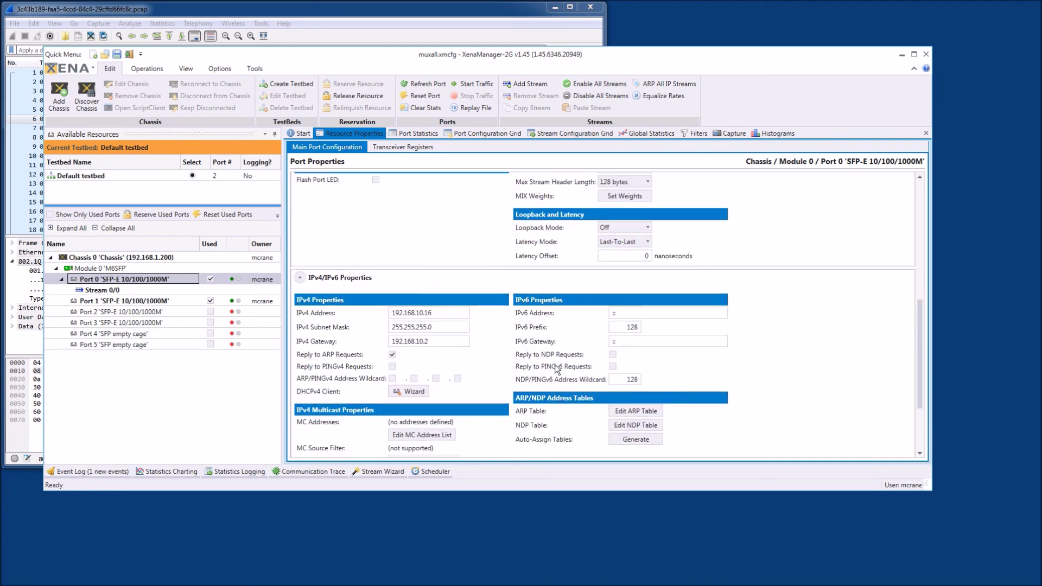
click(131, 289)
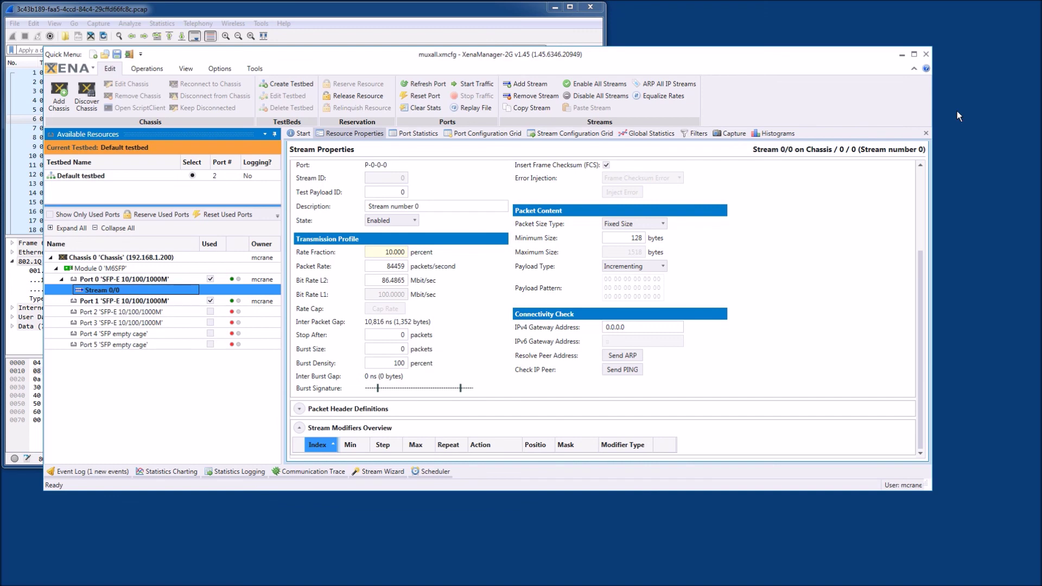
click(794, 211)
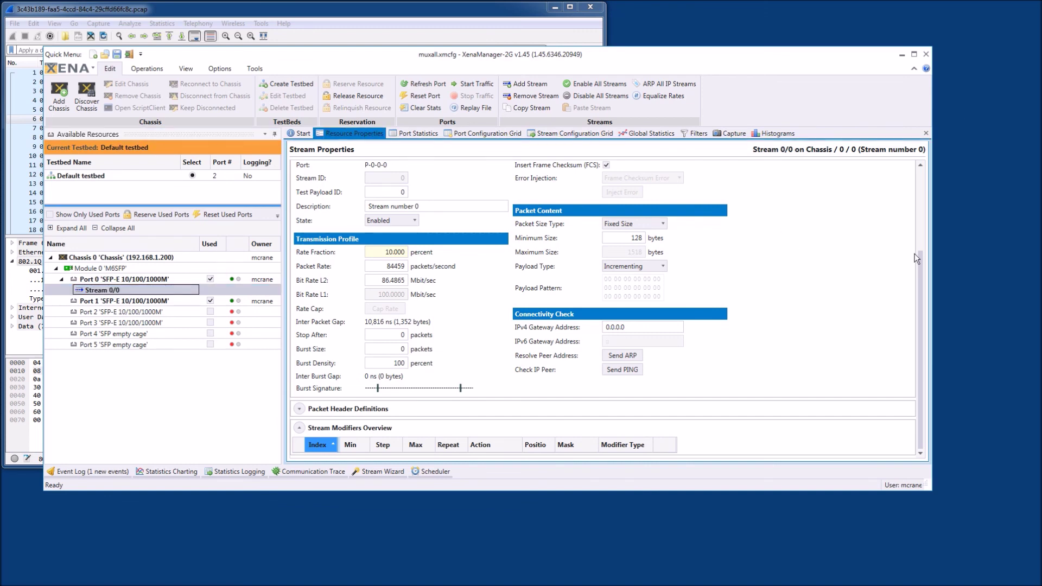
scroll(908, 274, up, 2)
scroll(907, 274, down, 2)
click(299, 408)
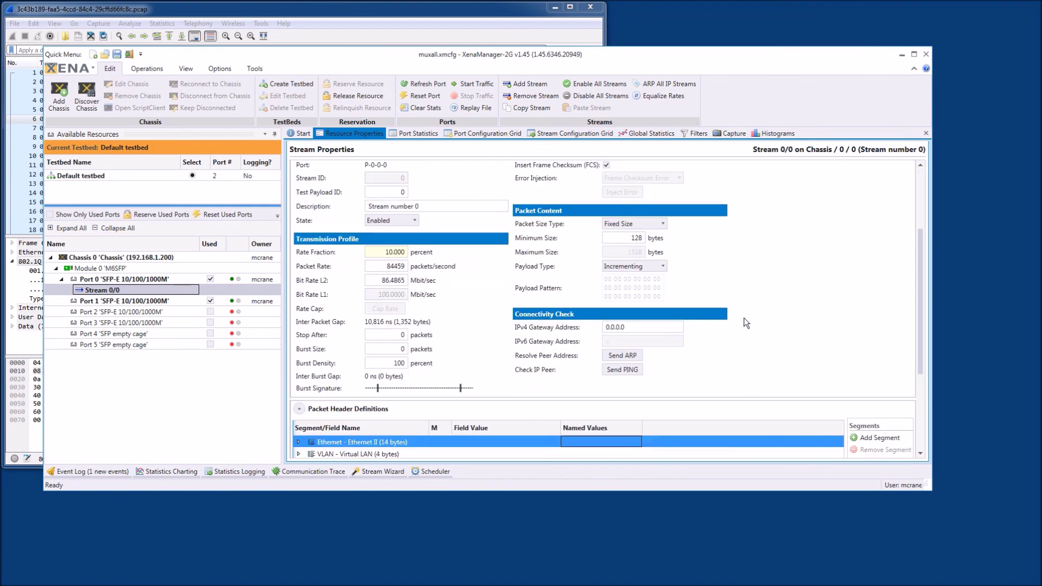
scroll(832, 331, down, 5)
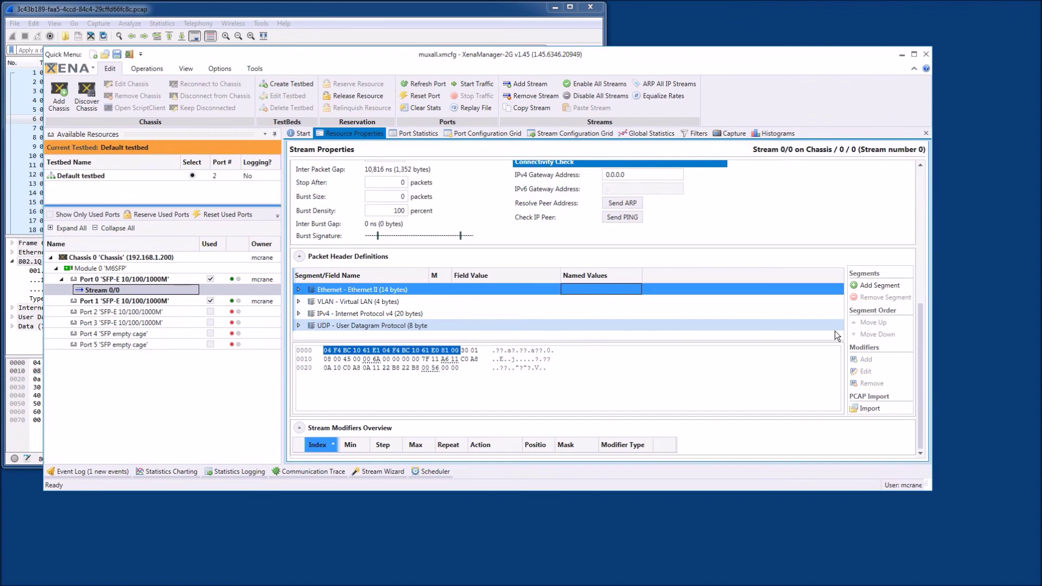
Check the VLAN segment's fields and the EtherType choices of the Ethernet segment, keeping VLAN as the EtherType
click(298, 302)
click(514, 324)
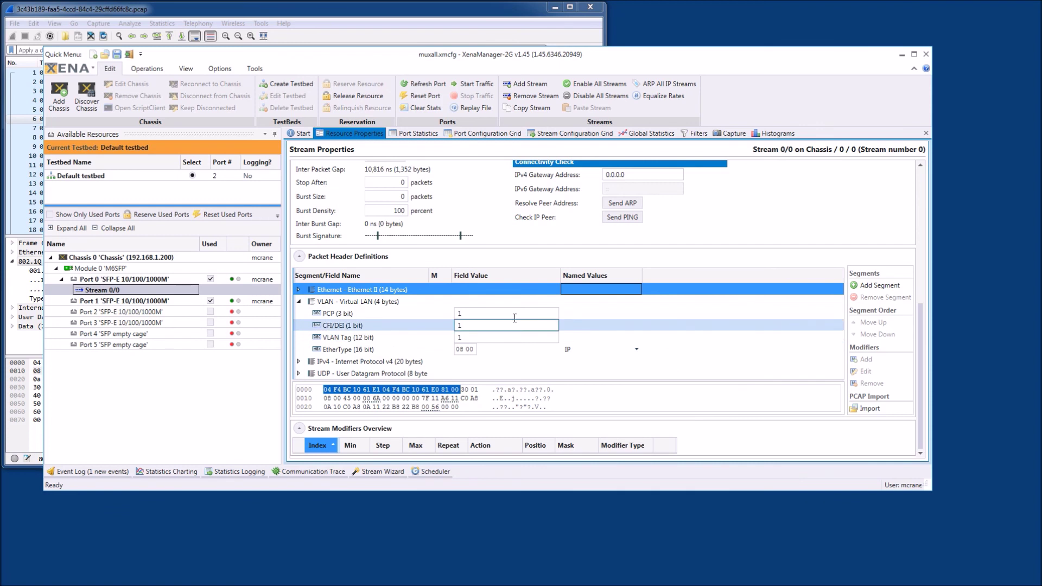
click(298, 301)
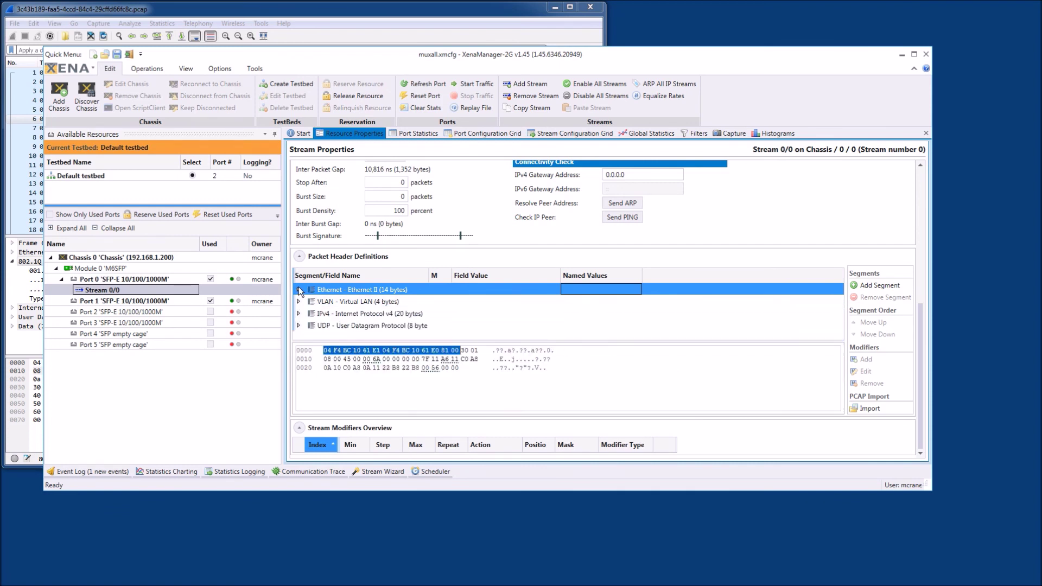
click(298, 289)
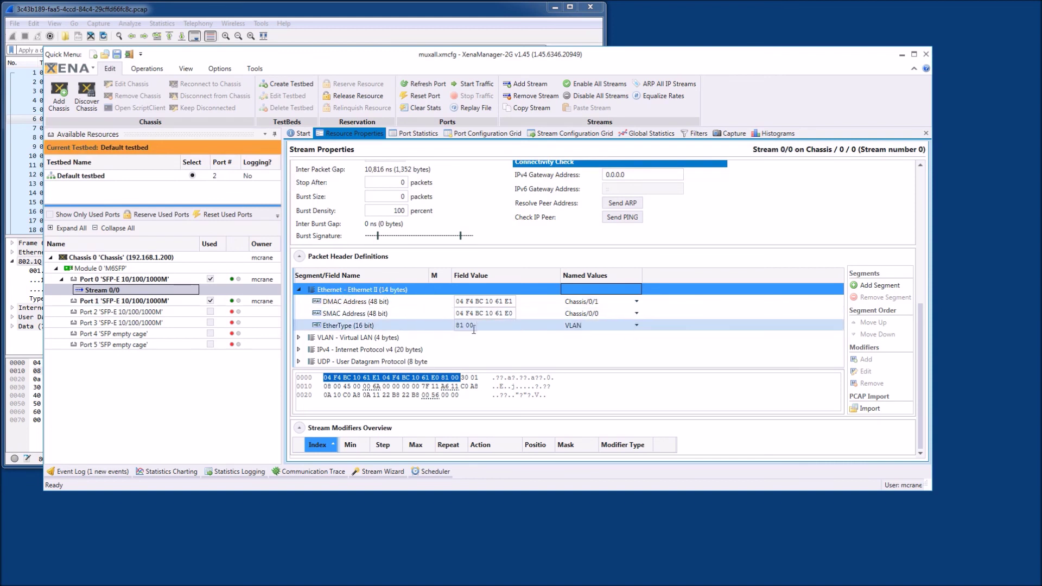
click(637, 325)
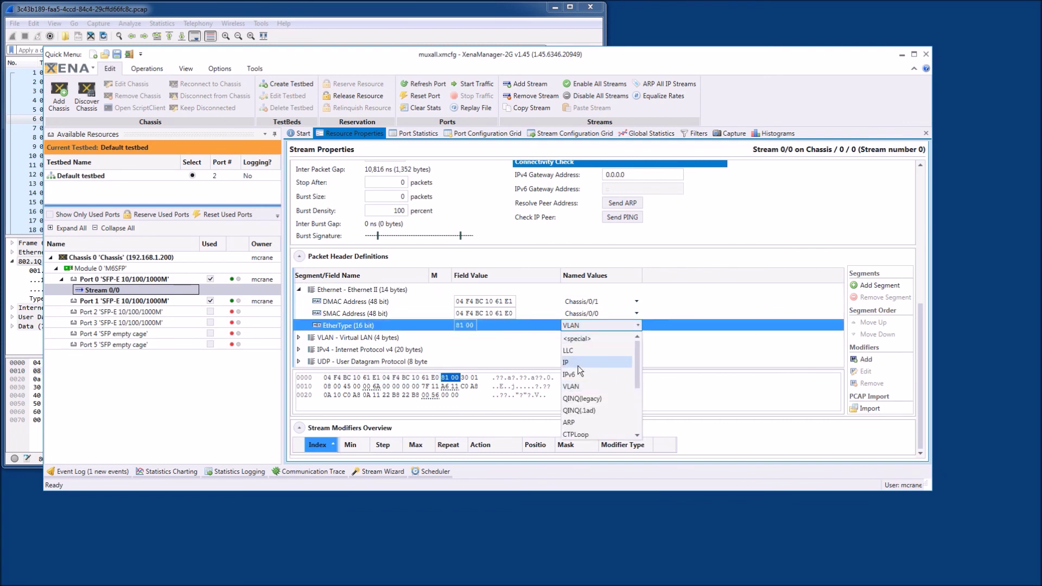
click(589, 387)
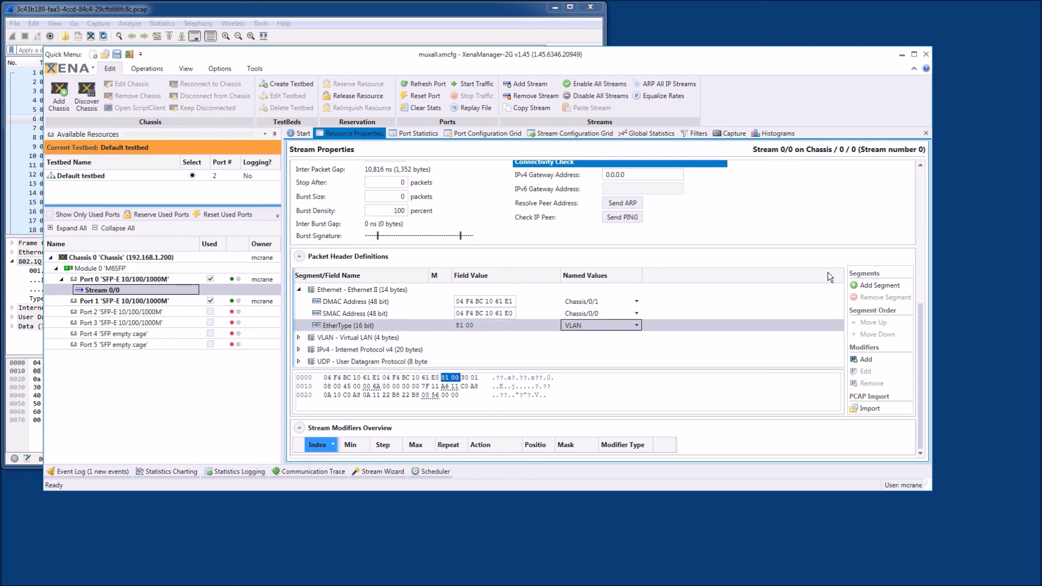
Look for the VLAN segment among the standard protocol segments that can be added, without adding one
click(875, 285)
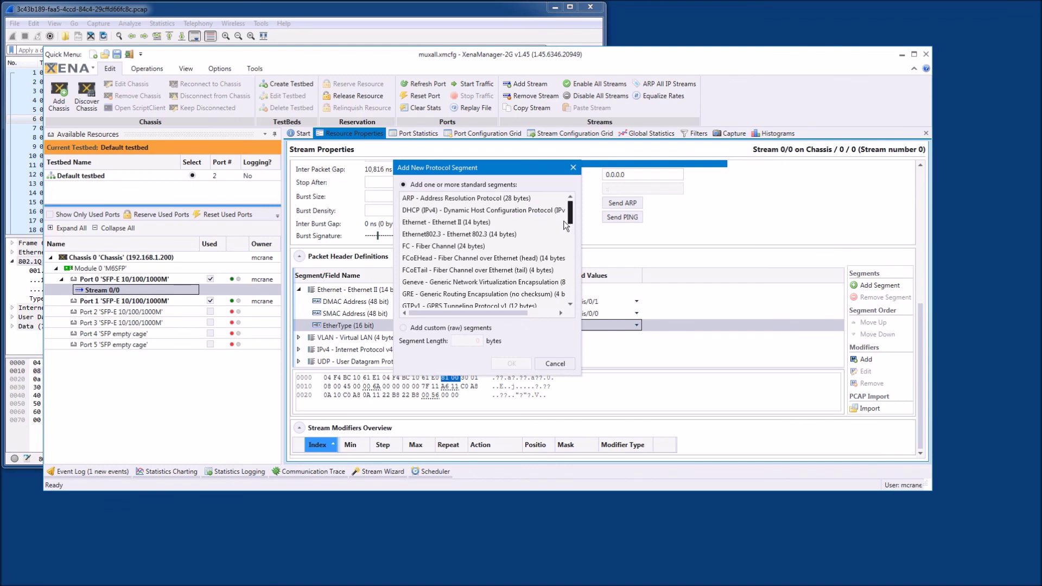
scroll(485, 261, down, 10)
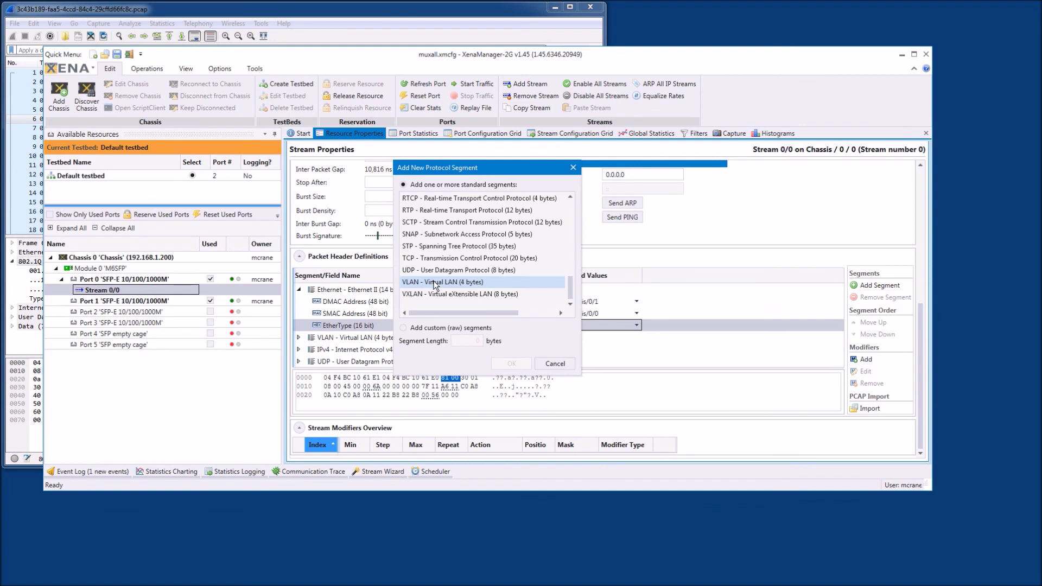
click(555, 364)
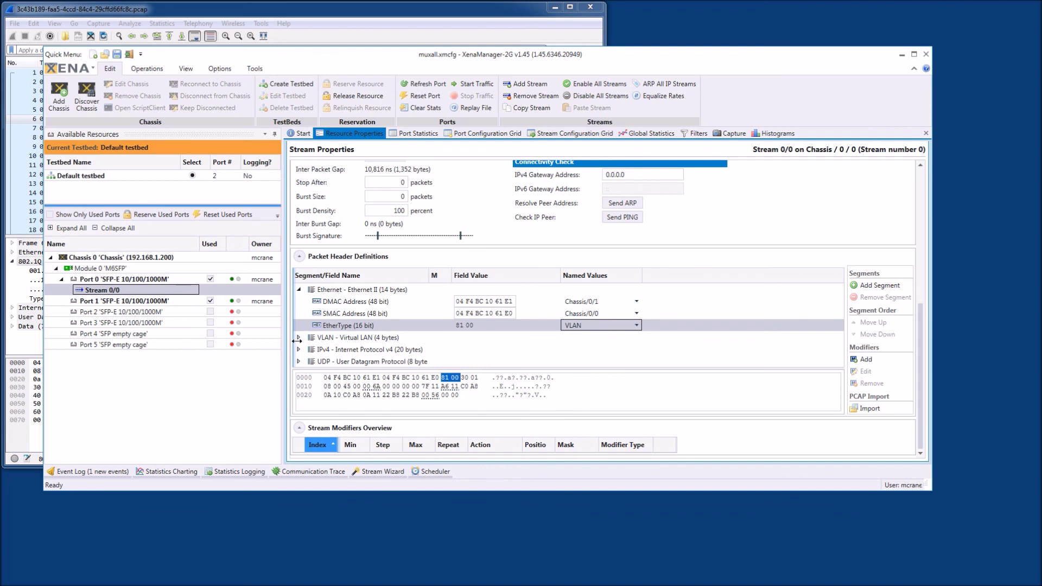
Set the PCP and CFI/DEI fields of the stream's VLAN segment to 0
click(302, 341)
click(301, 338)
click(472, 350)
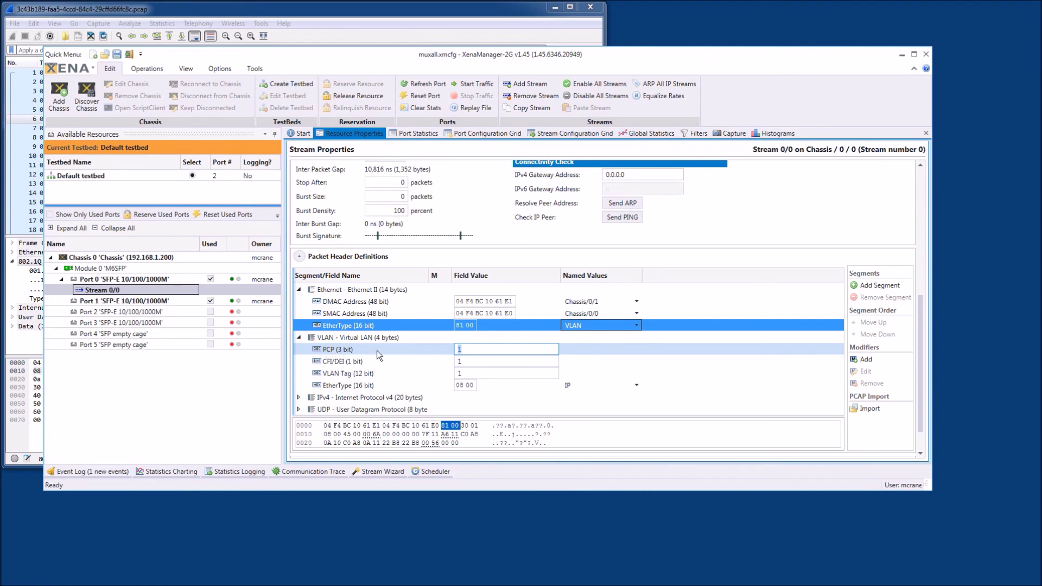
text(0)
click(460, 361)
drag(470, 361, 442, 364)
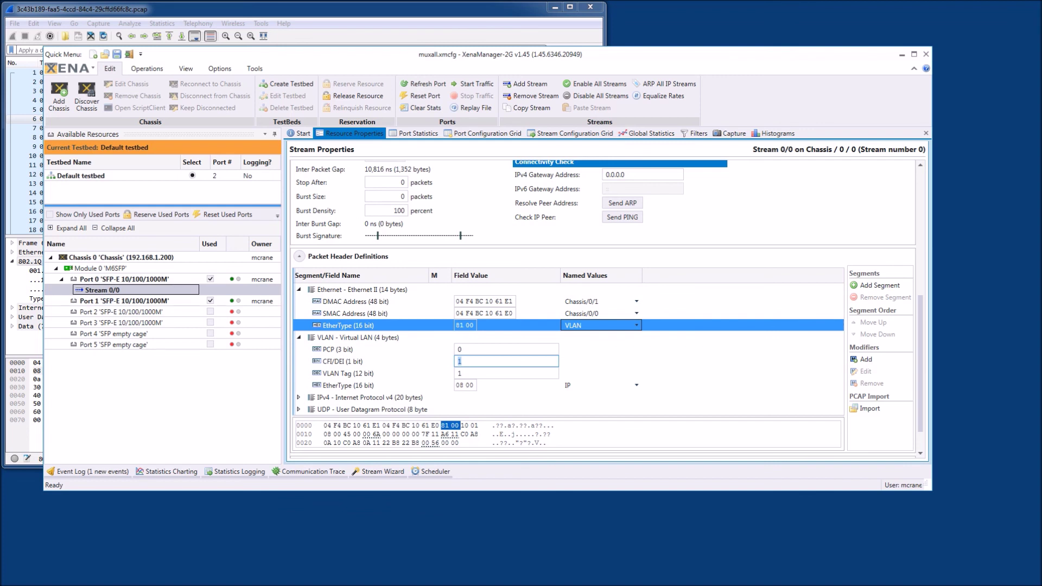
key(Return)
click(473, 350)
click(471, 361)
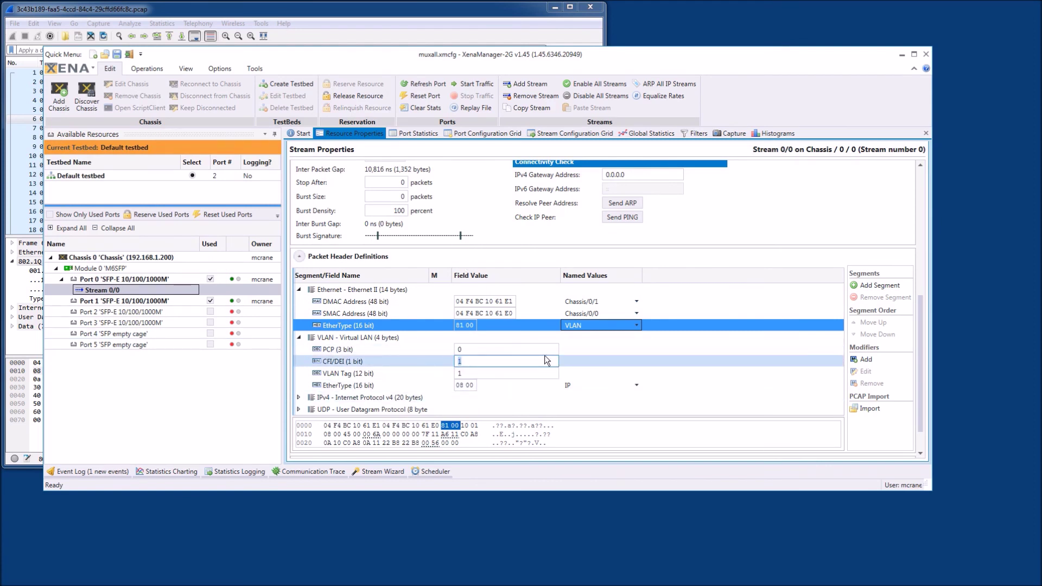
text(0)
Set the VLAN Tag of the stream's VLAN segment to 0
click(472, 373)
click(465, 362)
click(747, 267)
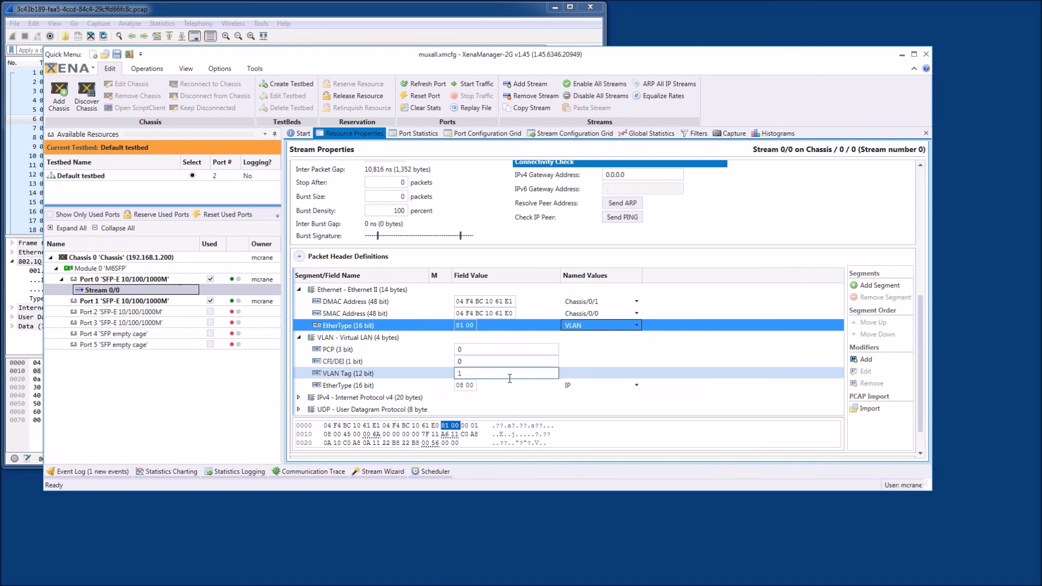
click(466, 373)
text(0)
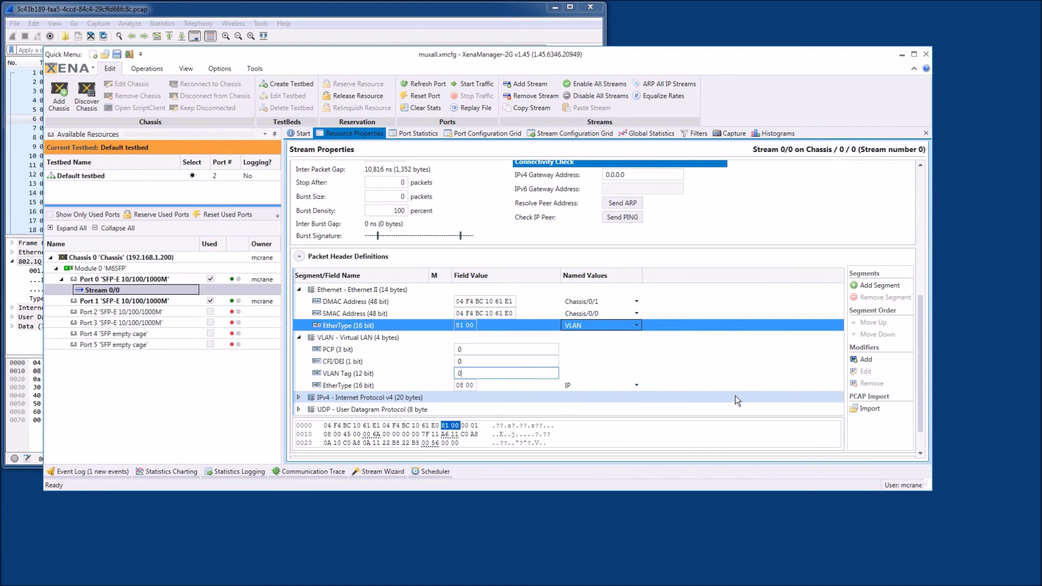
Review the IPv4 segment's header fields, then collapse the IPv4 and VLAN segments
scroll(608, 382, down, 1)
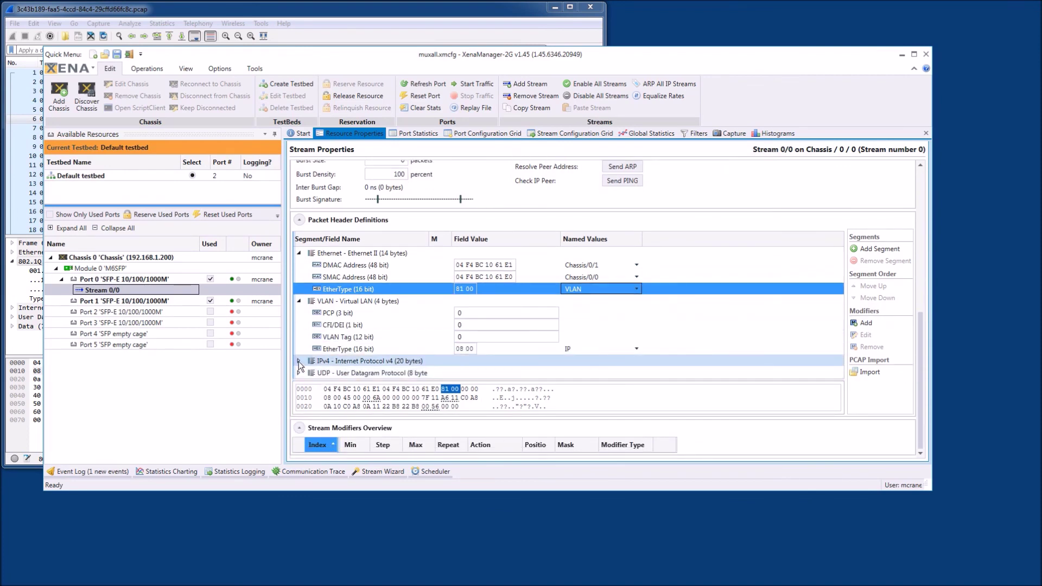
double_click(559, 352)
scroll(632, 370, down, 2)
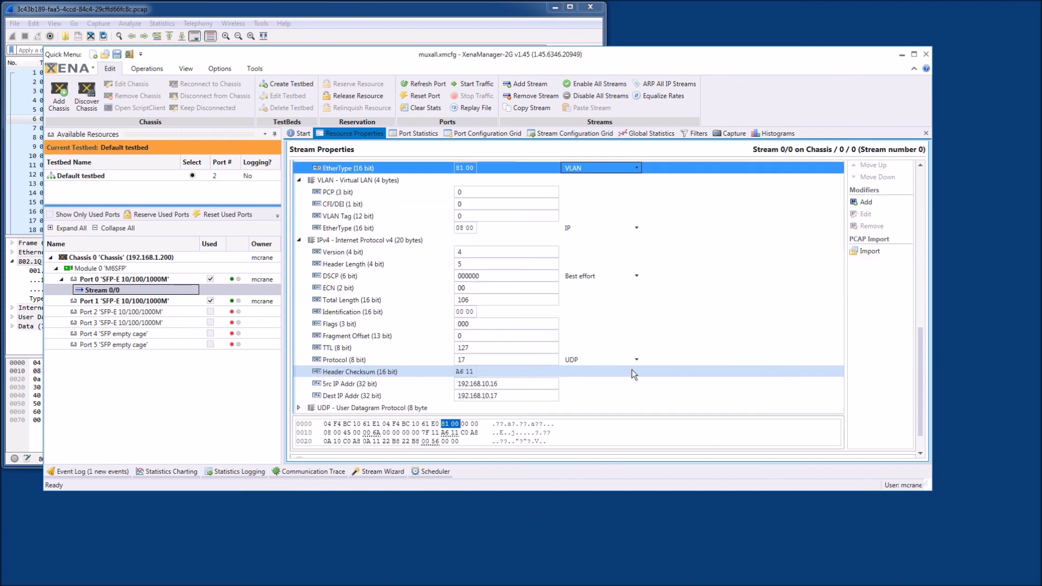
scroll(631, 370, up, 5)
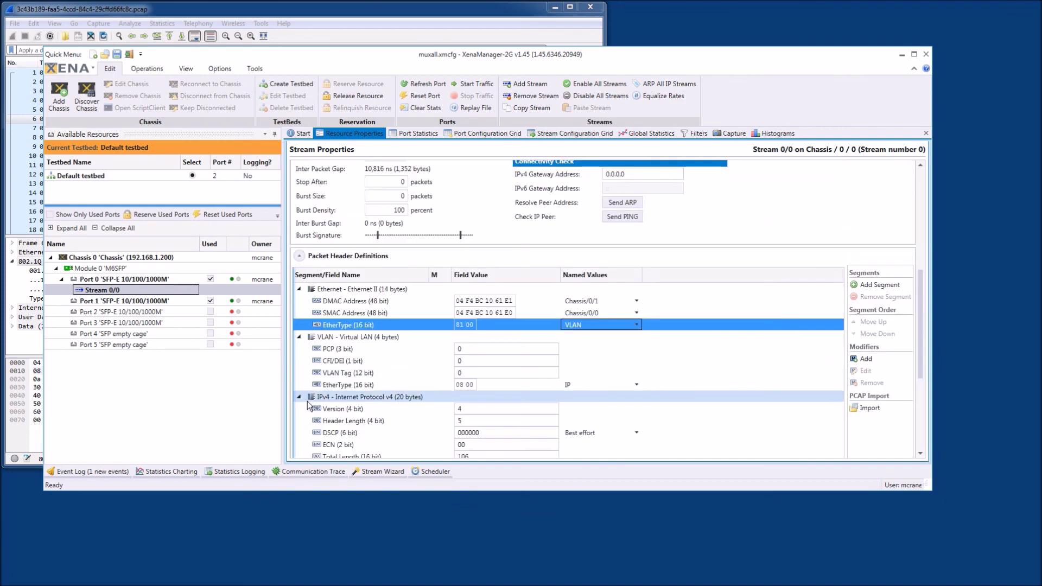
scroll(309, 379, down, 2)
click(299, 289)
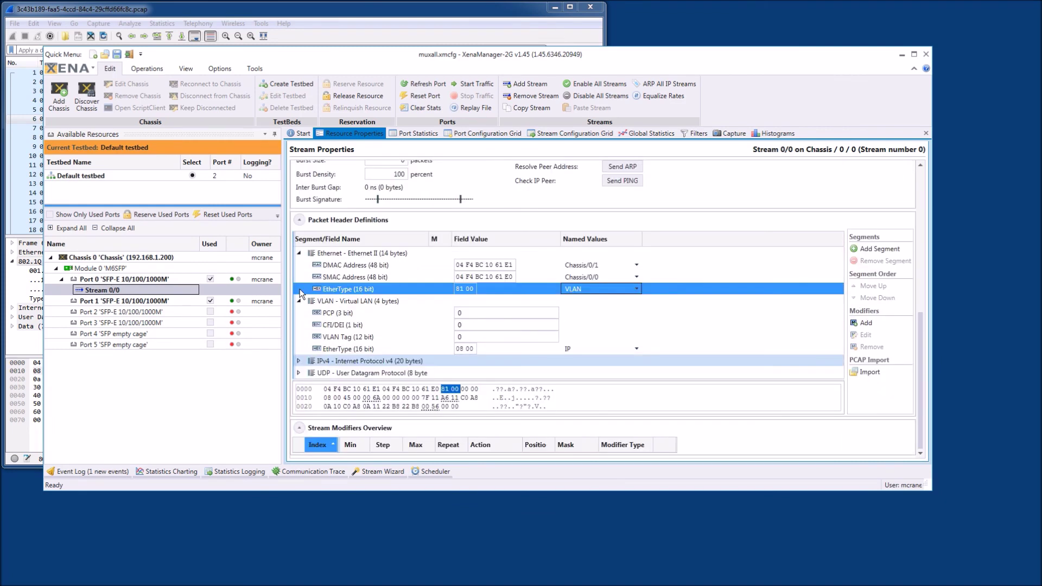
click(299, 300)
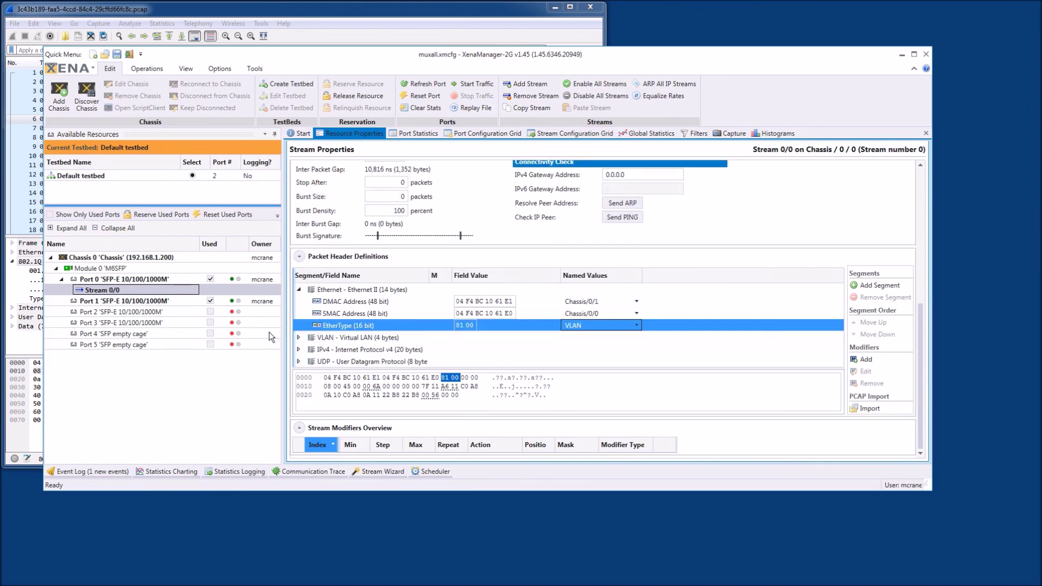
Run a packet preview of Stream 0/0 to capture its generated packets in Wireshark
click(131, 292)
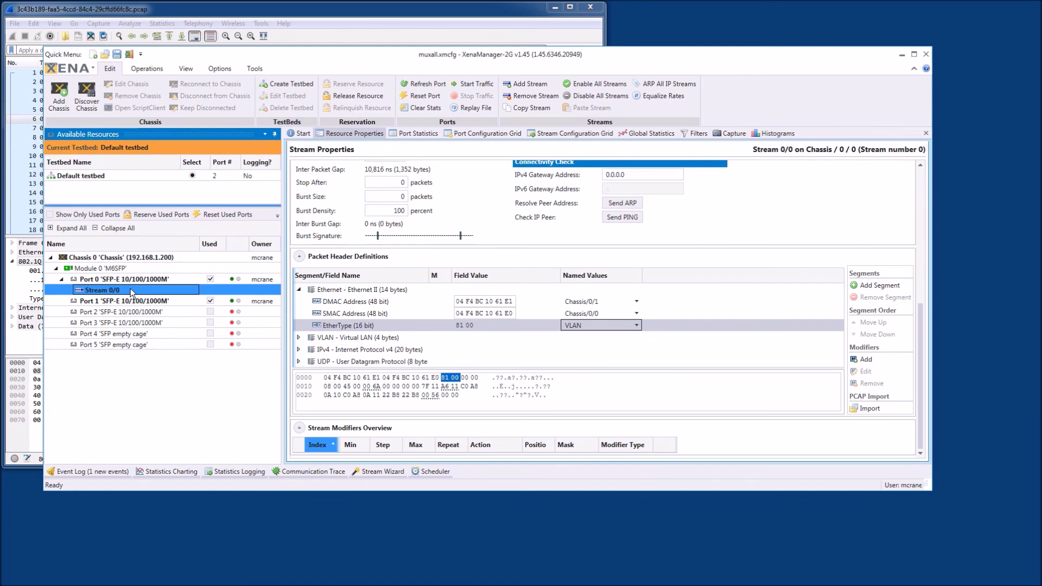
right_click(132, 292)
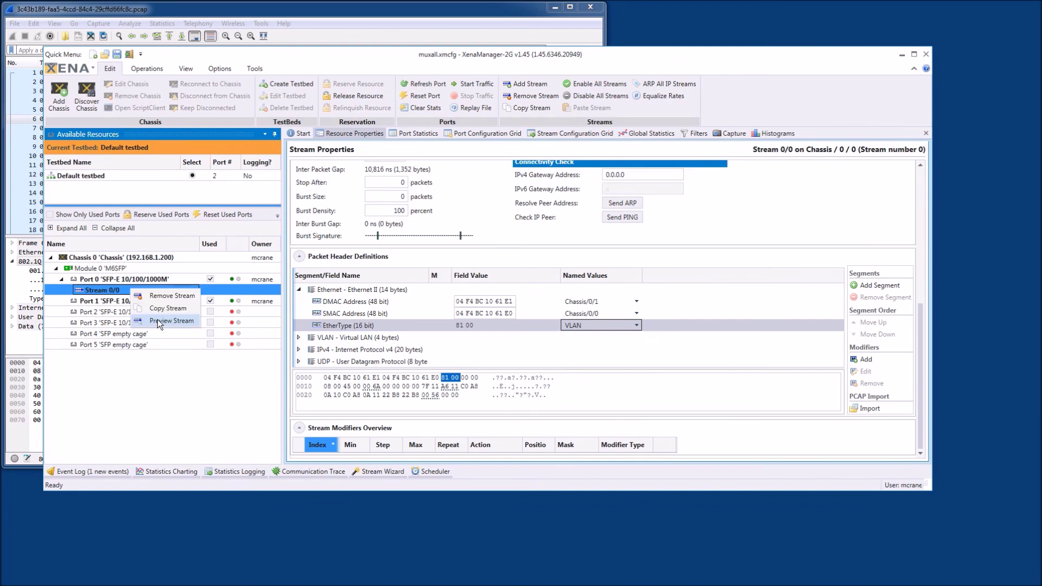
click(159, 321)
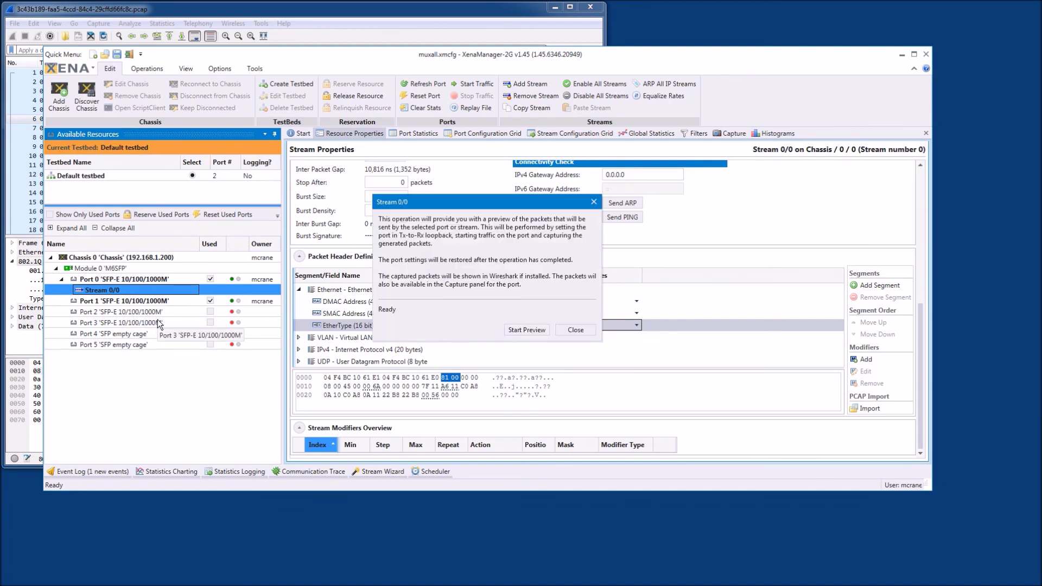
click(525, 328)
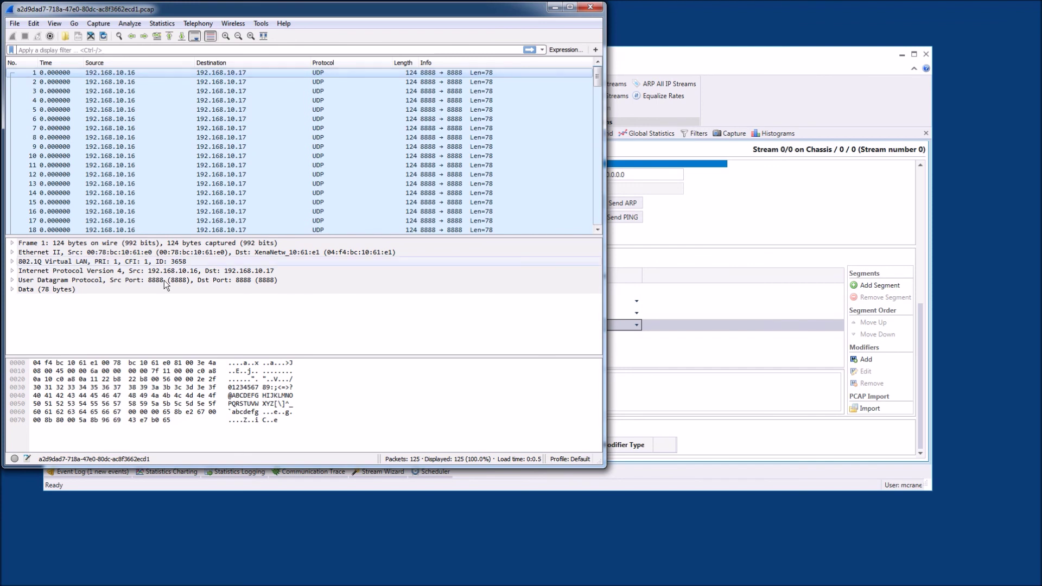
Inspect the 802.1Q Virtual LAN header details of frame 1, then switch back to XenaManager and close the packet preview dialog
click(14, 263)
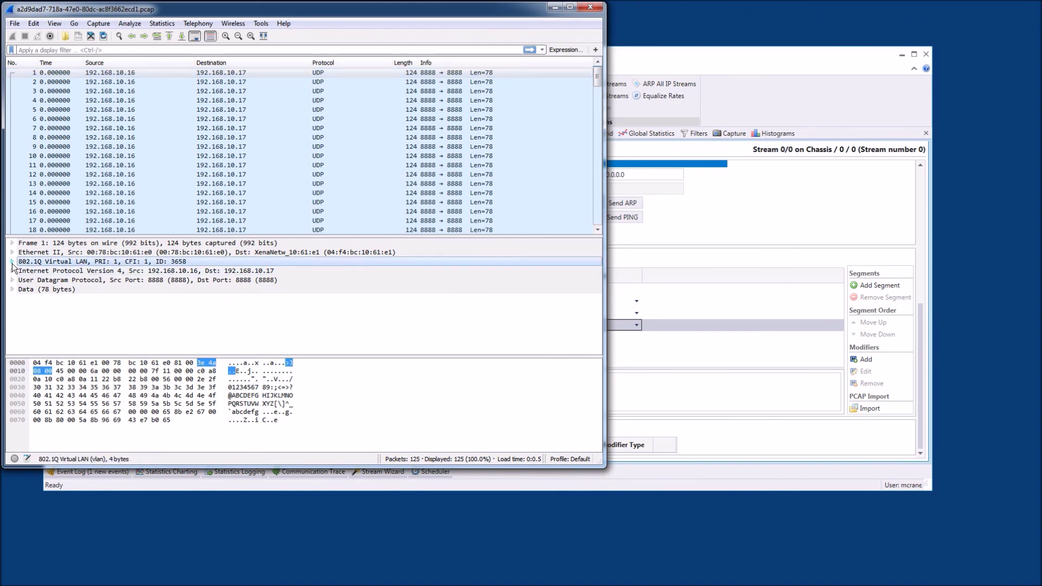
click(12, 263)
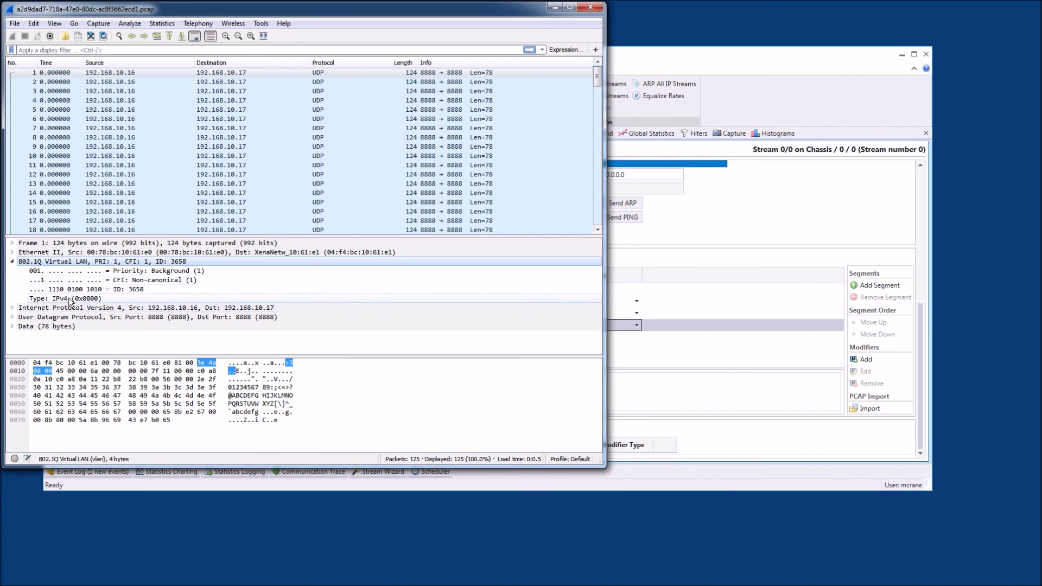
click(683, 60)
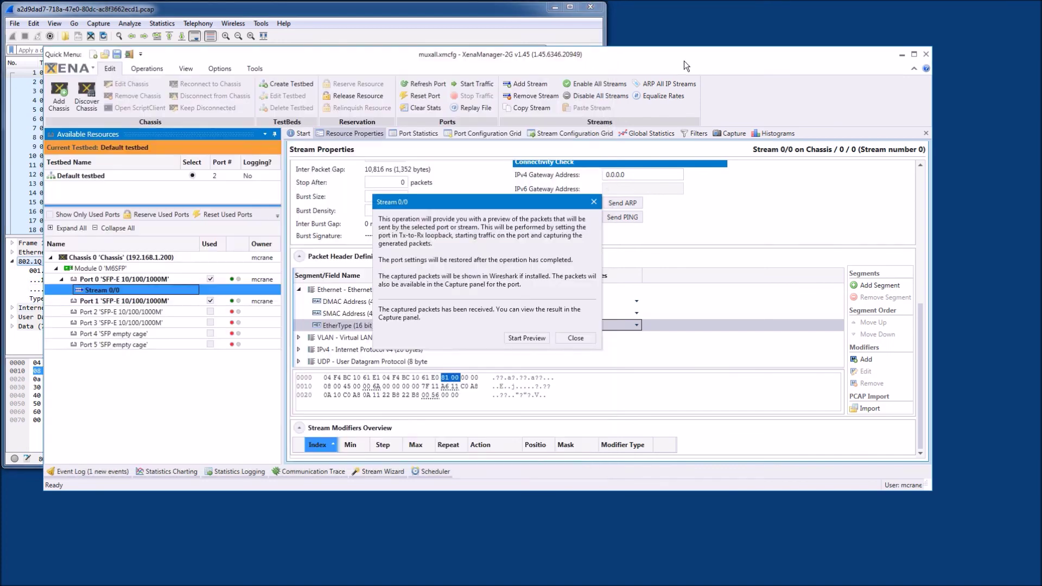
click(575, 339)
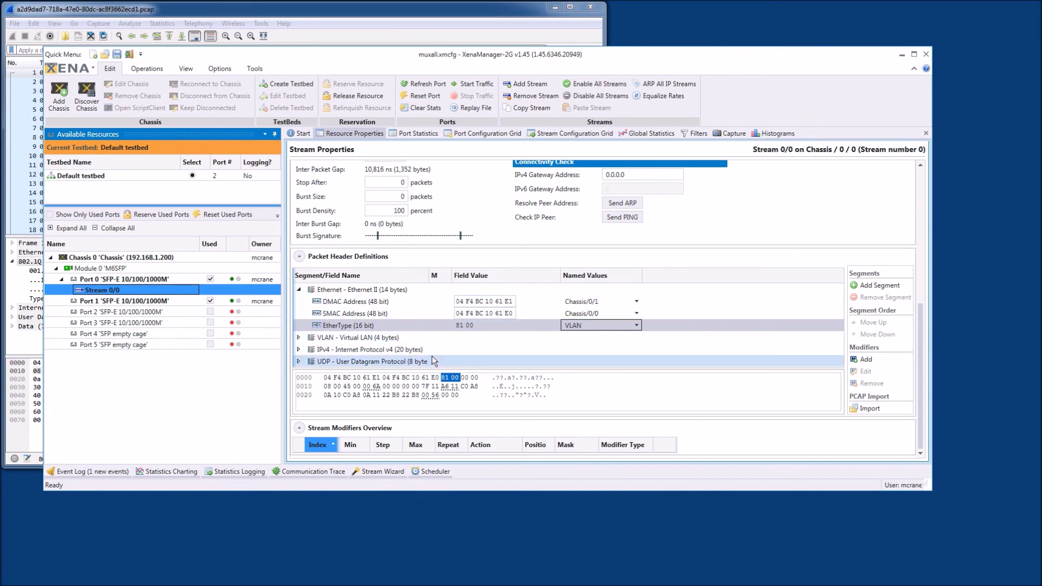
Compare the stream's VLAN and IPv4 segment fields in the packet header definitions, leaving both segments collapsed
click(425, 326)
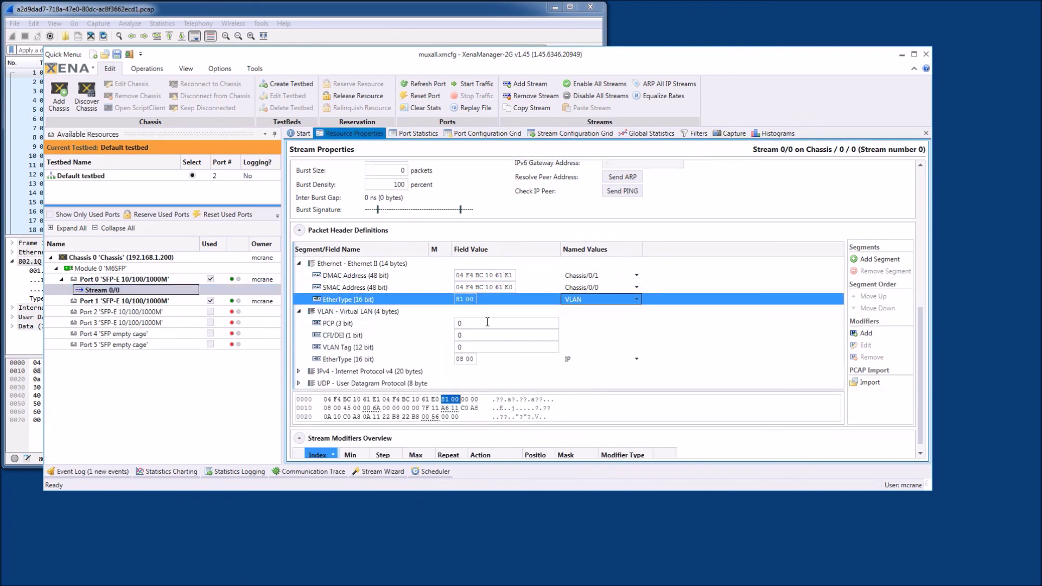
scroll(683, 316, down, 1)
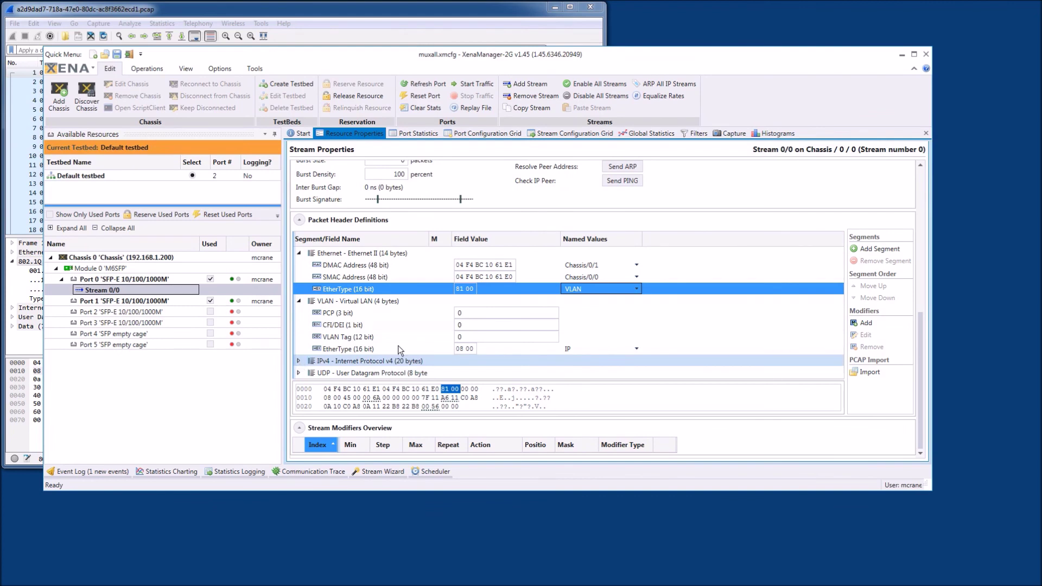
click(299, 361)
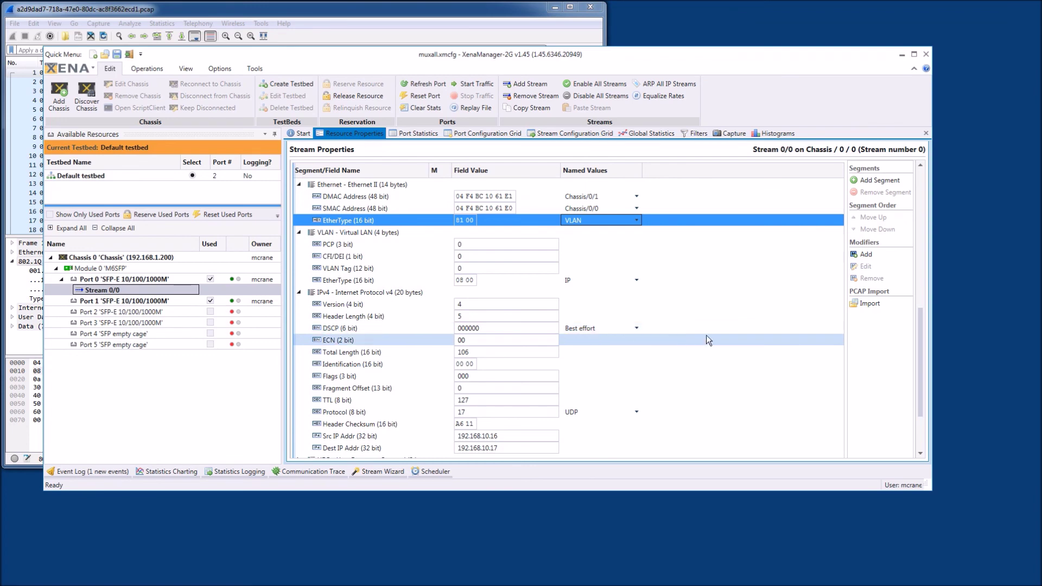
click(299, 292)
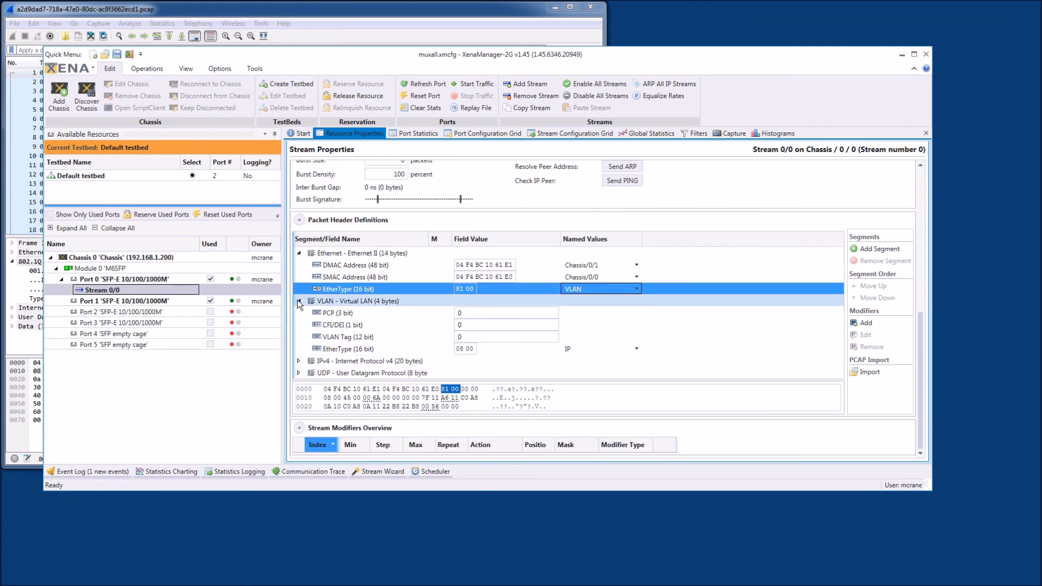
click(299, 302)
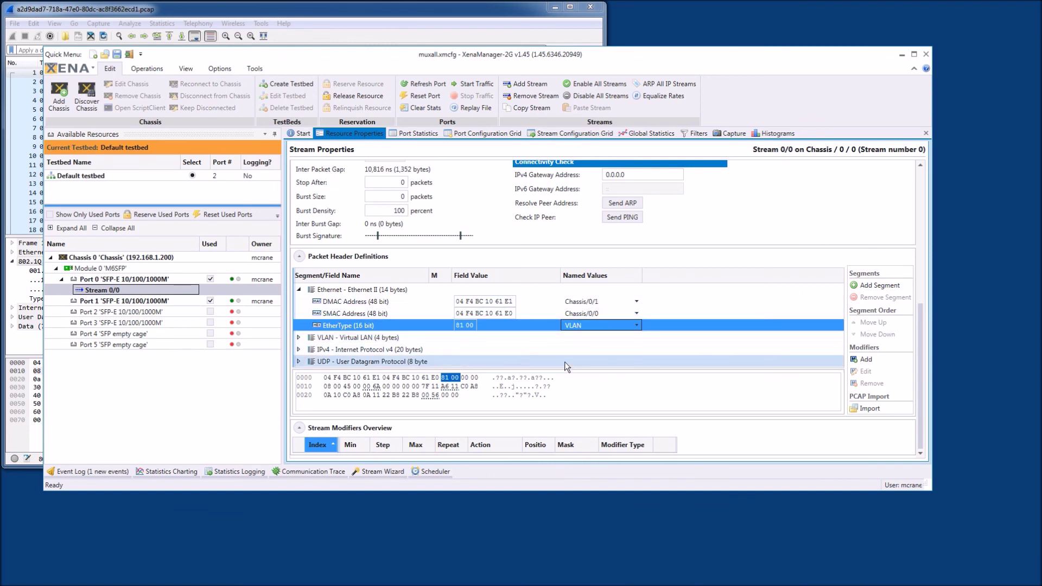
click(299, 350)
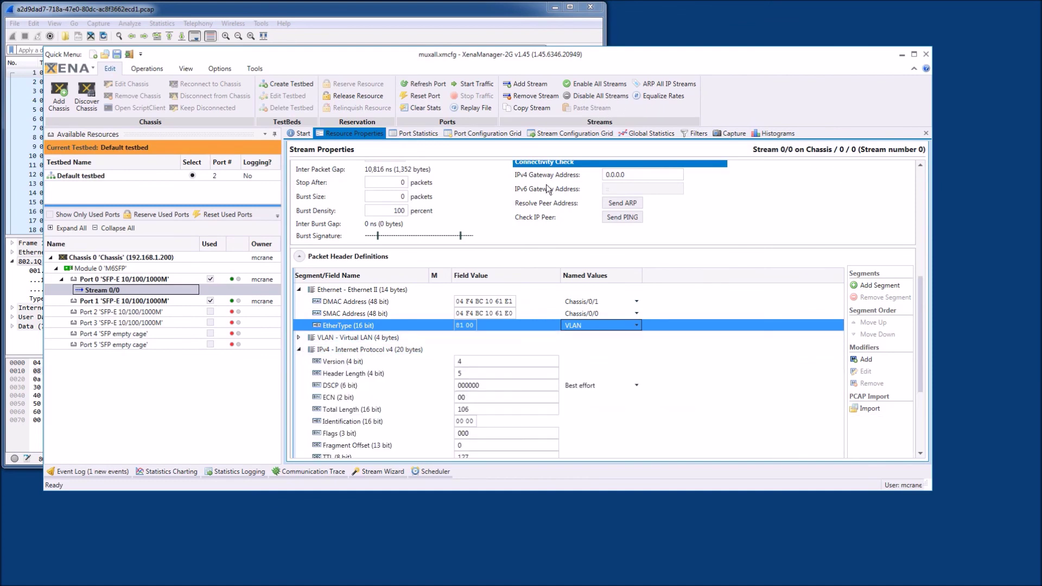
click(299, 349)
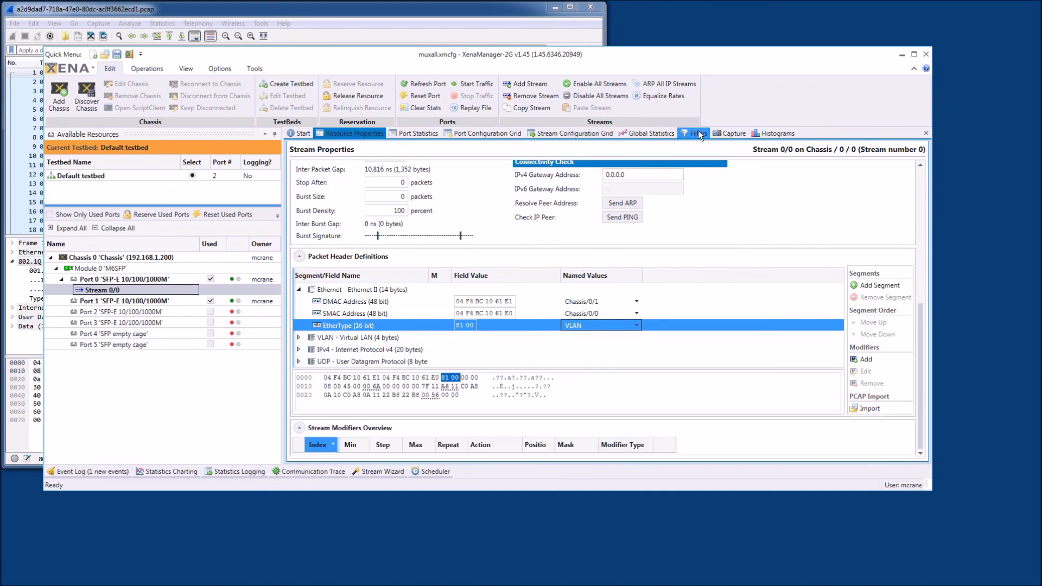